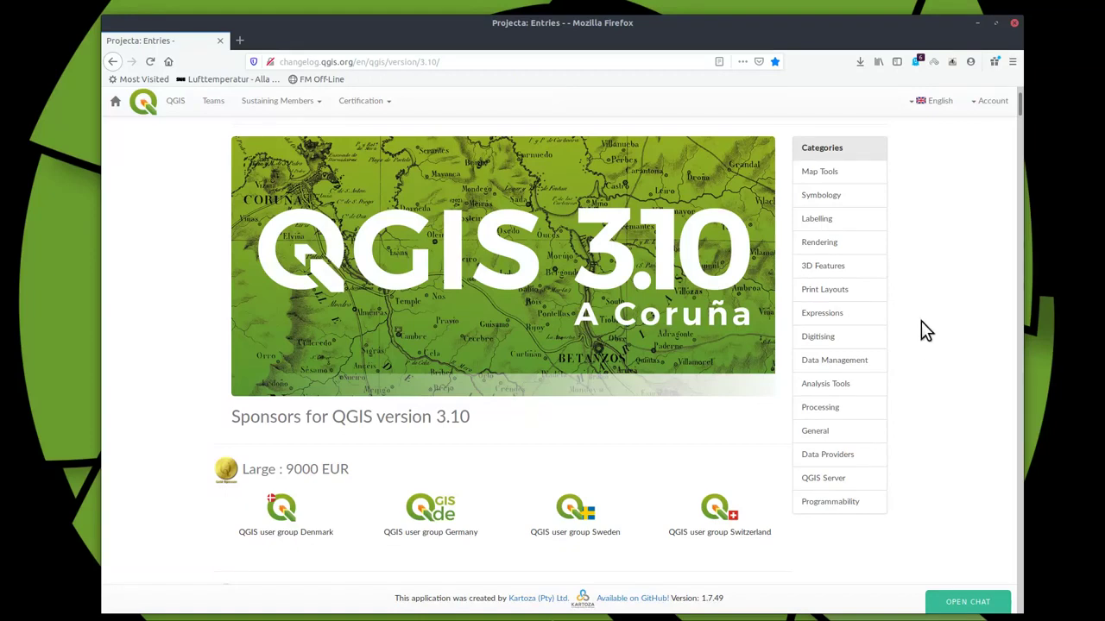
Step: Look through the QGIS 3.10 changelog page, from the sponsors down to the Processing features
scroll(923, 330, down, 5)
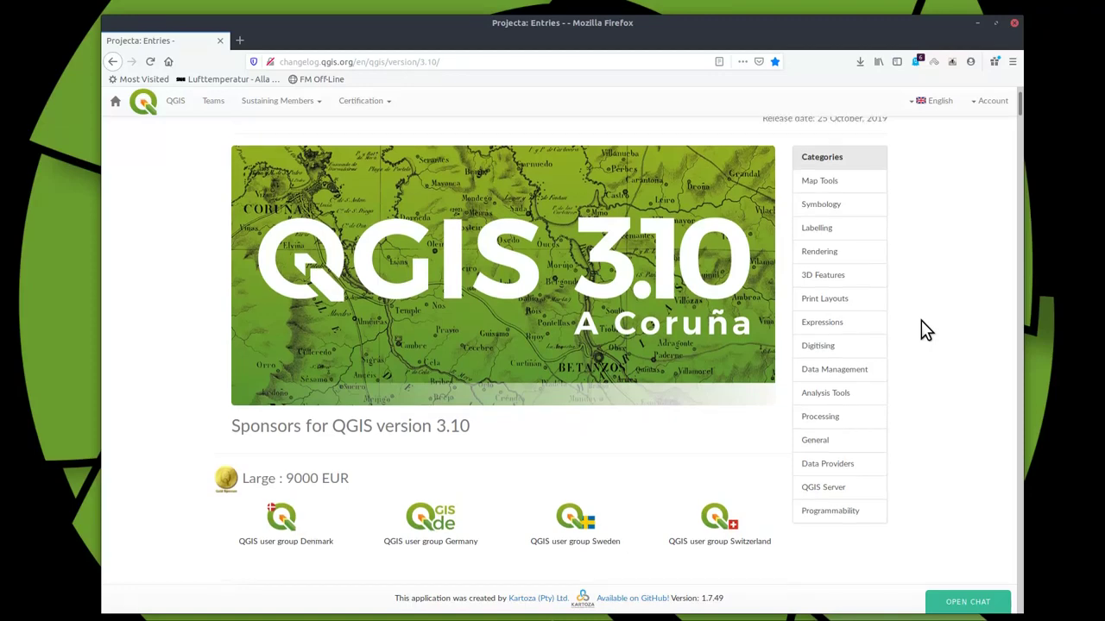
scroll(923, 334, down, 15)
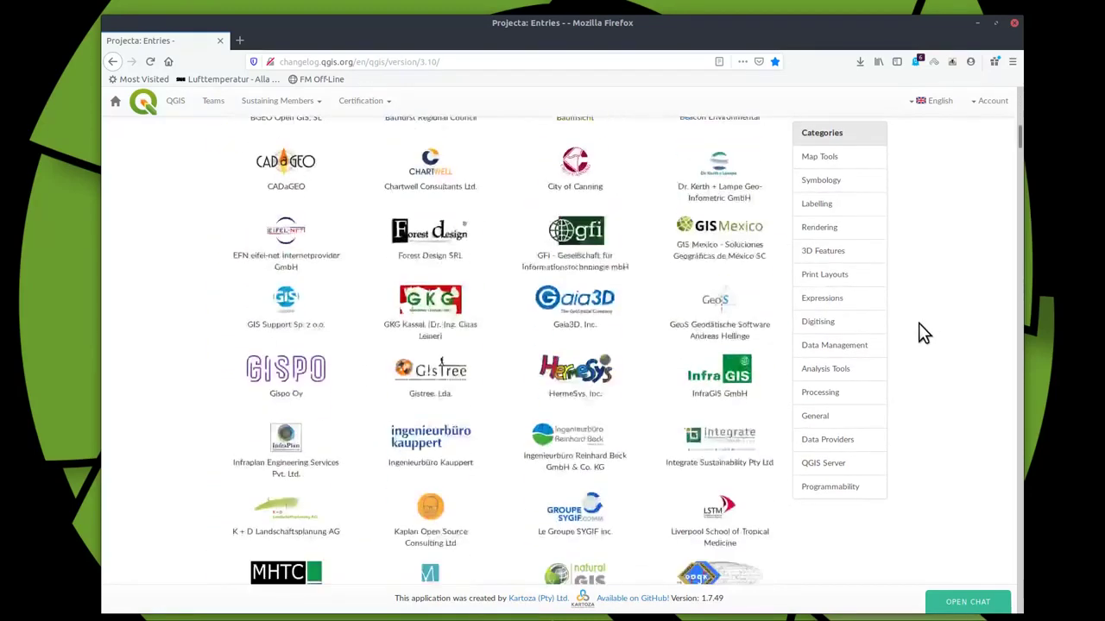
scroll(915, 330, down, 10)
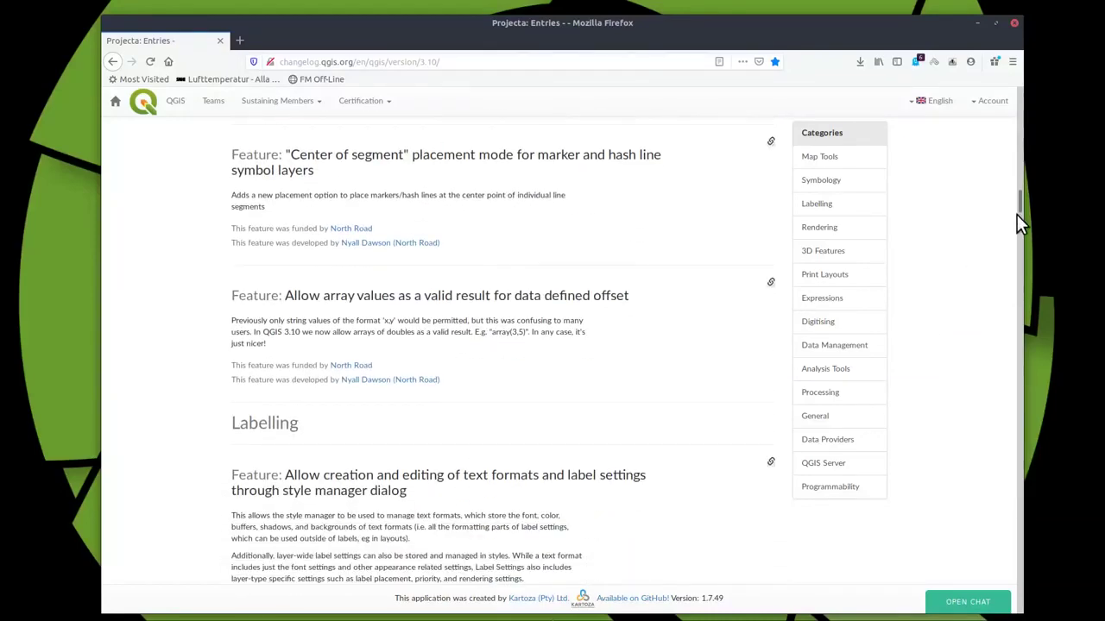
drag(1020, 208, 1009, 462)
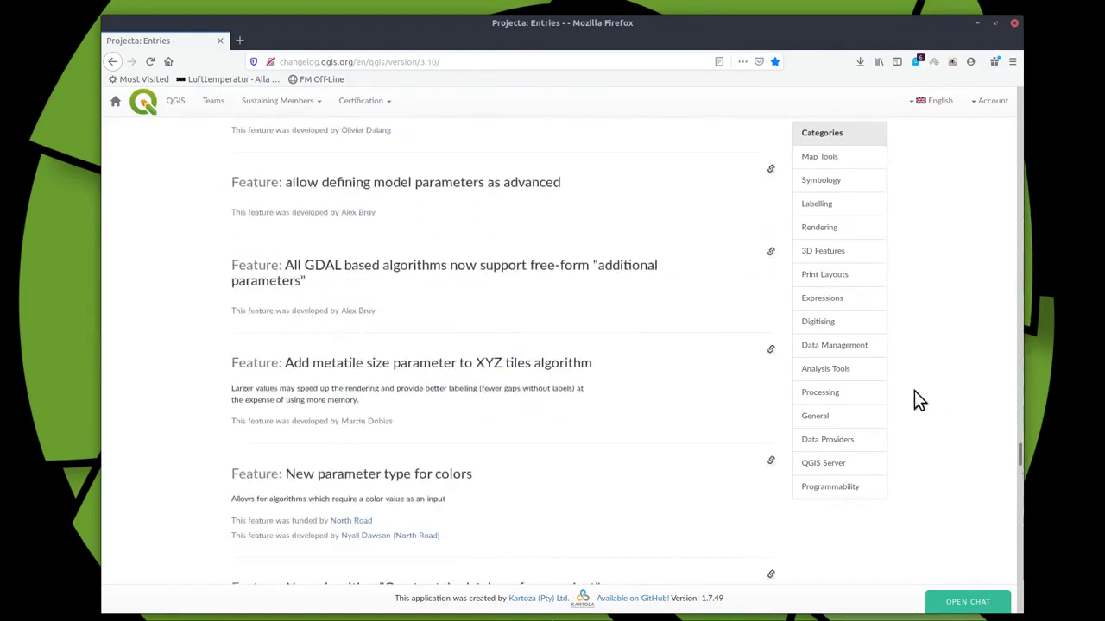
scroll(900, 409, down, 4)
scroll(914, 345, up, 3)
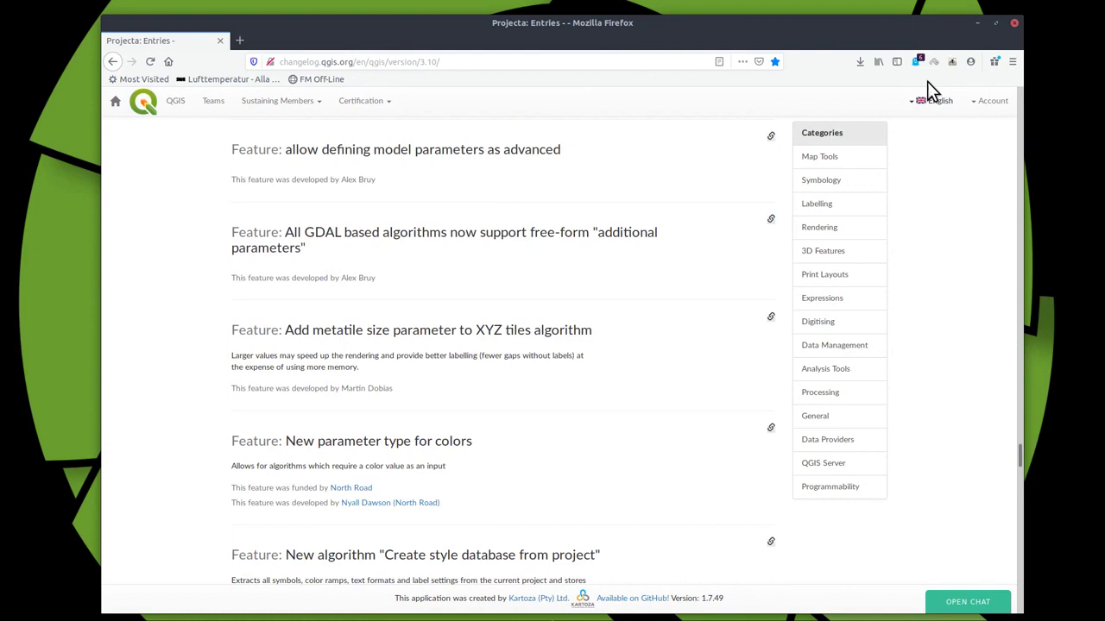
Step: Minimize the browser window and switch to QGIS
click(978, 23)
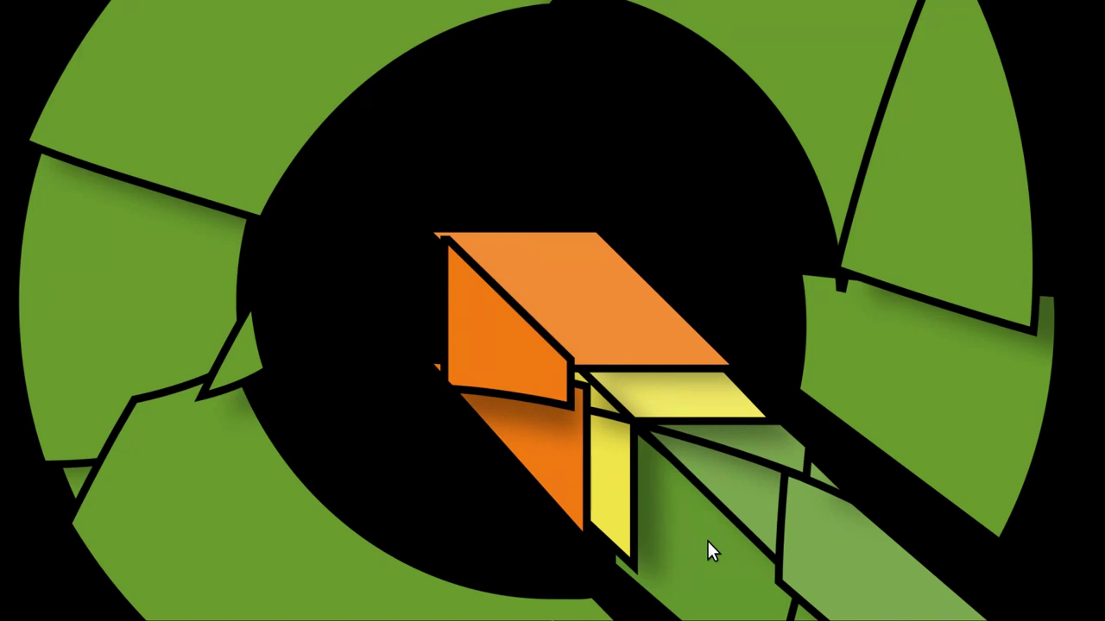
key(alt+Tab)
key(alt+Tab)
key(alt+Tab)
key(alt+Tab)
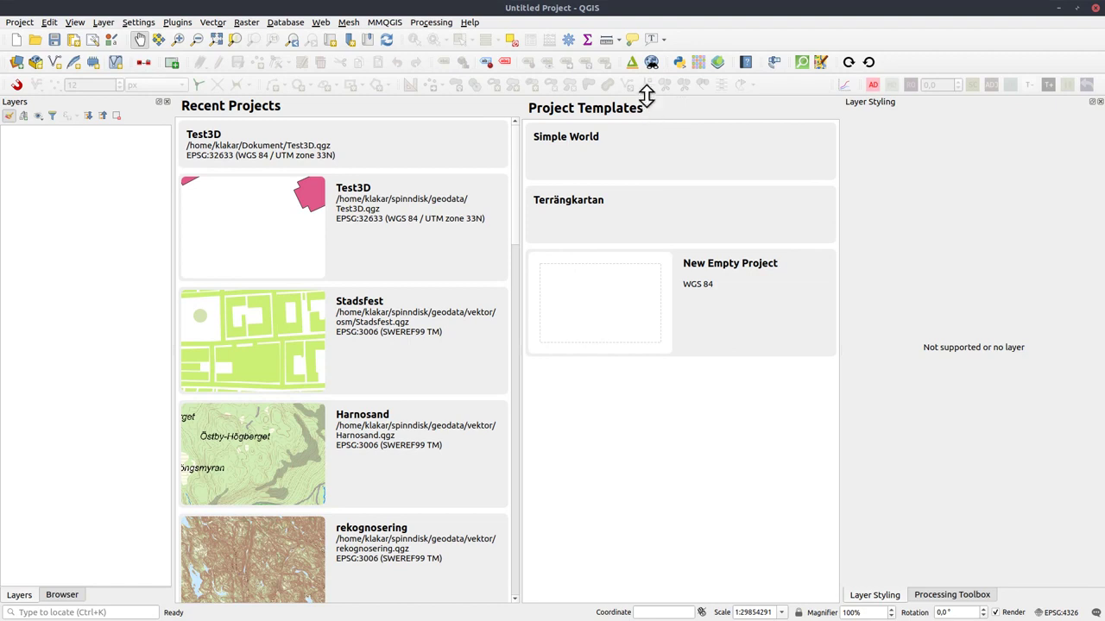
Step: Expand the news area above the project templates on the welcome page and collapse it again
drag(647, 97, 648, 286)
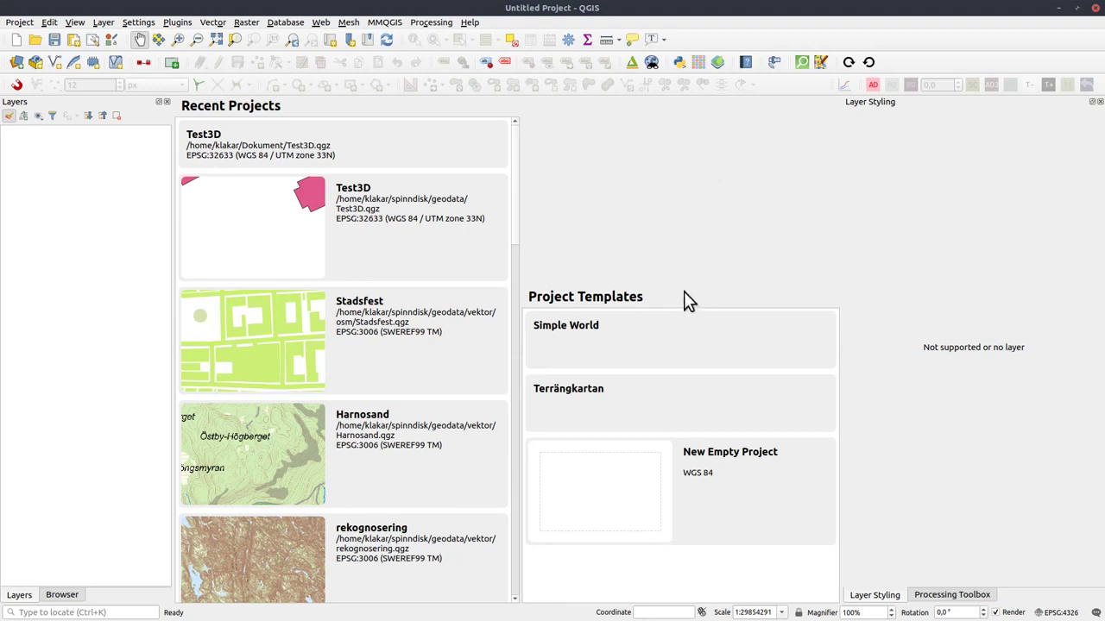
drag(684, 286, 680, 89)
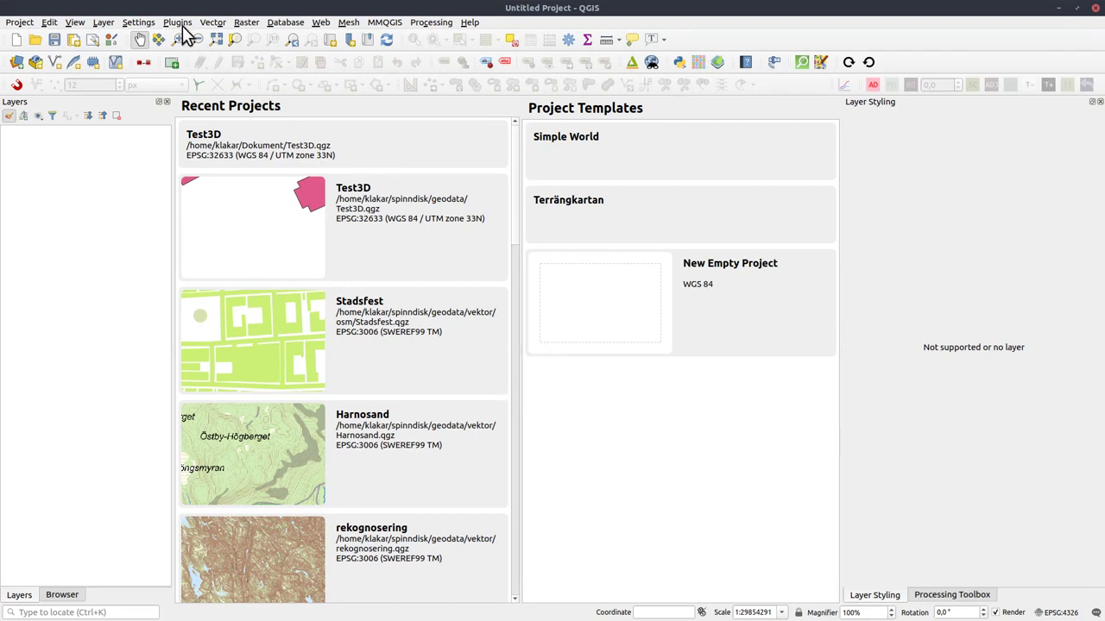
Step: Review the General options and the preferred angle units available under Map Tools, leaving the program options without saving
click(138, 23)
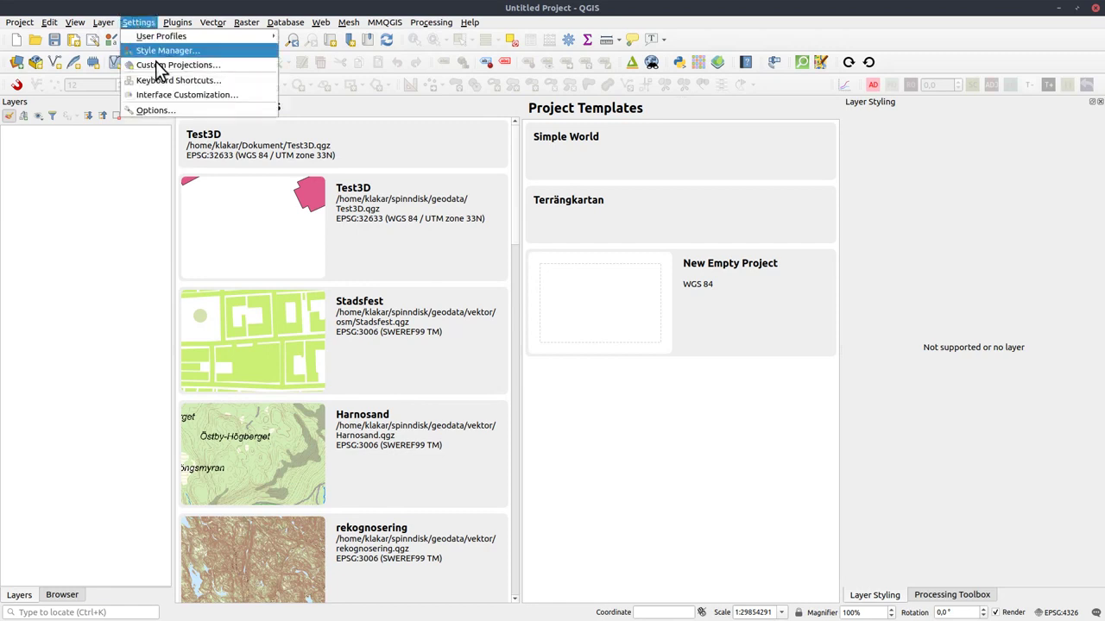
click(158, 107)
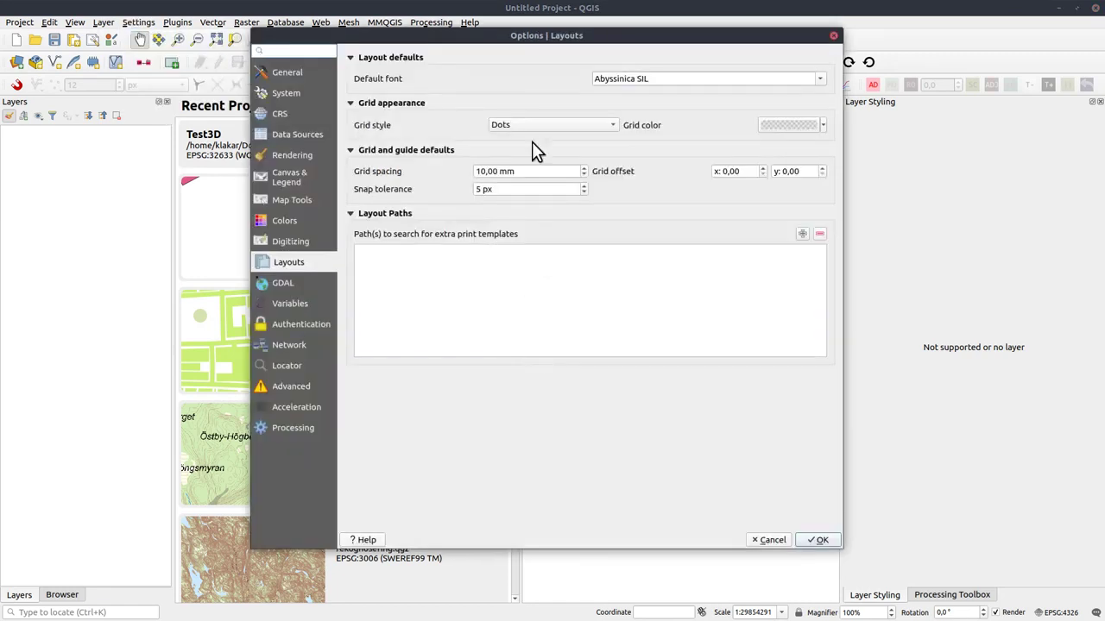
click(300, 72)
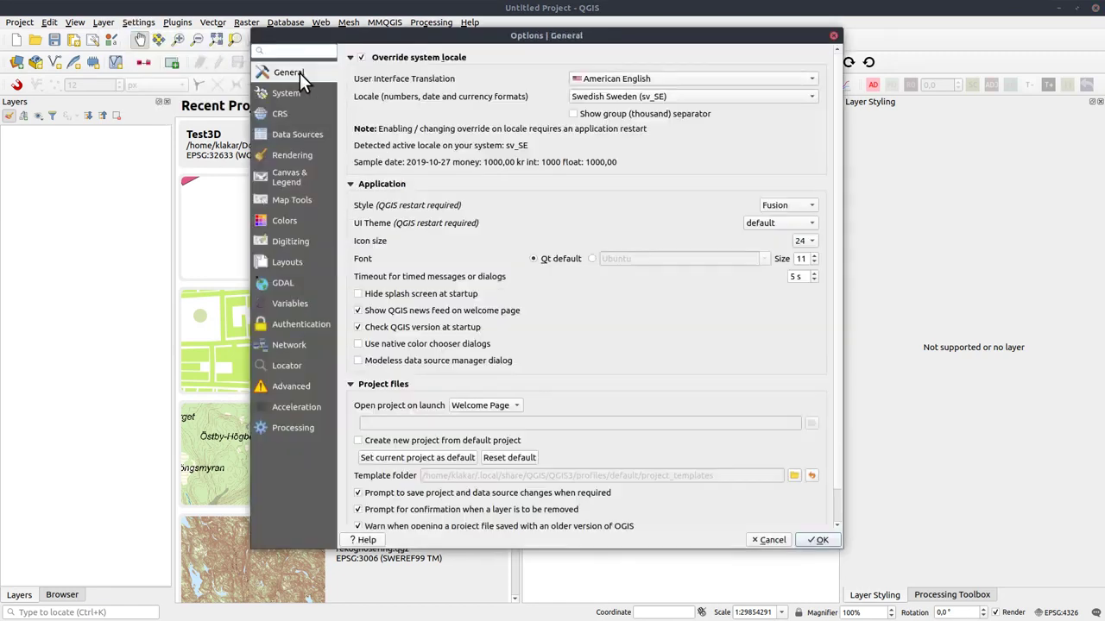
click(287, 199)
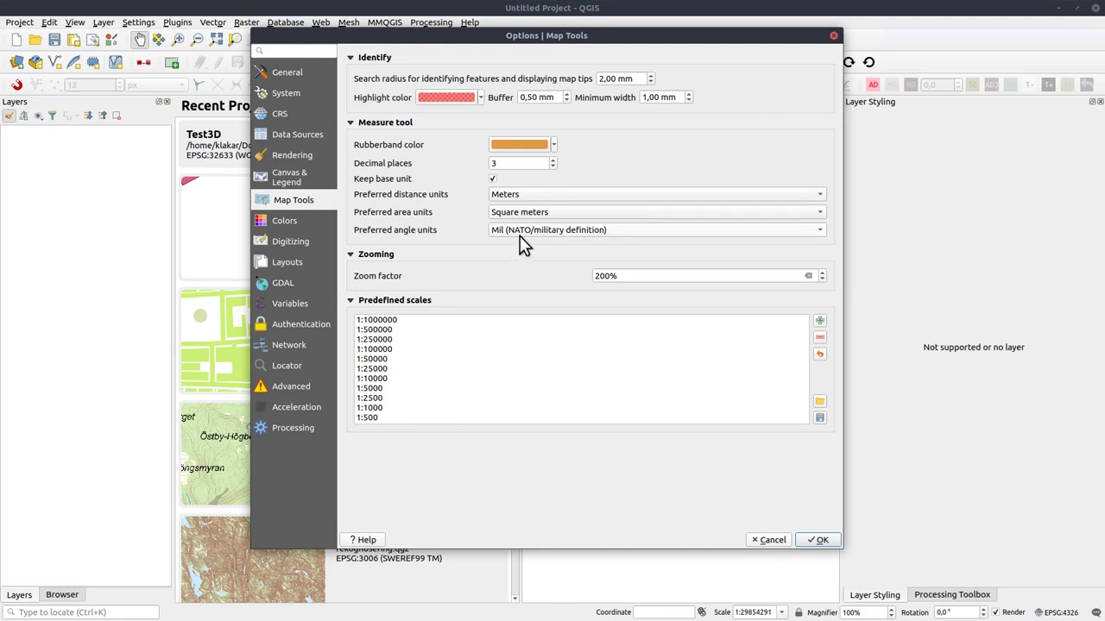
click(544, 233)
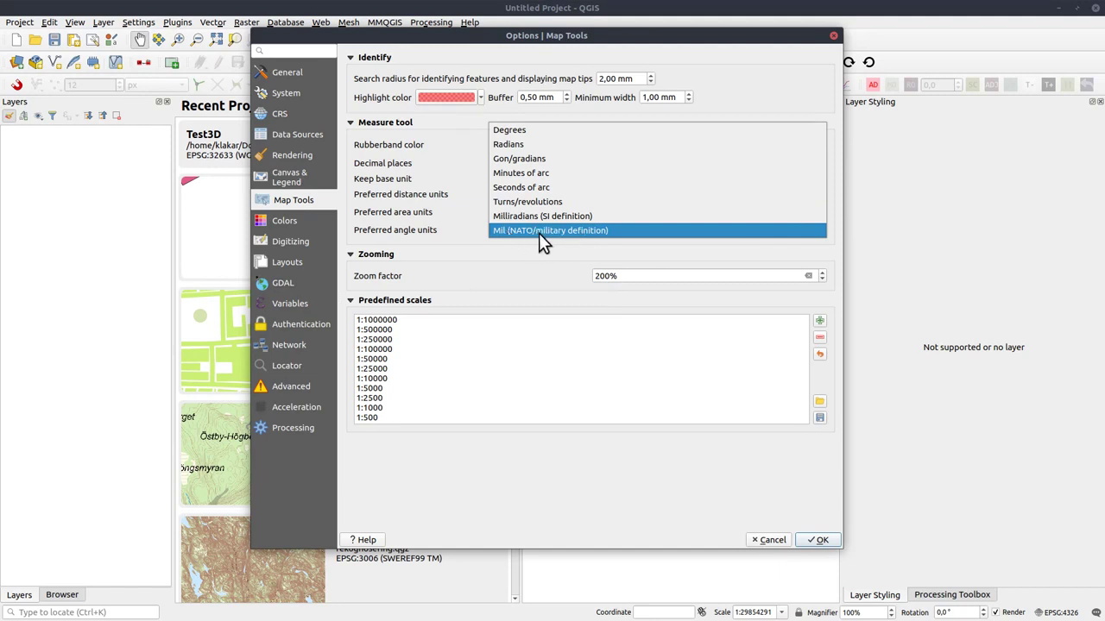
click(469, 233)
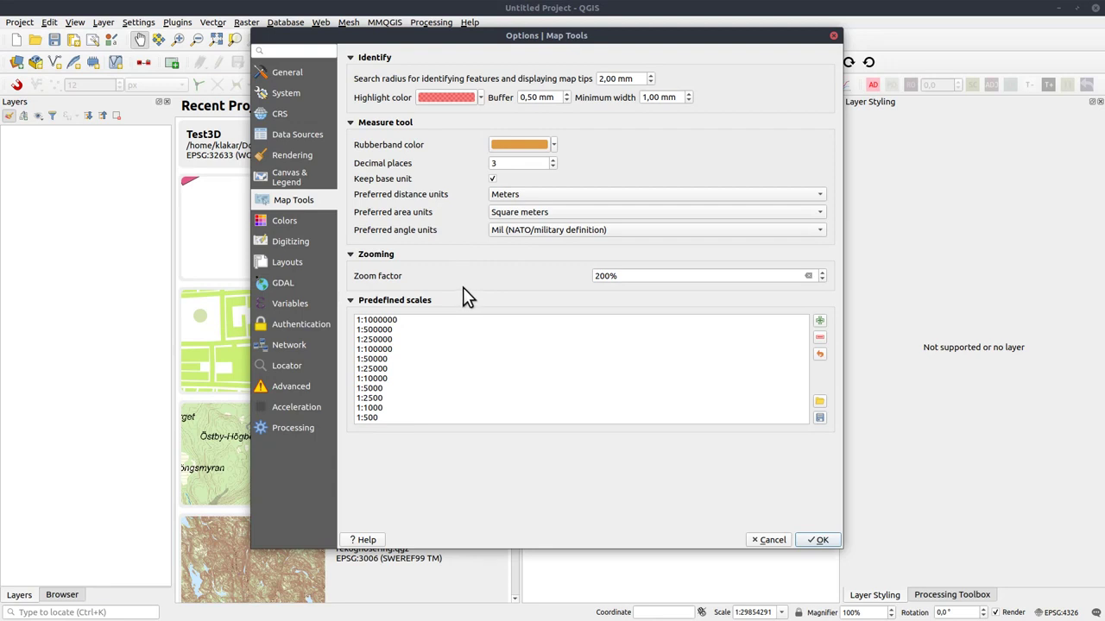
click(775, 541)
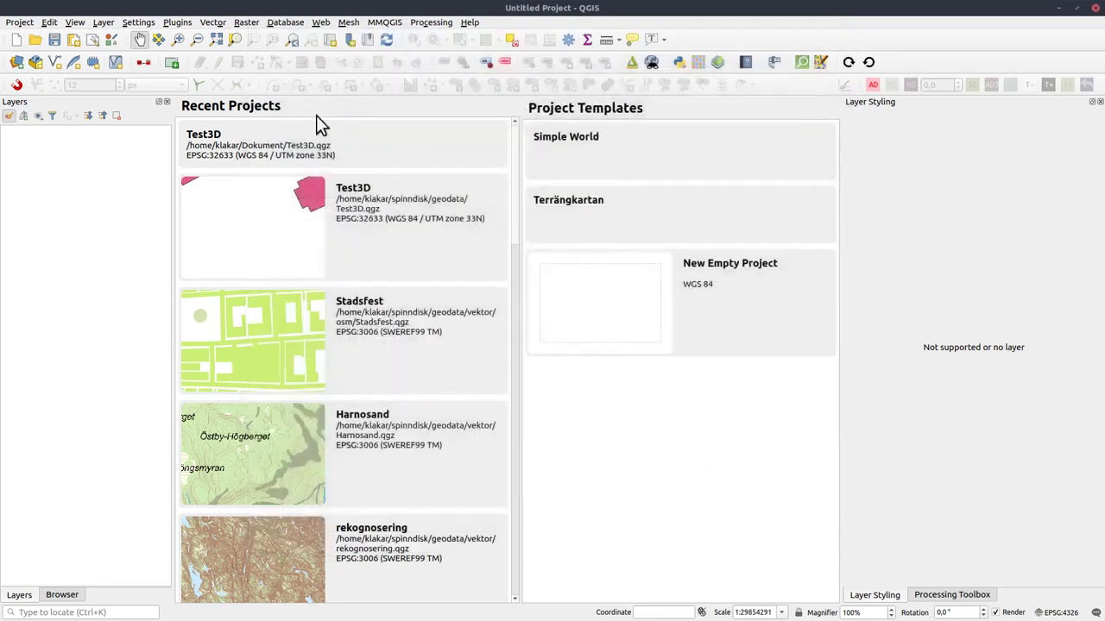
Step: Enable customization in the Interface Customization dialog, and move and enlarge the dialog
click(138, 23)
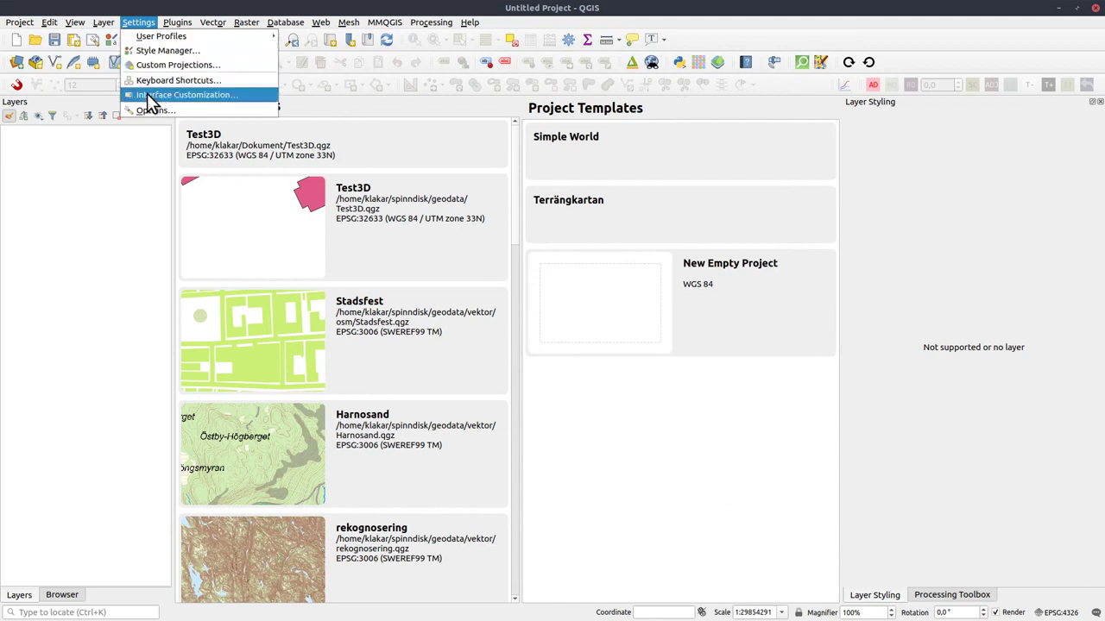
click(236, 97)
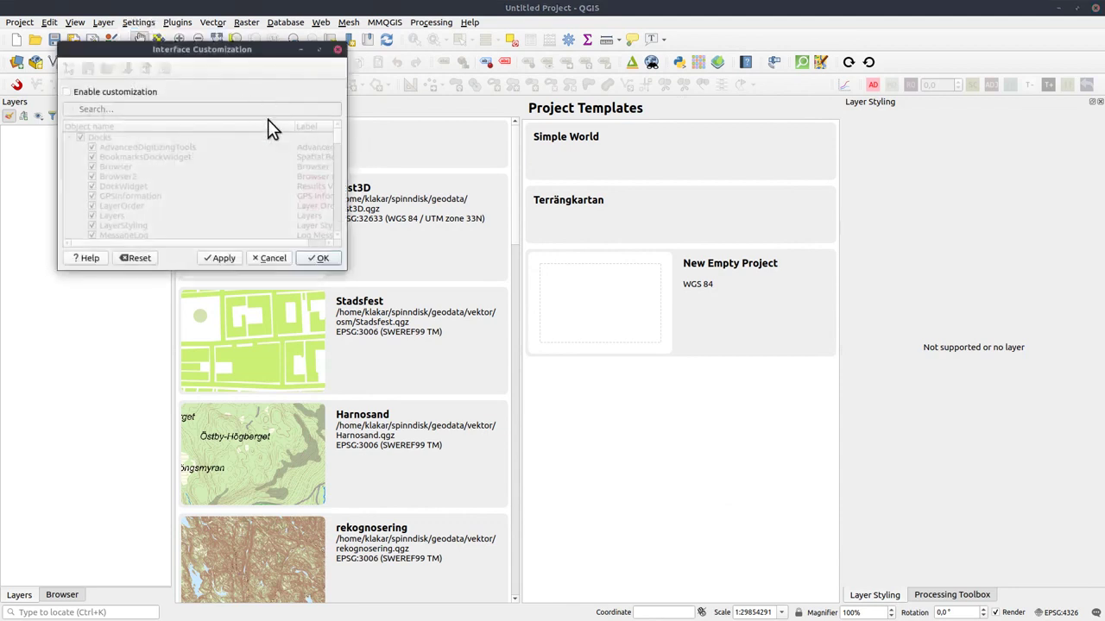
click(90, 92)
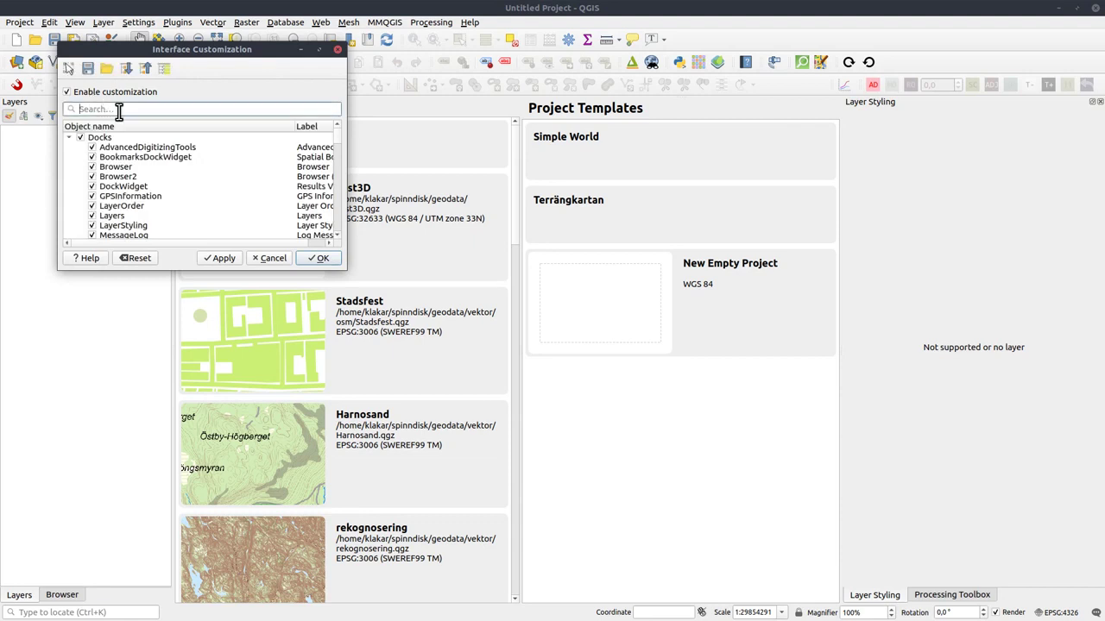
drag(193, 54, 392, 89)
drag(542, 299, 742, 465)
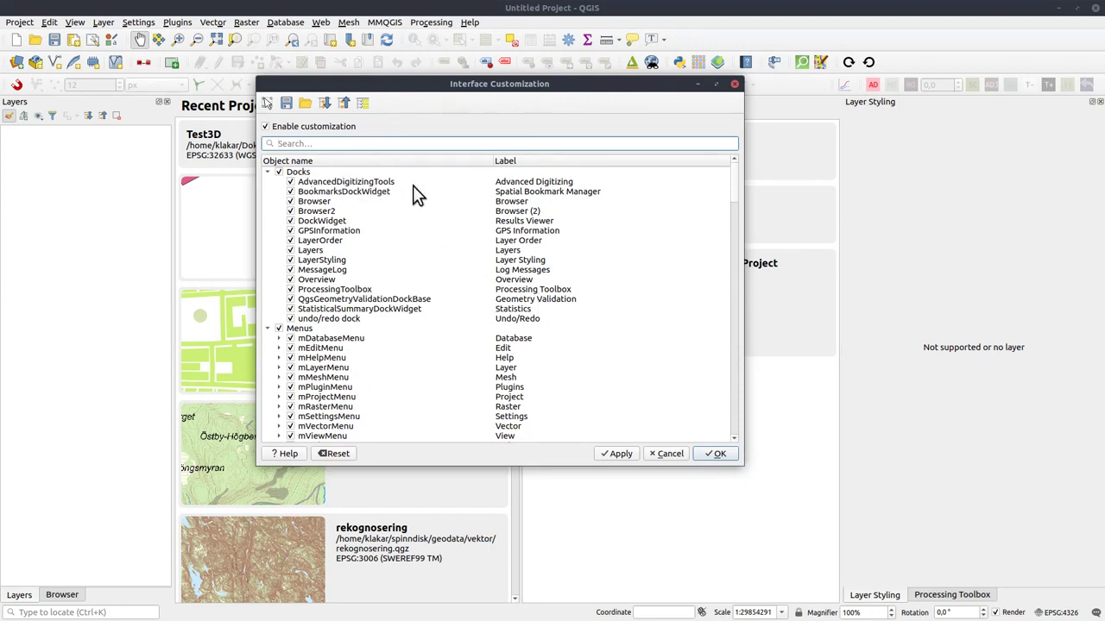
Step: Search the customizable interface items for "save" and look through the matching menus, toolbars and widgets
mouse_move(733, 185)
mouse_down()
mouse_move(748, 445)
mouse_move(736, 396)
mouse_move(733, 173)
mouse_up()
click(342, 146)
text(save)
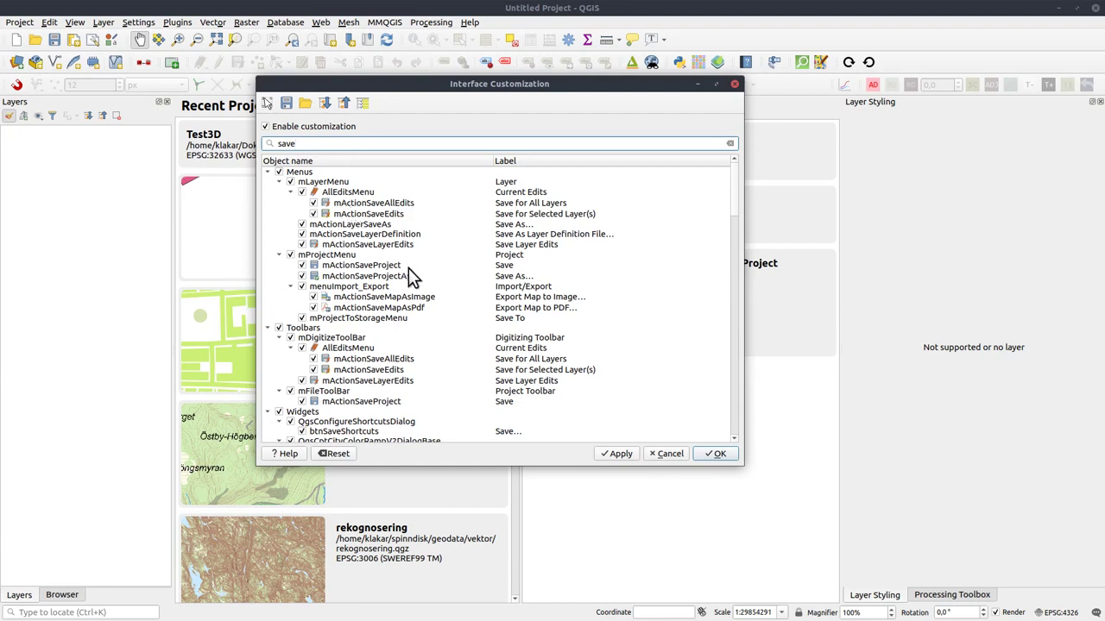
scroll(542, 287, down, 8)
scroll(468, 288, up, 7)
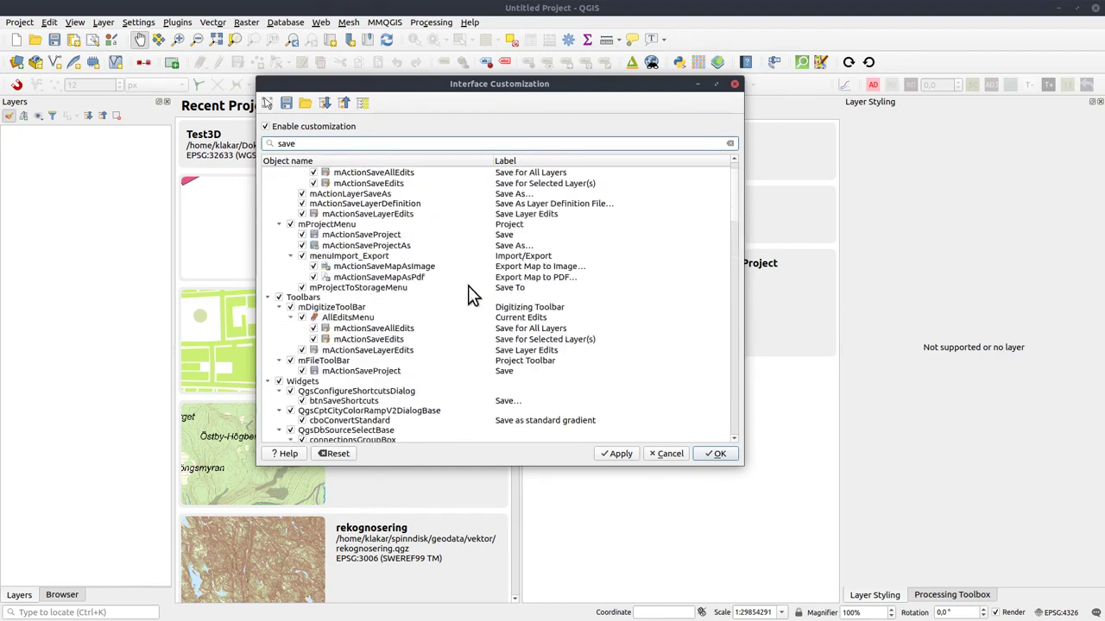
scroll(469, 287, up, 2)
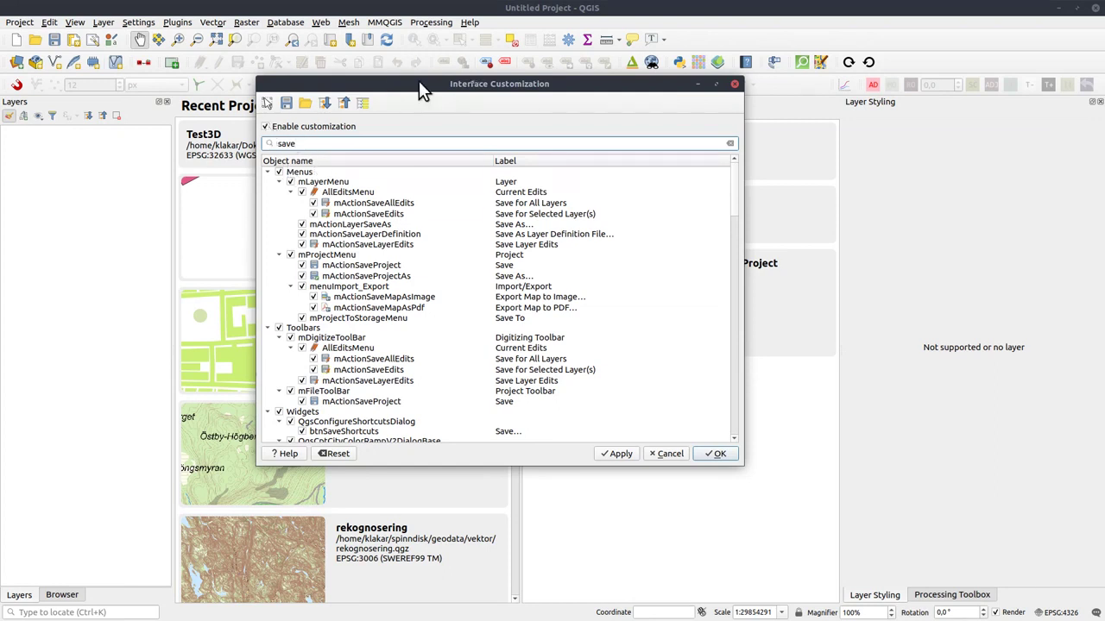
Step: Disable interface customization and accept the dialog
click(266, 126)
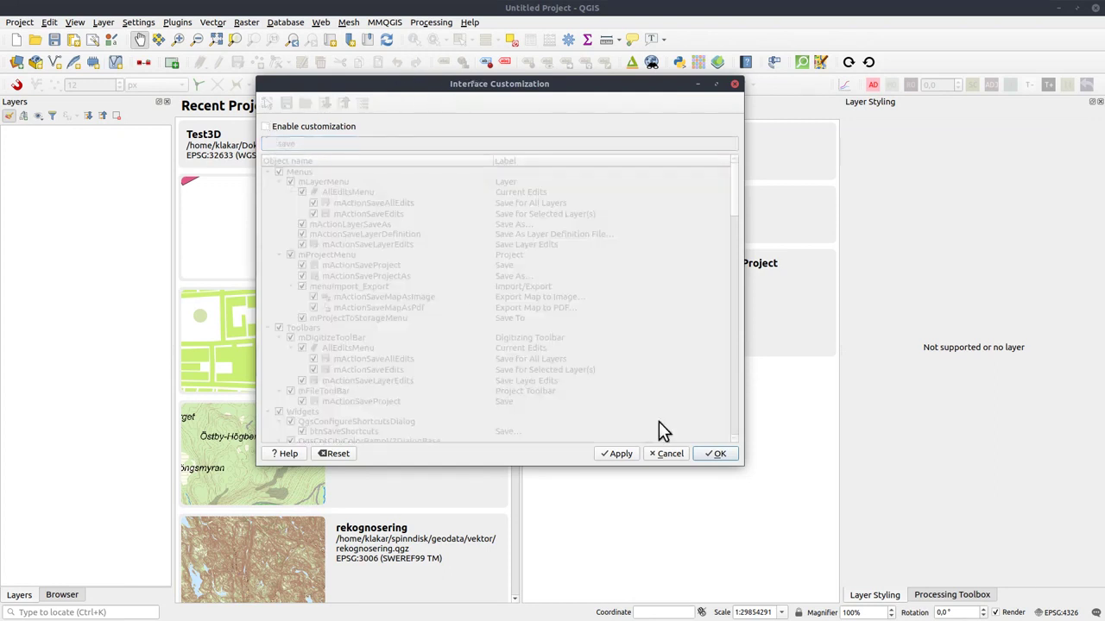
click(716, 454)
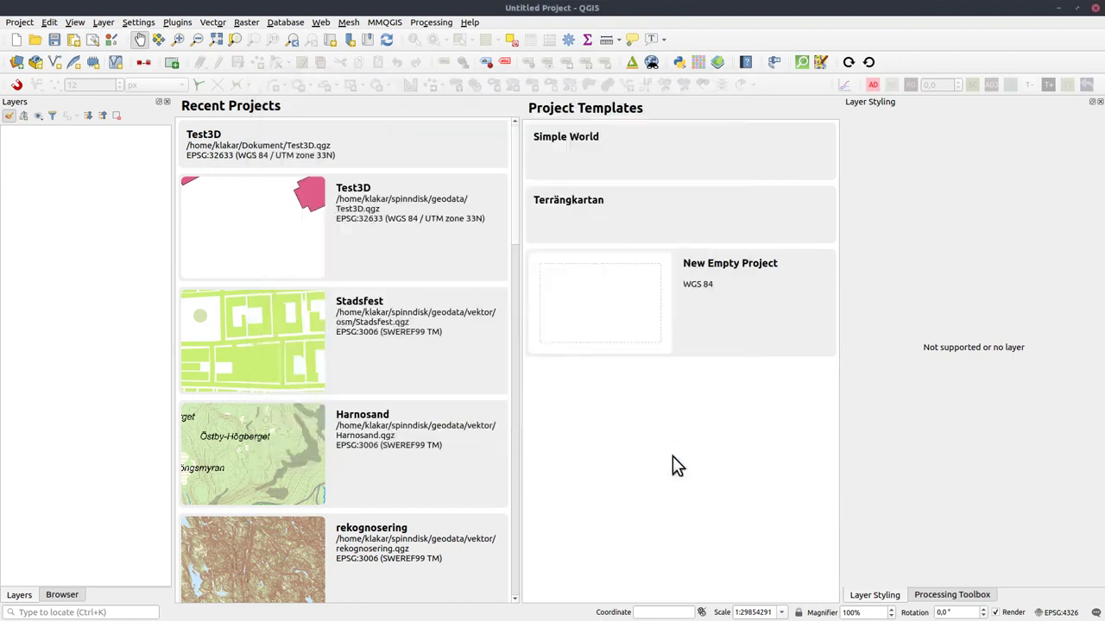
Step: Reopen the program options and examine the Digitizing settings
key(alt+s)
key(o)
click(292, 241)
click(288, 221)
click(298, 242)
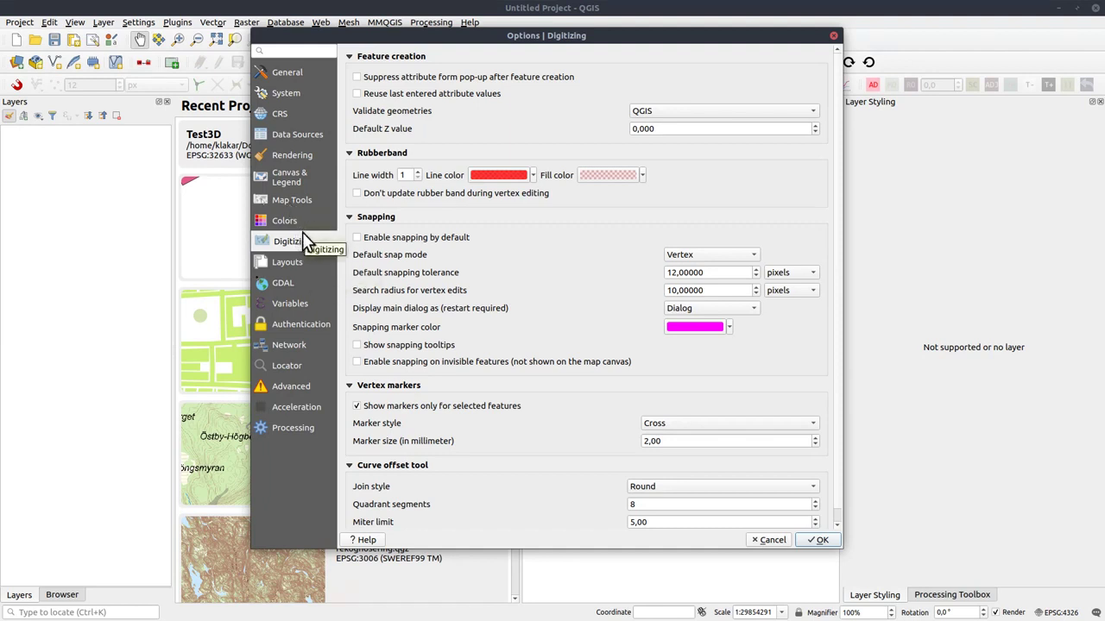
Step: In the Rendering options, set the default raster resampling to Bilinear for zoomed in and Average for zoomed out, and save the options
click(293, 158)
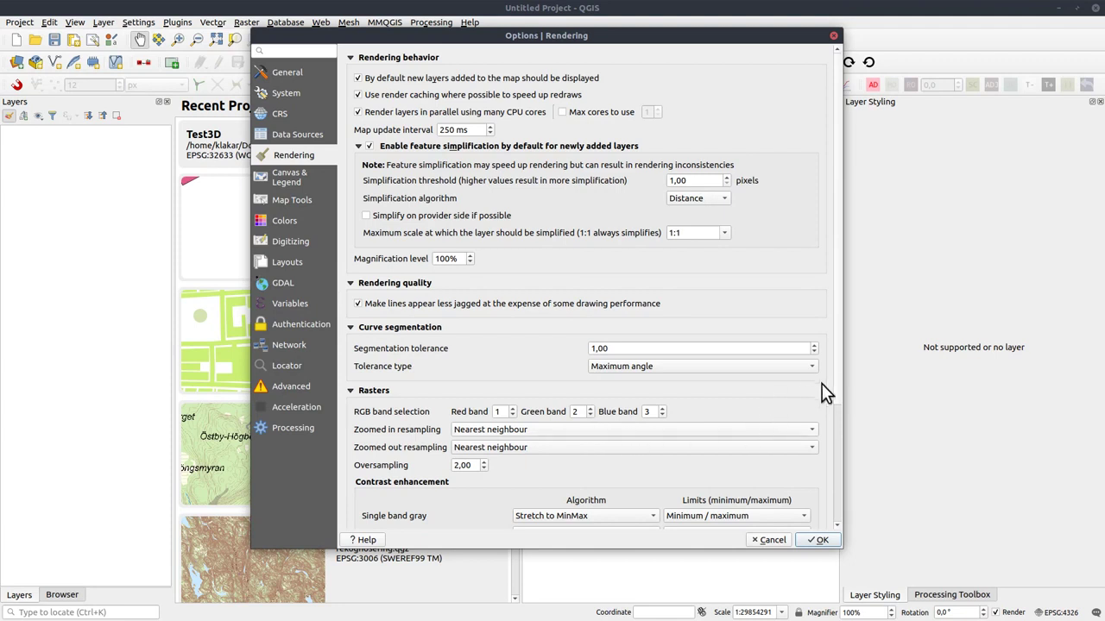
scroll(835, 384, down, 2)
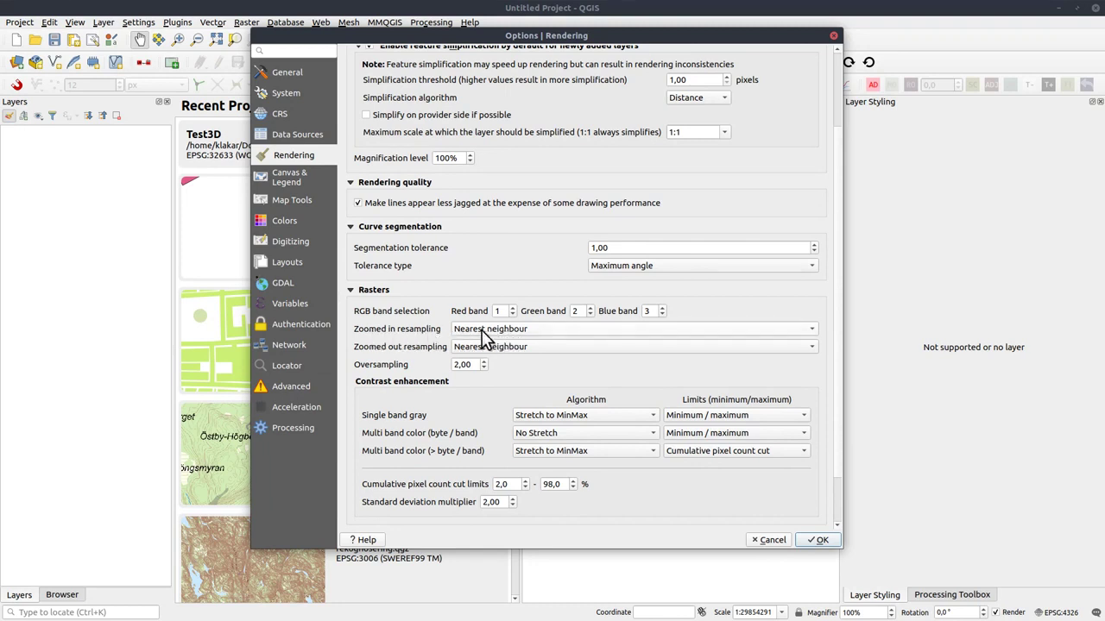
click(495, 328)
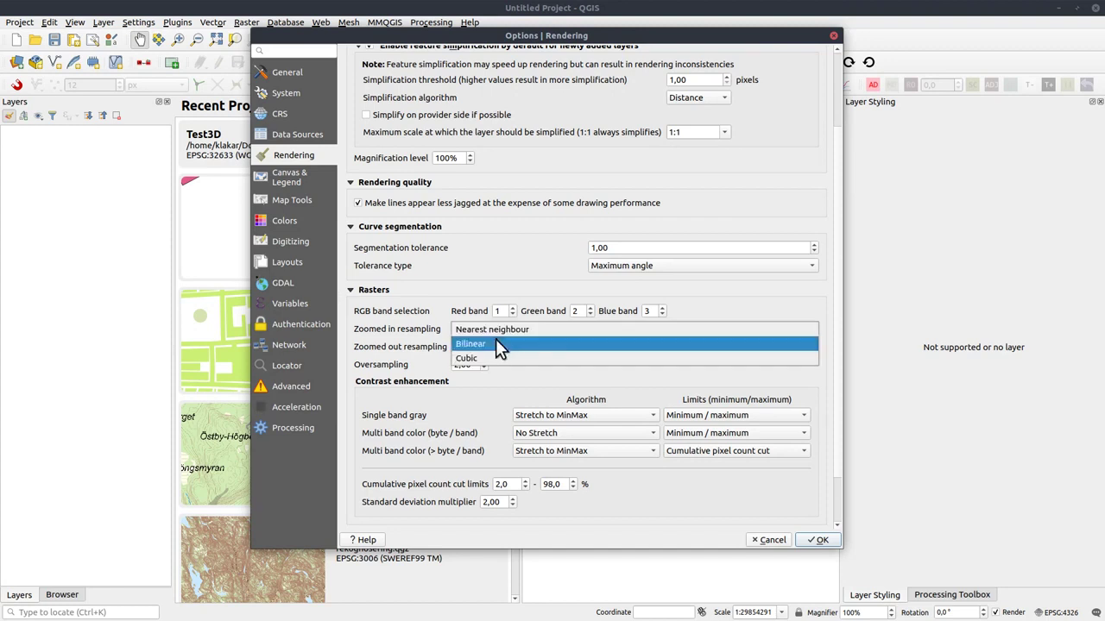
click(496, 342)
click(496, 344)
click(504, 363)
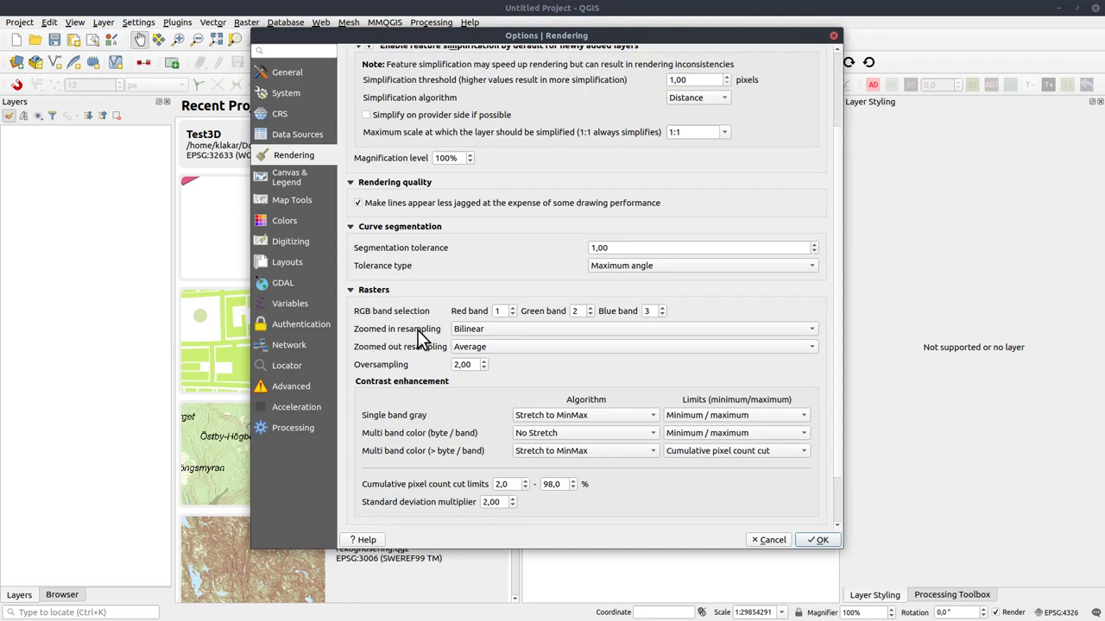
click(820, 540)
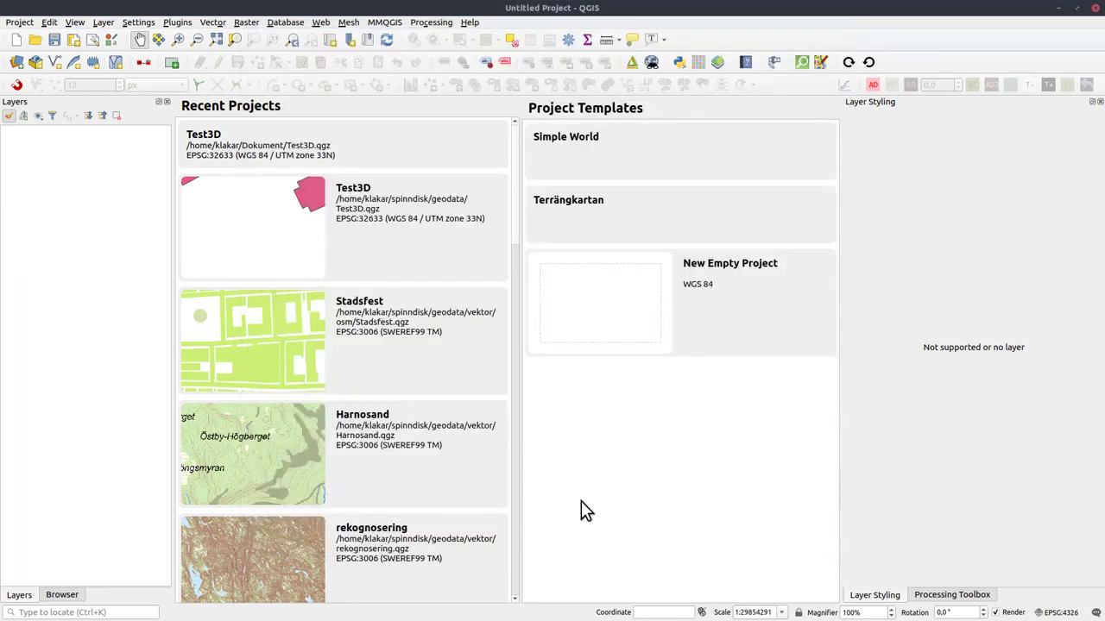
Step: Find the Test3D project in the file browser and open it
click(73, 595)
click(7, 164)
scroll(55, 310, down, 15)
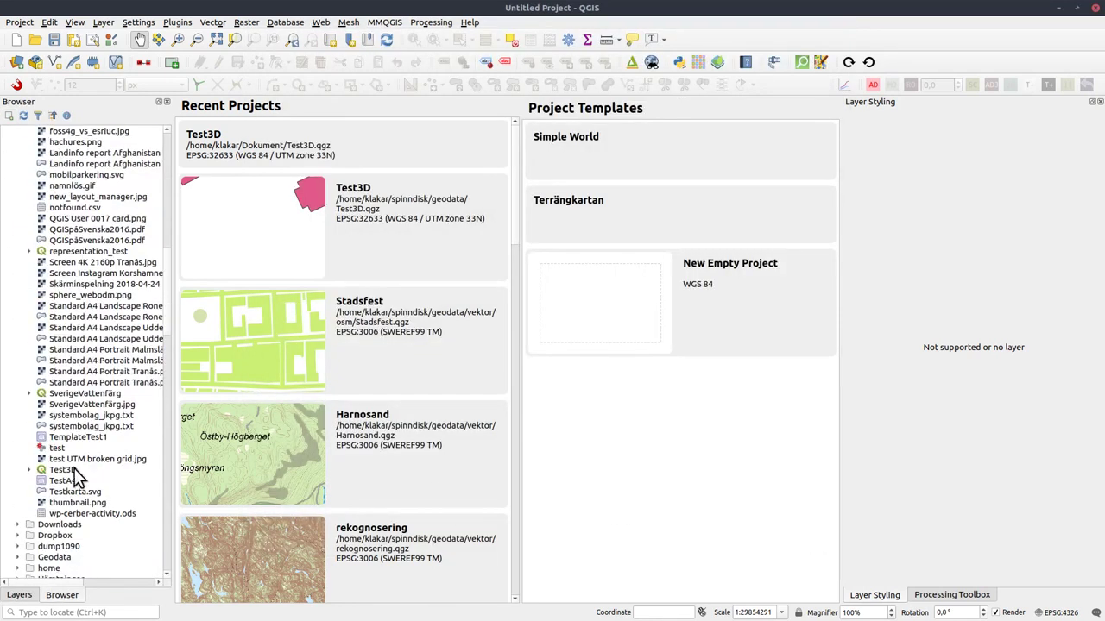
double_click(61, 471)
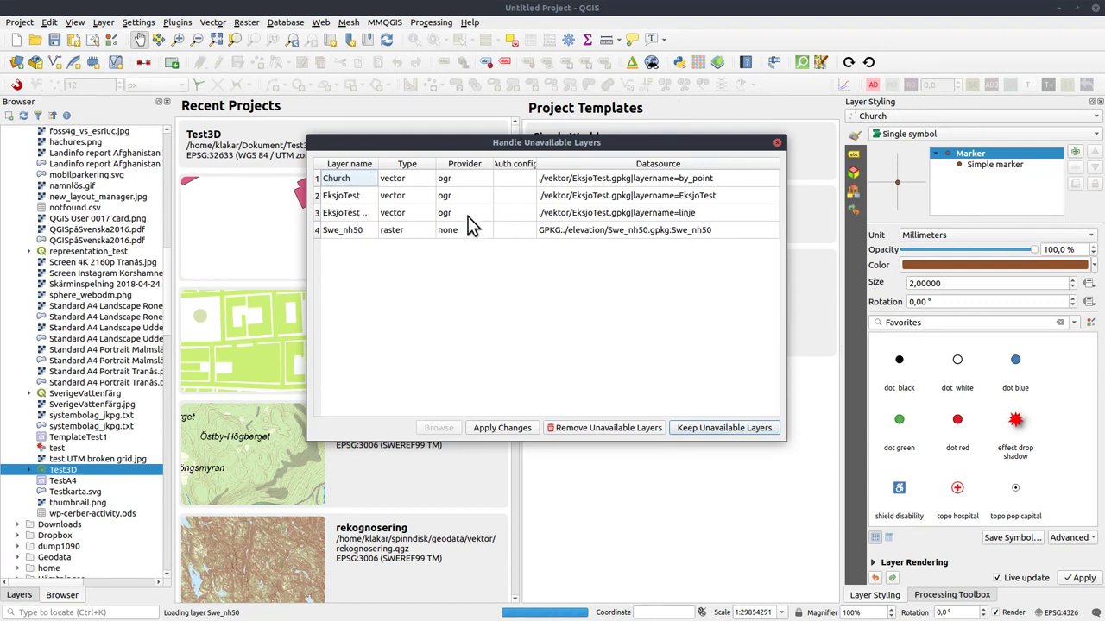
Step: Replace the unavailable Church layer's data source with EksjoTest.gpkg from the vektor folder and apply the changes
click(366, 180)
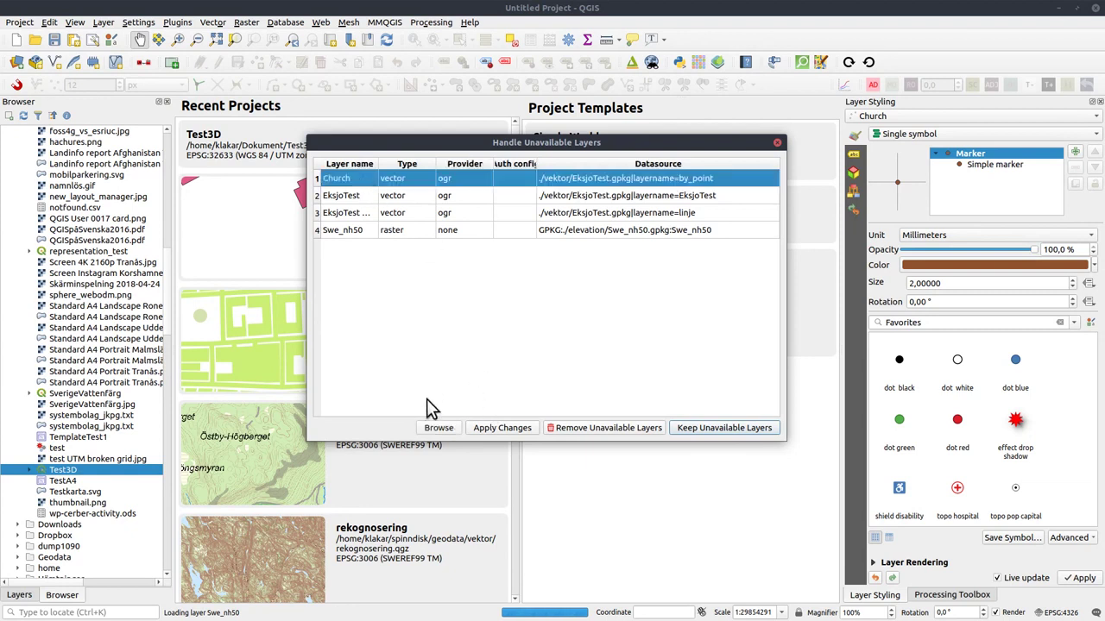
click(438, 427)
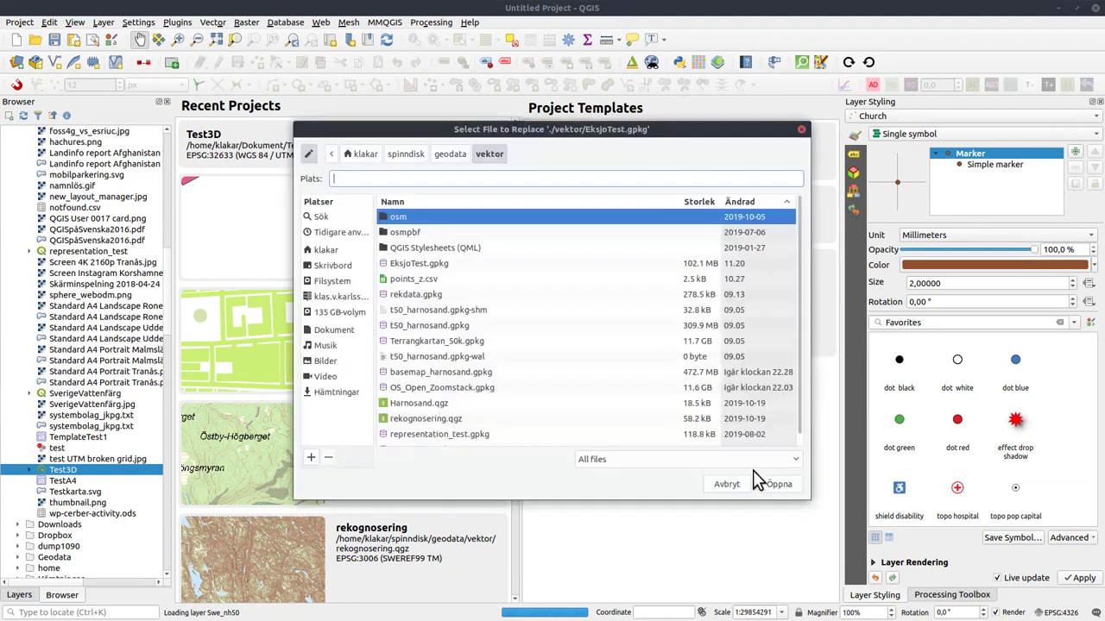
drag(665, 135, 667, 291)
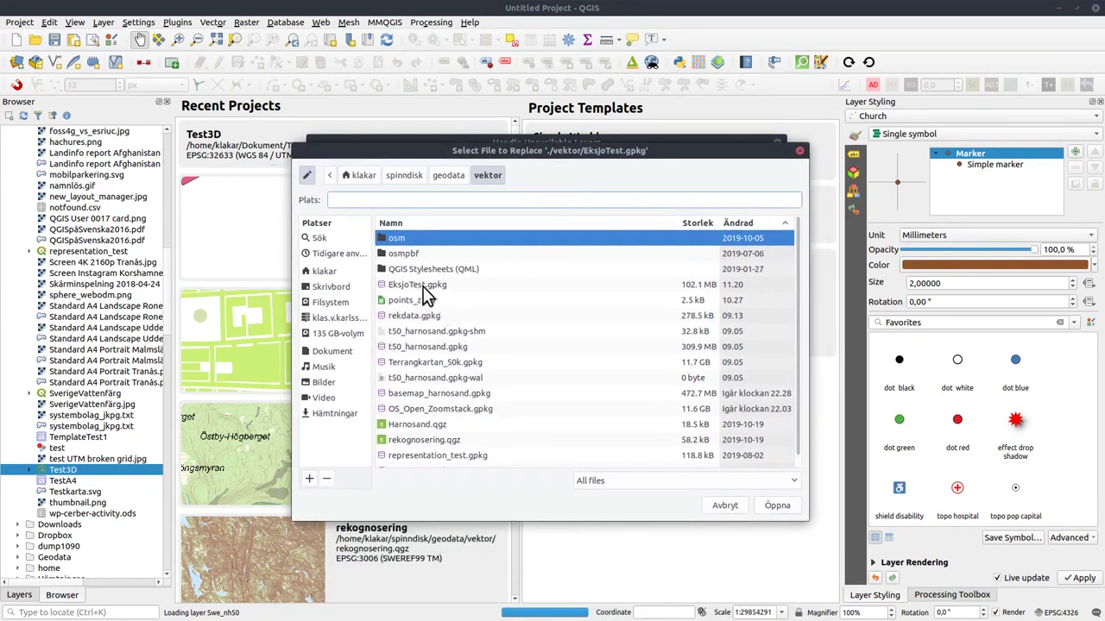
double_click(422, 285)
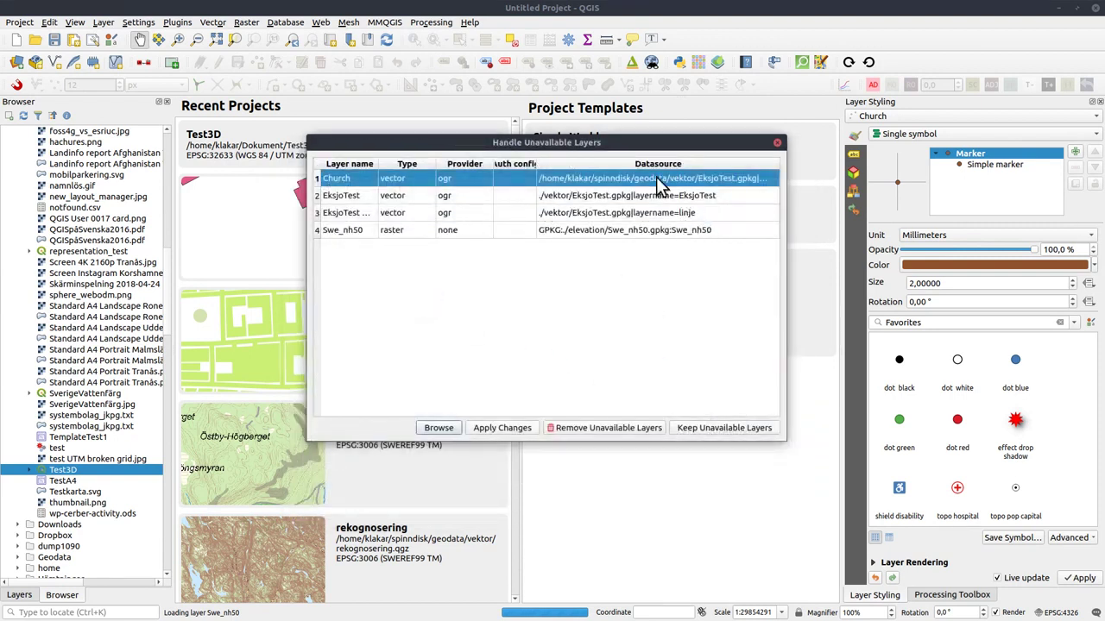
click(495, 428)
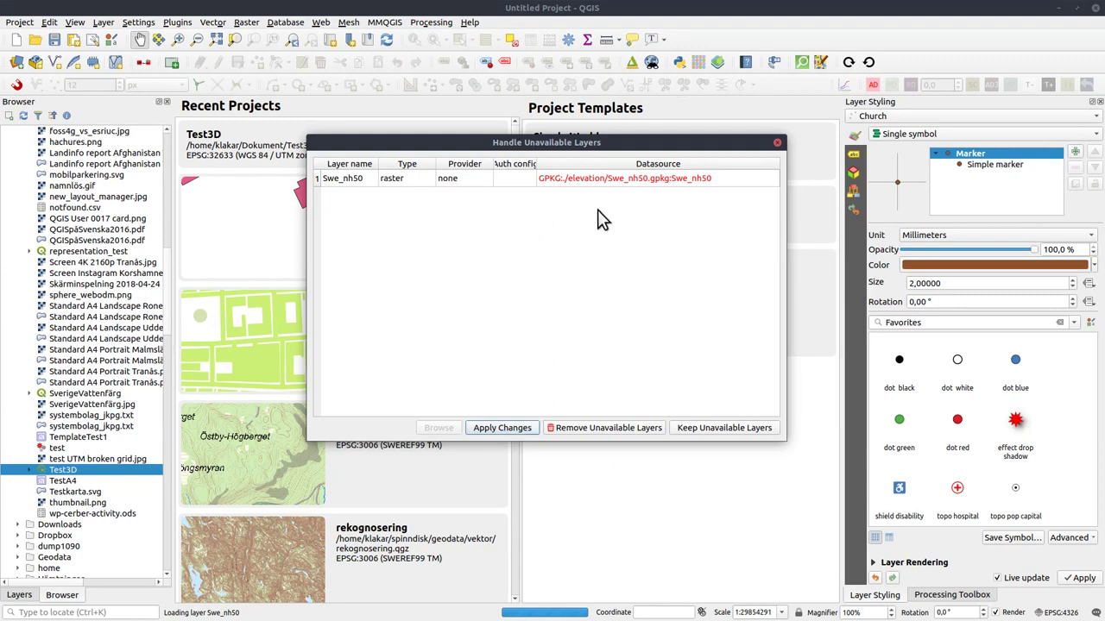
Step: Choose a replacement source file for the unavailable Swe_nh50 raster layer and apply the changes
double_click(481, 180)
double_click(424, 217)
click(501, 427)
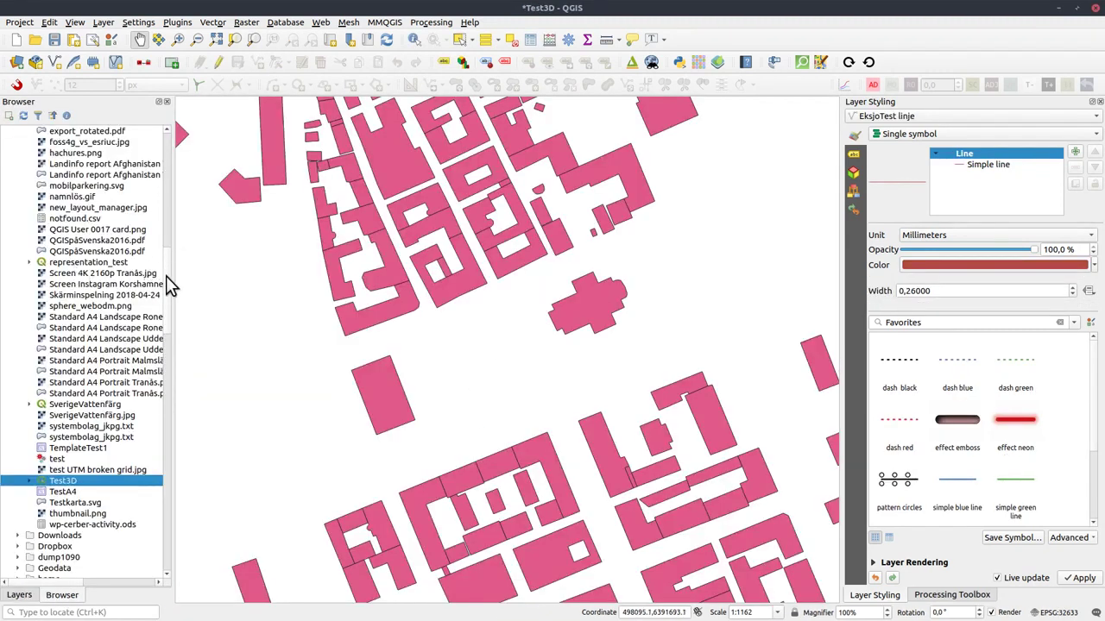
Step: Collapse the Home and Favorites entries in the browser and expand Spatial Bookmarks down to the User Bookmarks
drag(170, 285, 172, 153)
click(8, 175)
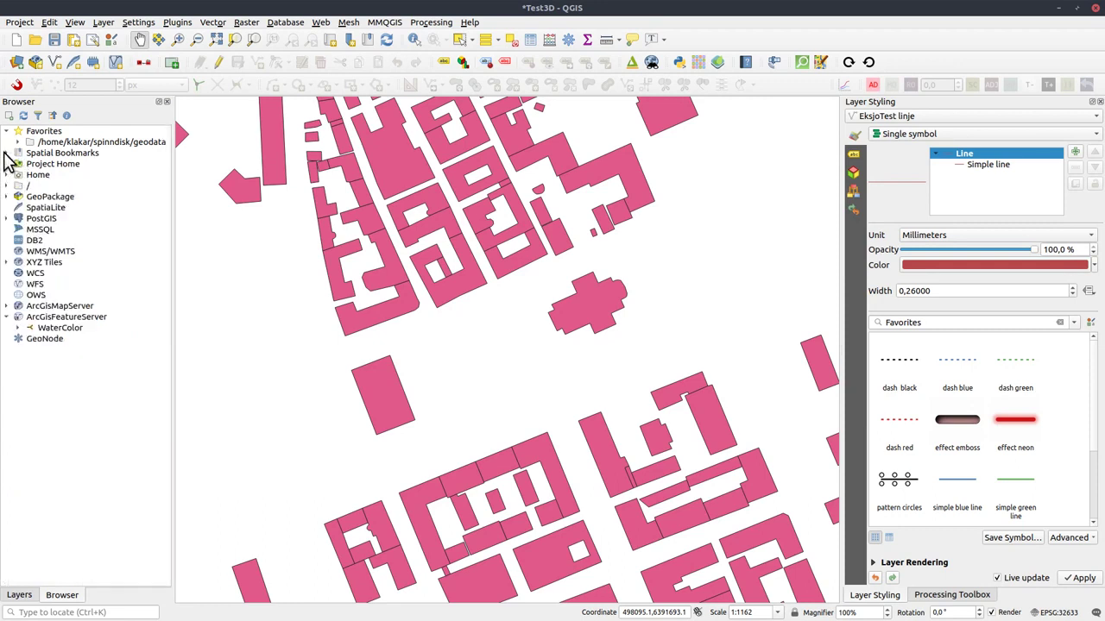
click(7, 153)
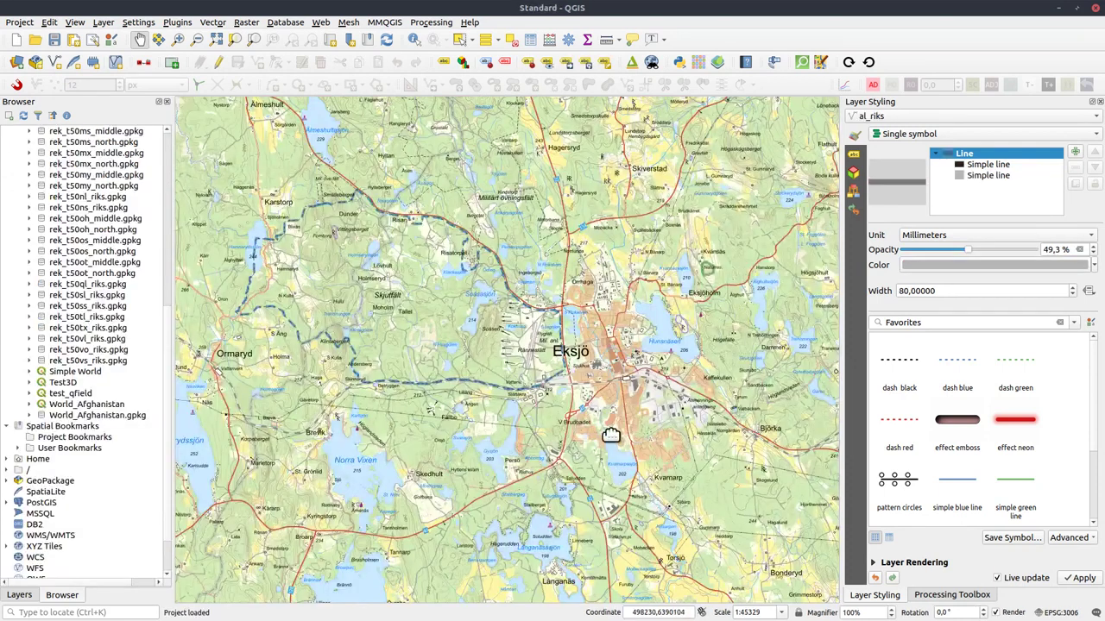
drag(169, 333, 164, 91)
click(7, 132)
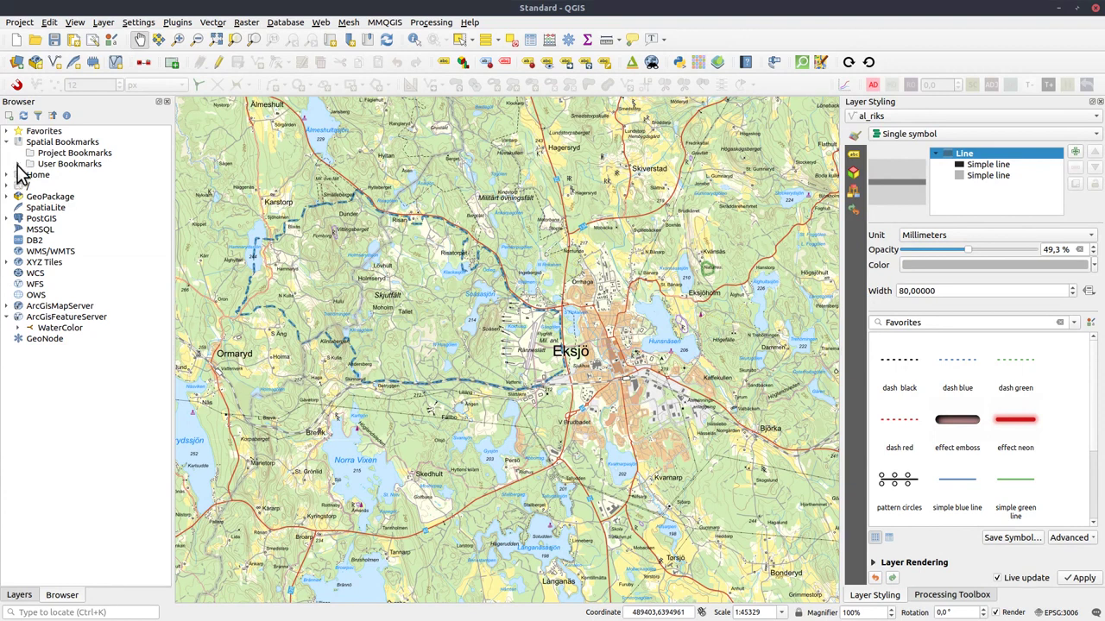
click(17, 164)
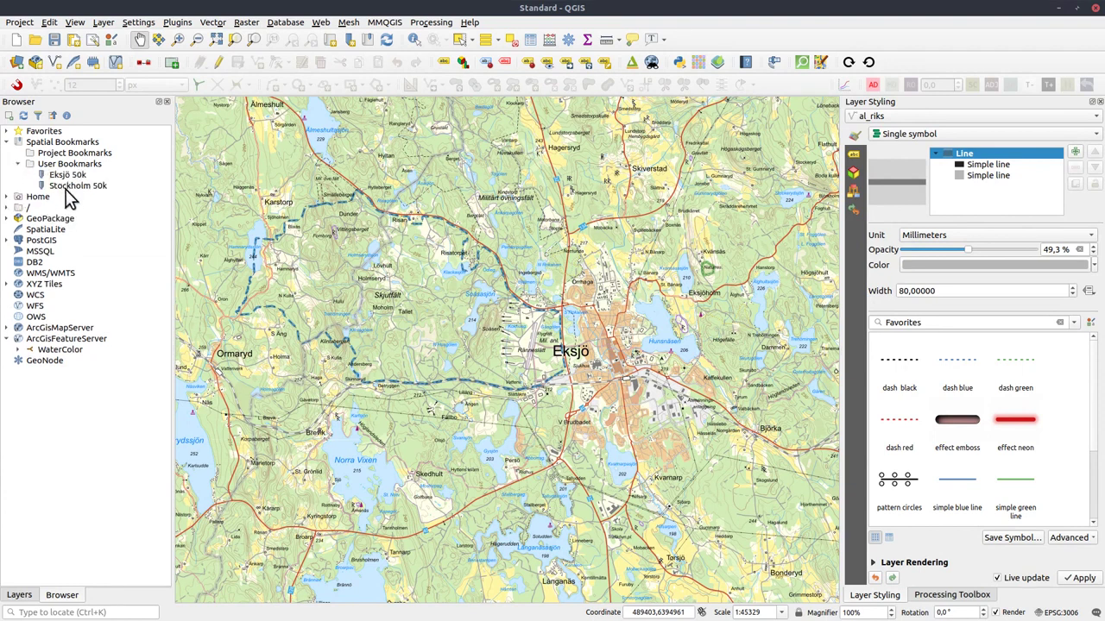
Step: Zoom the map to the Stockholm 50k bookmark, to Eksjö 50k, and back to Stockholm 50k
right_click(65, 187)
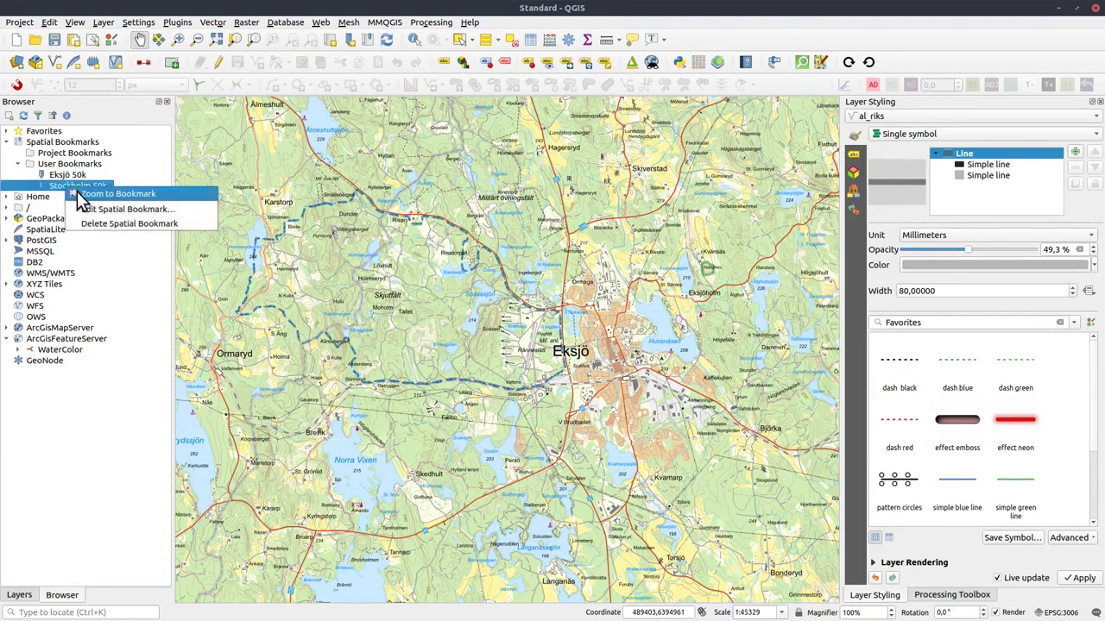
click(128, 195)
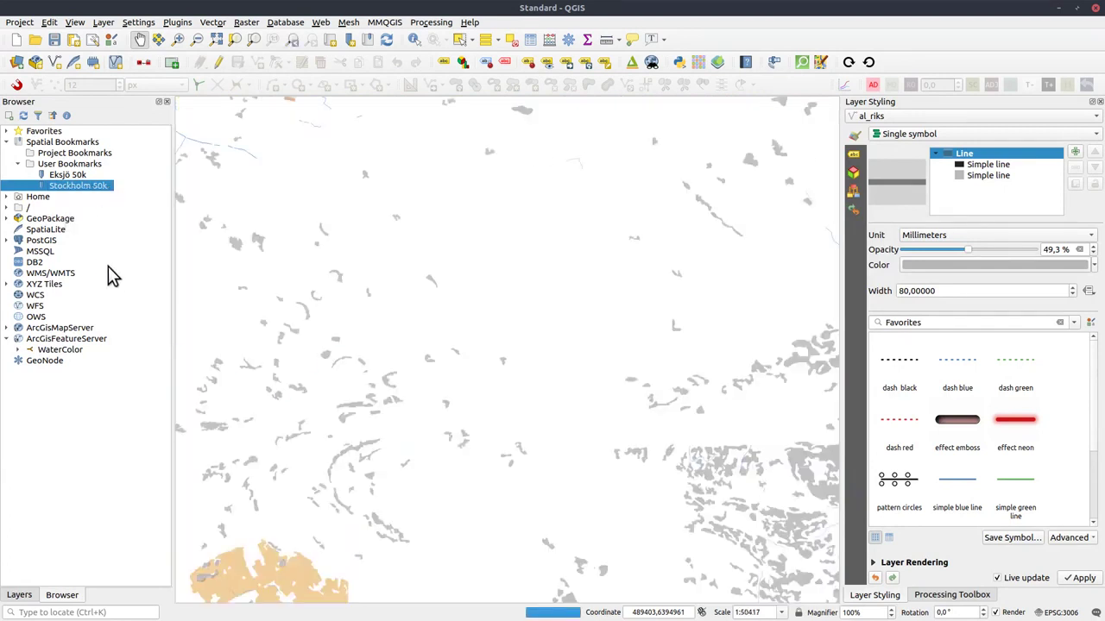
double_click(70, 173)
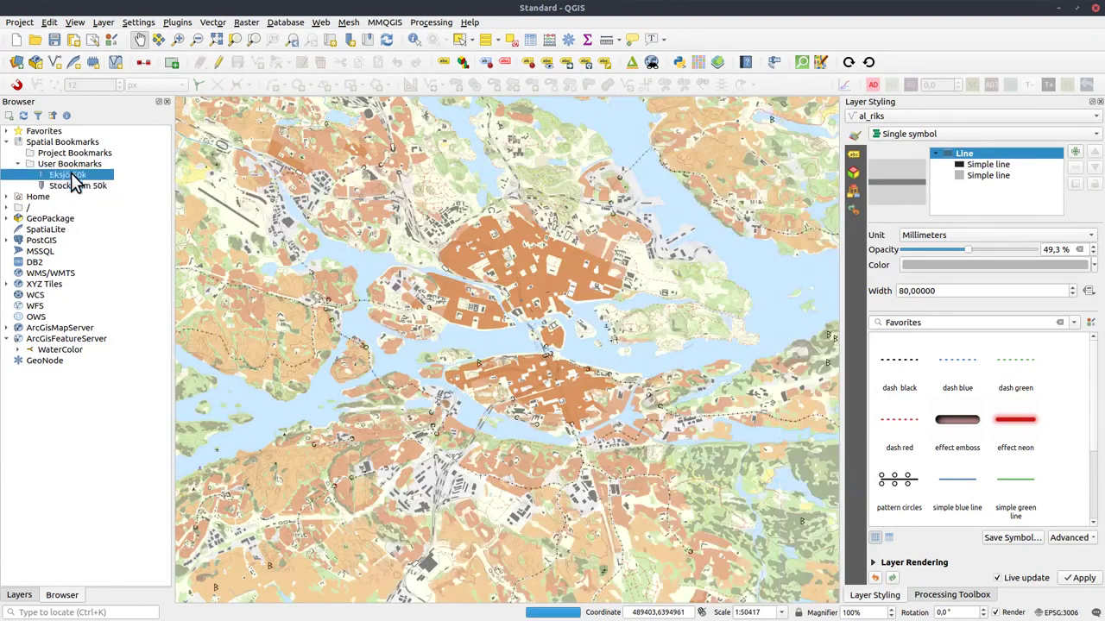
drag(69, 186, 223, 259)
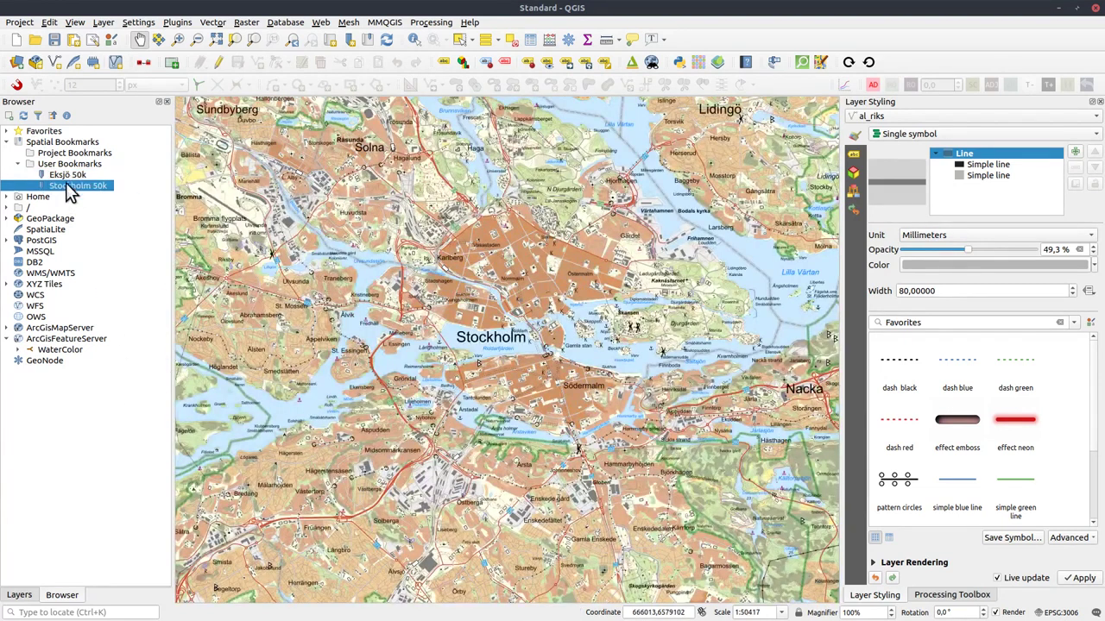
Step: Create a new print layout with an automatically generated title and add a map covering most of the page
click(19, 22)
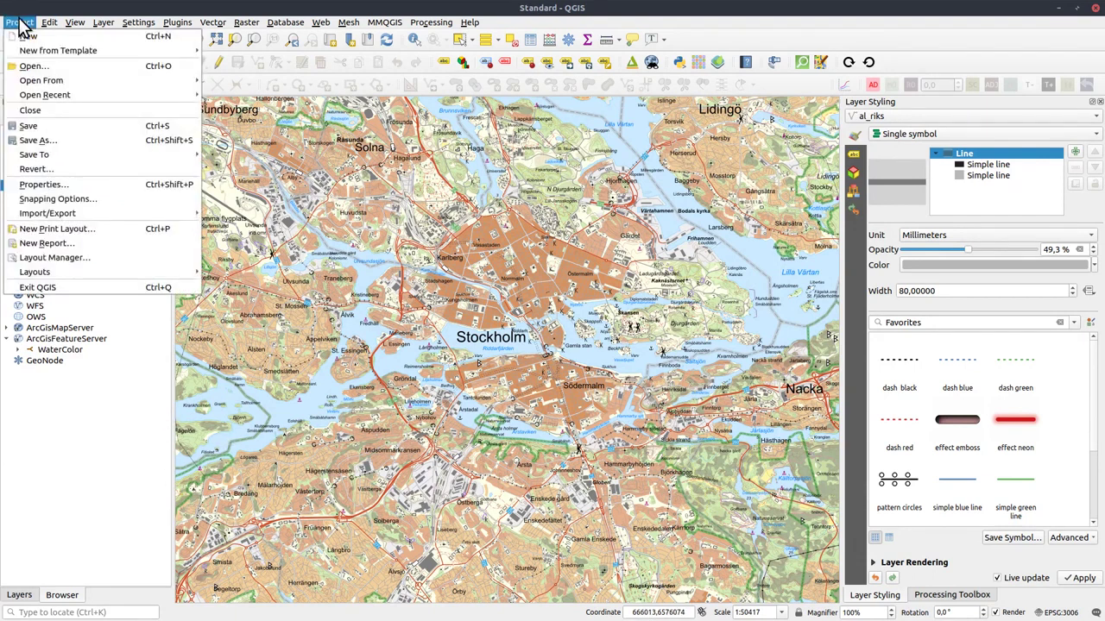
click(64, 229)
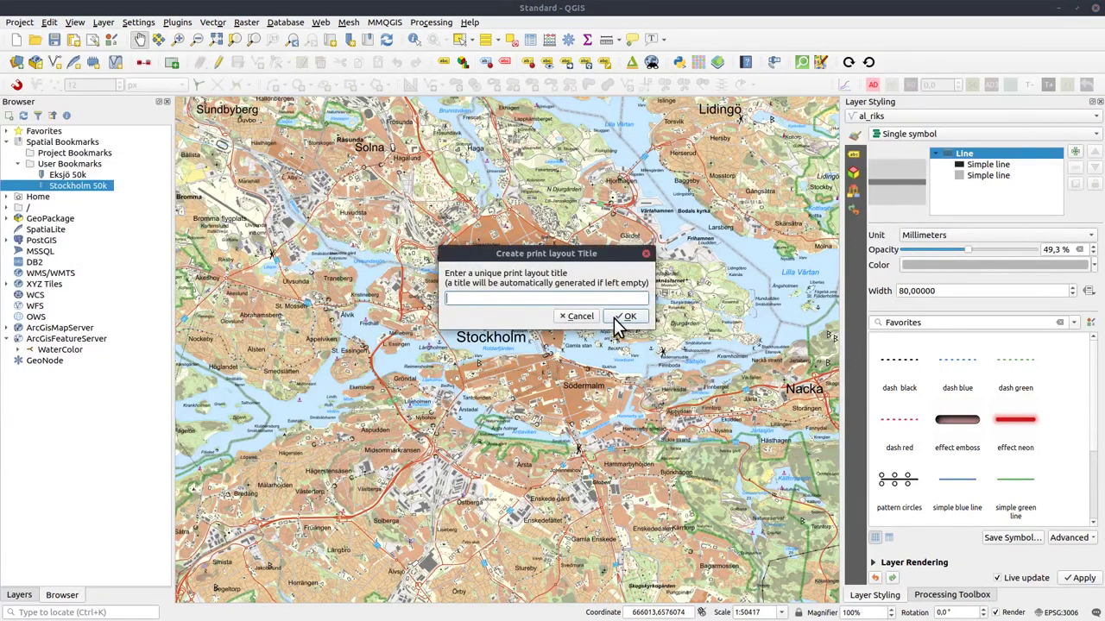
click(616, 317)
click(121, 245)
drag(218, 213, 640, 499)
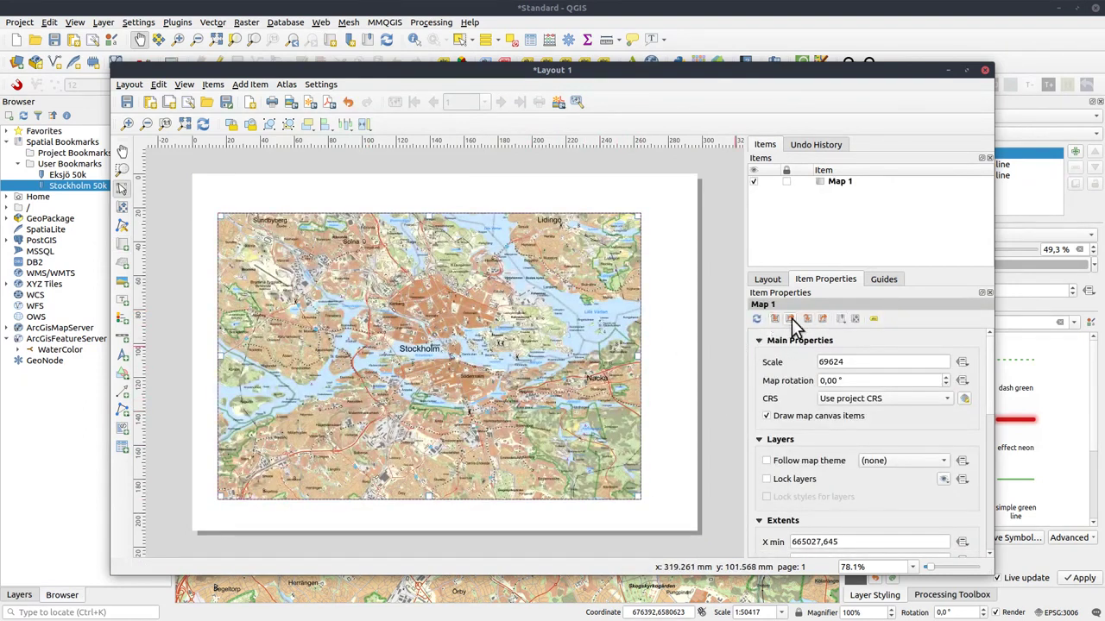
Step: Set the layout map's extent to the Eksjö 50k bookmark and close the layout window
click(844, 319)
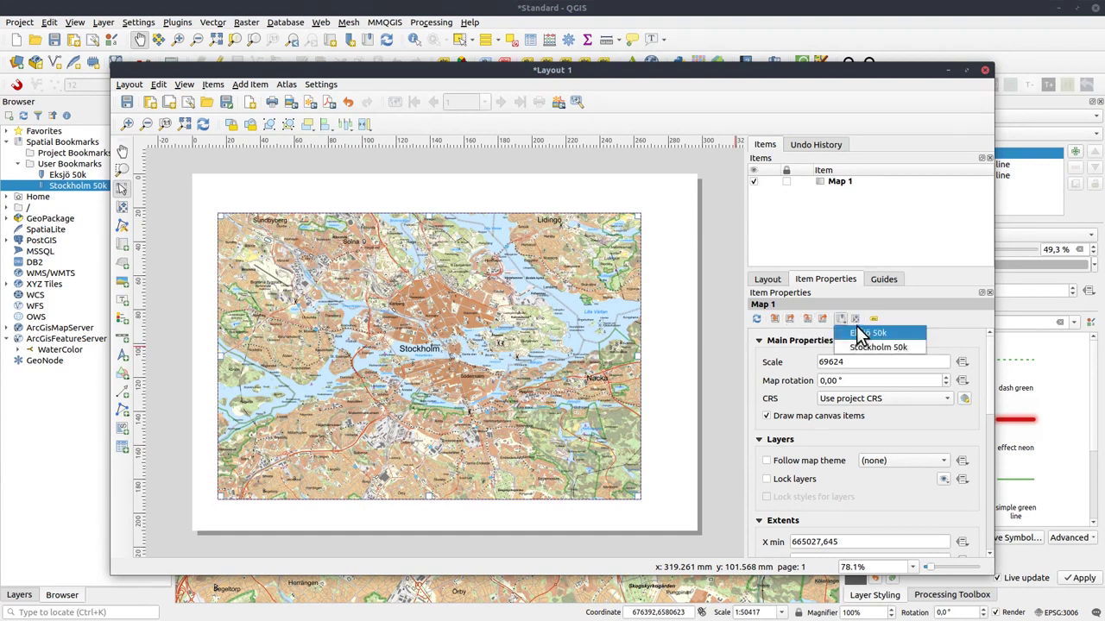
click(902, 321)
click(844, 322)
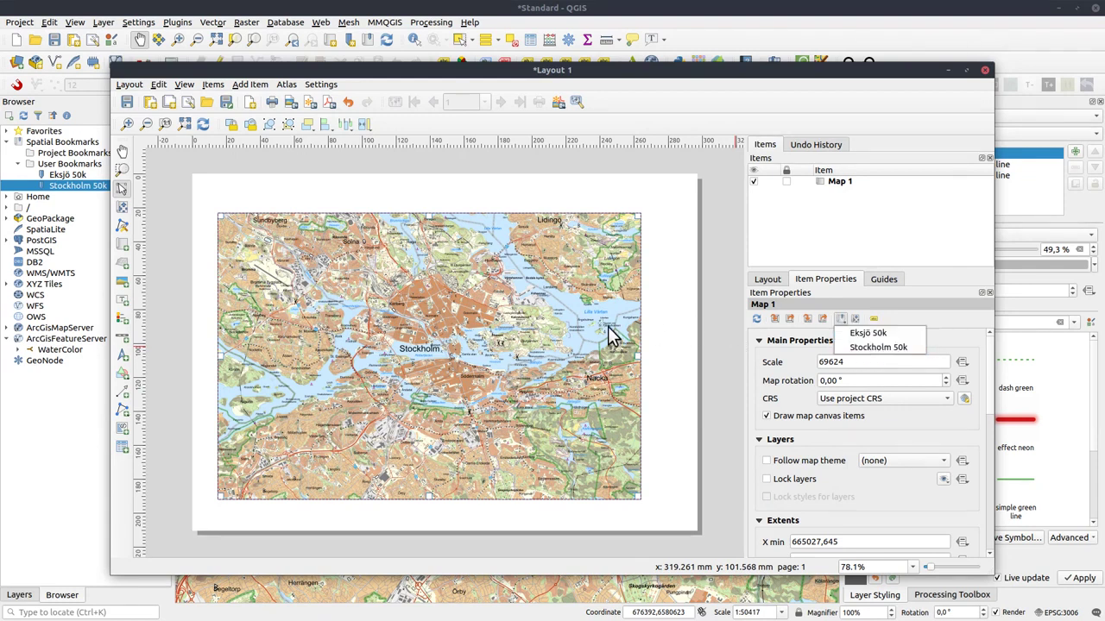
click(864, 334)
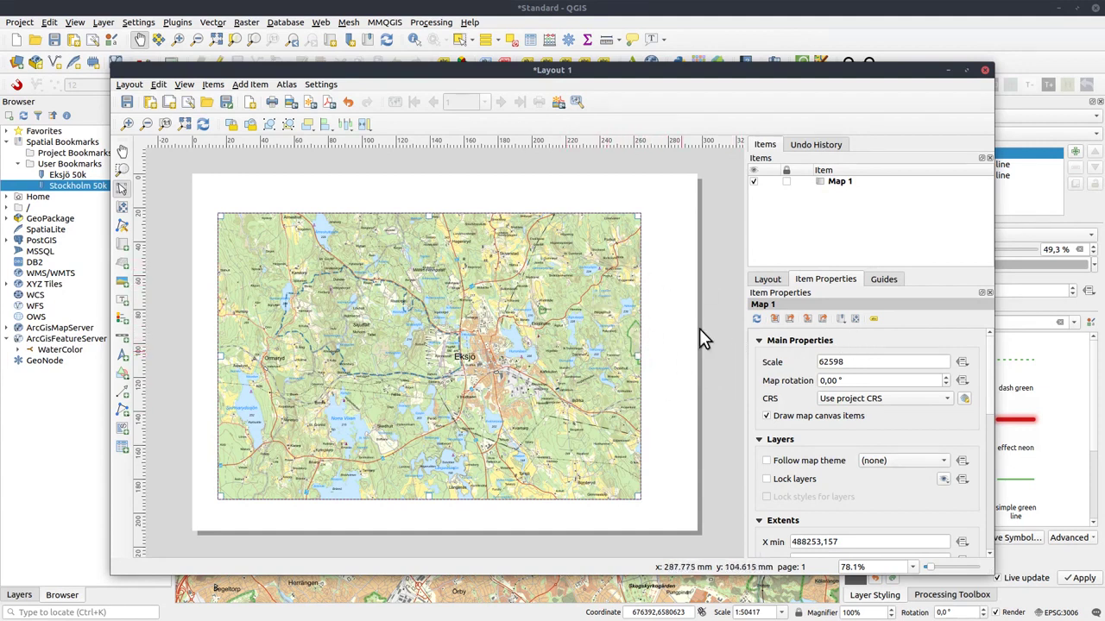
click(987, 76)
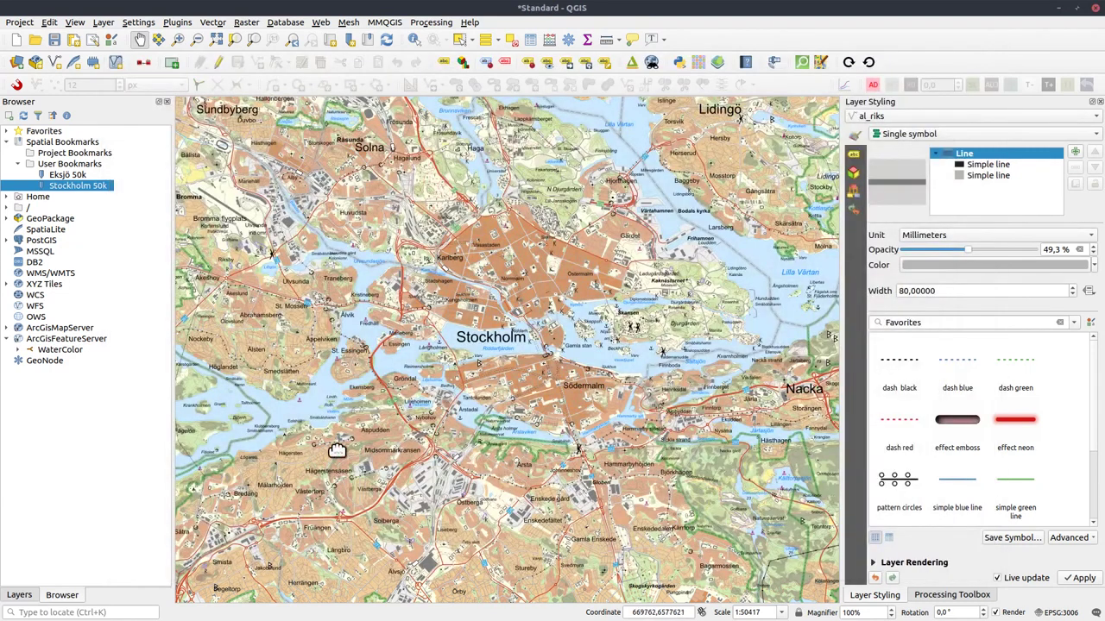
Step: Find the broken grids project under Home in the browser and extract its symbols
click(7, 196)
scroll(105, 375, down, 8)
scroll(98, 370, down, 2)
scroll(74, 297, up, 3)
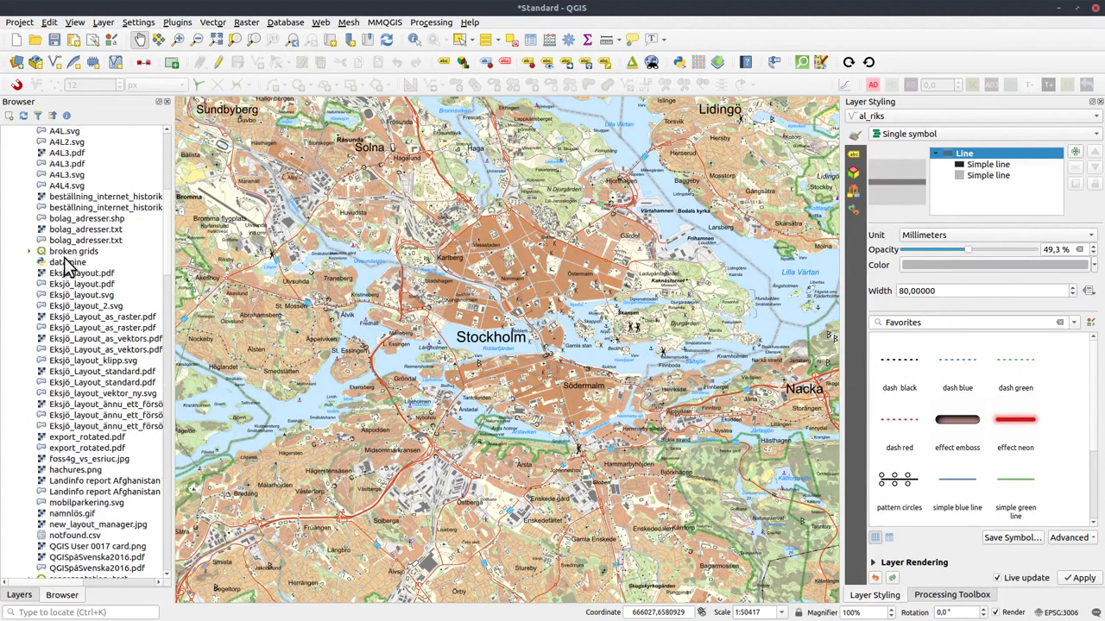
right_click(55, 251)
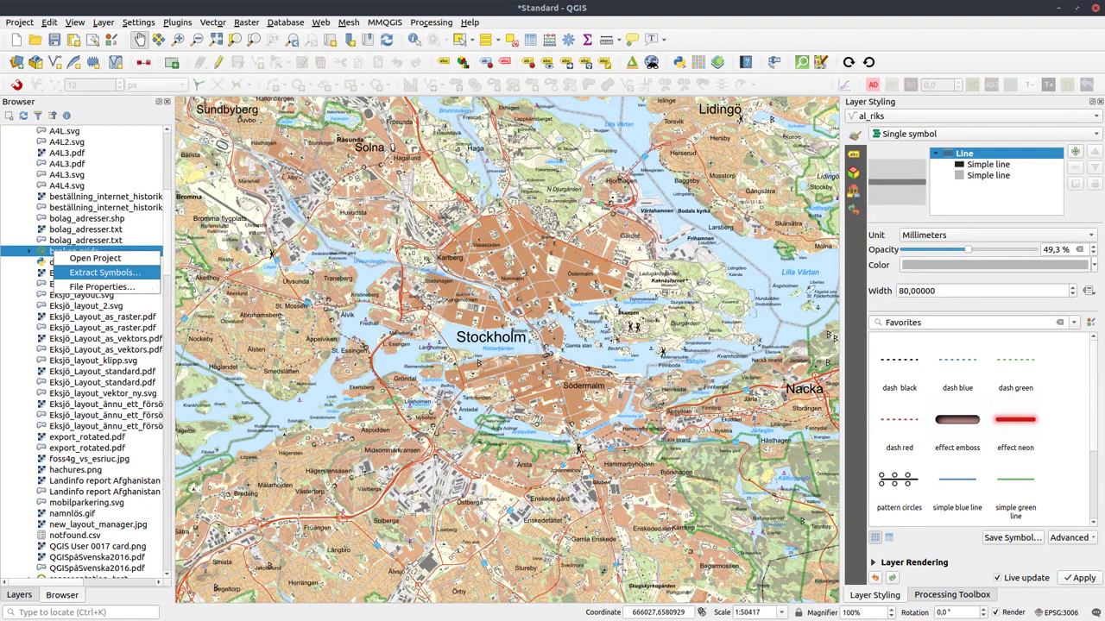
click(141, 273)
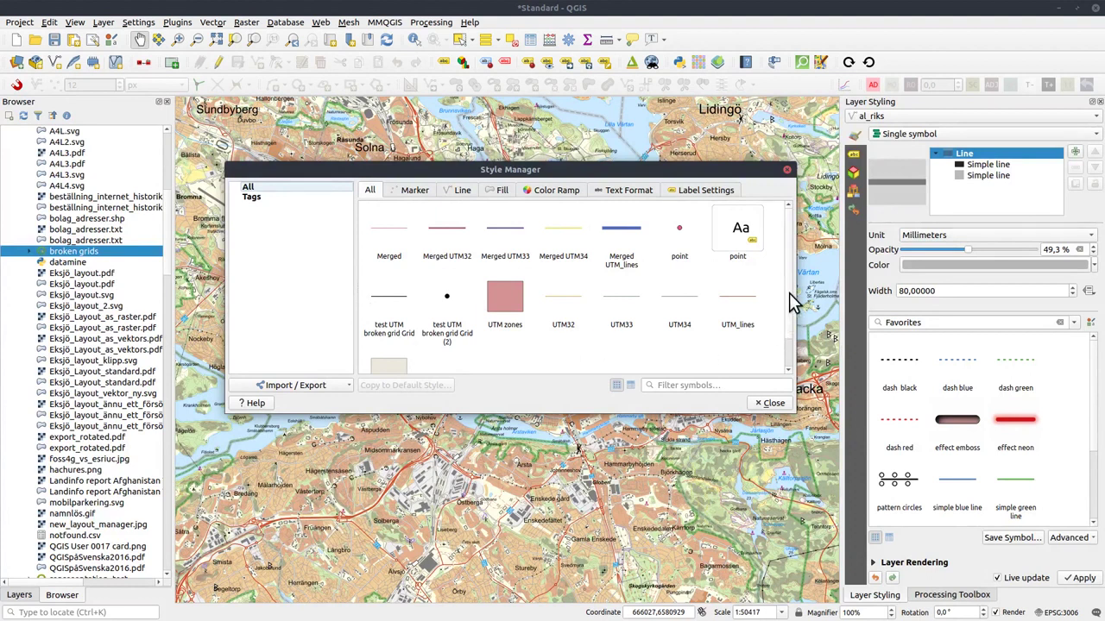
Step: Look through the extracted symbols, select the range from Merged to UTM zones, and clear the selection
scroll(789, 293, down, 1)
scroll(791, 281, up, 1)
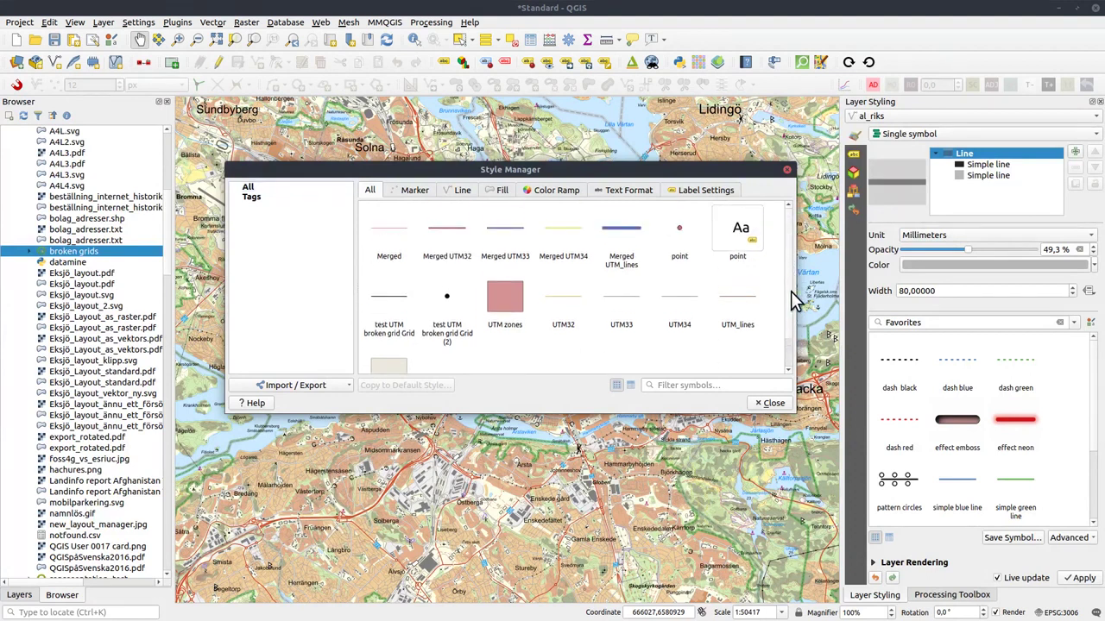
scroll(790, 291, down, 1)
scroll(794, 351, up, 1)
click(393, 226)
shift+click(517, 305)
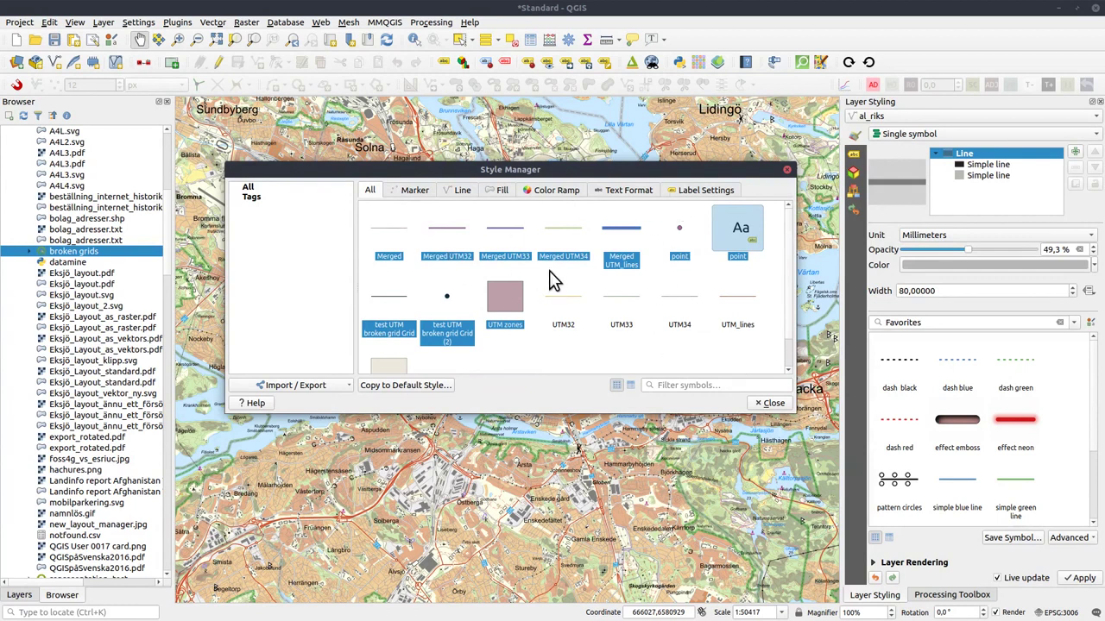
click(533, 352)
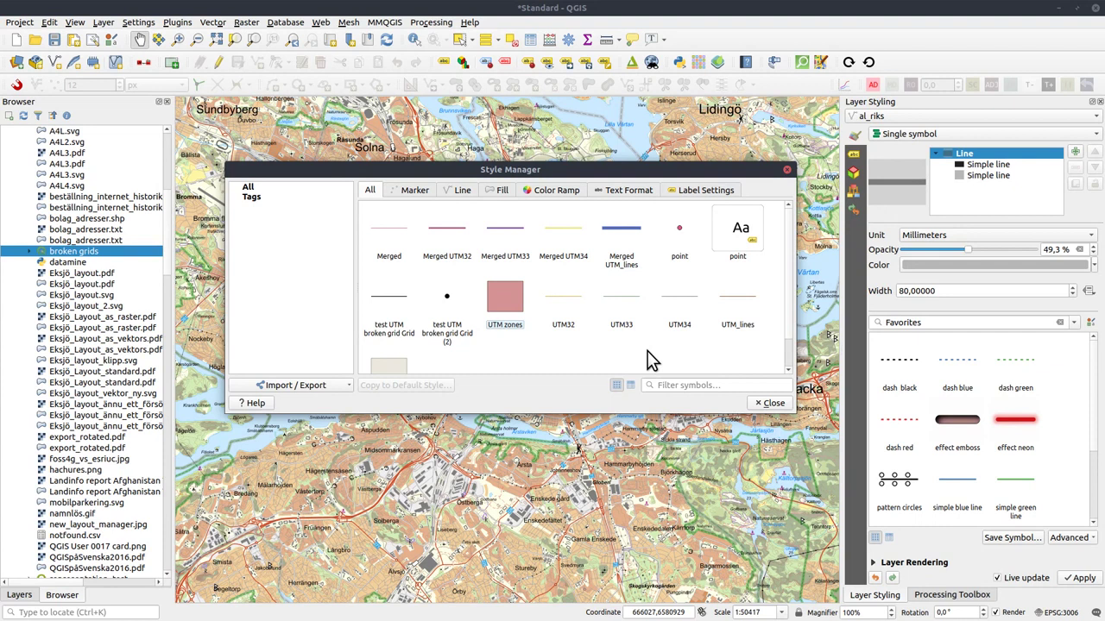
Step: Check the extracted text formats and label settings, and close the Style Manager
click(627, 192)
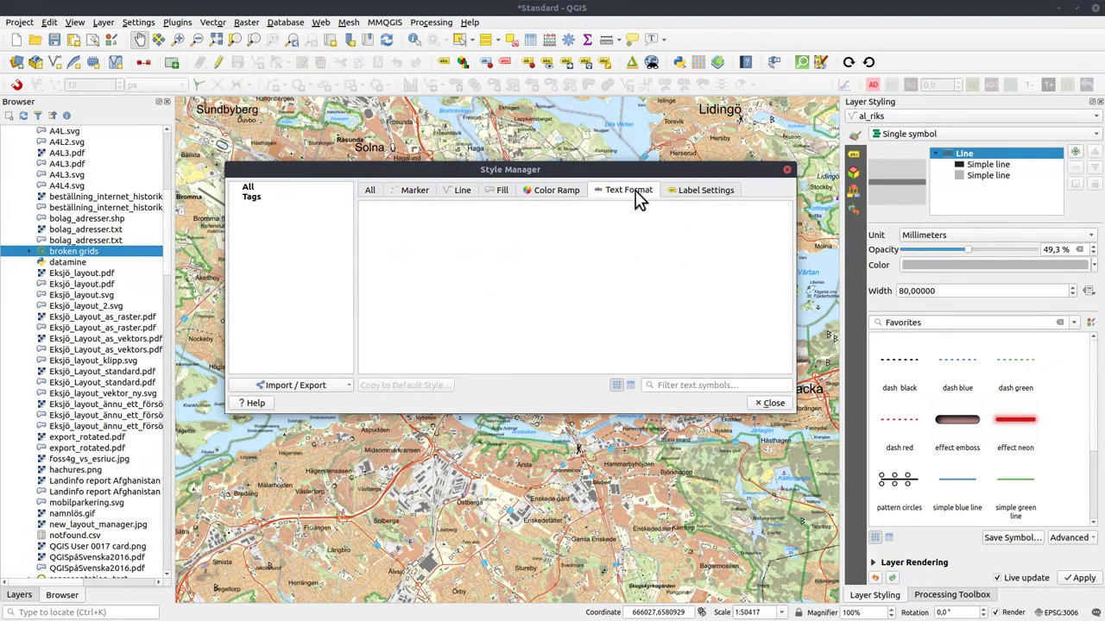
click(690, 193)
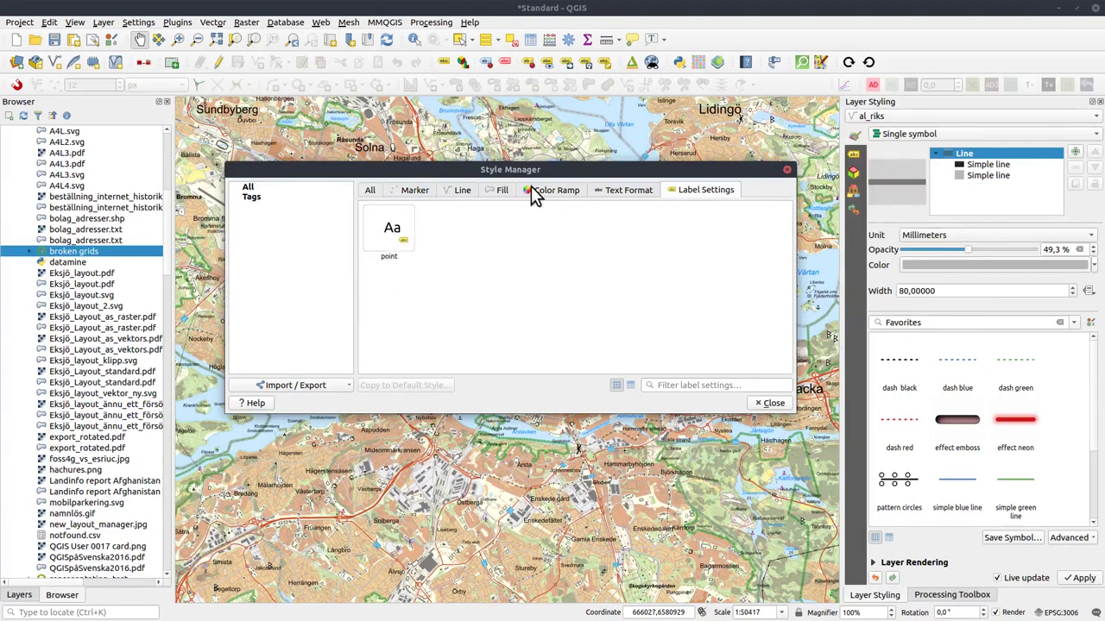
click(769, 403)
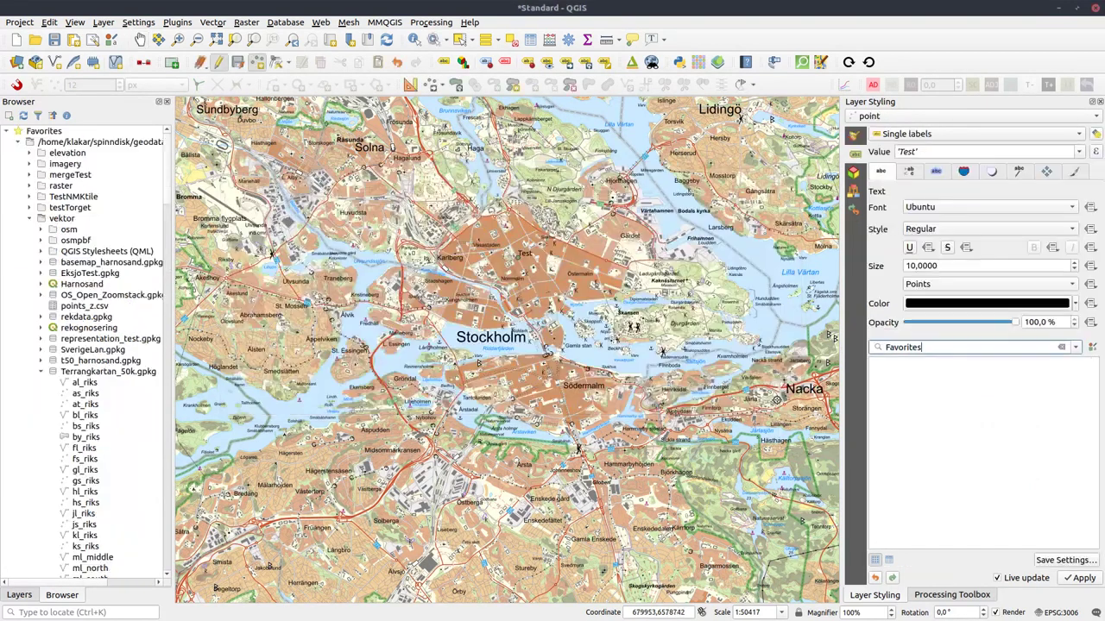
Step: Search the Processing Toolbox for "style"
click(946, 595)
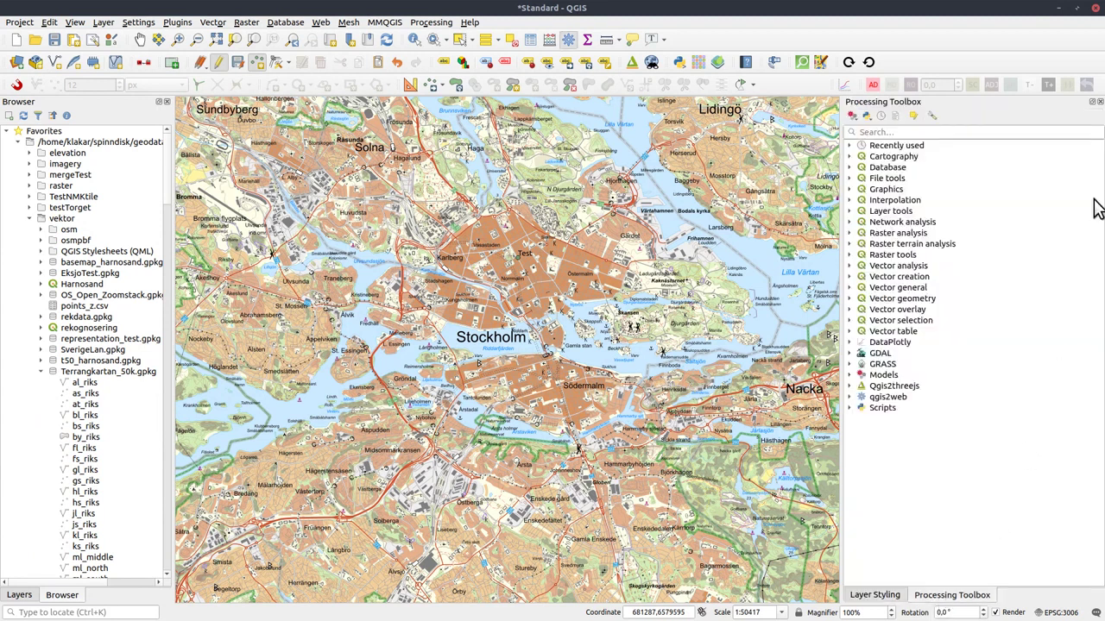
click(977, 134)
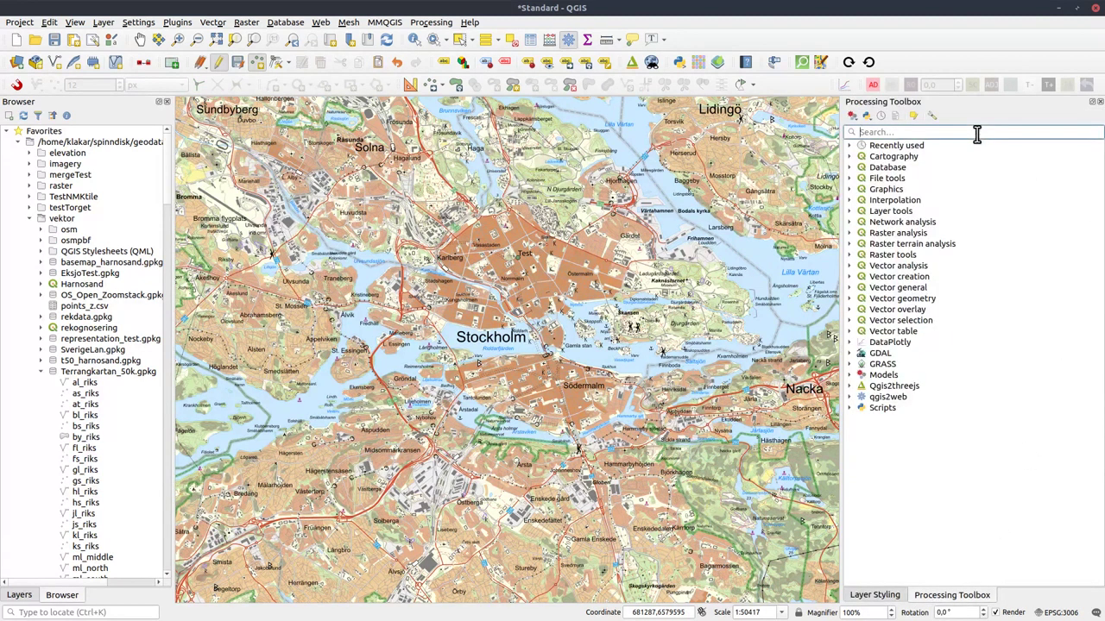
text(style)
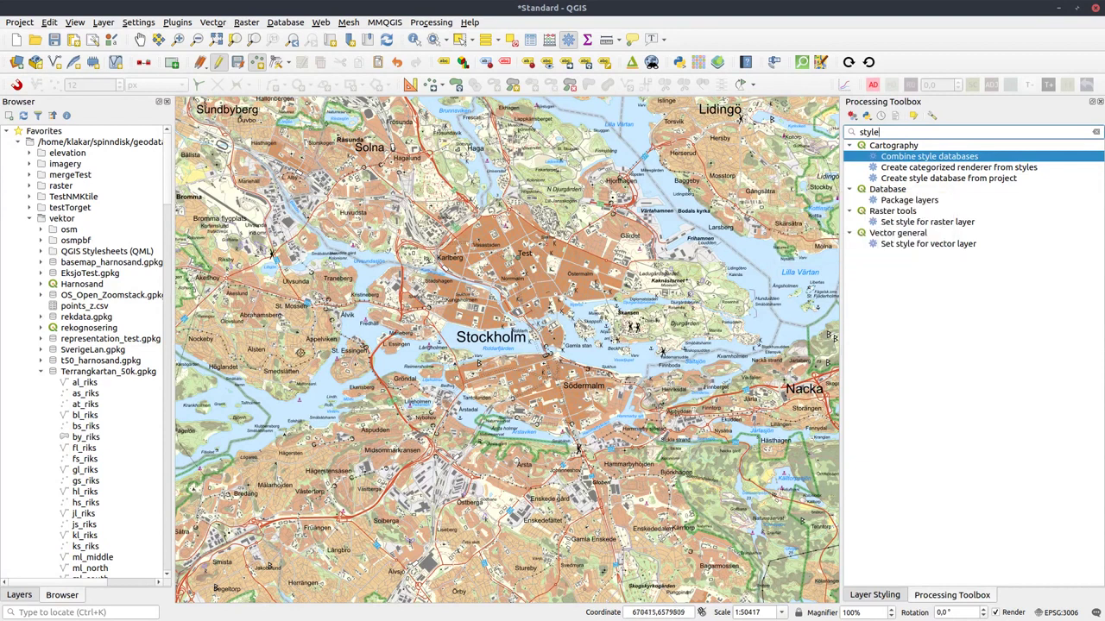
Step: View the Harnosand project's available actions, dismiss them, and open the Create categorized renderer from styles algorithm
right_click(75, 285)
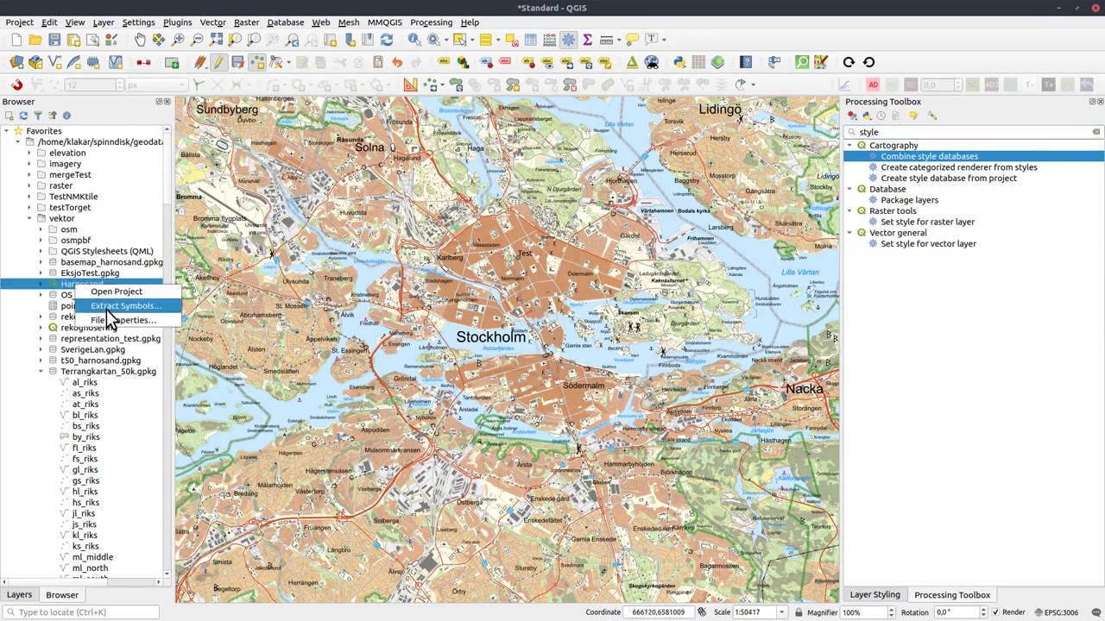
click(910, 365)
double_click(939, 168)
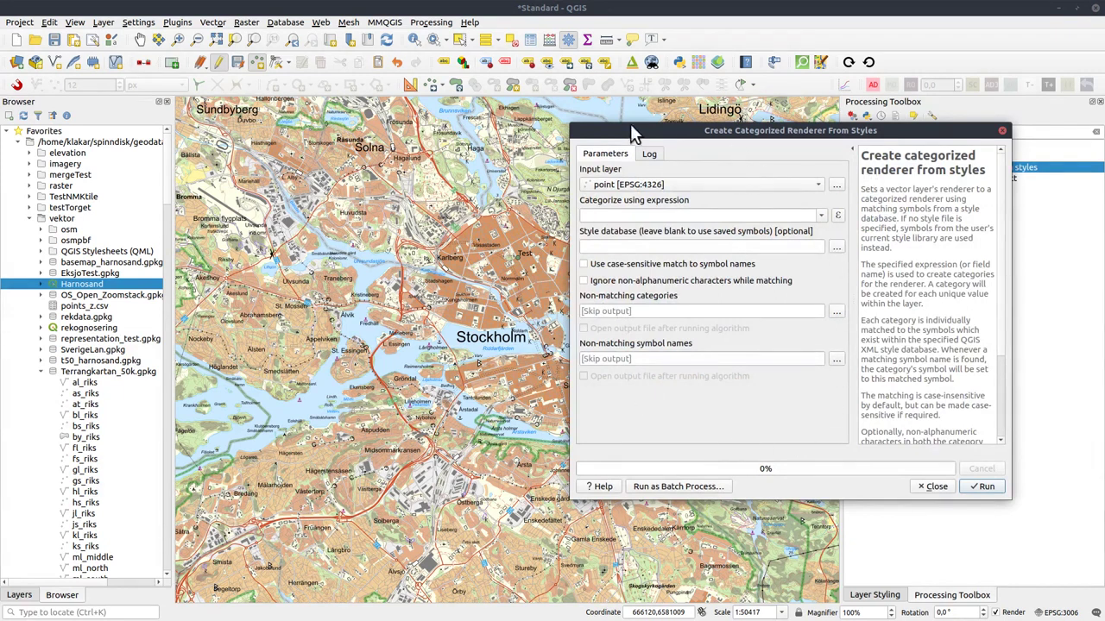
Step: Close the categorized renderer algorithm, view the parameters of Create style database from project, and close that one too
click(946, 488)
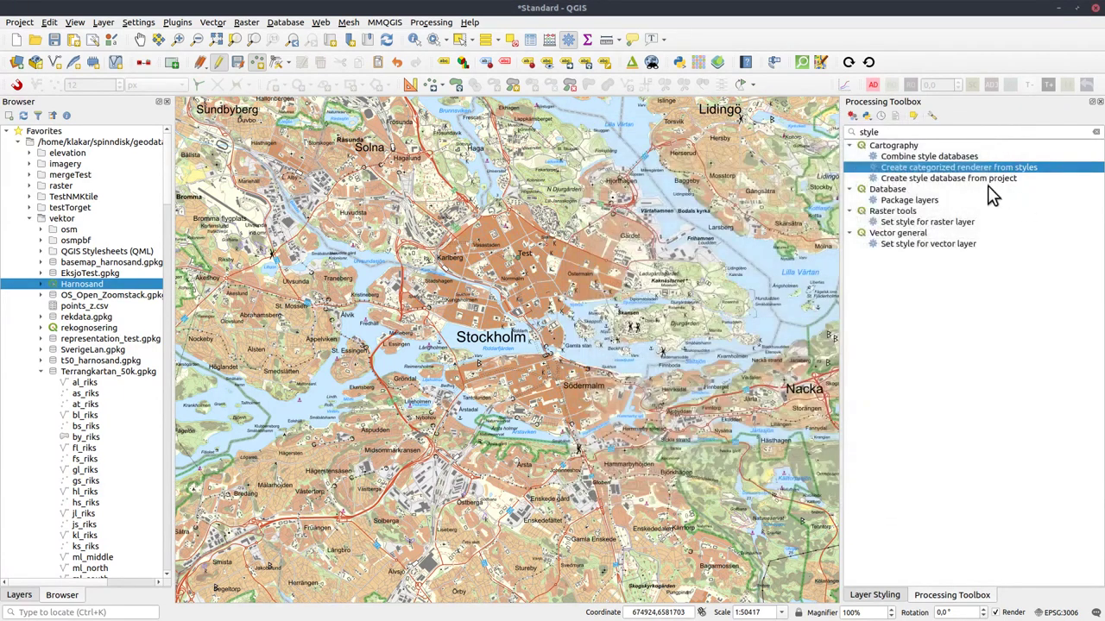
double_click(944, 179)
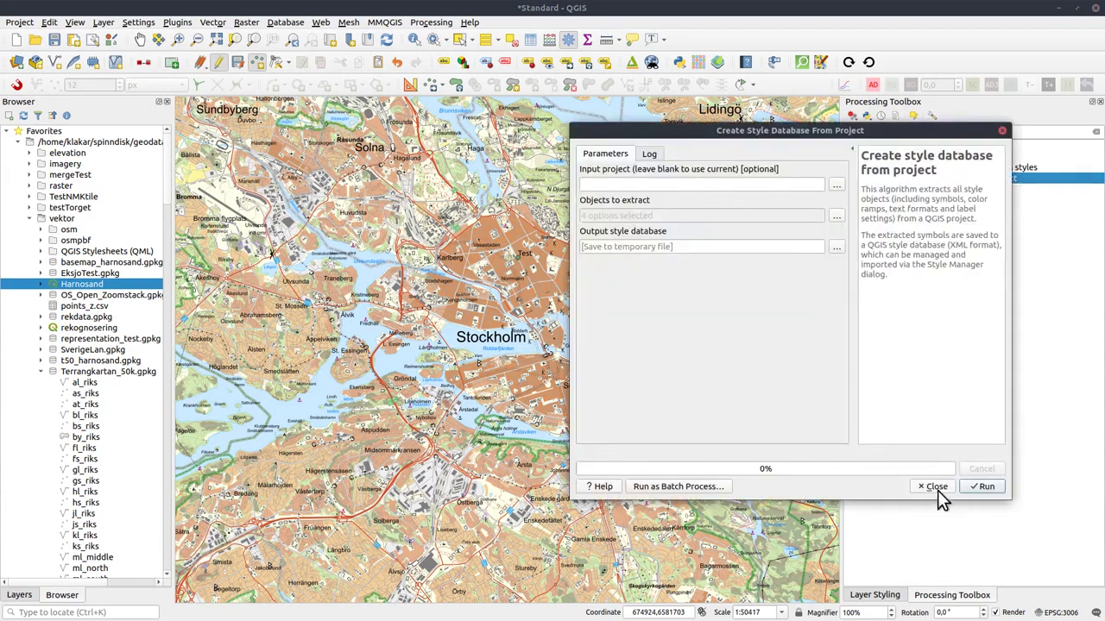
click(939, 488)
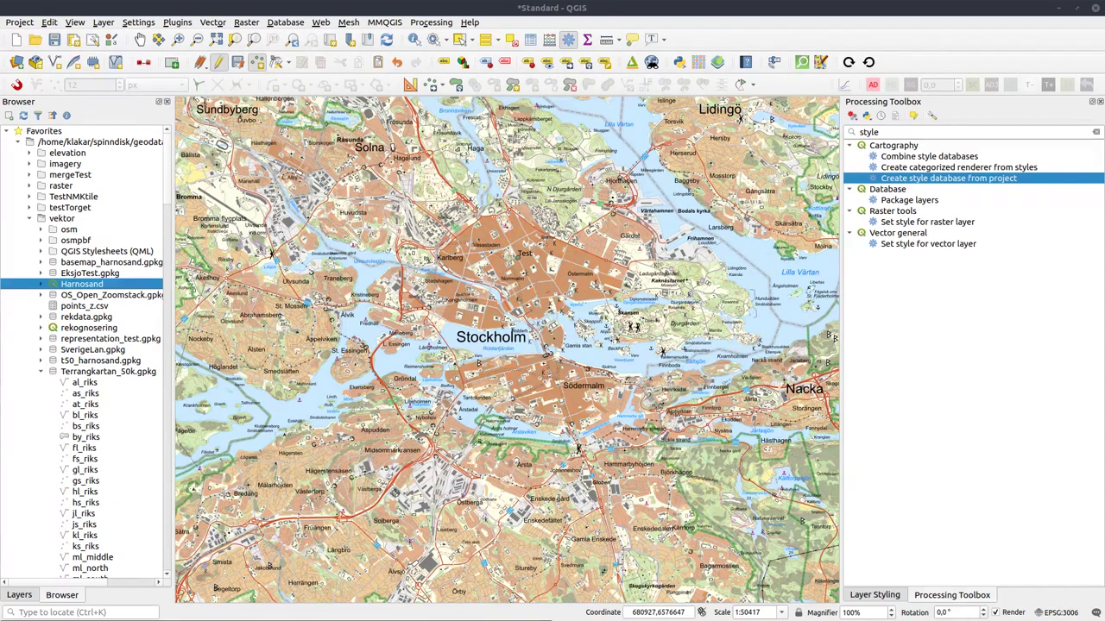
Step: View the QGIS version information, highlight the GDAL/OGR version it was compiled against, and close the About window
click(467, 22)
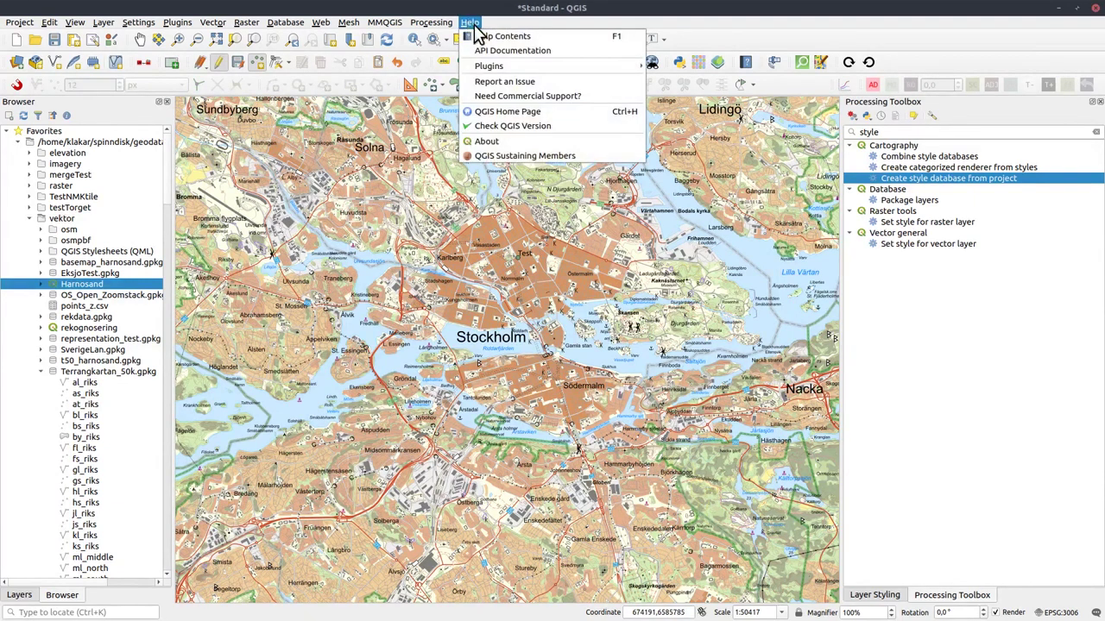
click(499, 142)
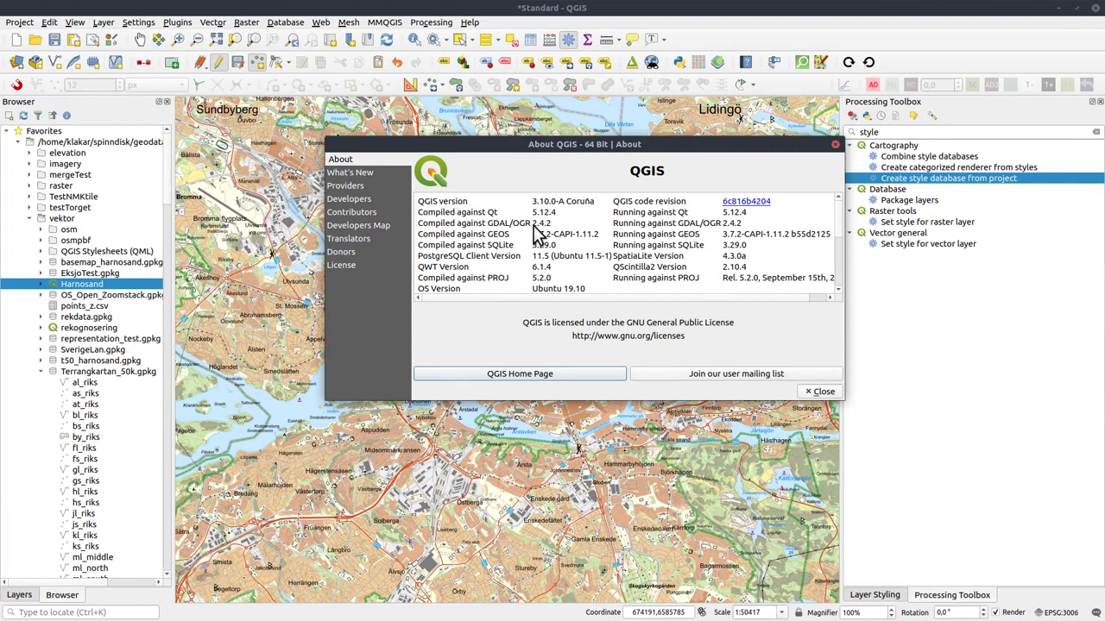
drag(533, 225, 551, 225)
drag(605, 144, 534, 146)
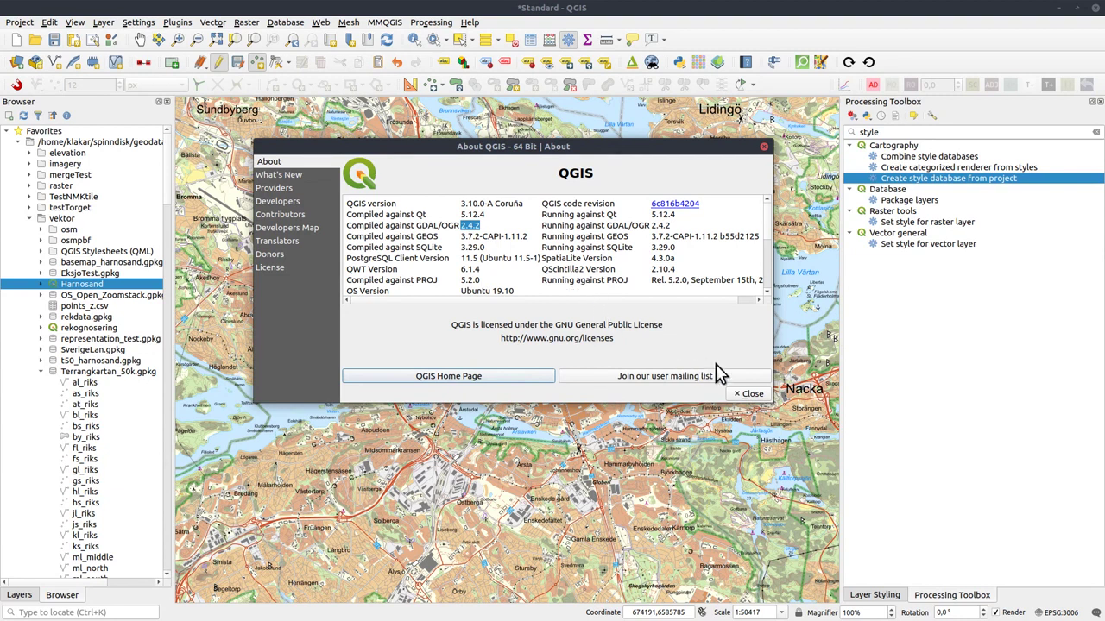
click(748, 398)
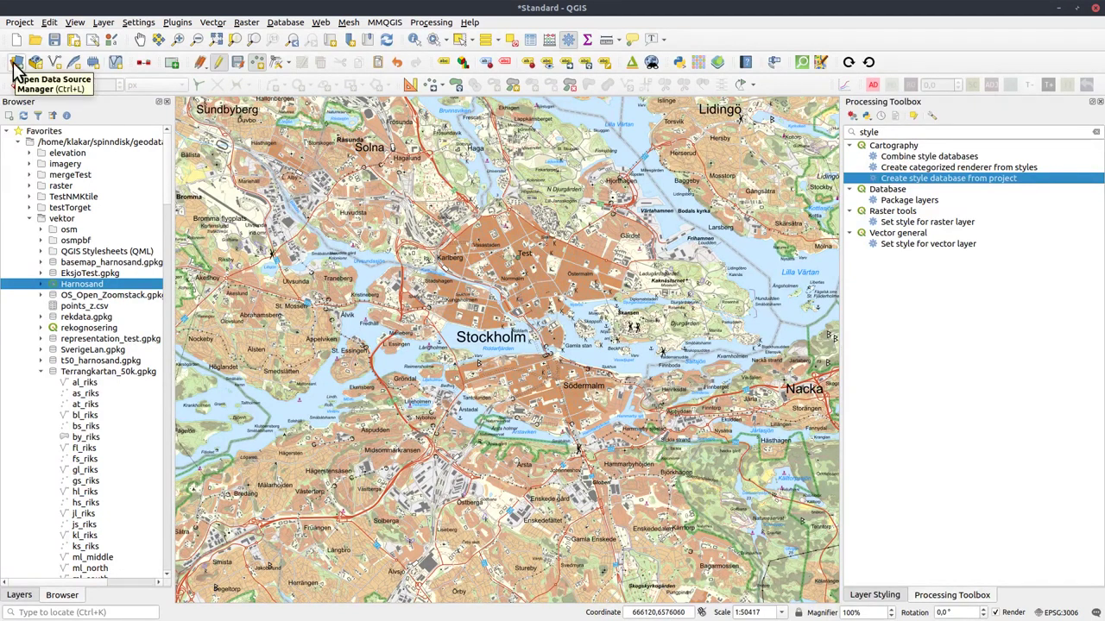
Step: Start a new project and load points_z.csv from the vektor folder as the delimited text source
key(ctrl+n)
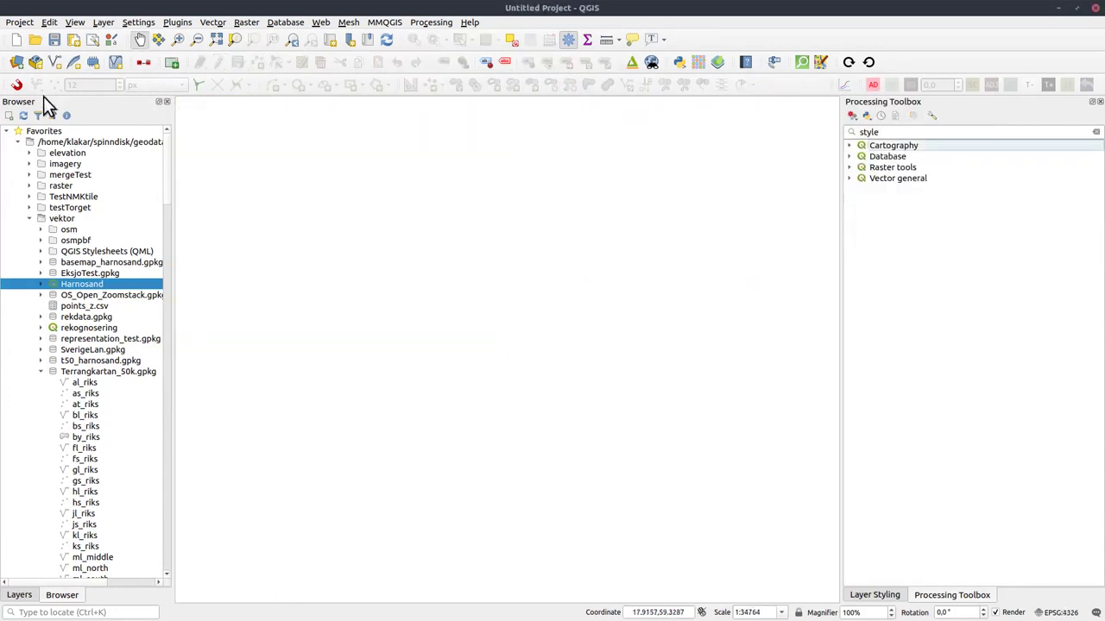
click(16, 62)
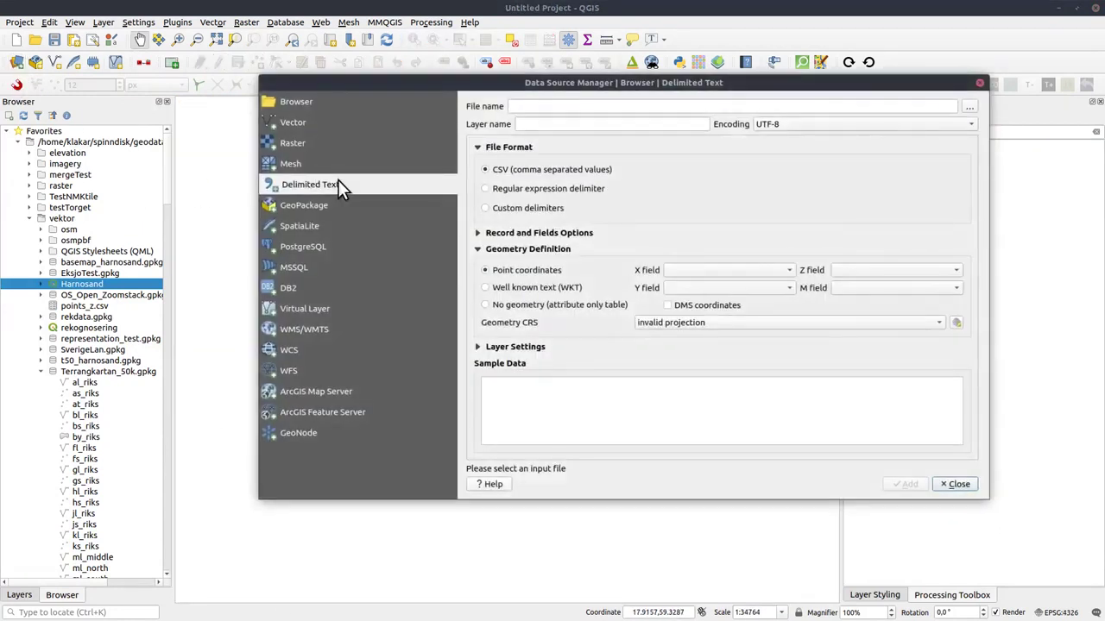
click(969, 107)
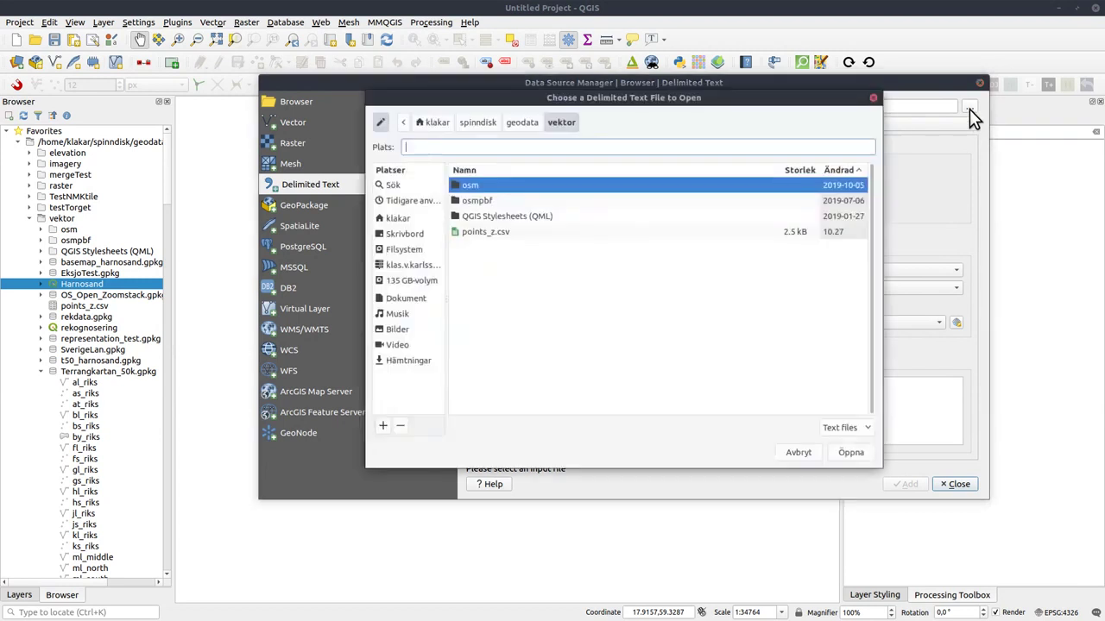
click(478, 232)
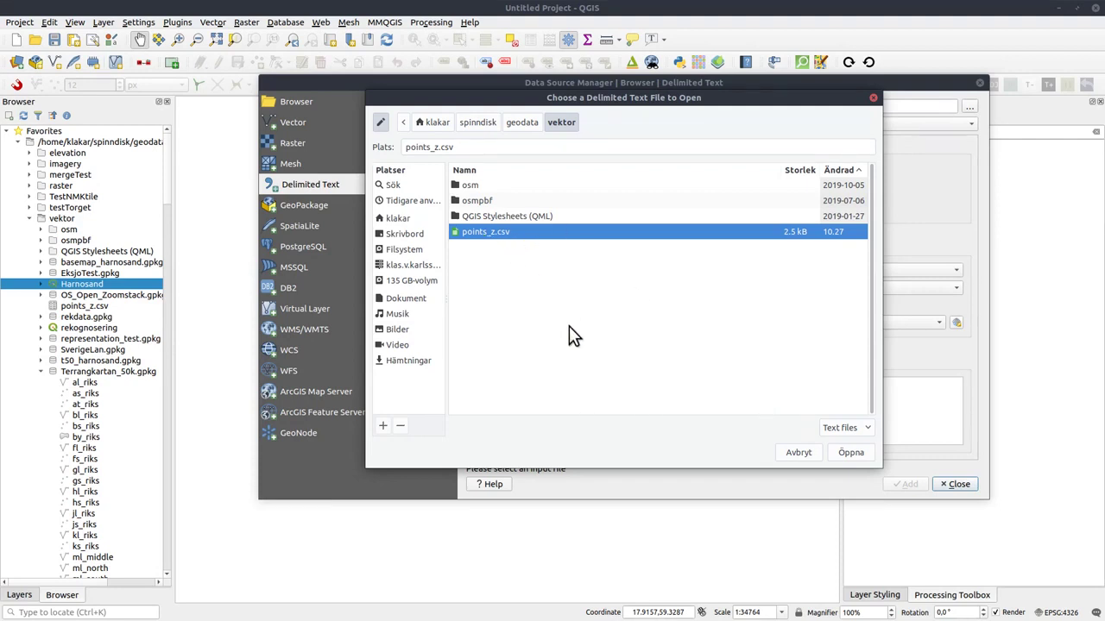
click(849, 453)
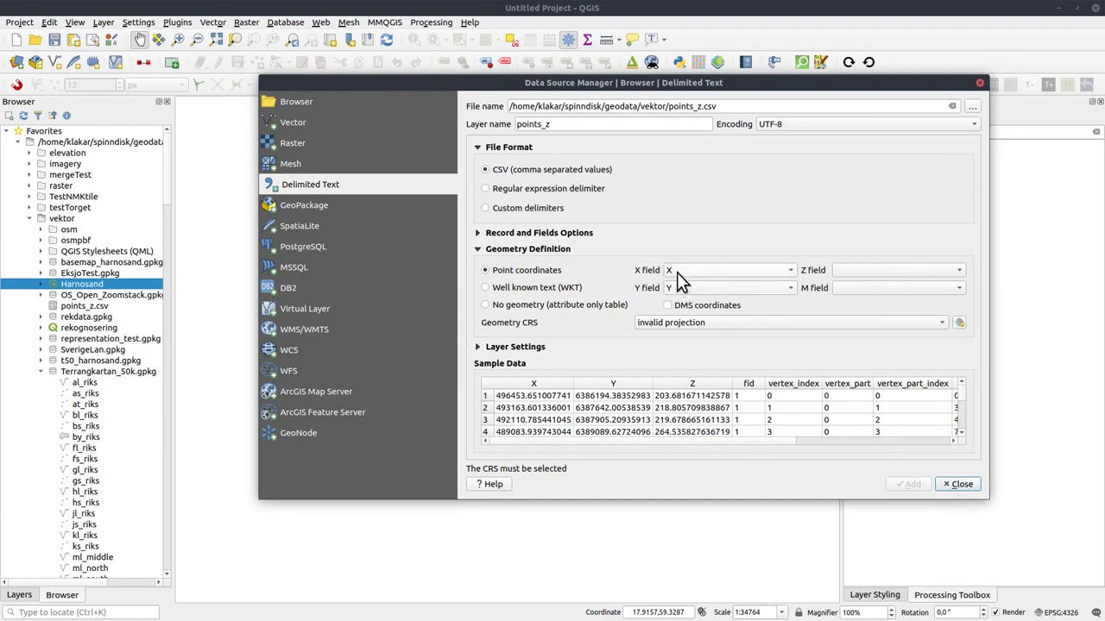
Step: Set the Z field to Z and the geometry CRS to EPSG:32633 - WGS 84 / UTM zone 33N, and add the layer
click(883, 270)
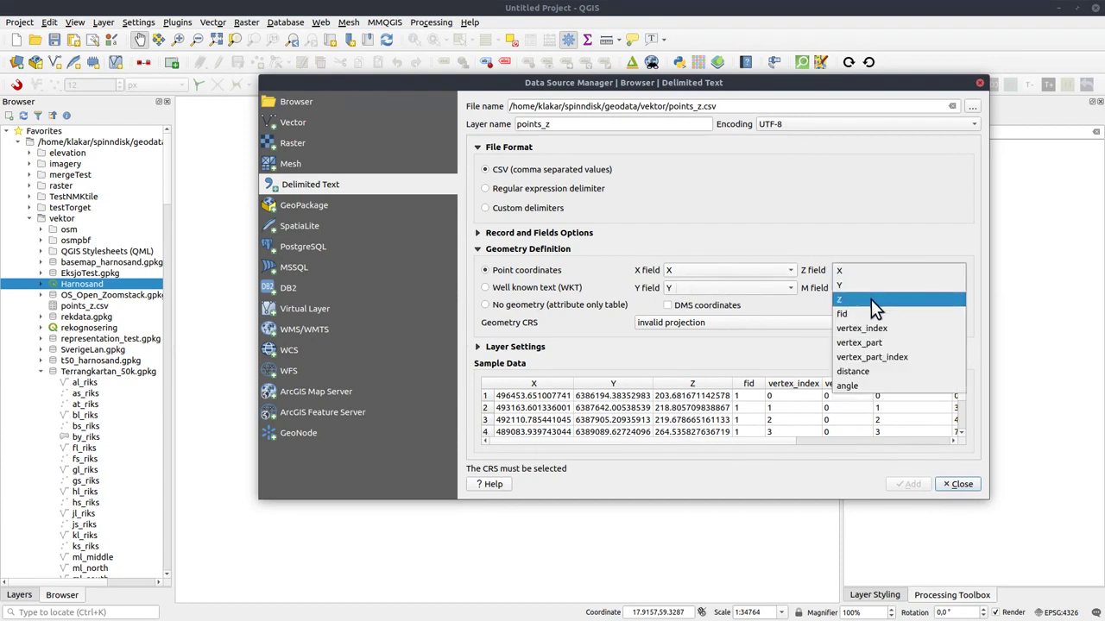
click(871, 299)
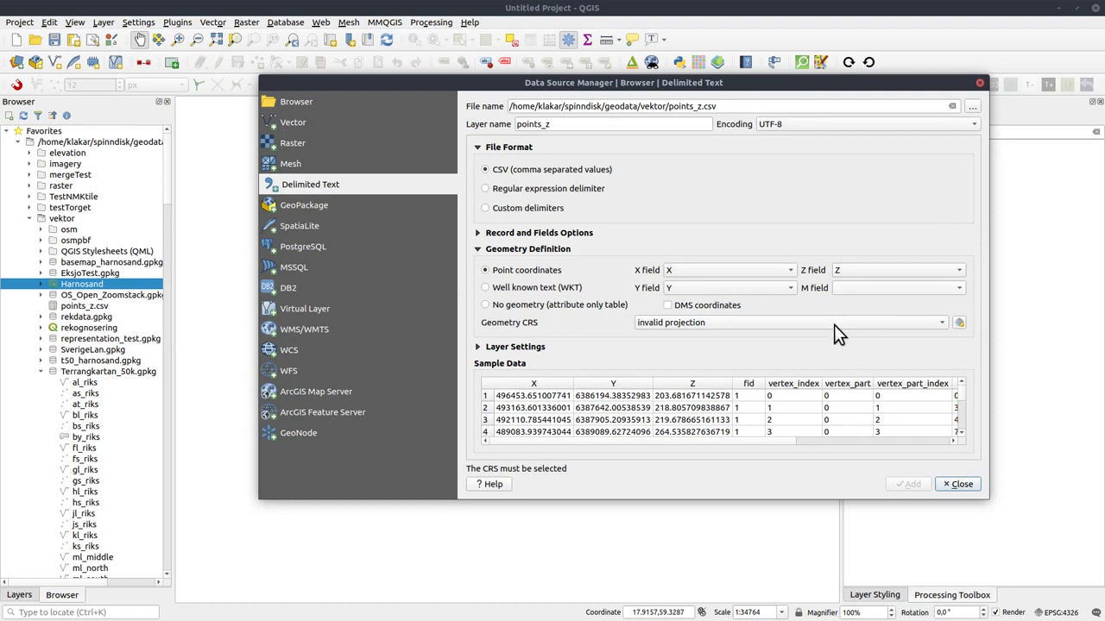
click(717, 323)
click(765, 351)
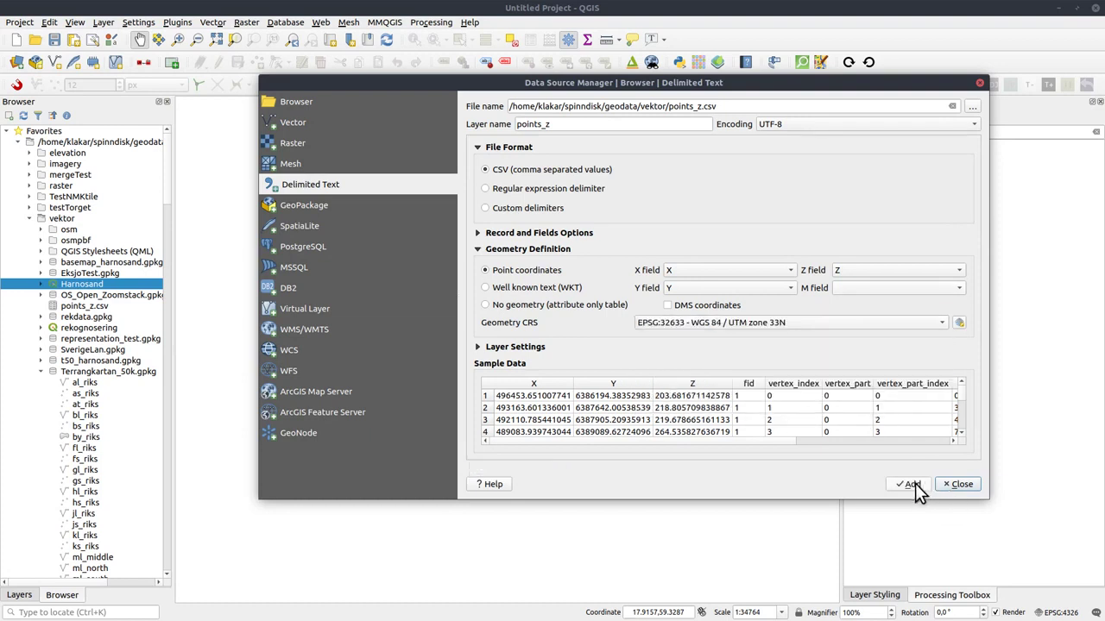
click(912, 484)
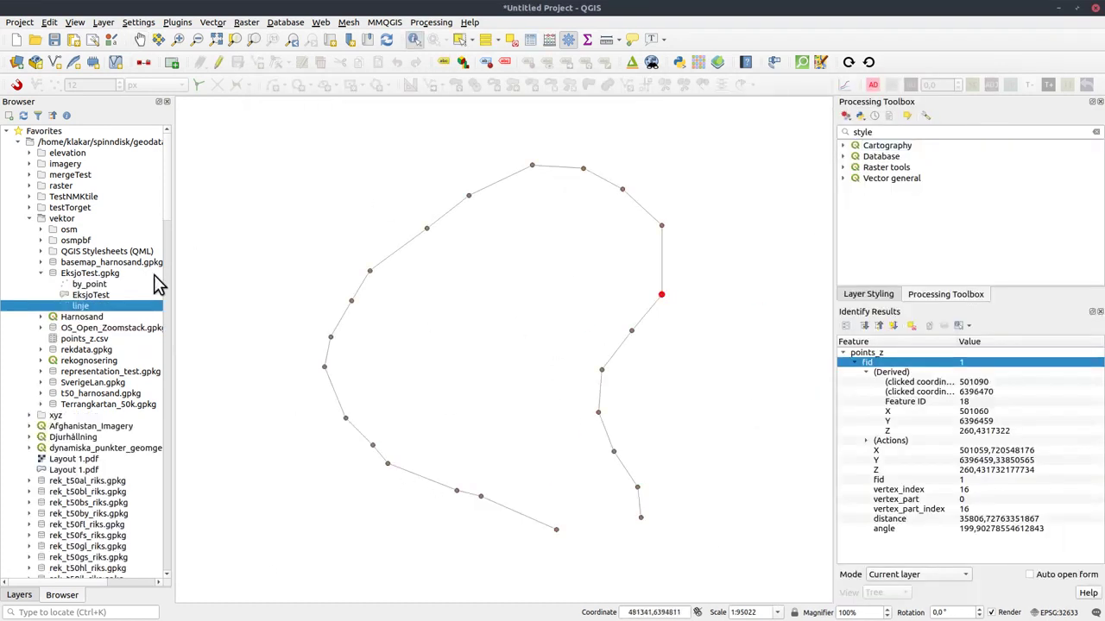
Step: Check the geometry type in the metadata of the linje layer in EksjoTest.gpkg, and close the properties
right_click(80, 306)
click(122, 371)
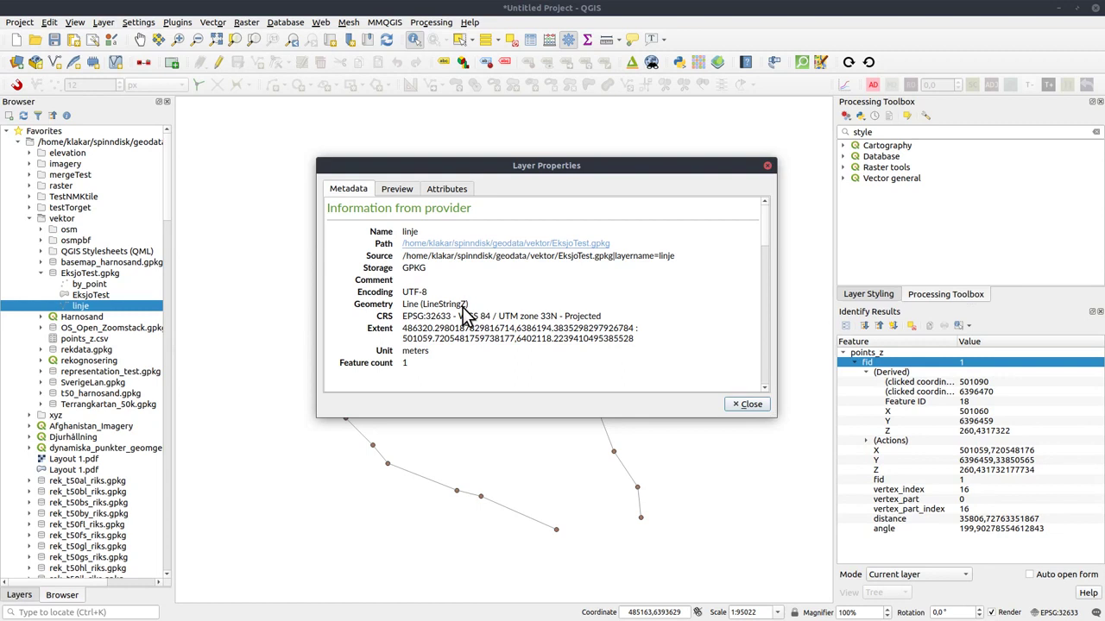
click(748, 404)
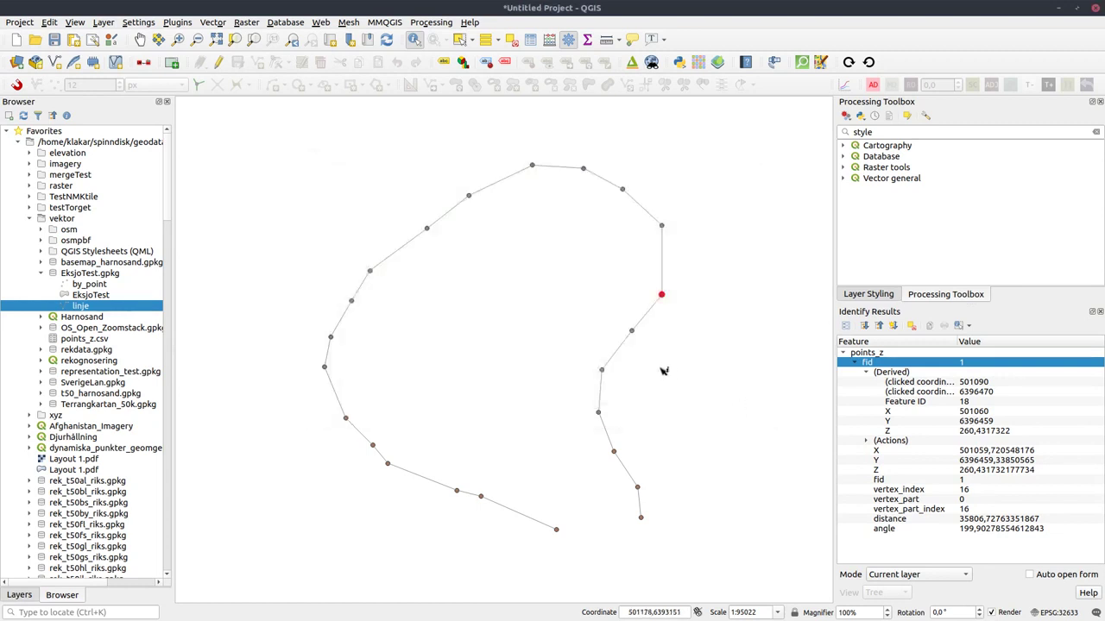
Step: Identify the linje feature and examine its derived Z values and its Cartesian 2D, Cartesian 3D and ellipsoidal lengths
click(449, 216)
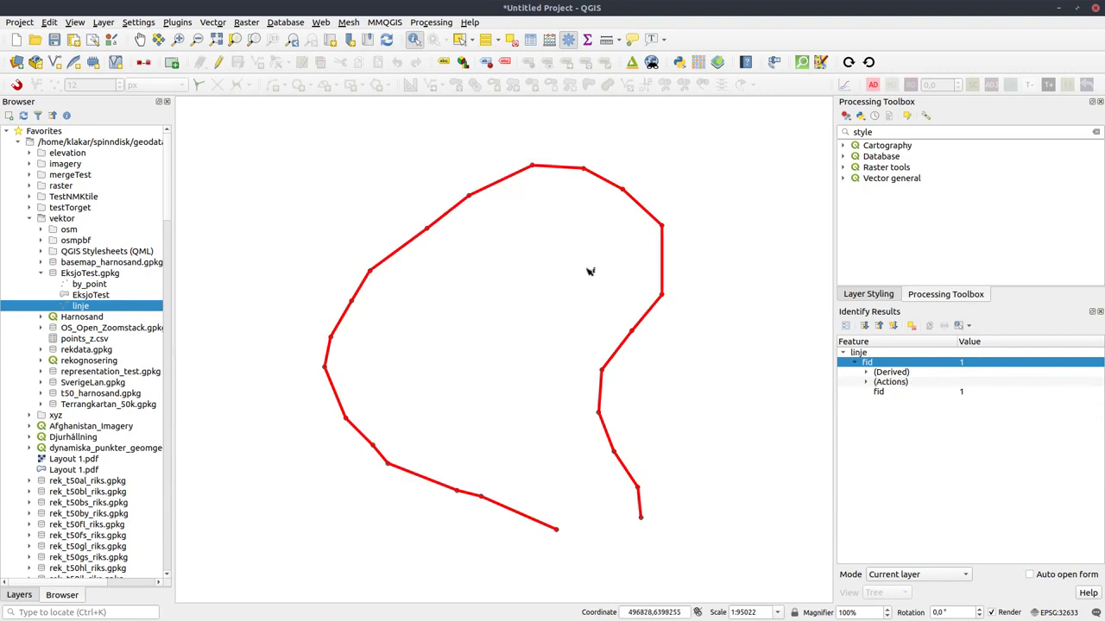
click(866, 372)
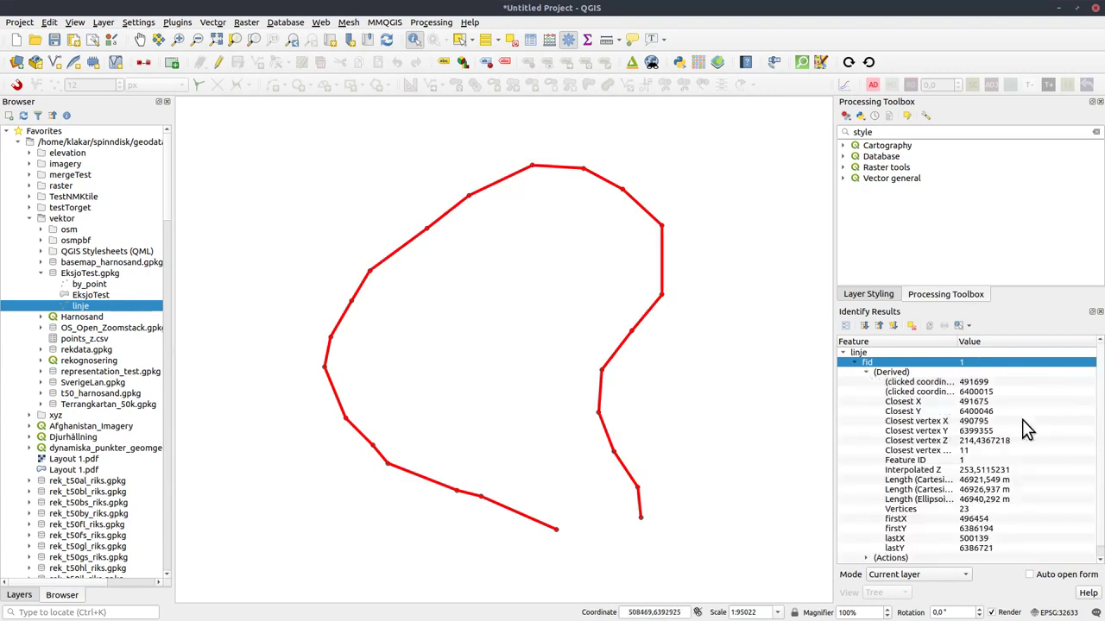
drag(956, 342, 998, 344)
scroll(872, 544, down, 1)
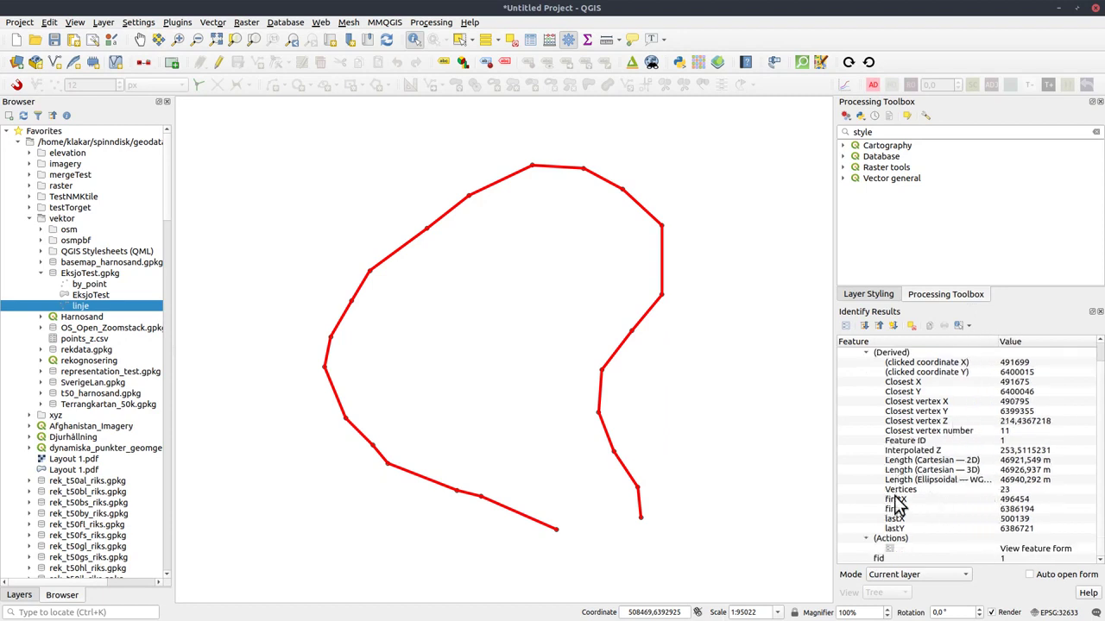
click(957, 462)
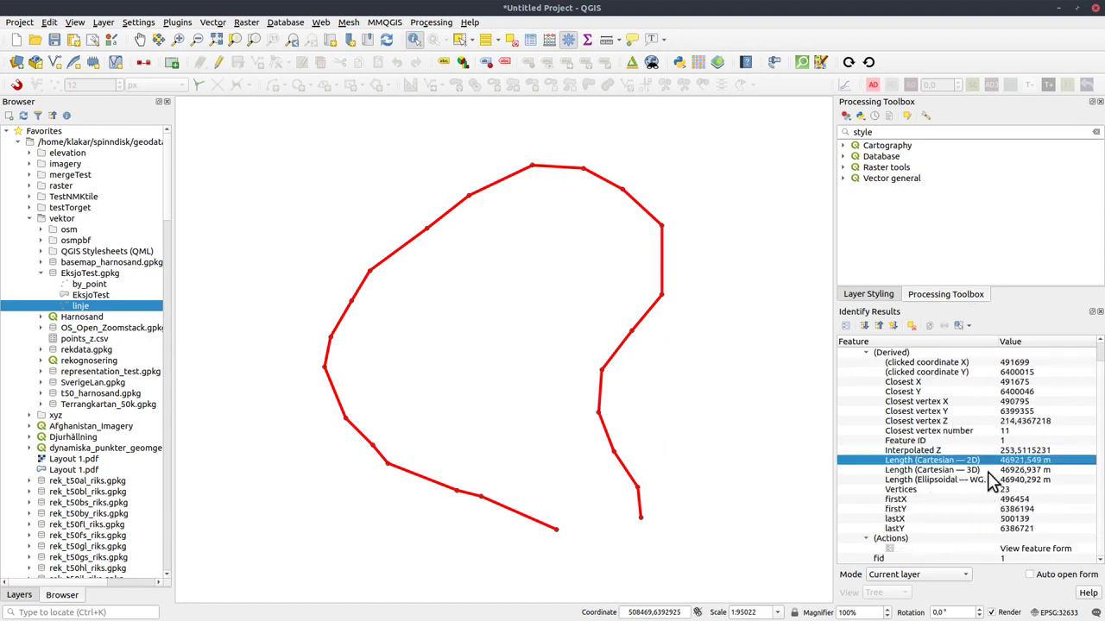
click(939, 481)
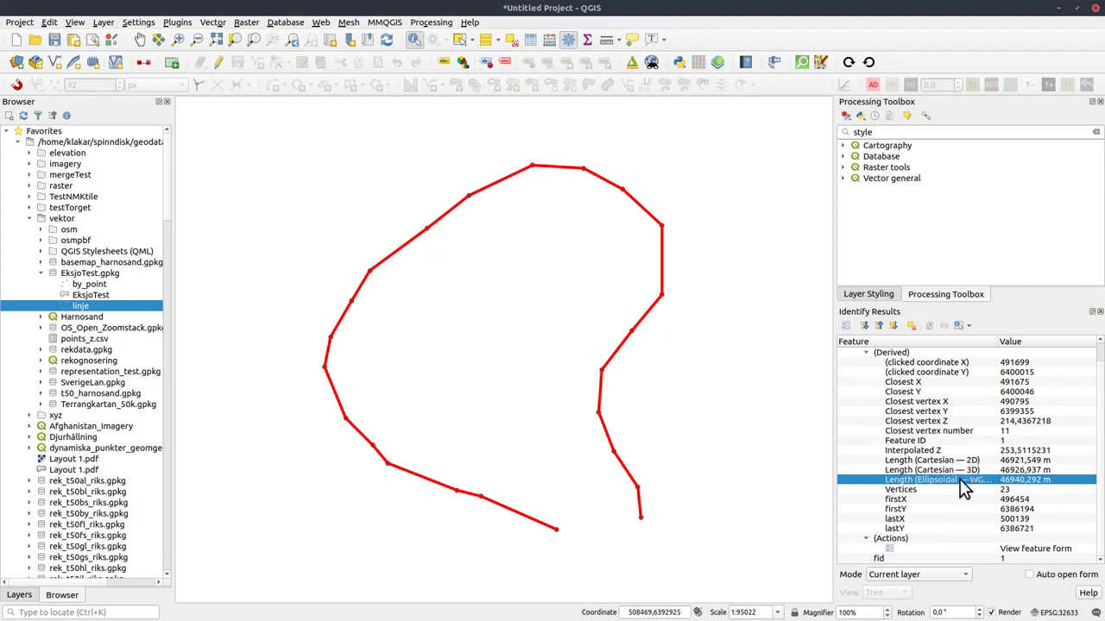
drag(999, 336, 1021, 340)
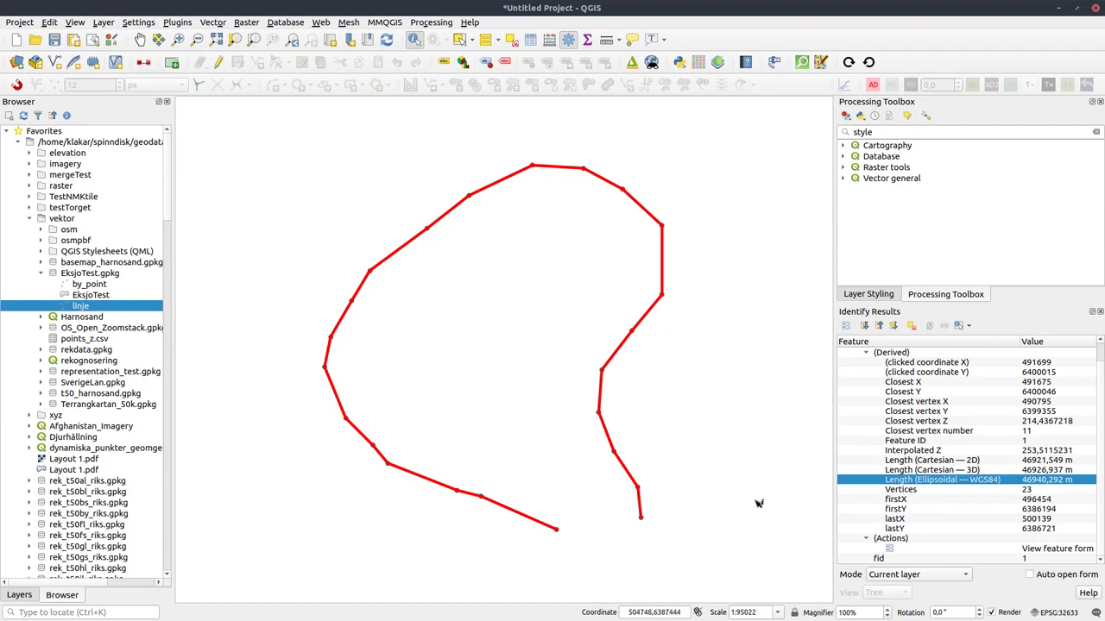
Step: Try the linje layer's marker placement on central point, and set it to on central point of segments
click(19, 595)
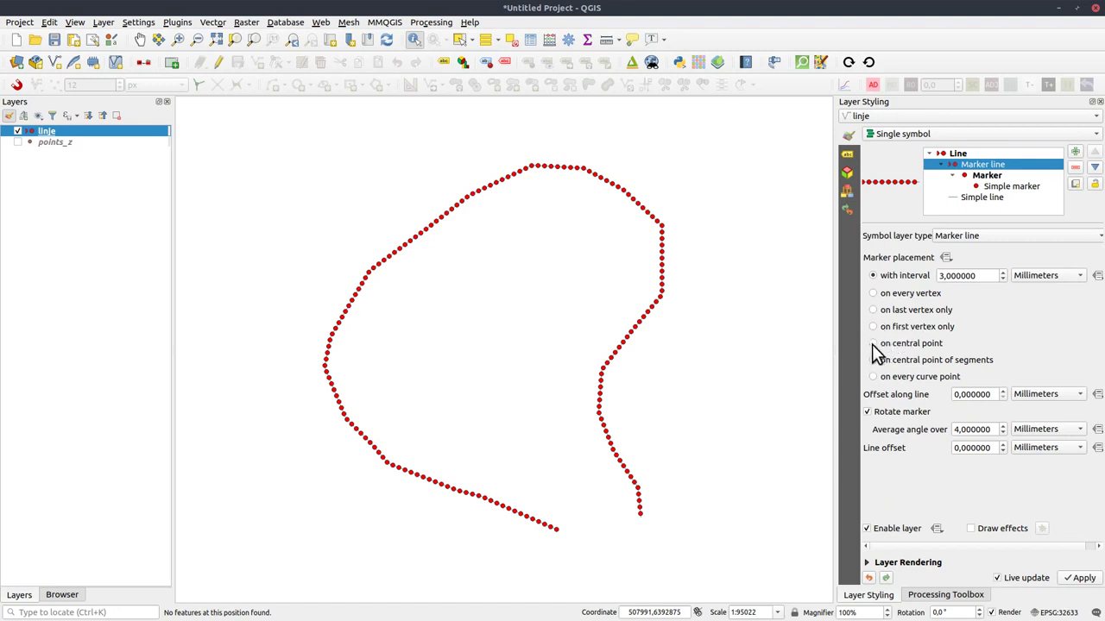
click(873, 344)
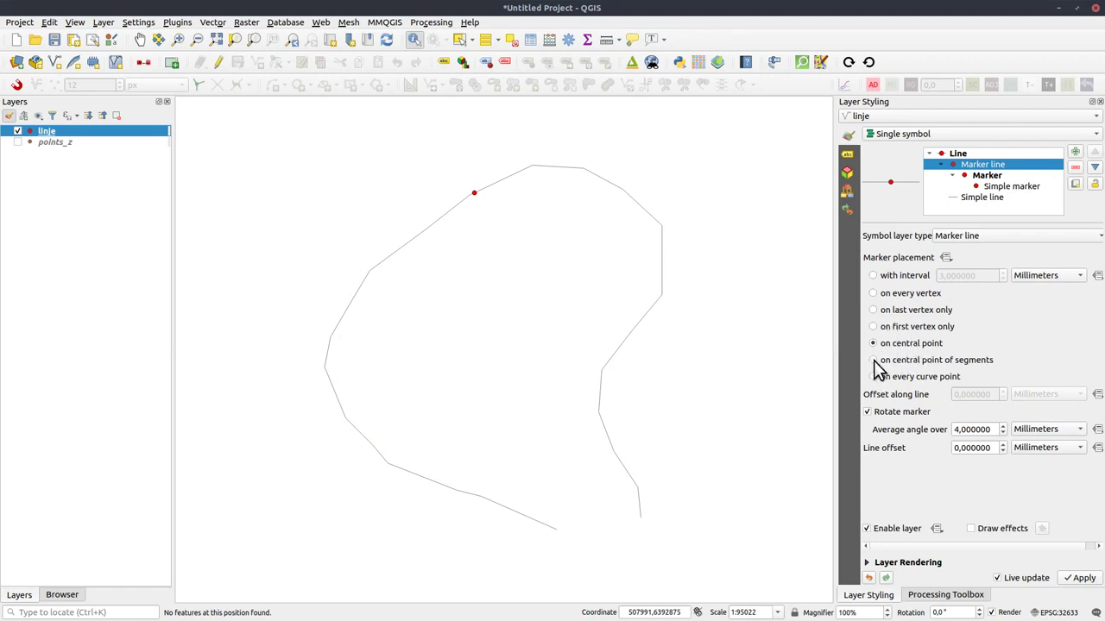
click(976, 237)
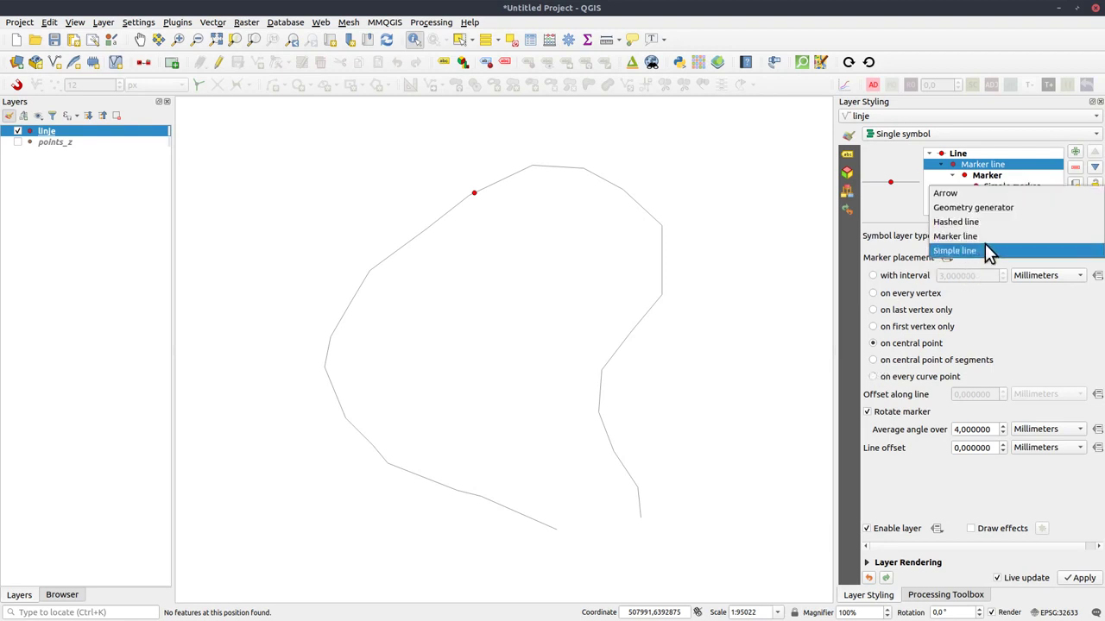
click(958, 319)
click(872, 361)
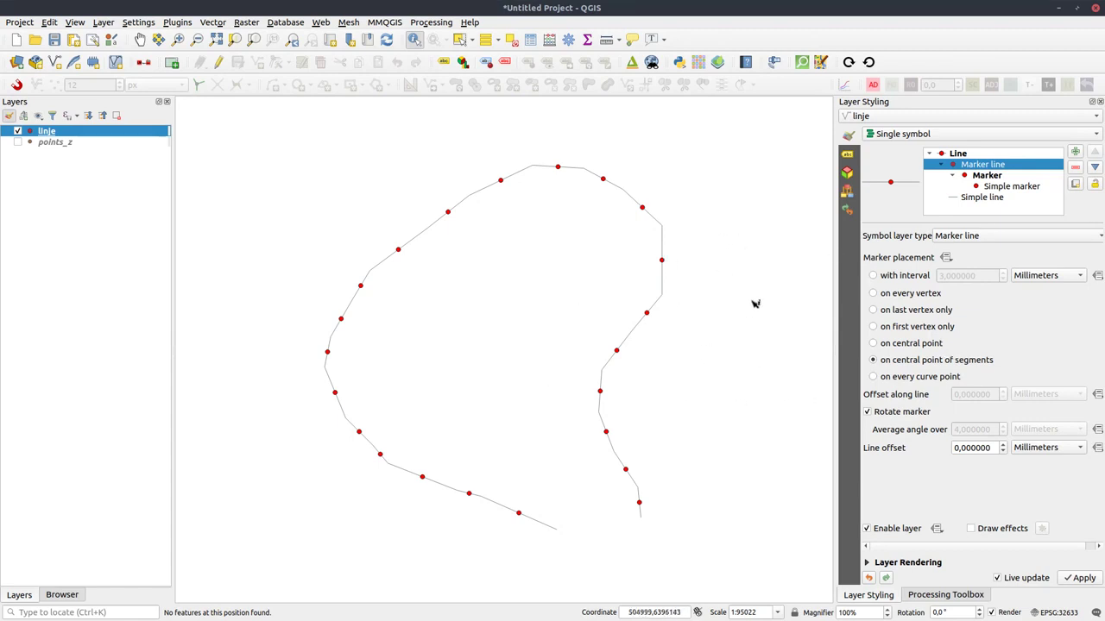
Step: Open the recent project Test3D
key(Up)
click(19, 22)
mouse_move(67, 89)
click(389, 124)
click(473, 314)
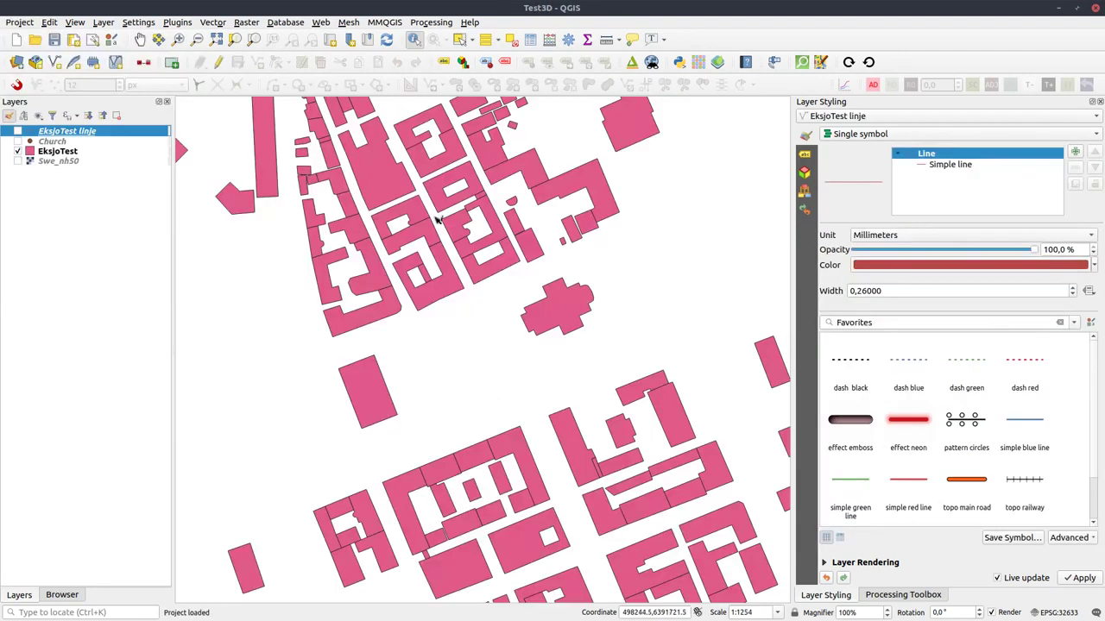
Step: Make EksjoTest the active layer, select five separate buildings on the map, and clear the selection
click(459, 40)
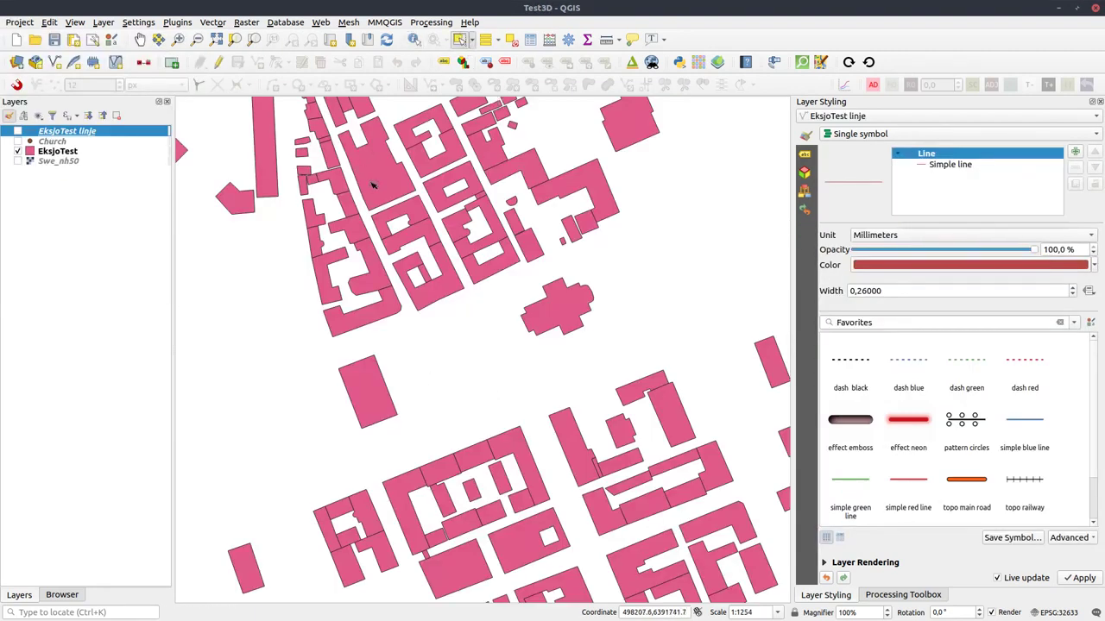
click(67, 152)
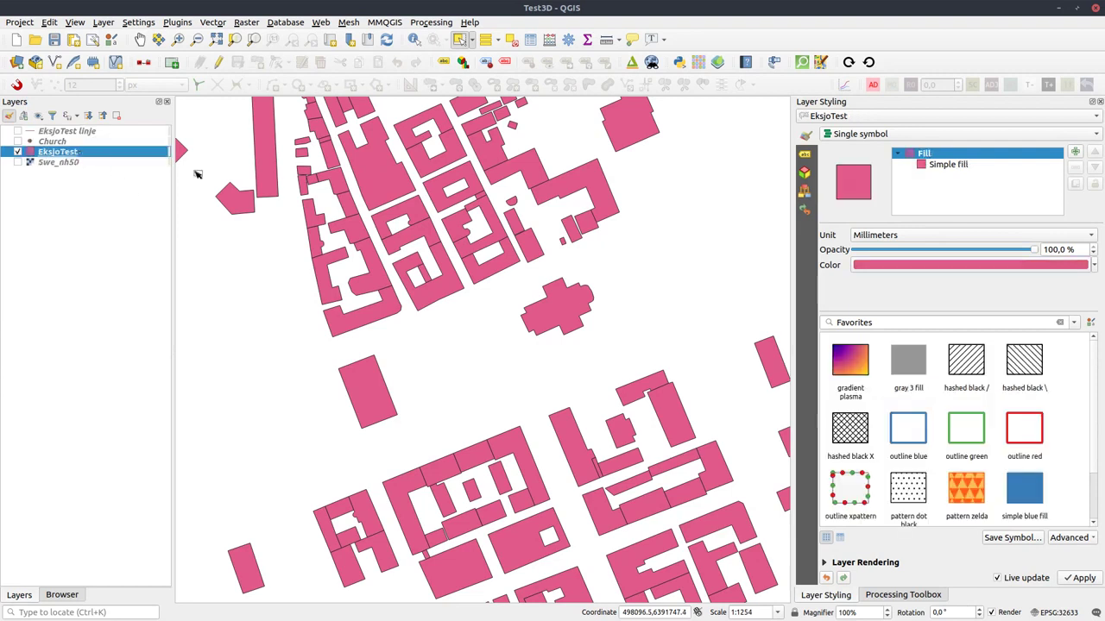
click(400, 182)
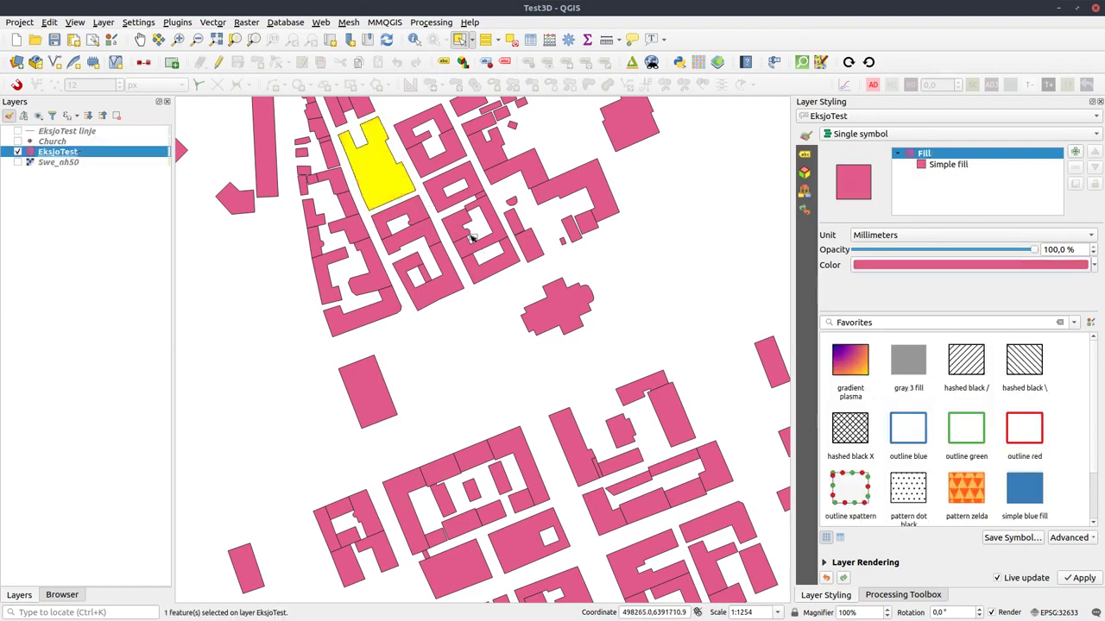
shift+click(457, 222)
shift+click(601, 193)
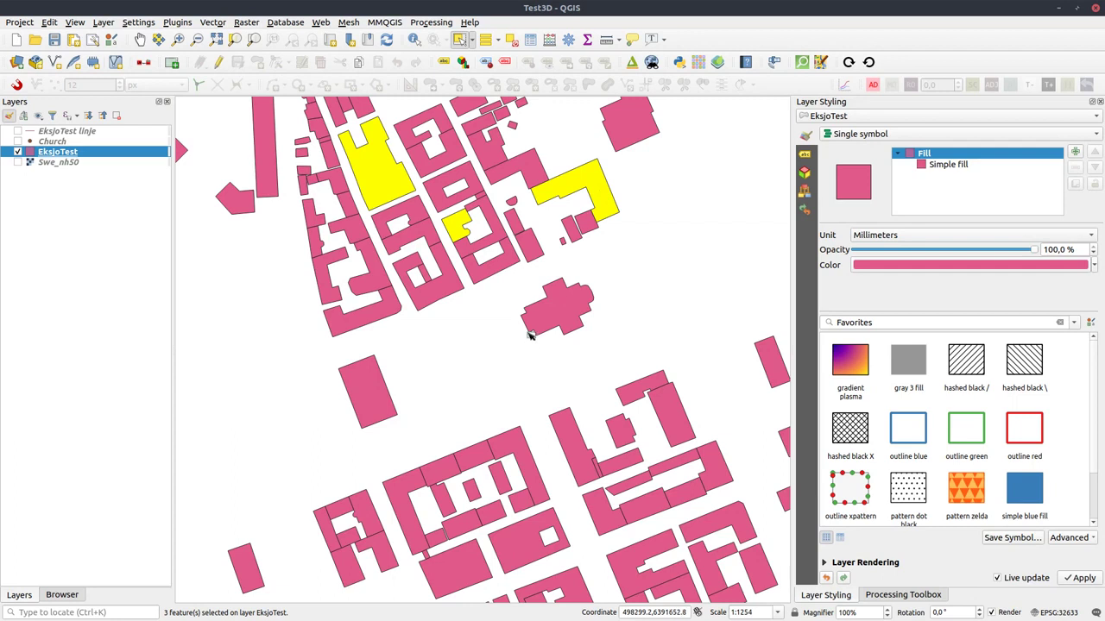
shift+click(556, 326)
shift+click(415, 490)
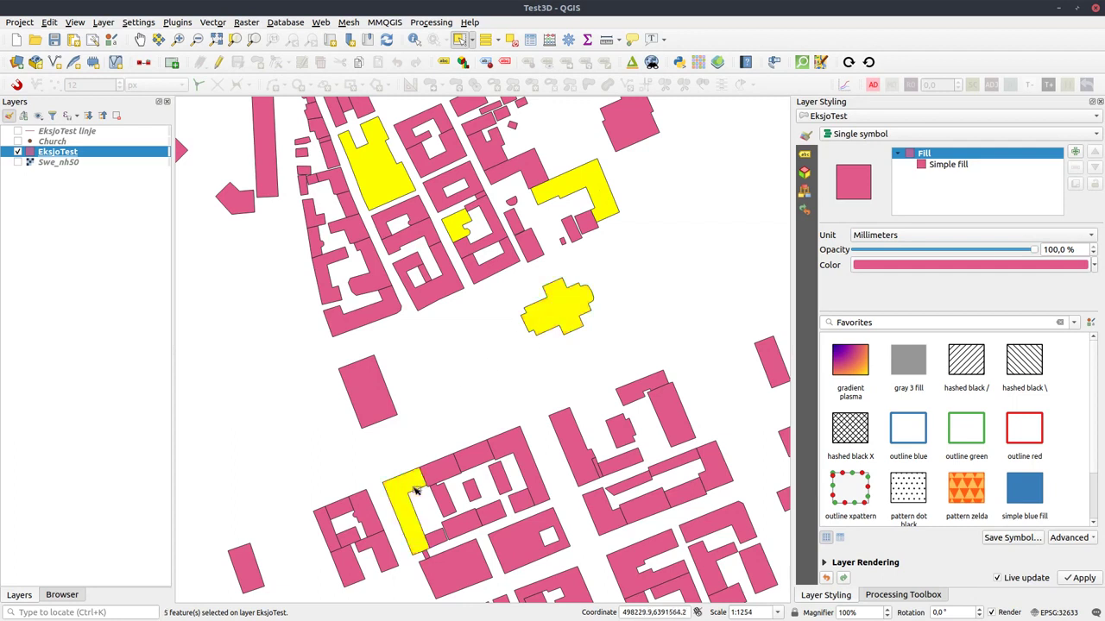
click(488, 386)
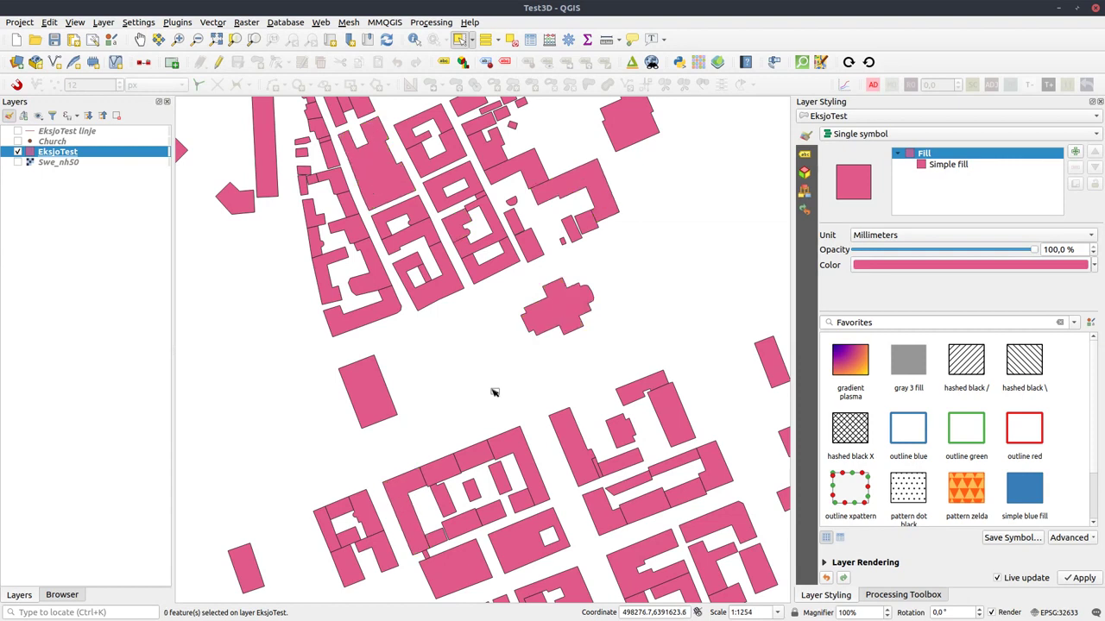
Step: Restore the cleared selection of five EksjoTest buildings with Reselect Features
click(52, 23)
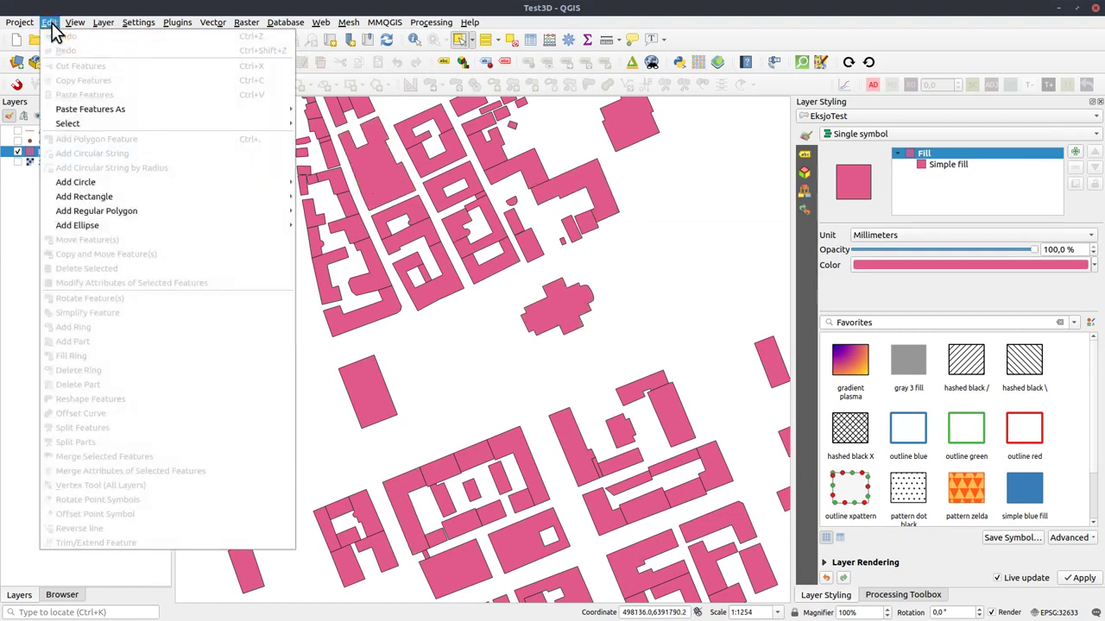
mouse_move(119, 123)
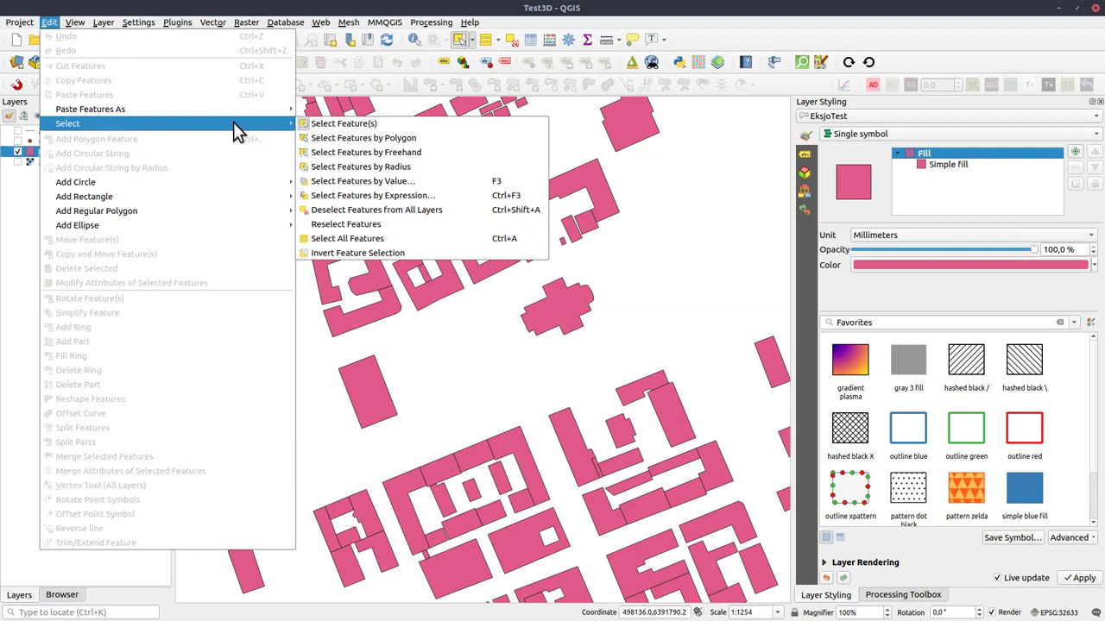
click(366, 232)
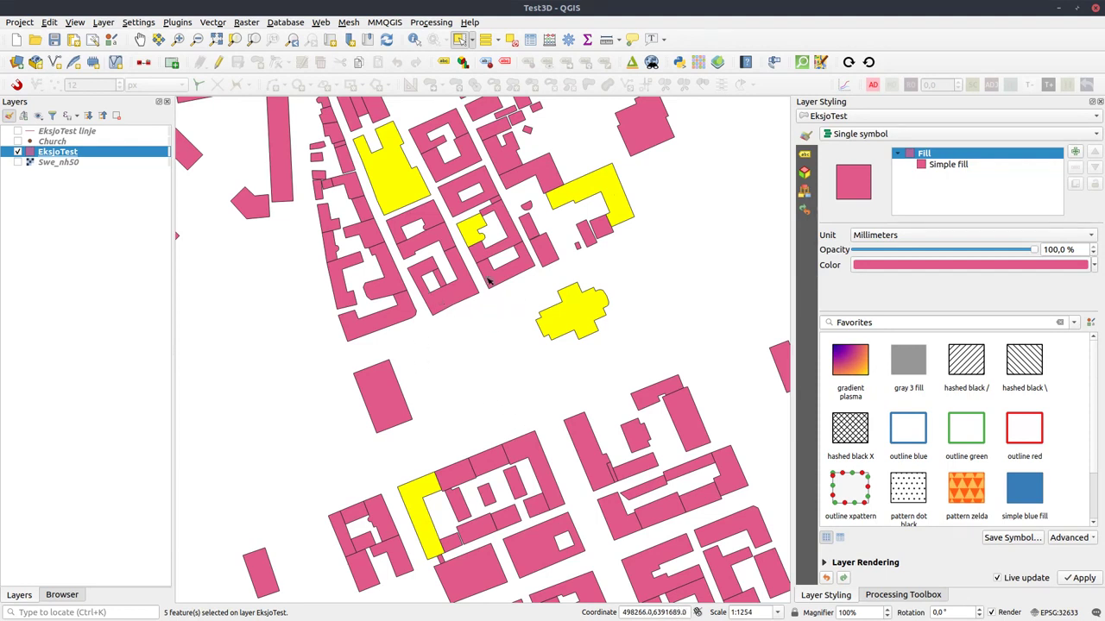
Step: Style EksjoTest with graduated symbols based on the $area expression, using the Logarithmic scale classification mode
click(949, 165)
click(927, 134)
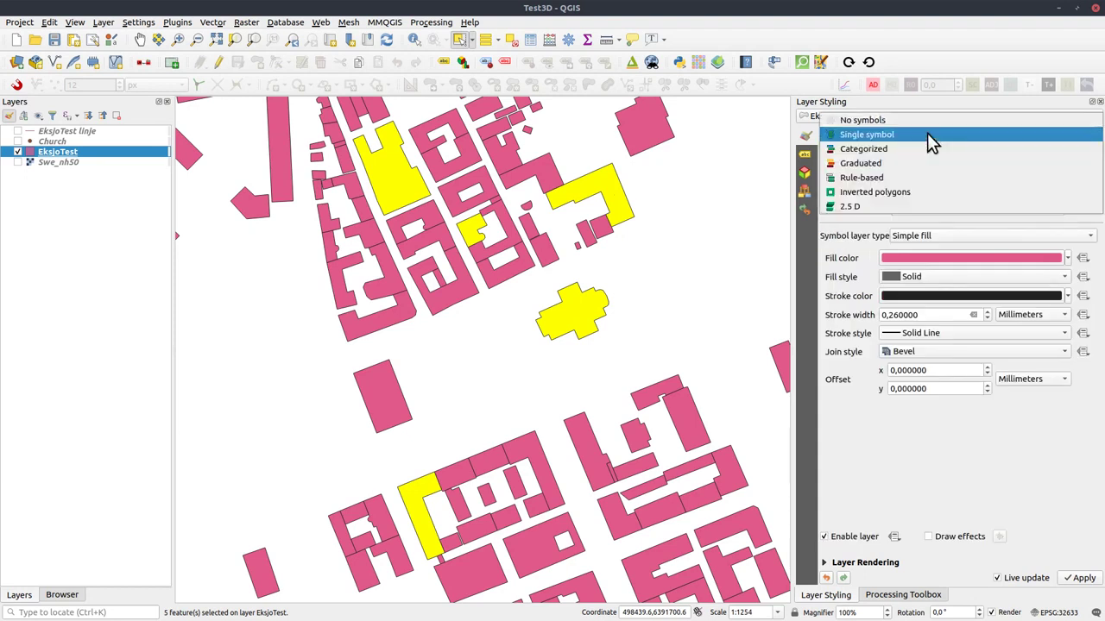
click(865, 164)
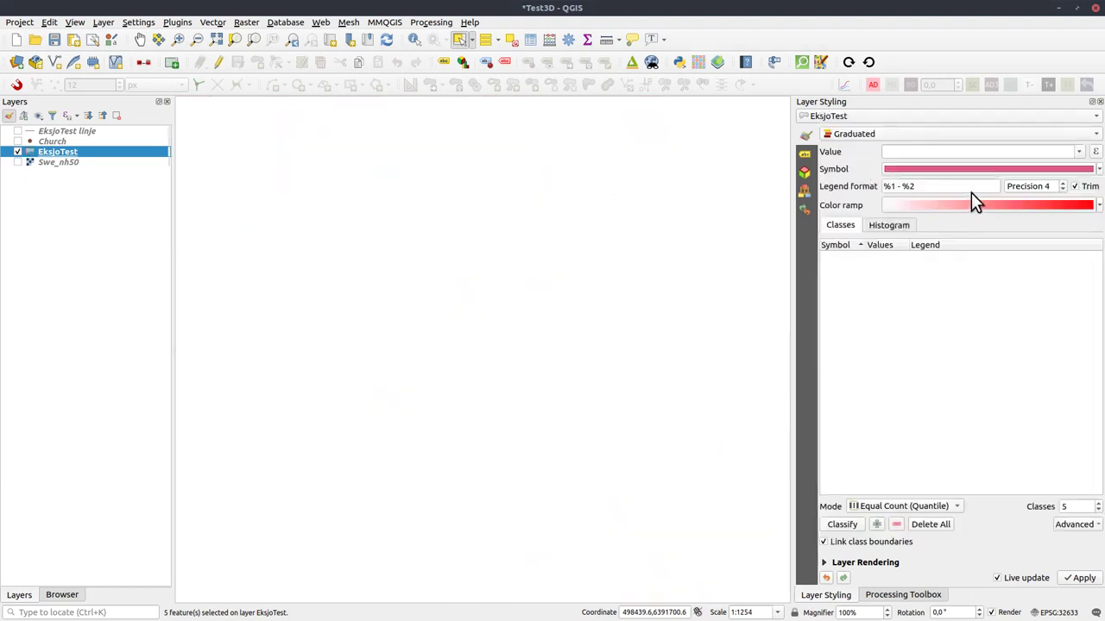
click(1084, 153)
click(1080, 153)
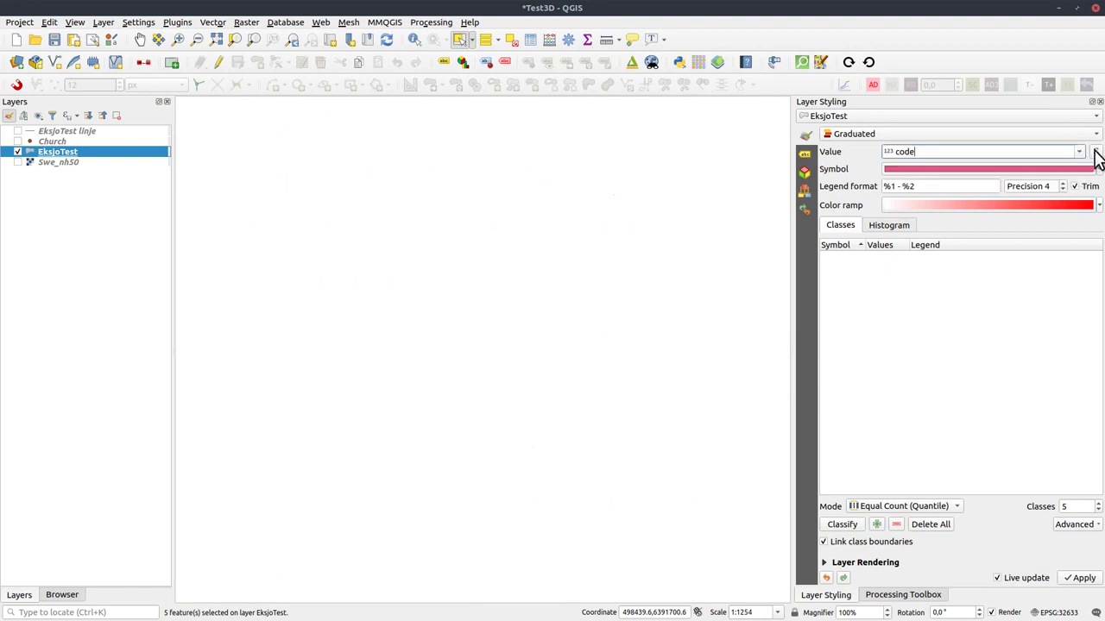
click(1095, 151)
click(400, 282)
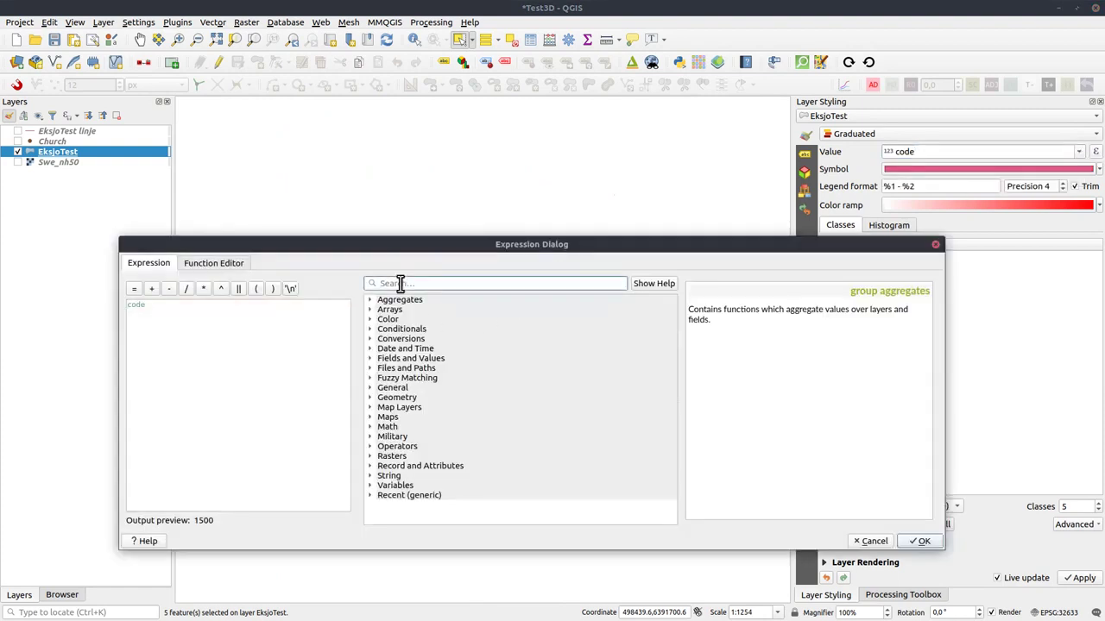
text(area)
double_click(395, 319)
click(917, 541)
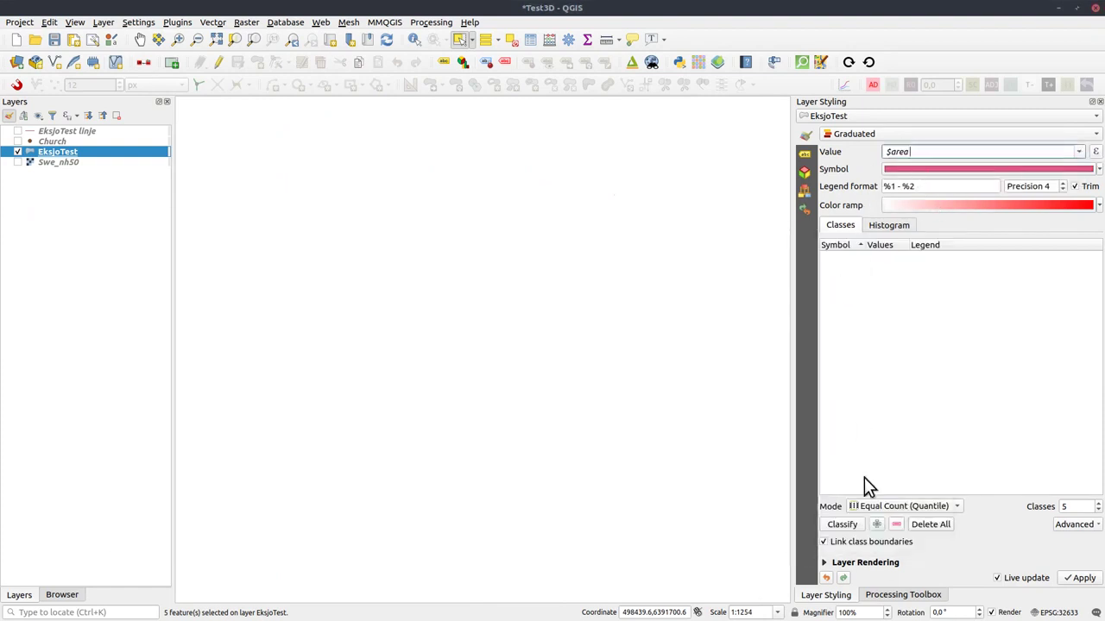
click(955, 508)
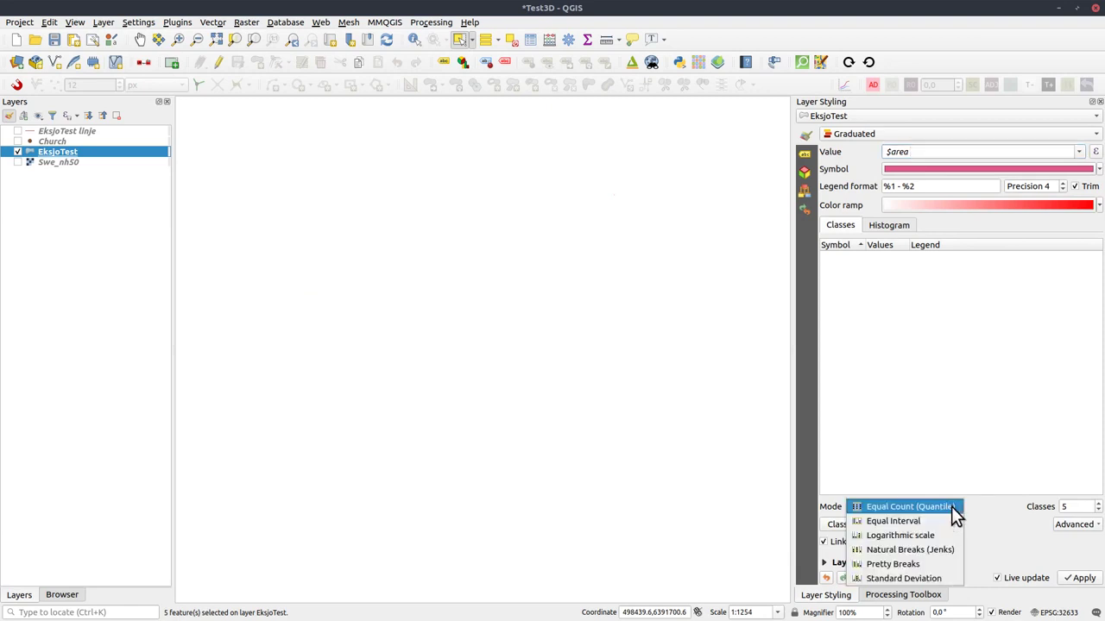
click(912, 536)
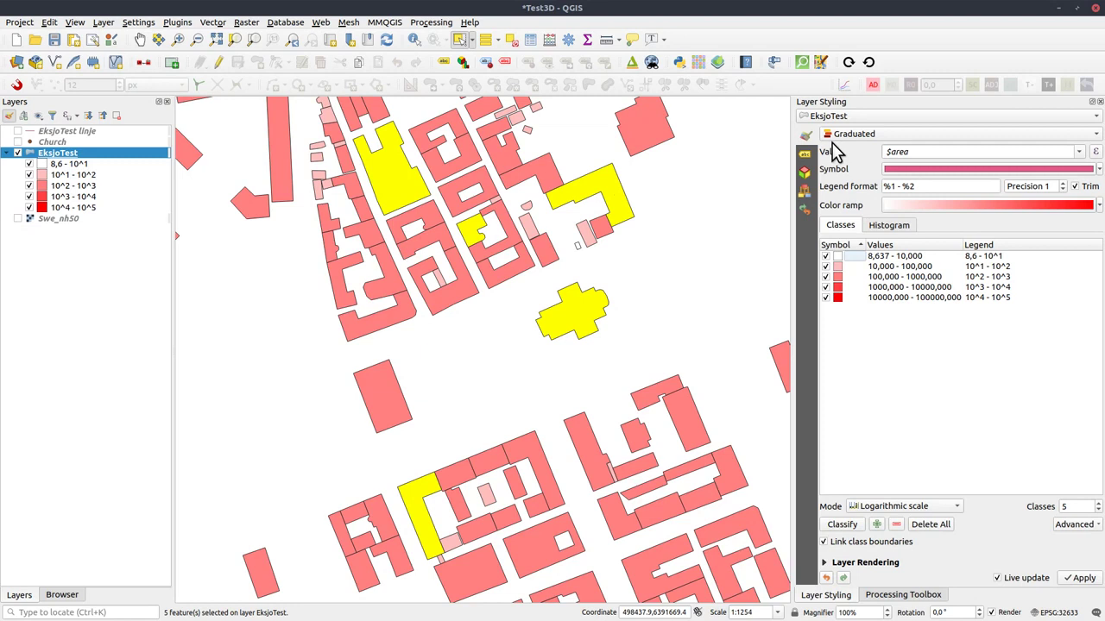
Step: Turn on single labels for EksjoTest, using the name field as the label value
click(805, 156)
click(853, 136)
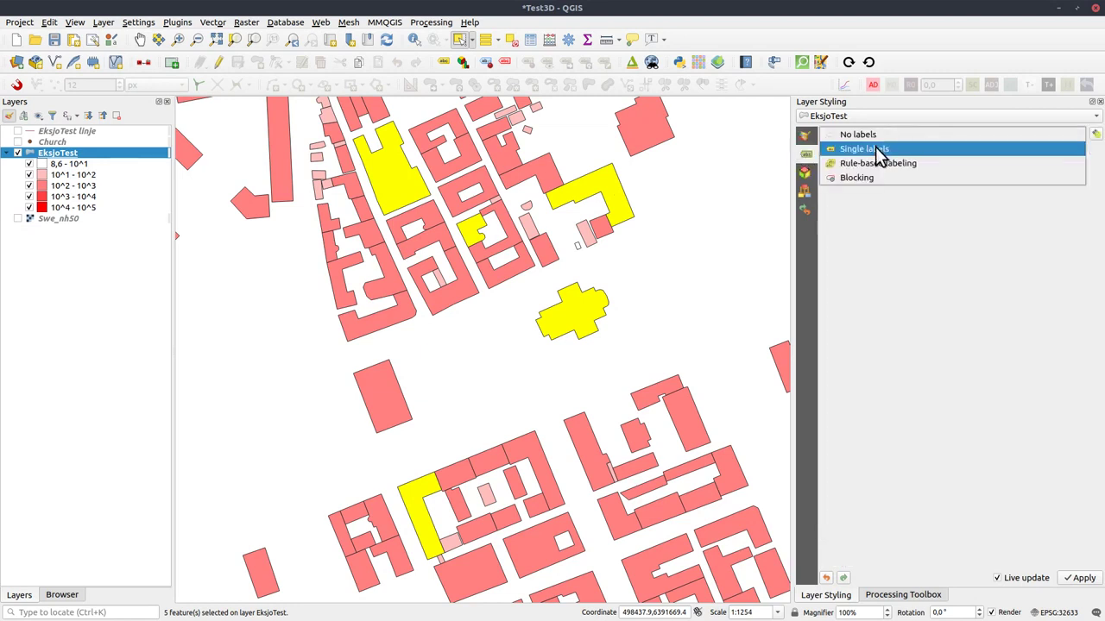
click(881, 151)
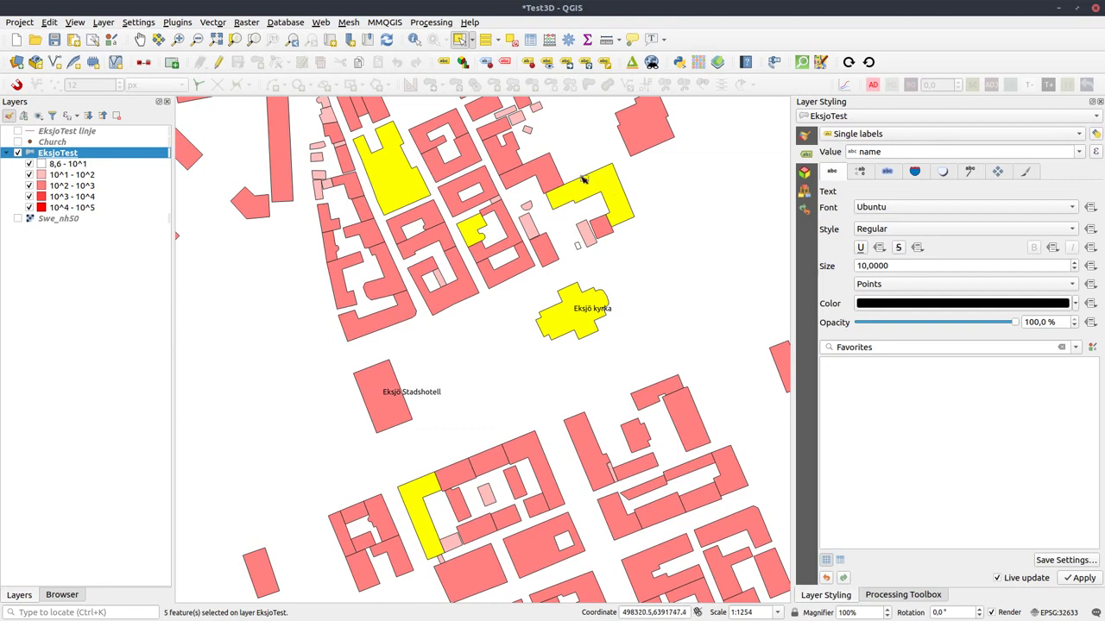
Step: Create auxiliary label storage for EksjoTest with fid as primary key, and view the Eksjö kyrka label's multiline alignment options
click(604, 67)
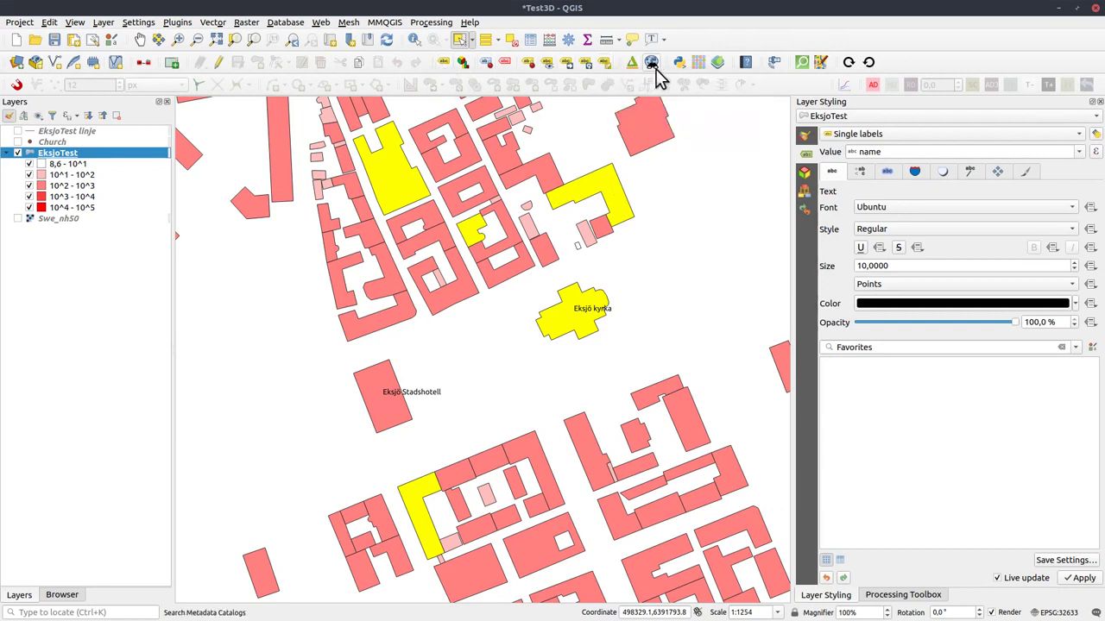
click(605, 72)
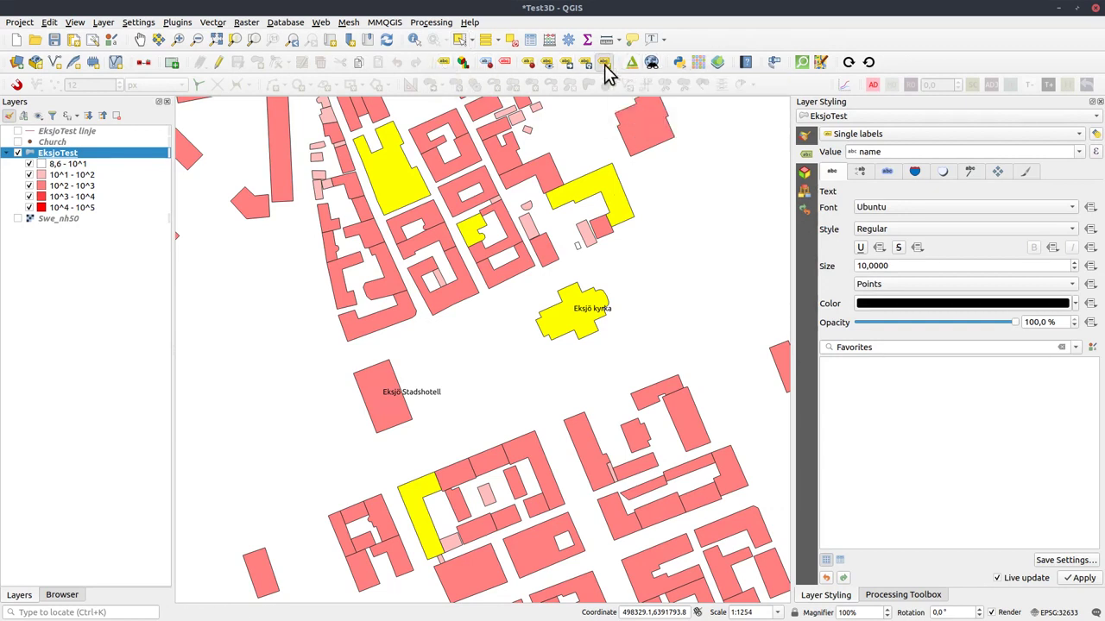
click(585, 309)
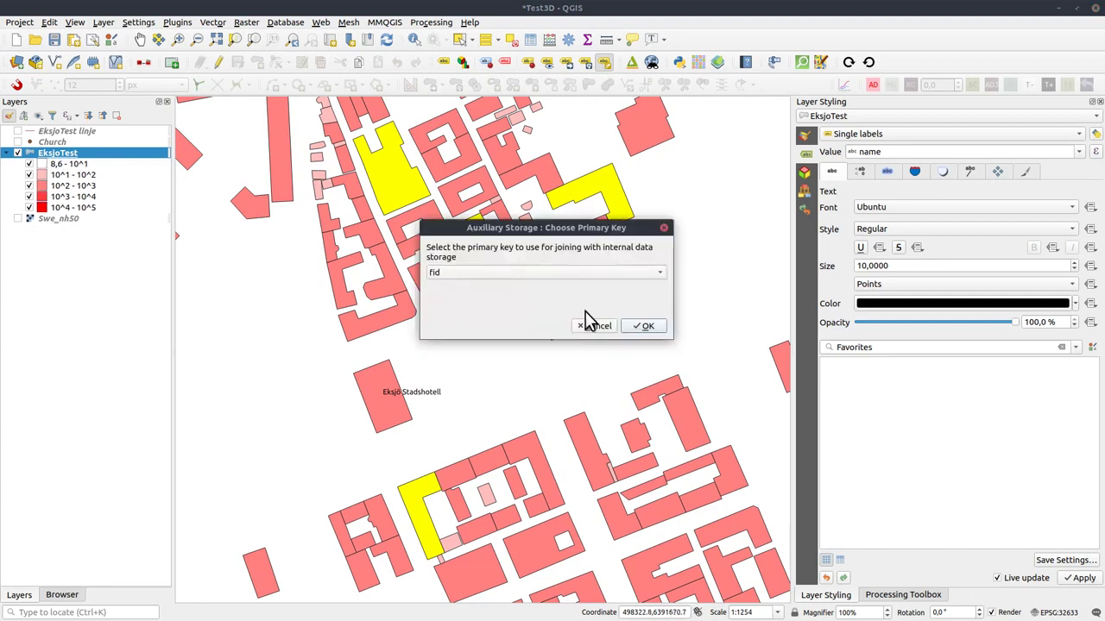
click(646, 326)
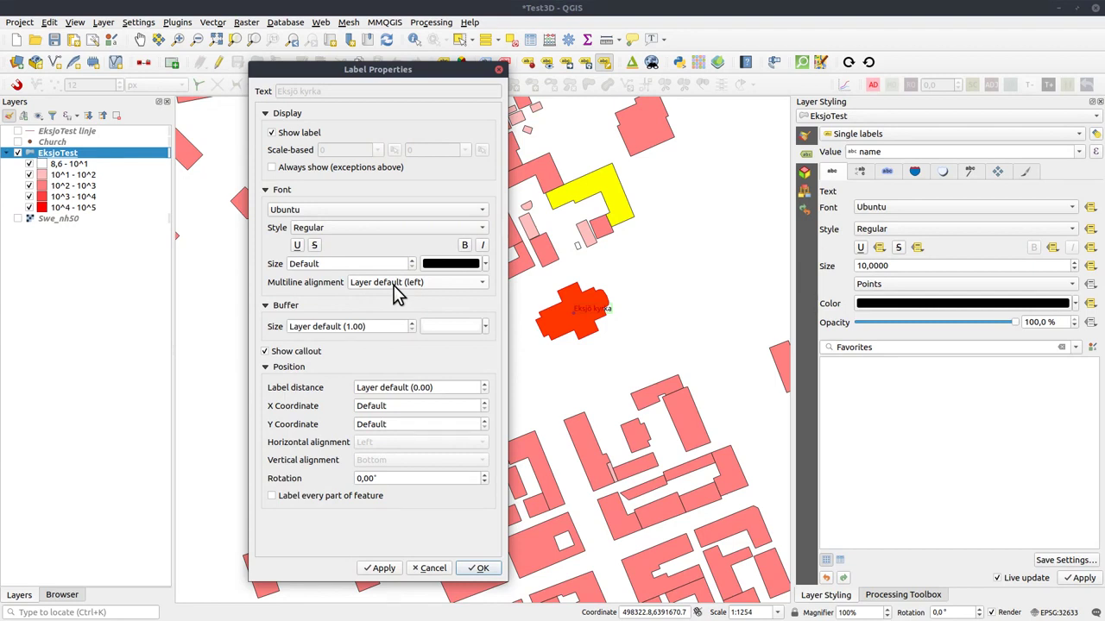
click(476, 284)
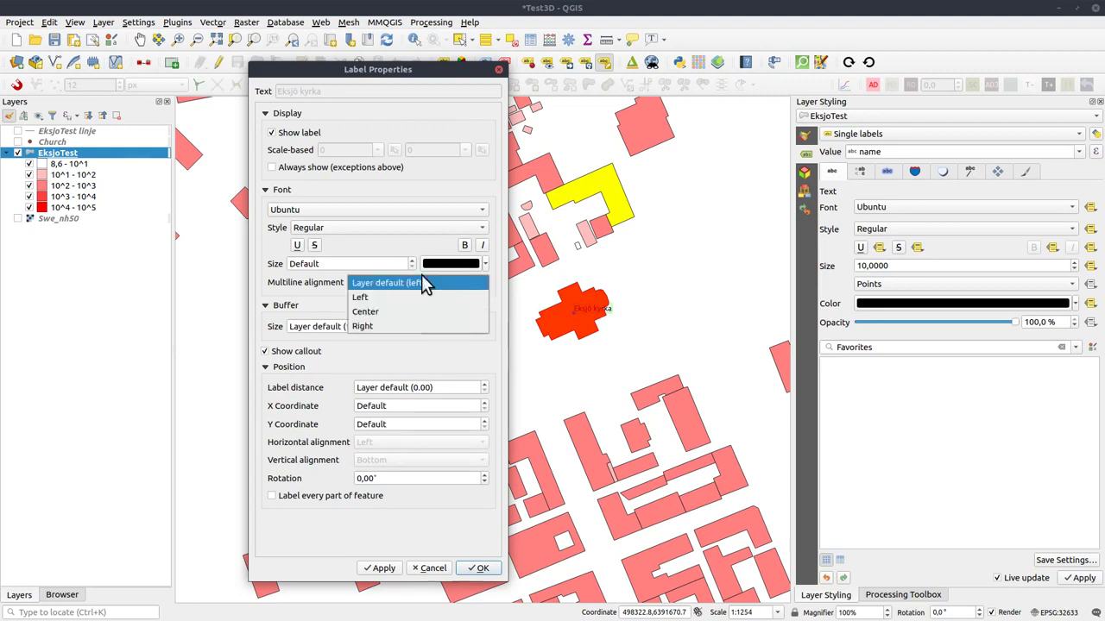
click(333, 294)
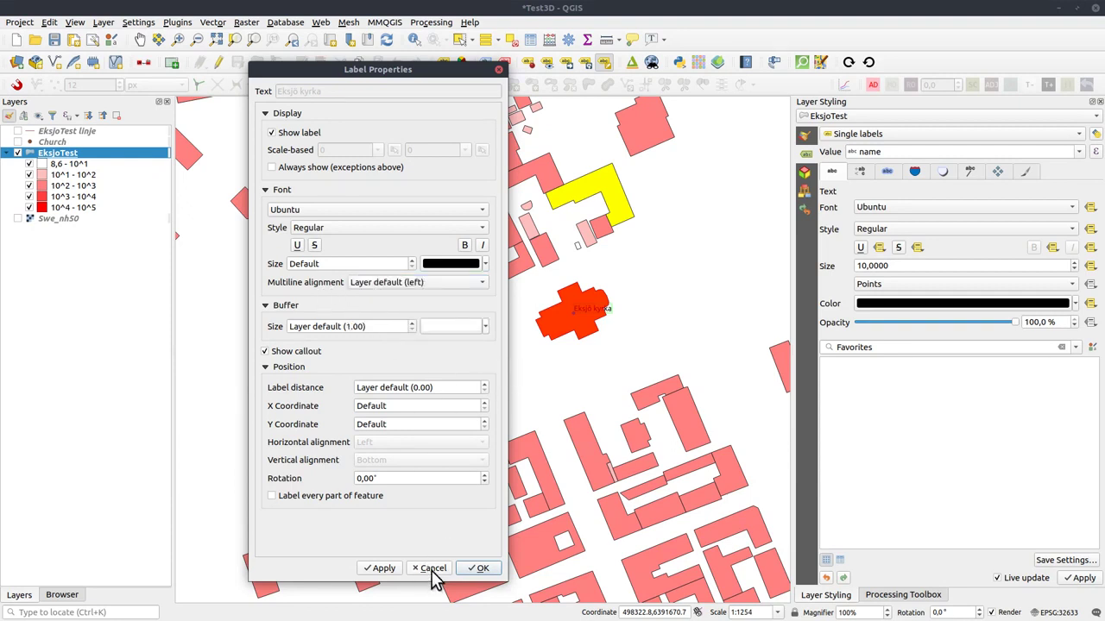
click(383, 567)
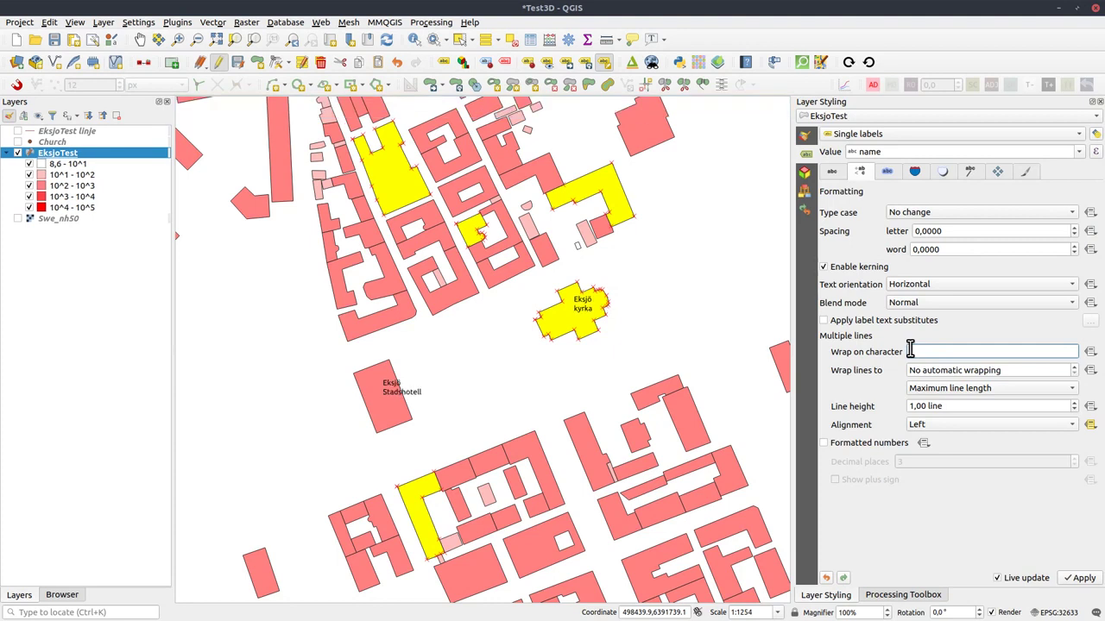
Step: Set the multiline alignment of the Eksjö kyrka label to Center
click(631, 63)
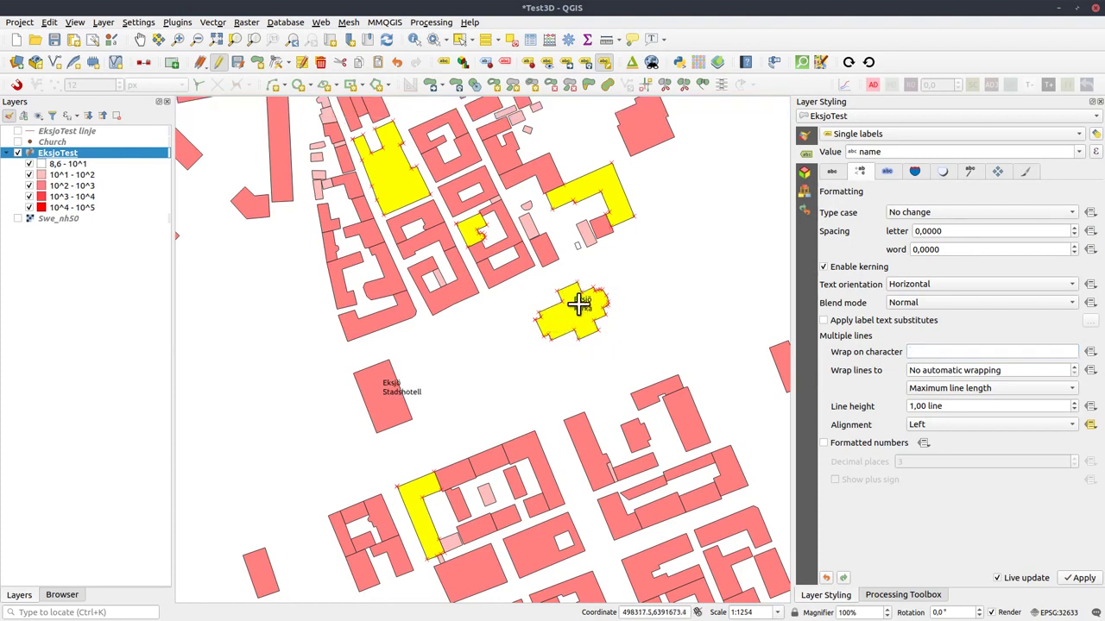
click(579, 308)
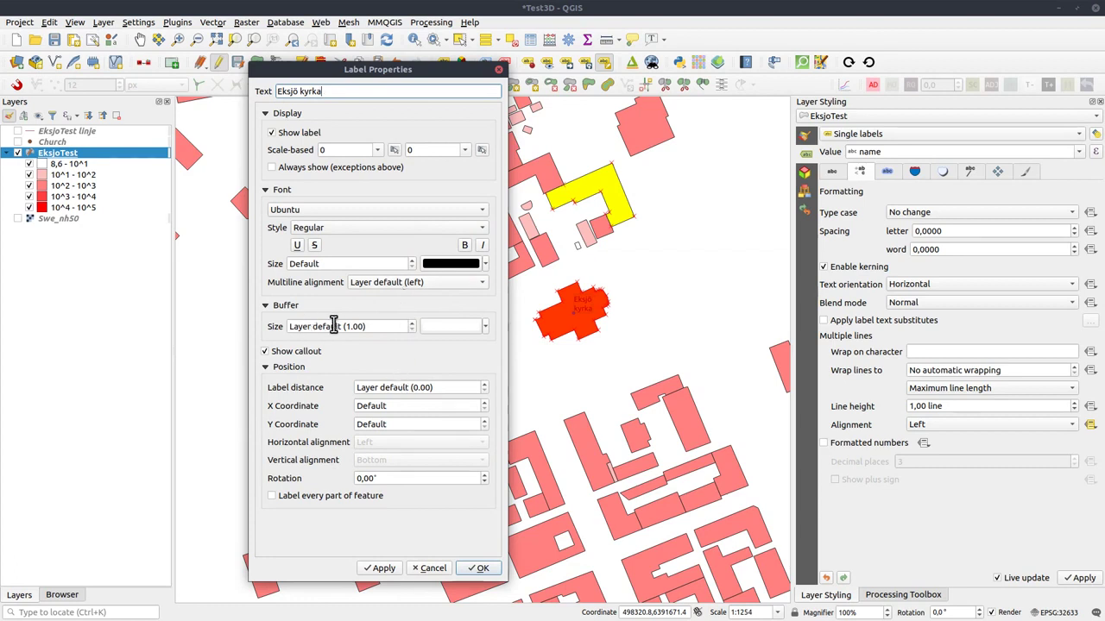
click(395, 283)
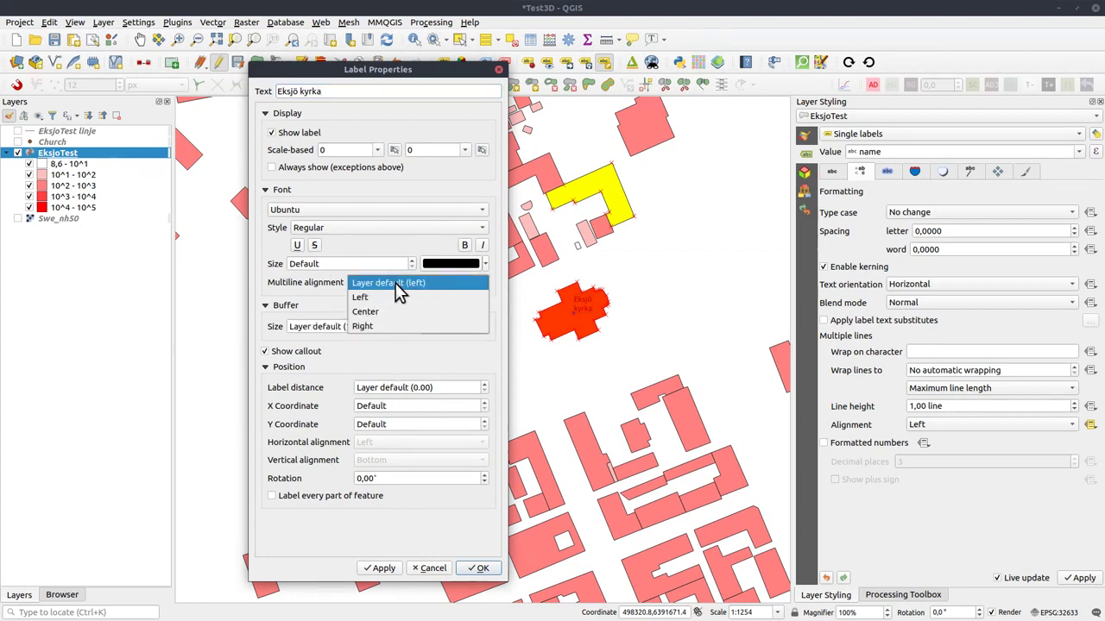
click(390, 312)
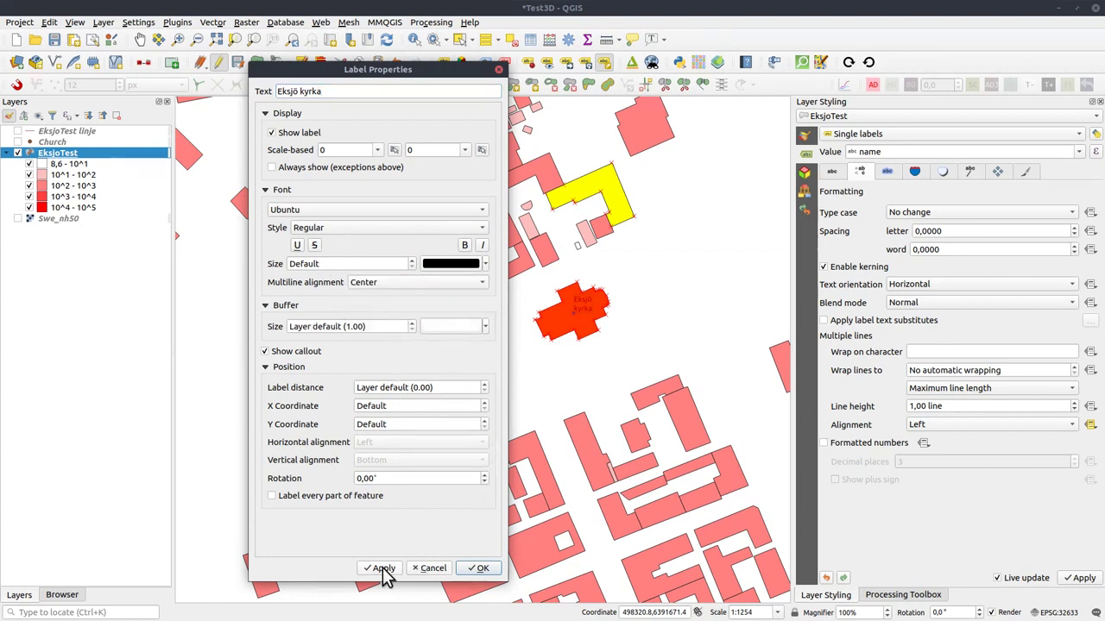
click(480, 569)
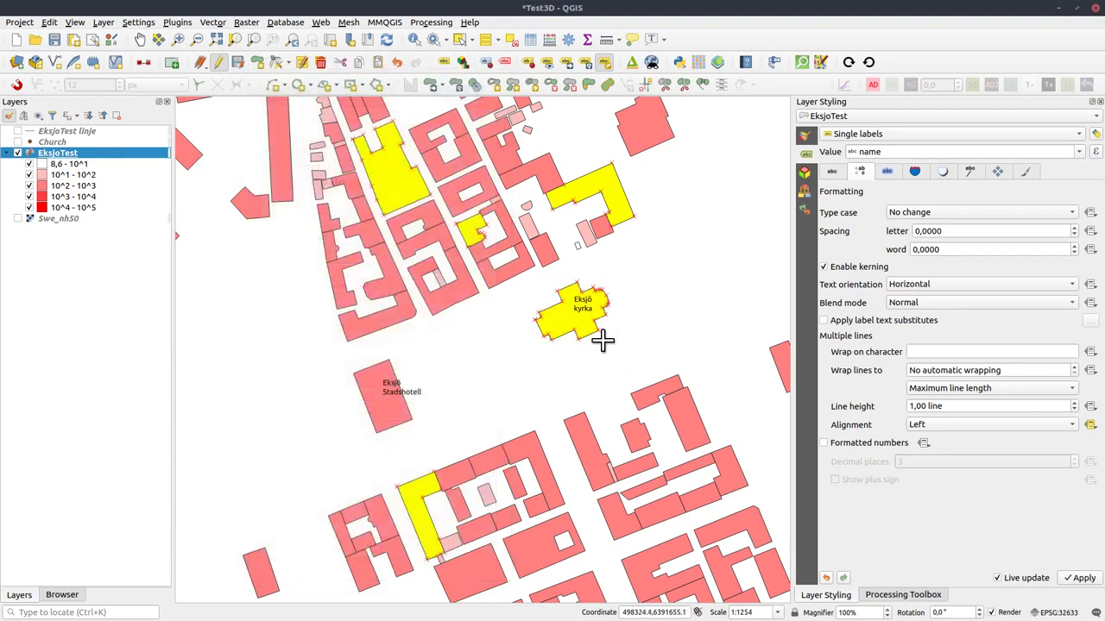
Step: Set the multiline alignment of the Eksjö Stadshotell label to Right
click(389, 401)
click(397, 284)
click(388, 321)
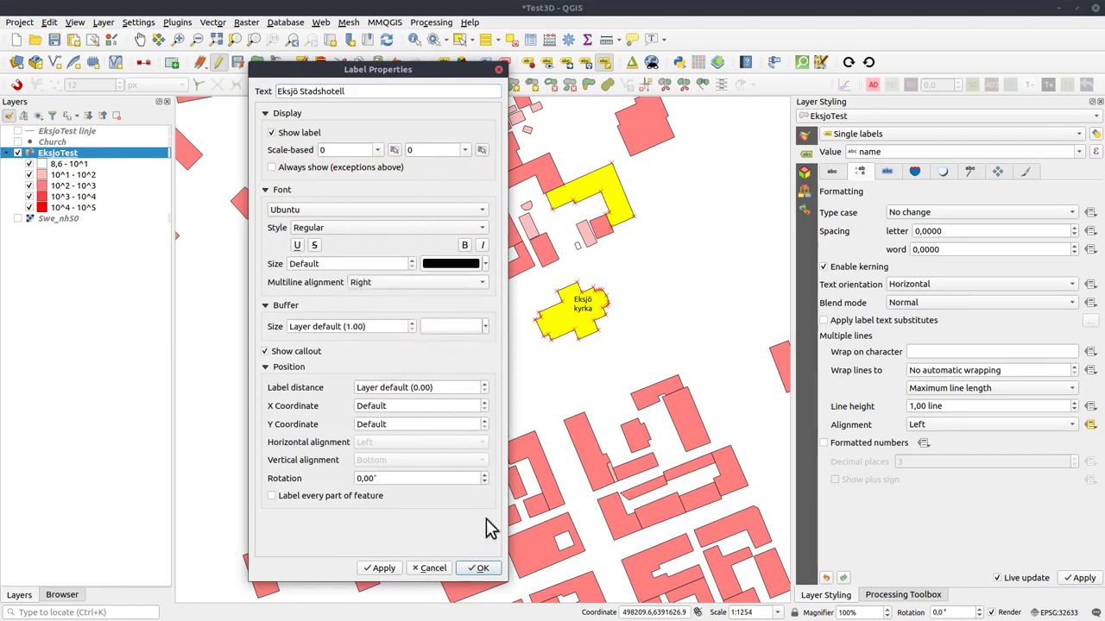
click(482, 570)
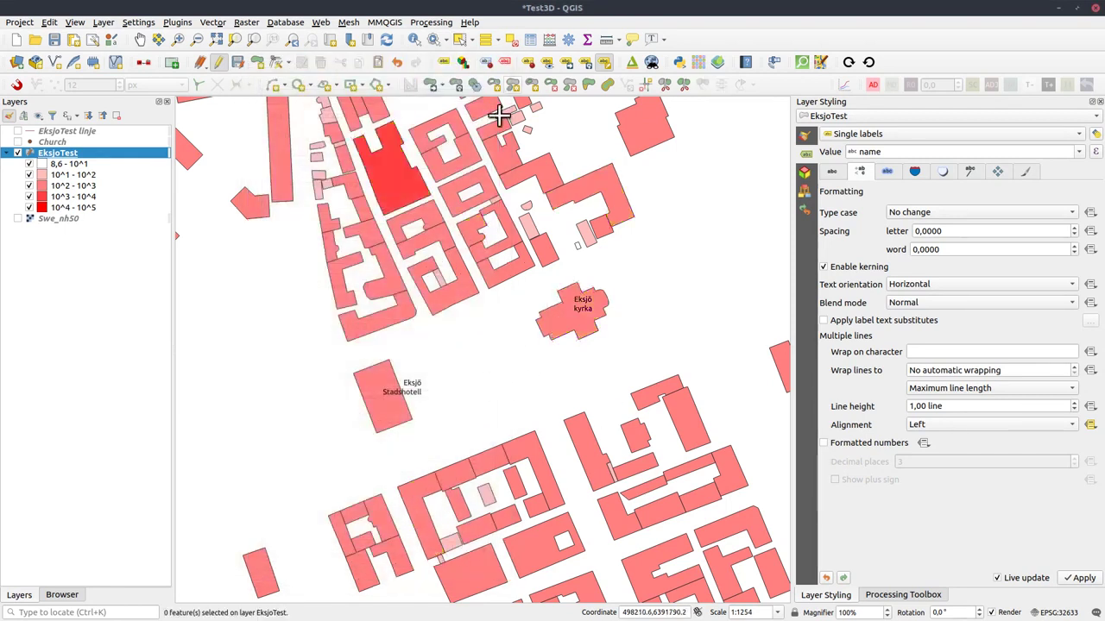
Step: Set the EksjoTest label text size to 31 points
double_click(896, 270)
text(31)
key(Return)
scroll(518, 380, down, 1)
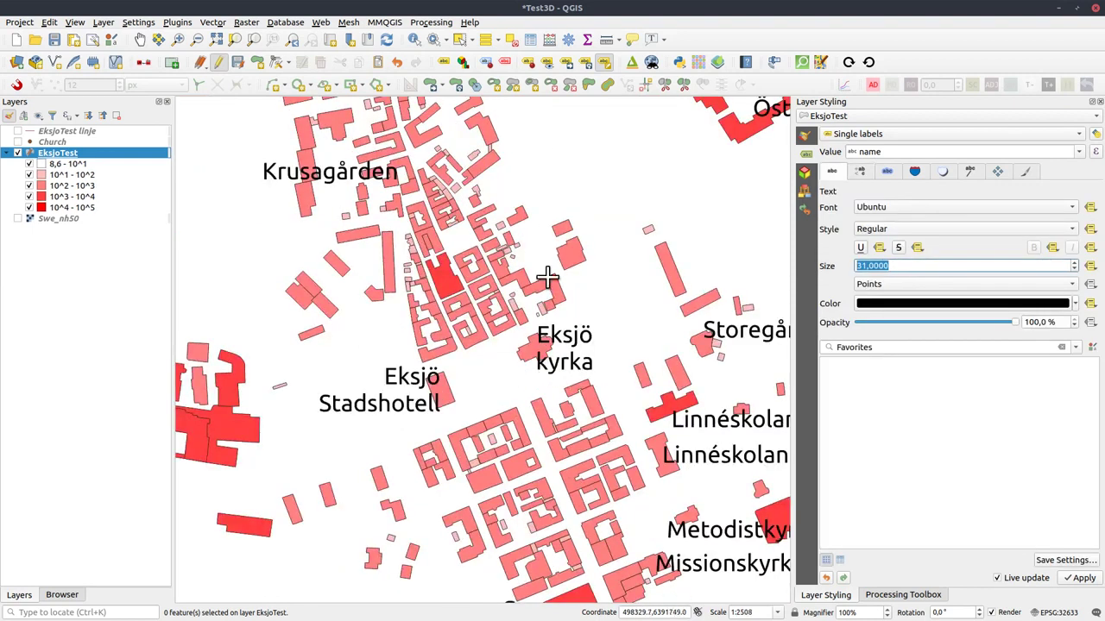
Step: Turn on the display of unplaced labels, toggle it off and on again, and compare the labels at different map scales
click(508, 69)
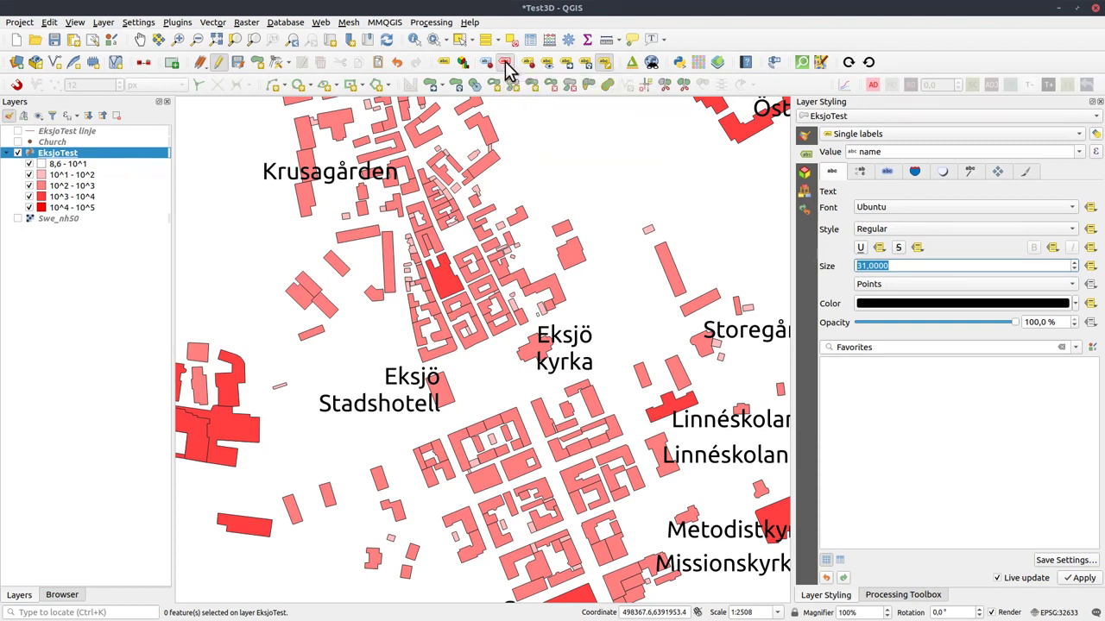
scroll(485, 319, down, 4)
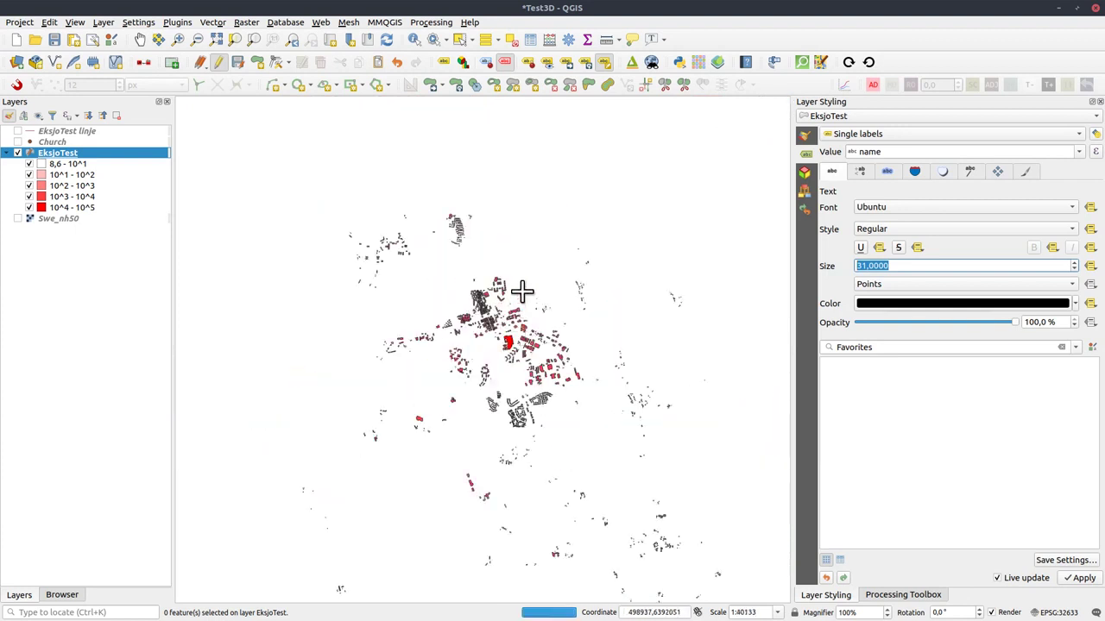
scroll(525, 297, up, 2)
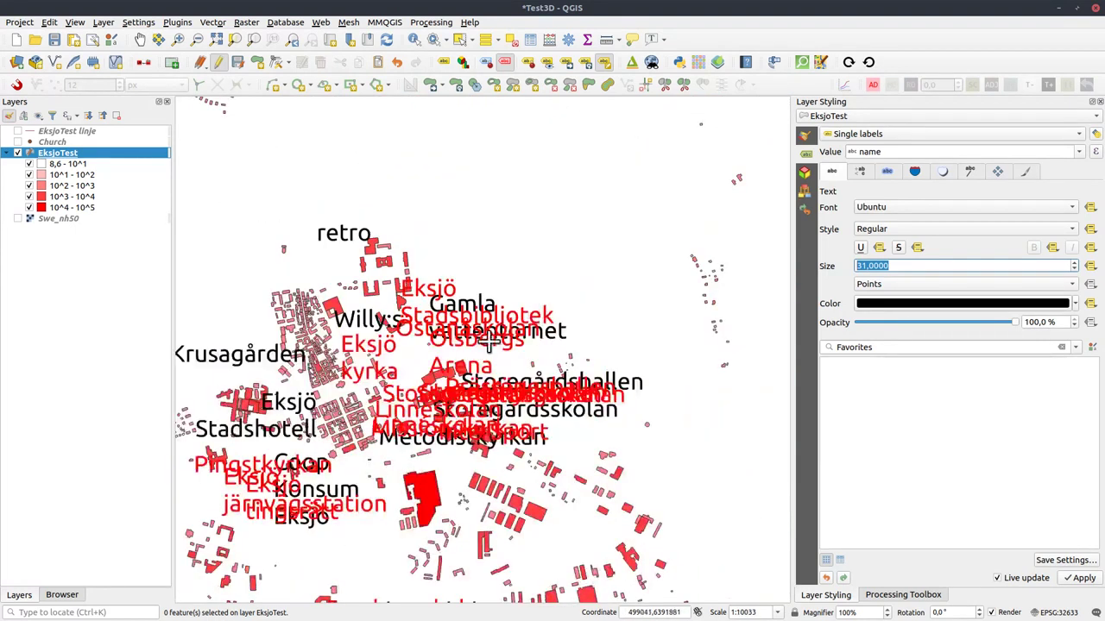
click(506, 65)
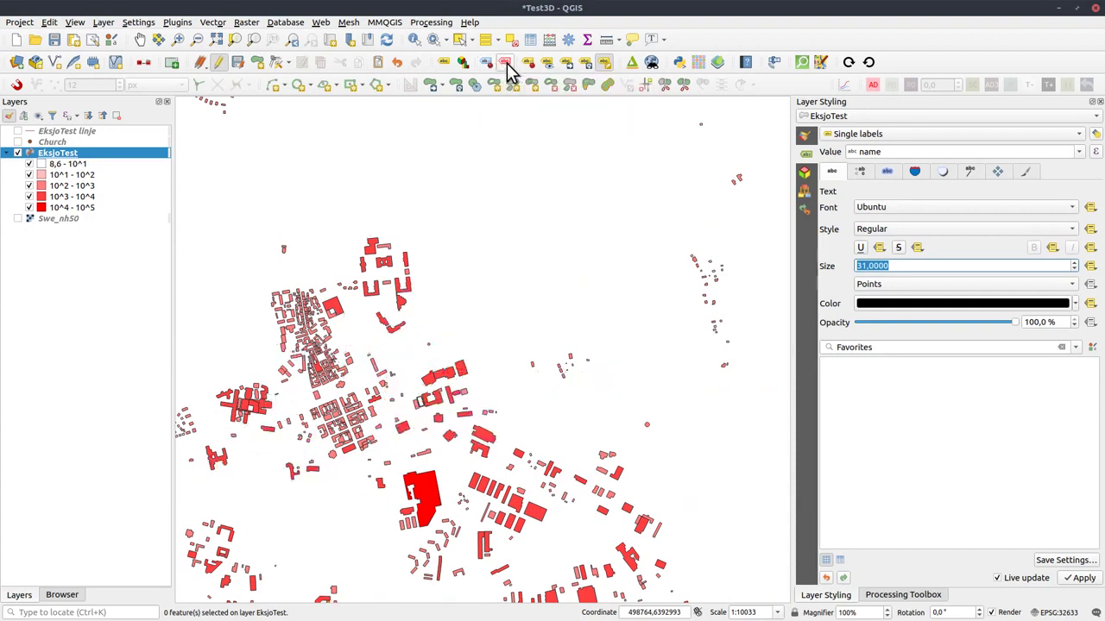
click(507, 64)
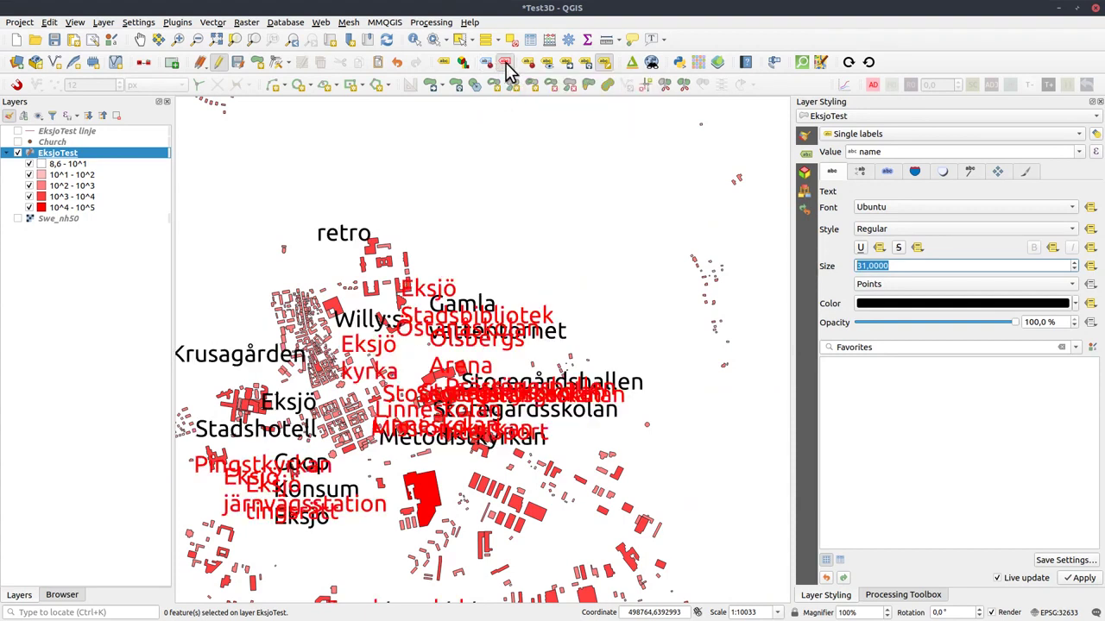
scroll(380, 336, up, 1)
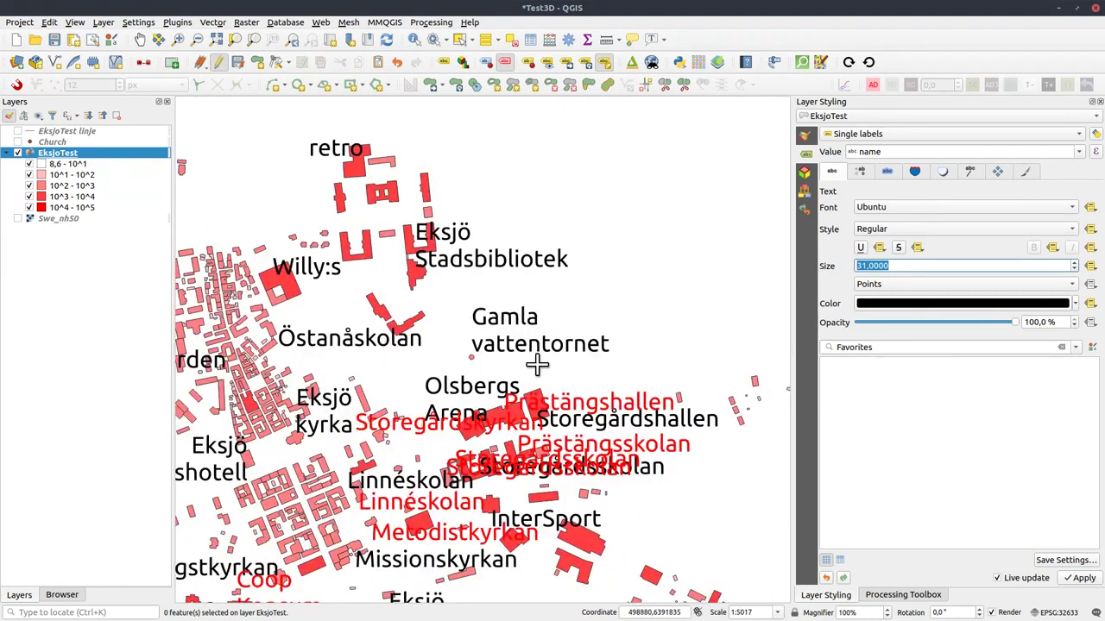
scroll(474, 346, down, 1)
scroll(472, 329, up, 1)
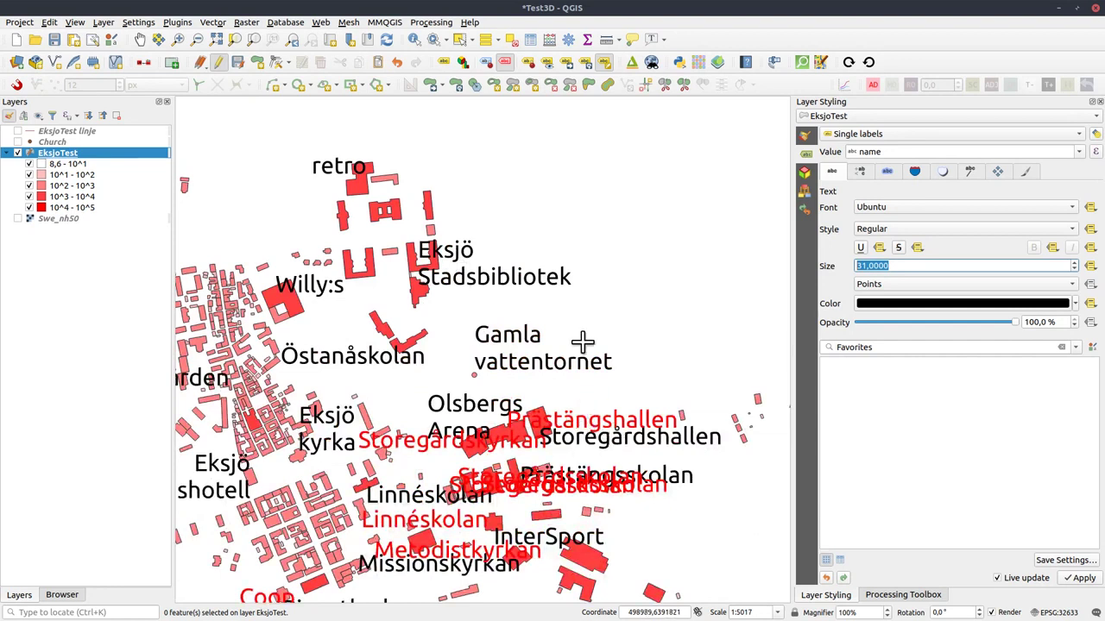
Step: Move the Prästängshallen label up and away from its building, and turn on callouts for the EksjoTest labels
click(566, 63)
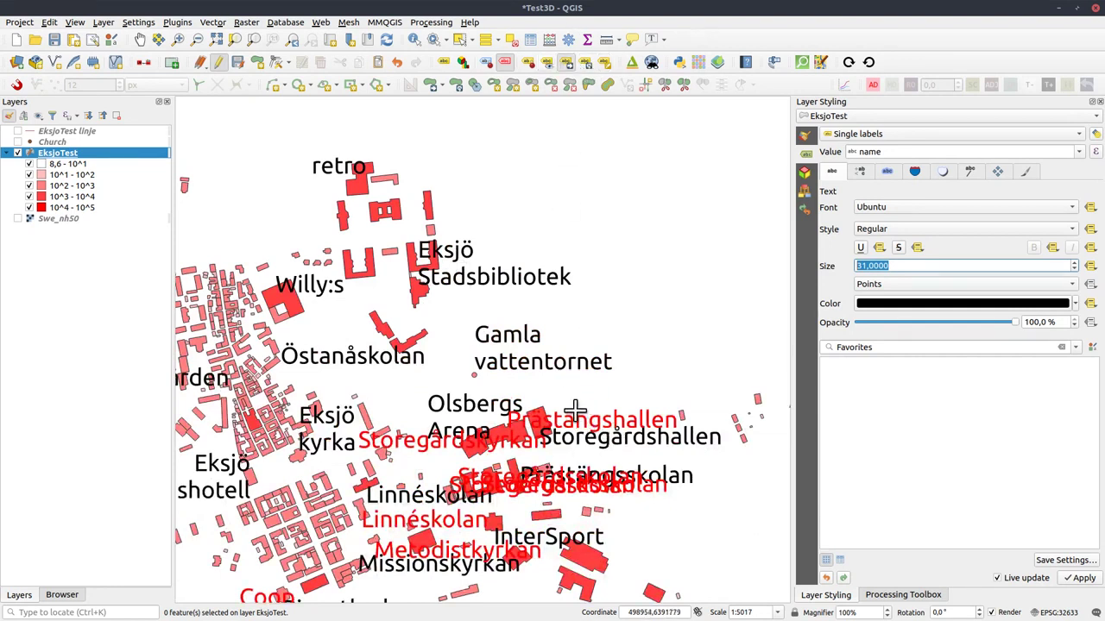
drag(565, 420, 621, 394)
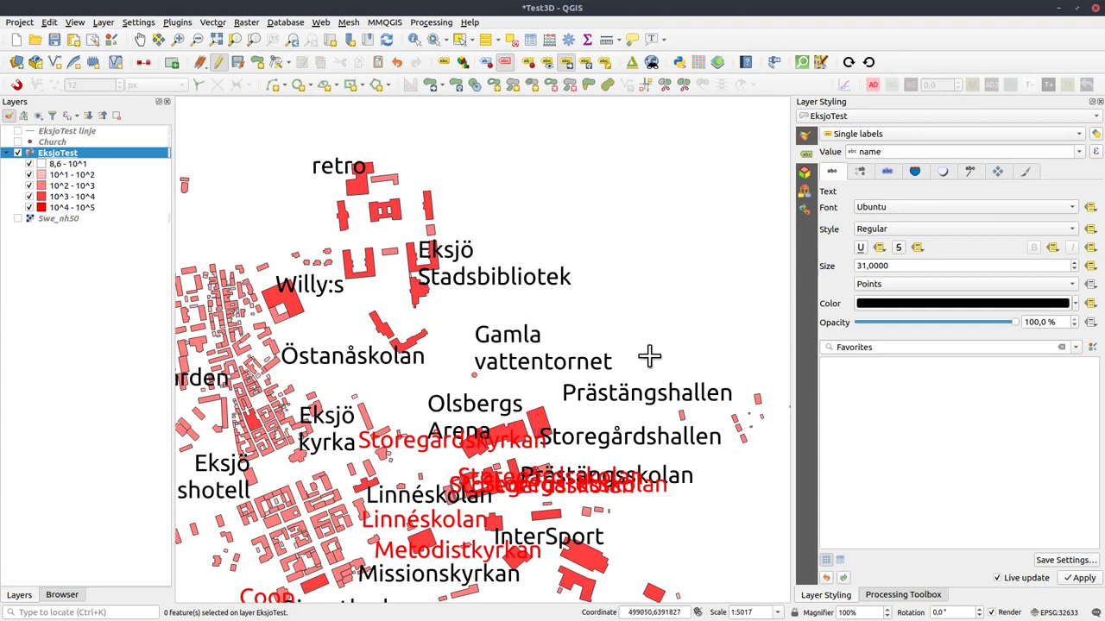
click(970, 171)
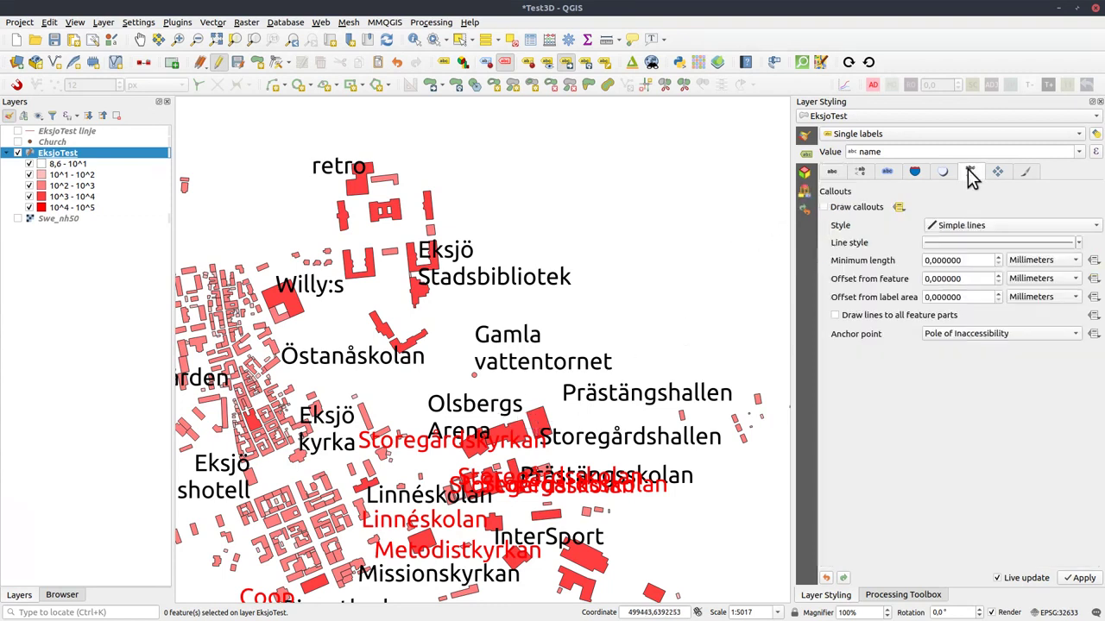
click(823, 208)
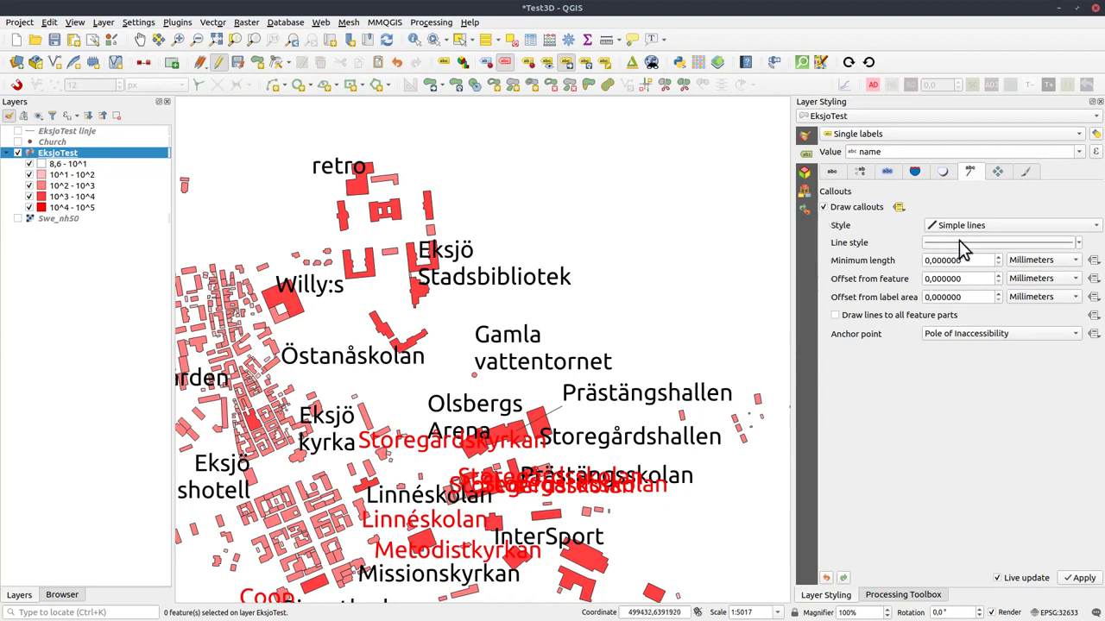
Step: Try the topo main road preset for the callout line, and set its style to dash black
click(1083, 245)
click(1084, 247)
click(1040, 244)
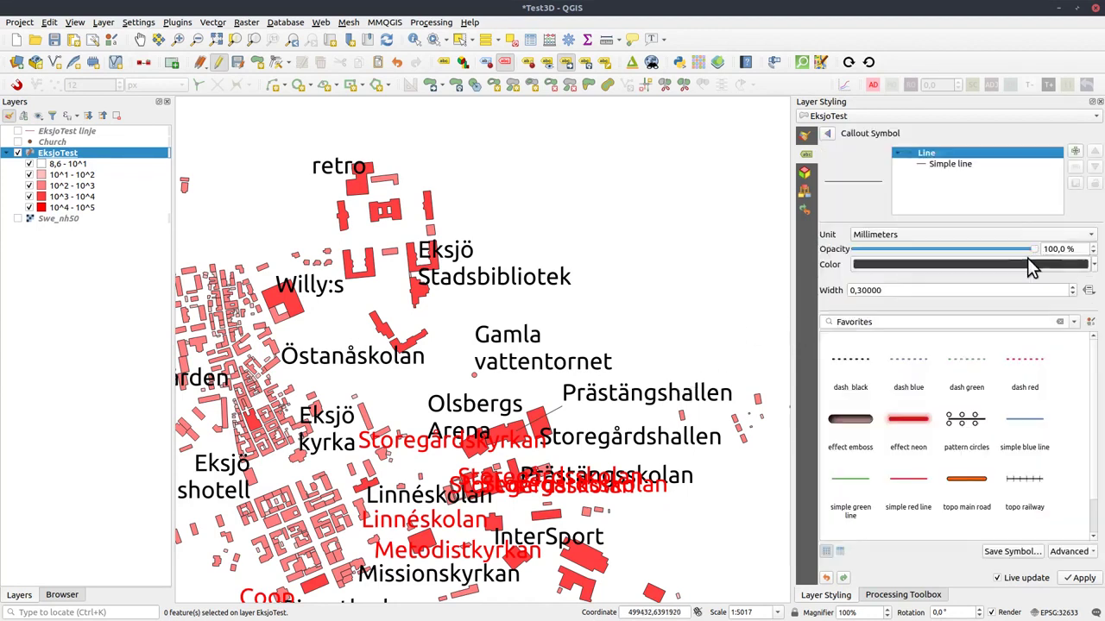
click(984, 485)
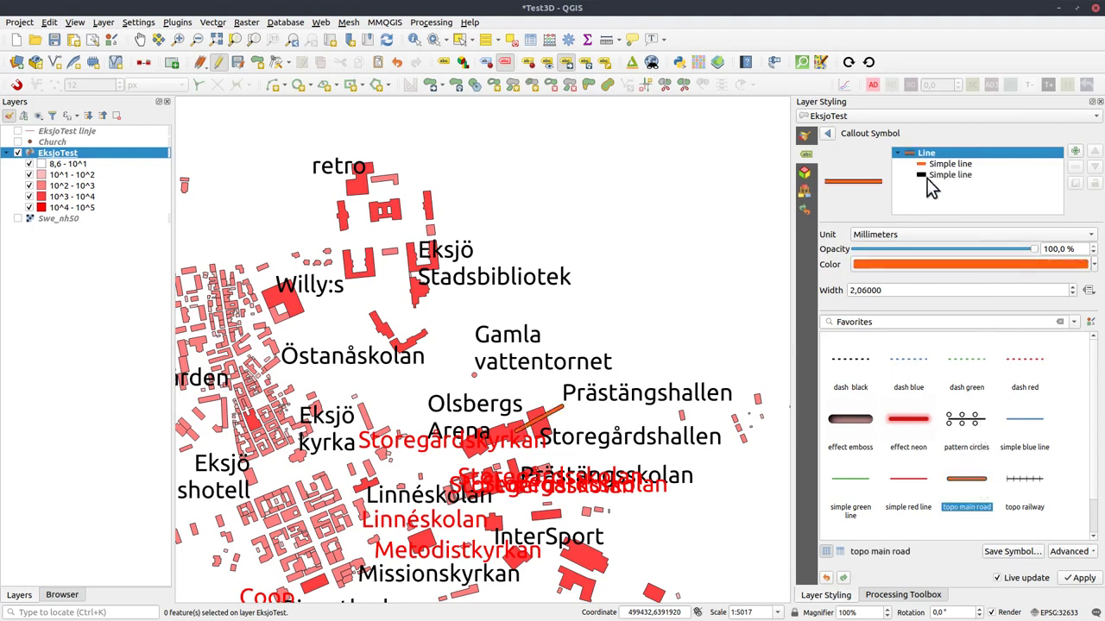
click(857, 376)
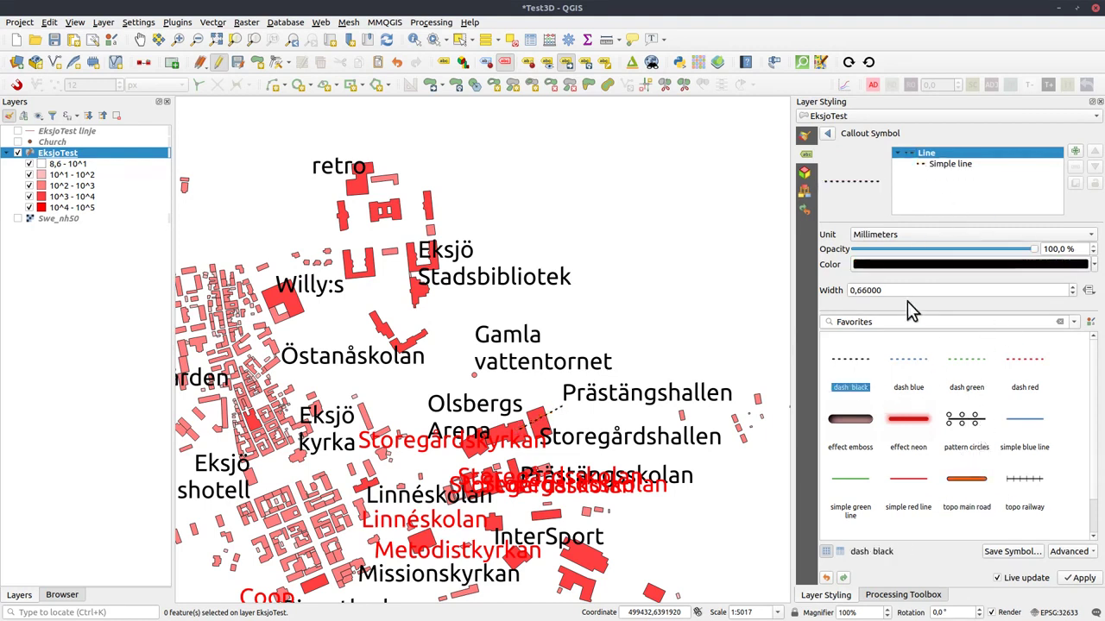
click(828, 135)
Step: Try Manhattan lines as the callout style, and switch back to Simple lines
click(1027, 225)
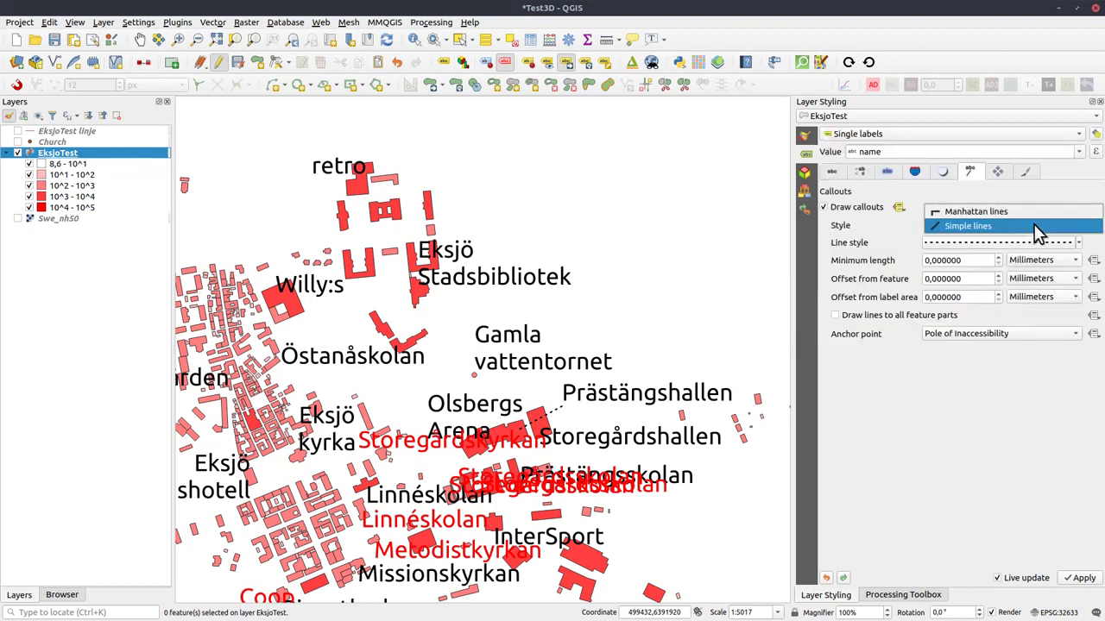
click(991, 212)
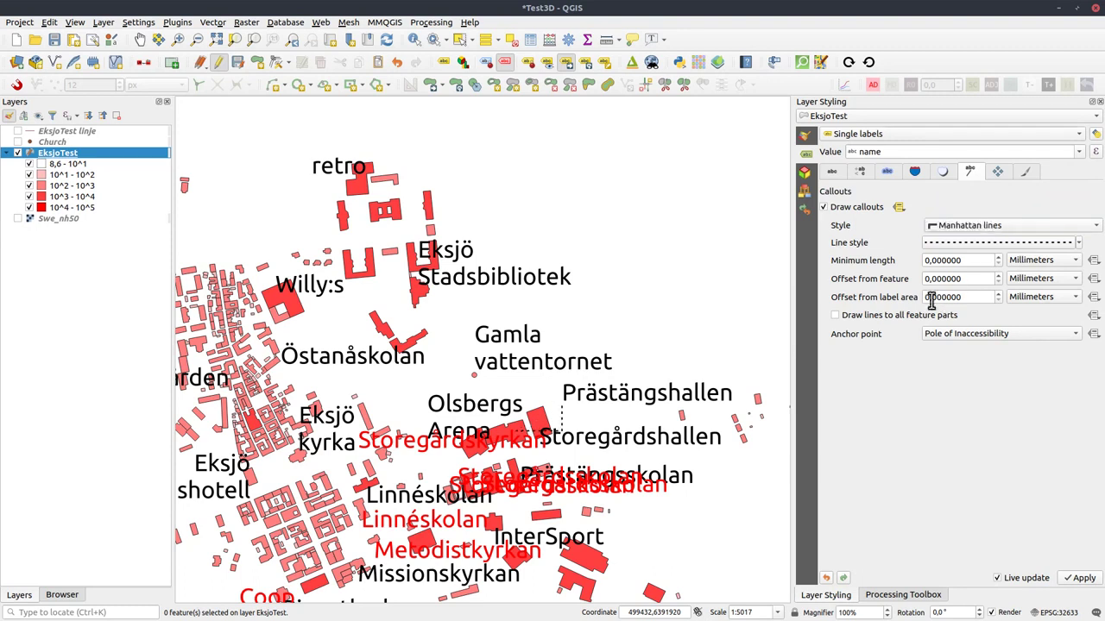
click(973, 231)
click(973, 242)
Step: Move the overlapping Storegårdsskolan, Prästängsskolan and Storegårdshallen labels away from their buildings into free space on the map
drag(639, 518, 668, 299)
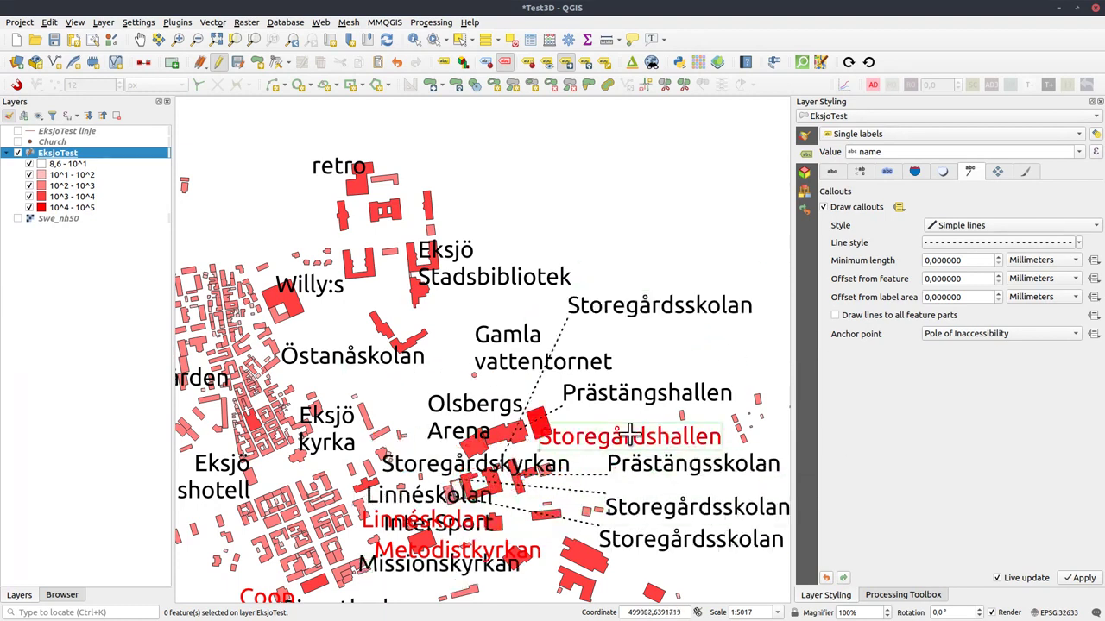
drag(630, 434, 661, 431)
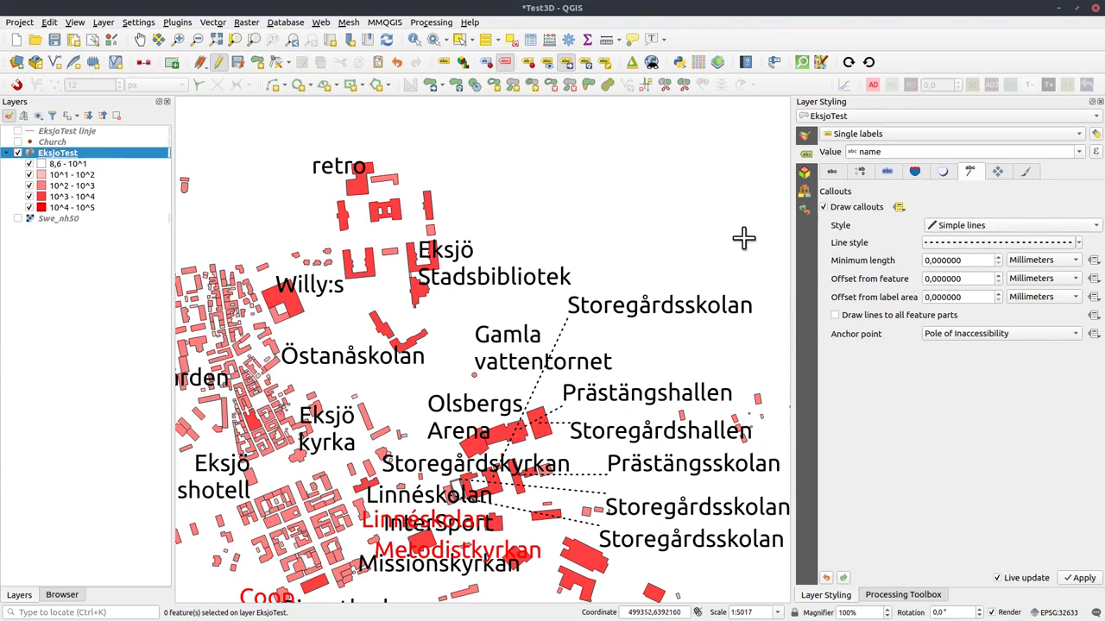
Step: Turn on the background of the EksjoTest labels and set its shape to Marker Symbol
click(915, 175)
click(889, 207)
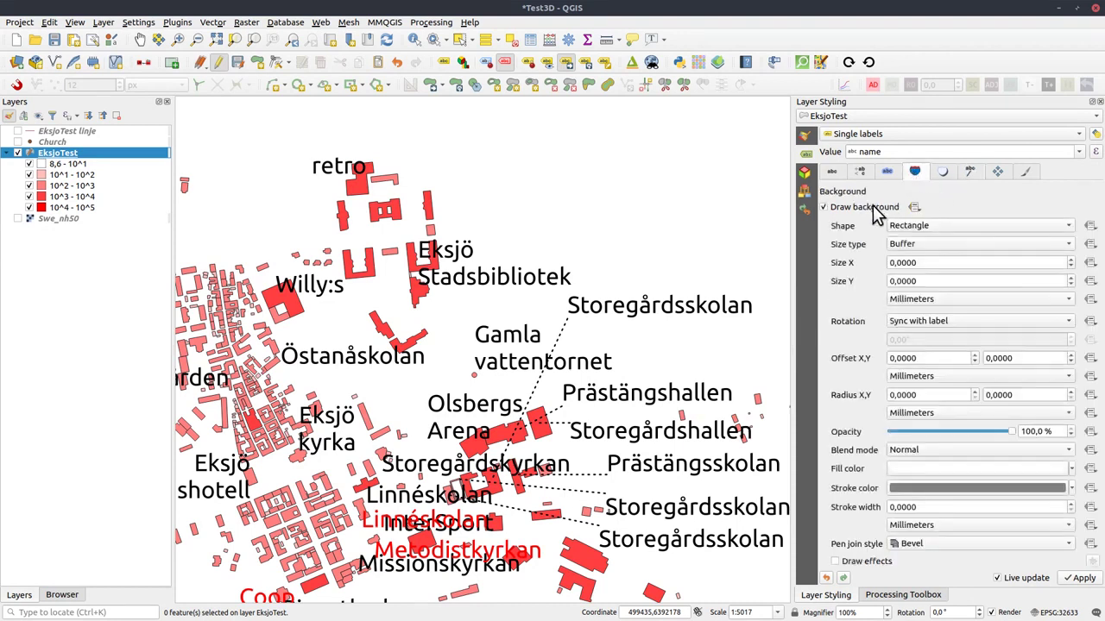
click(964, 230)
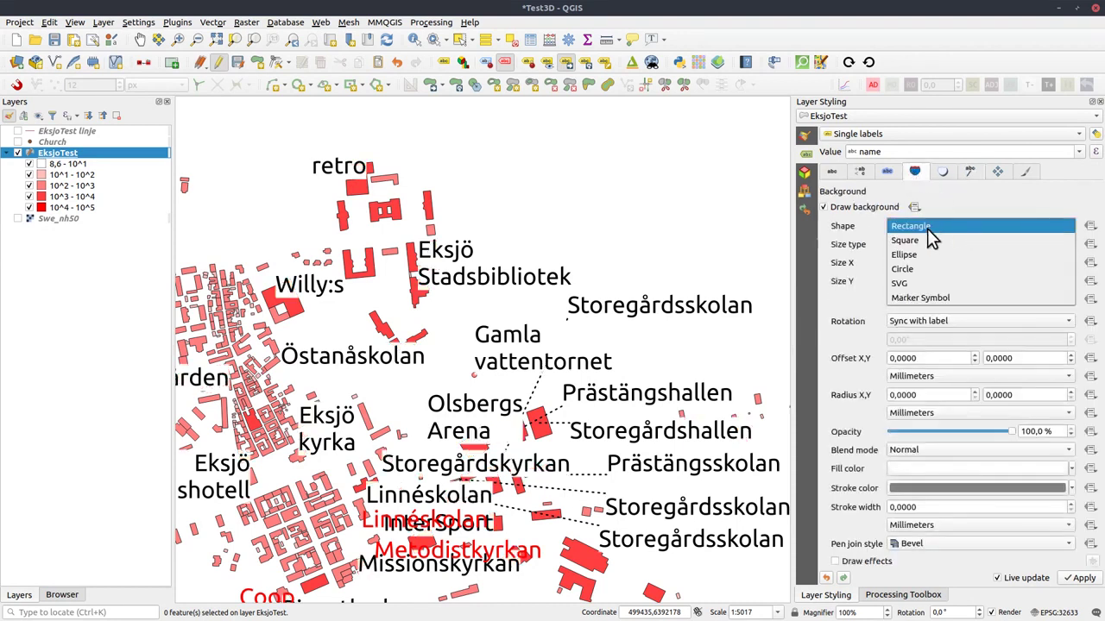
click(928, 298)
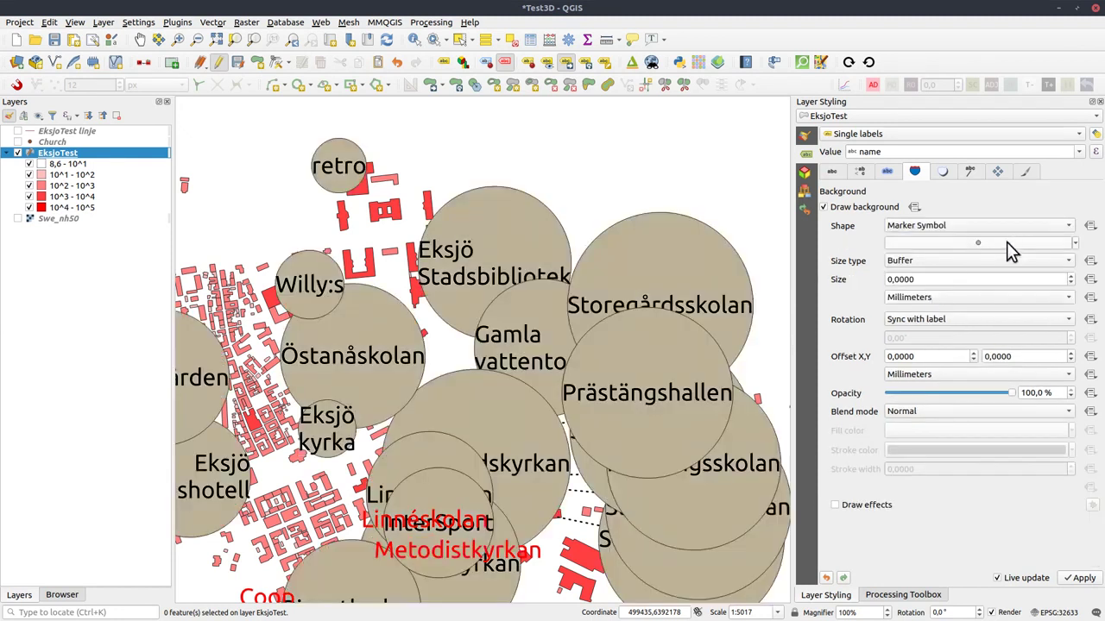
Step: Change the background's simple marker to a pentagon, and turn the label background off
click(1006, 241)
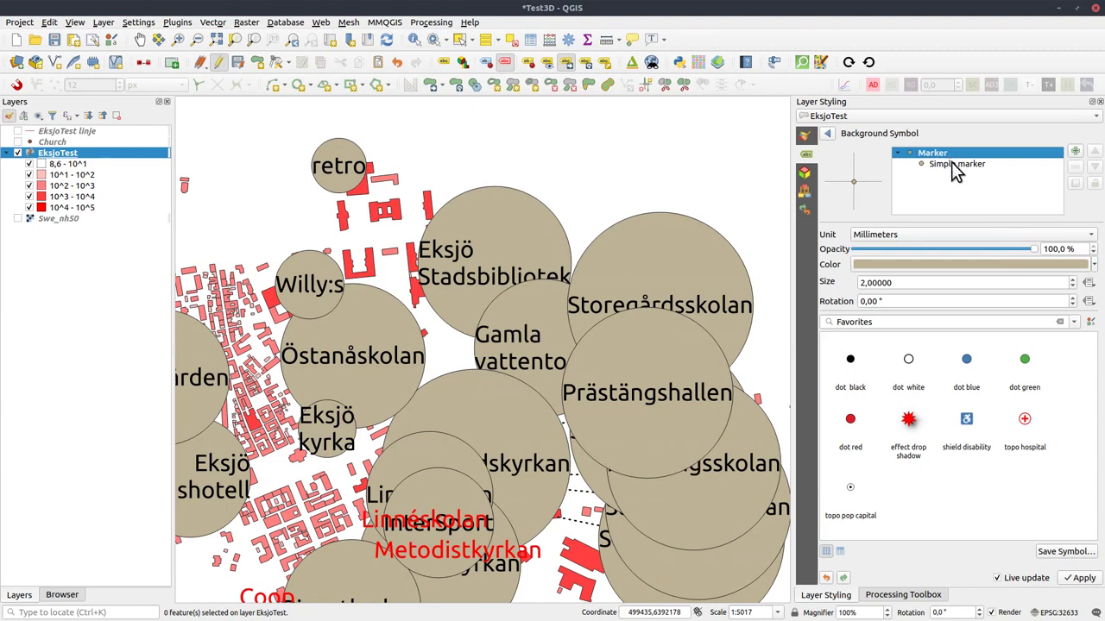
click(955, 165)
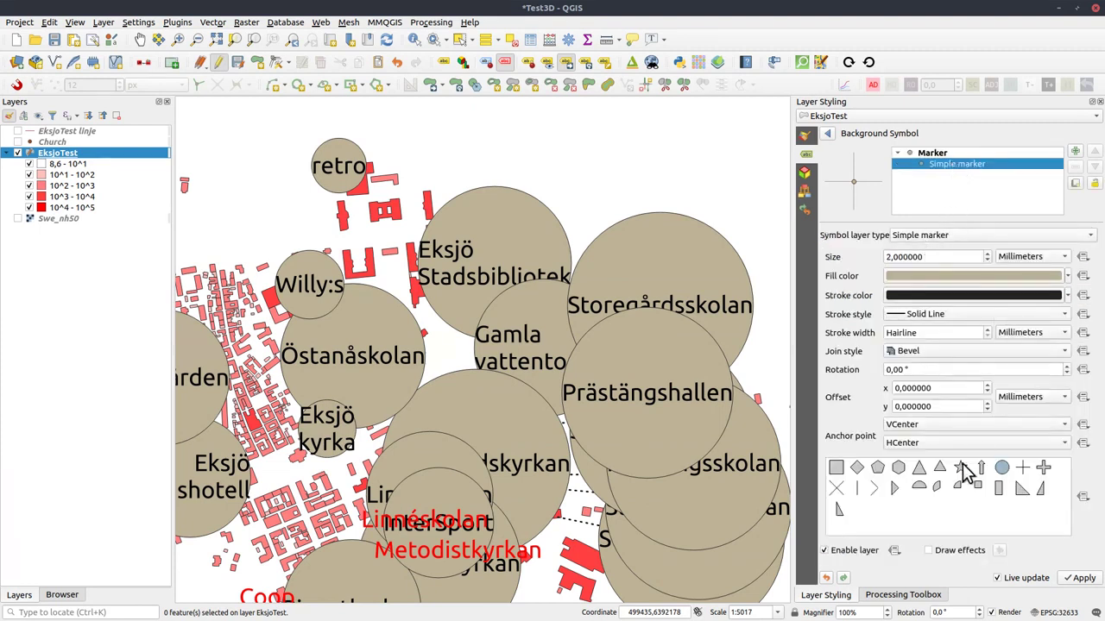
click(878, 468)
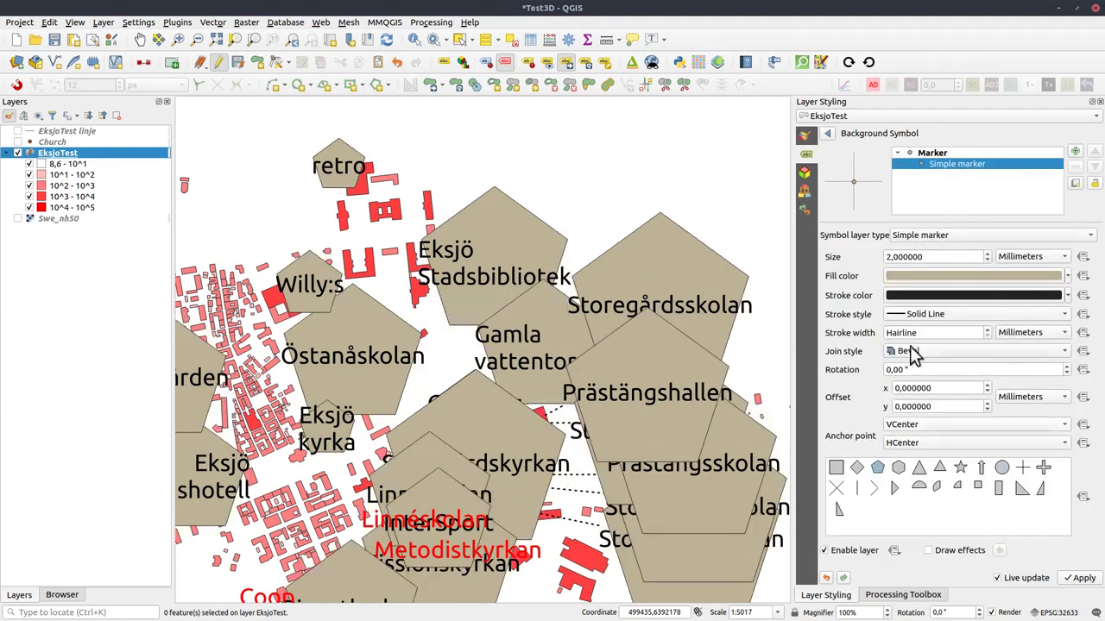
click(831, 142)
click(828, 207)
Step: Show the EksjoTest linje layer and give it single labels with the value 'Some long text'
click(17, 131)
scroll(516, 274, down, 4)
click(67, 130)
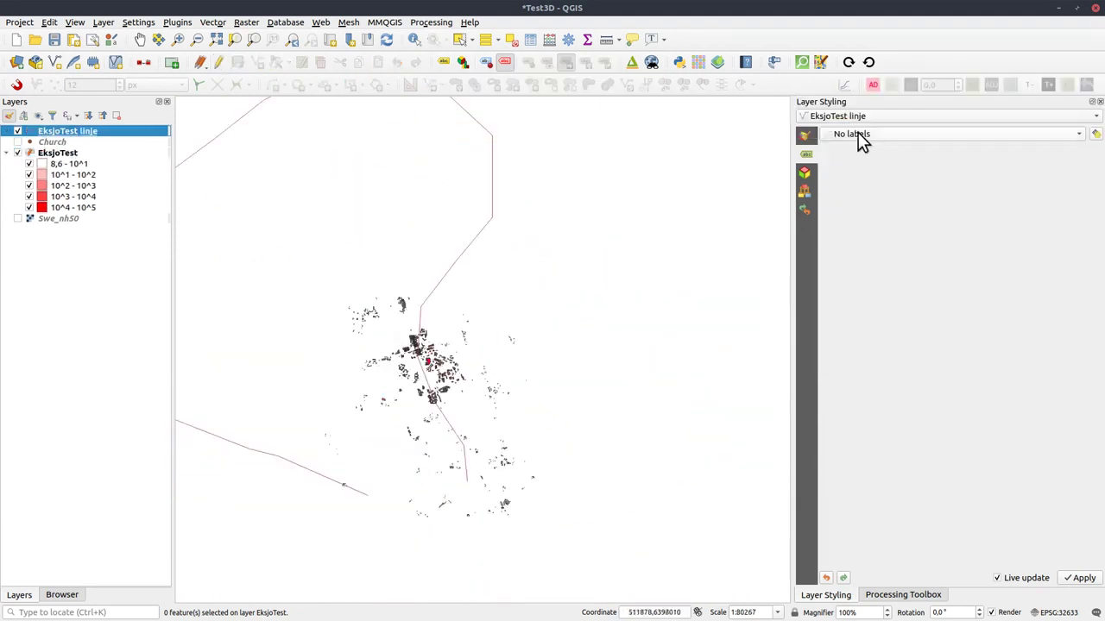
click(858, 134)
click(916, 145)
text('Some long text')
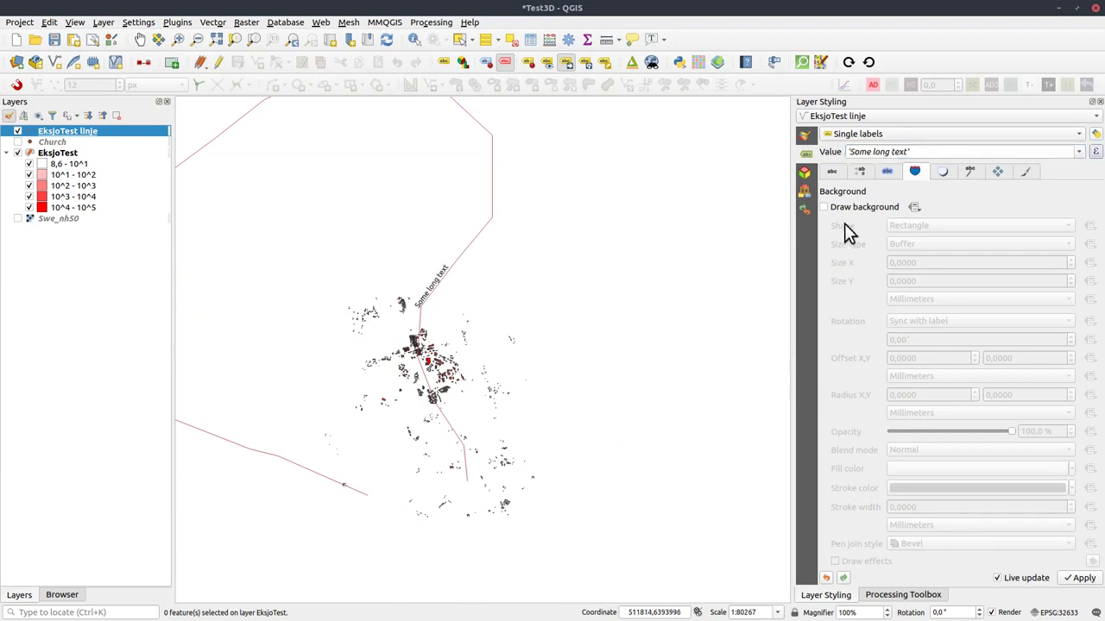
Step: Enlarge the EksjoTest linje label text, and set a 23 mm overrun to check the label at the line's end
click(831, 171)
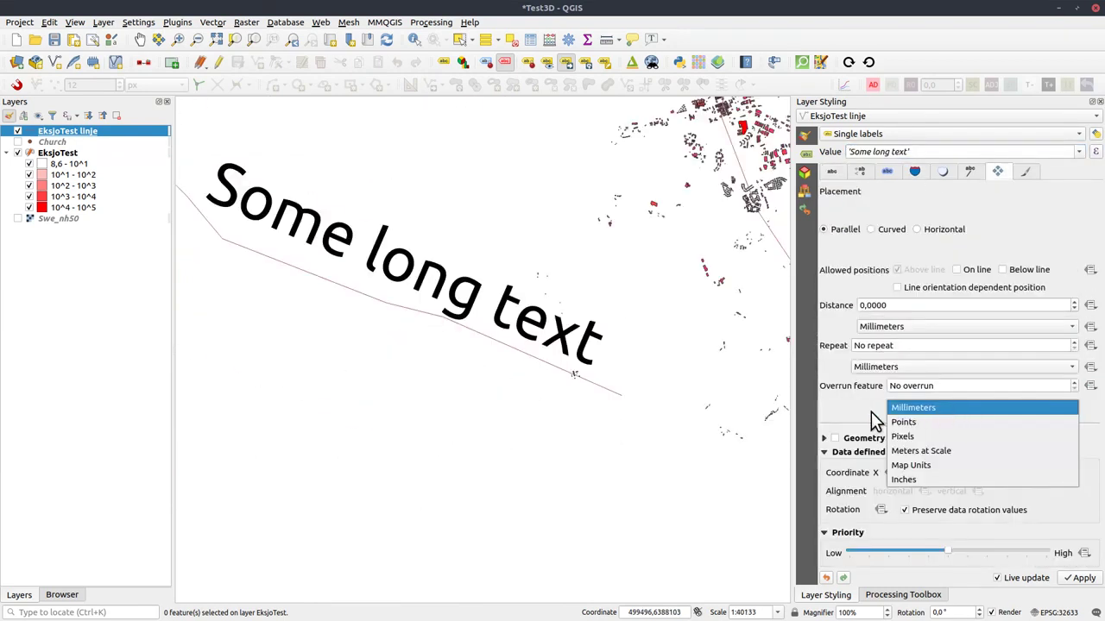
click(873, 414)
click(951, 386)
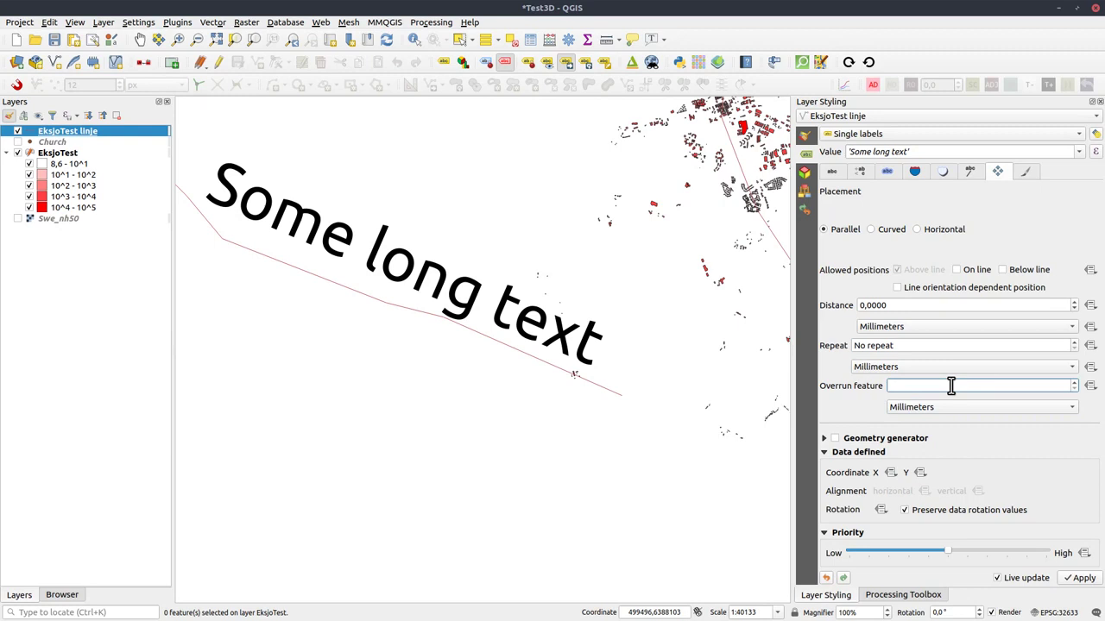
double_click(951, 385)
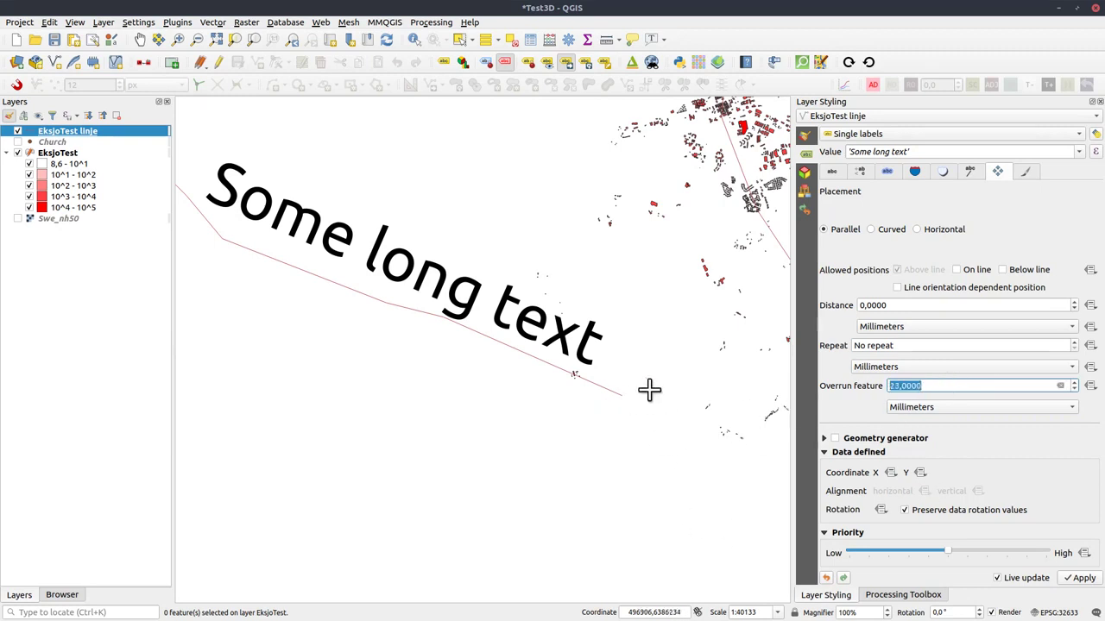
drag(484, 389, 434, 291)
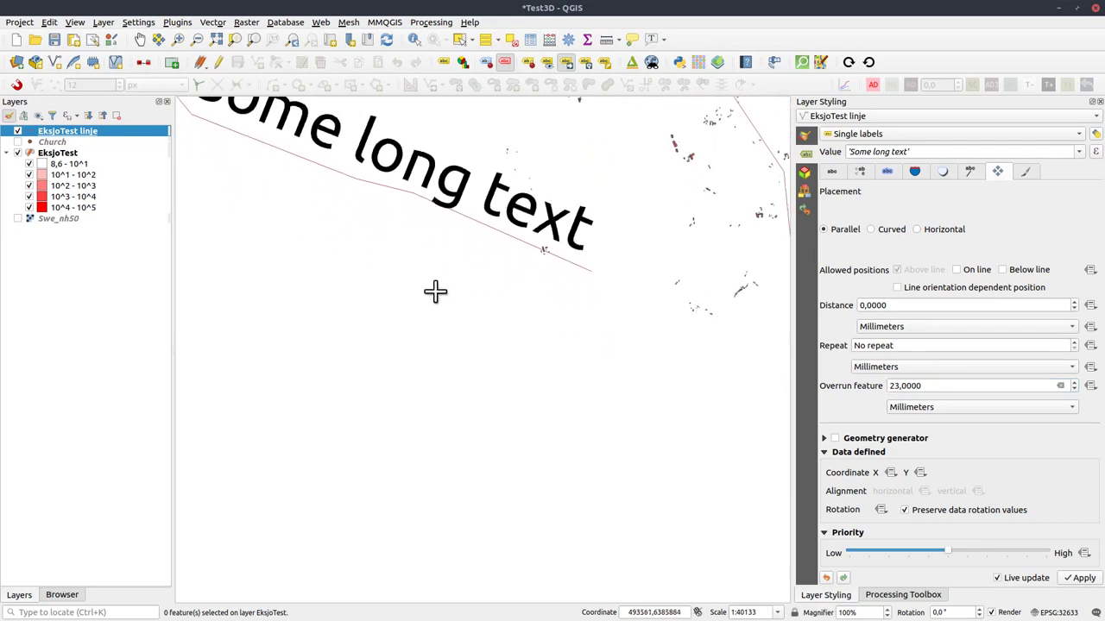
drag(470, 327, 414, 259)
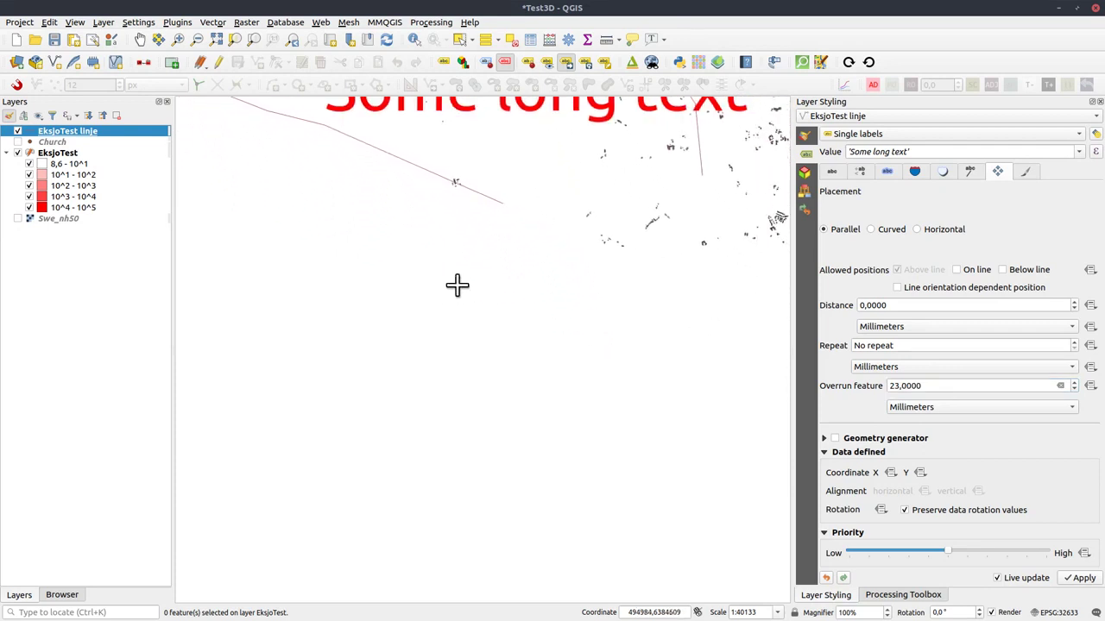
drag(462, 290, 495, 328)
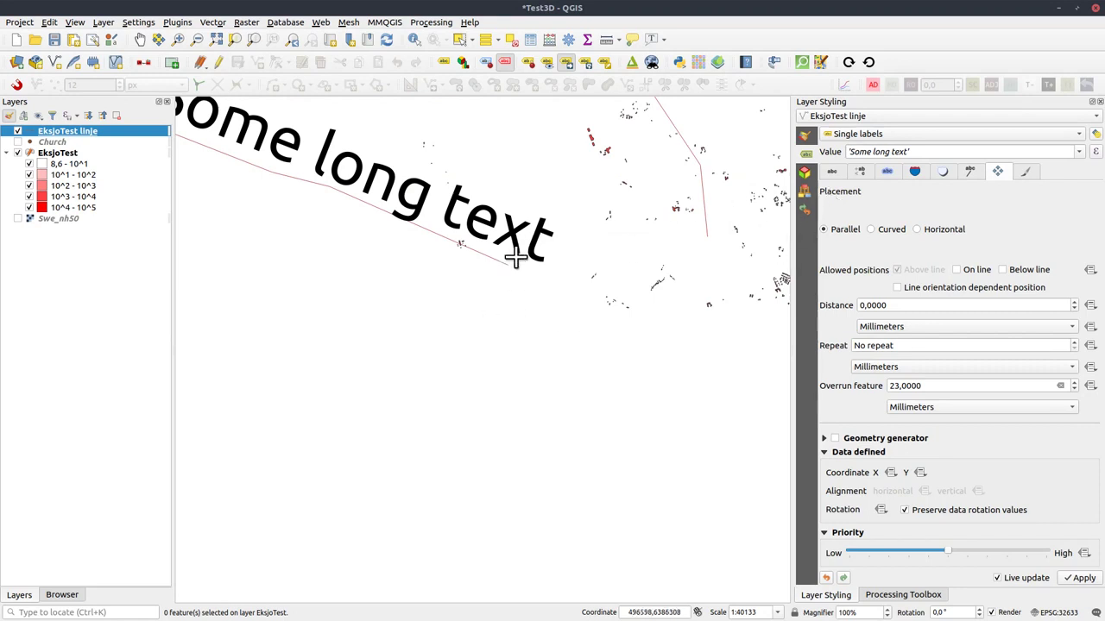
drag(533, 336, 508, 316)
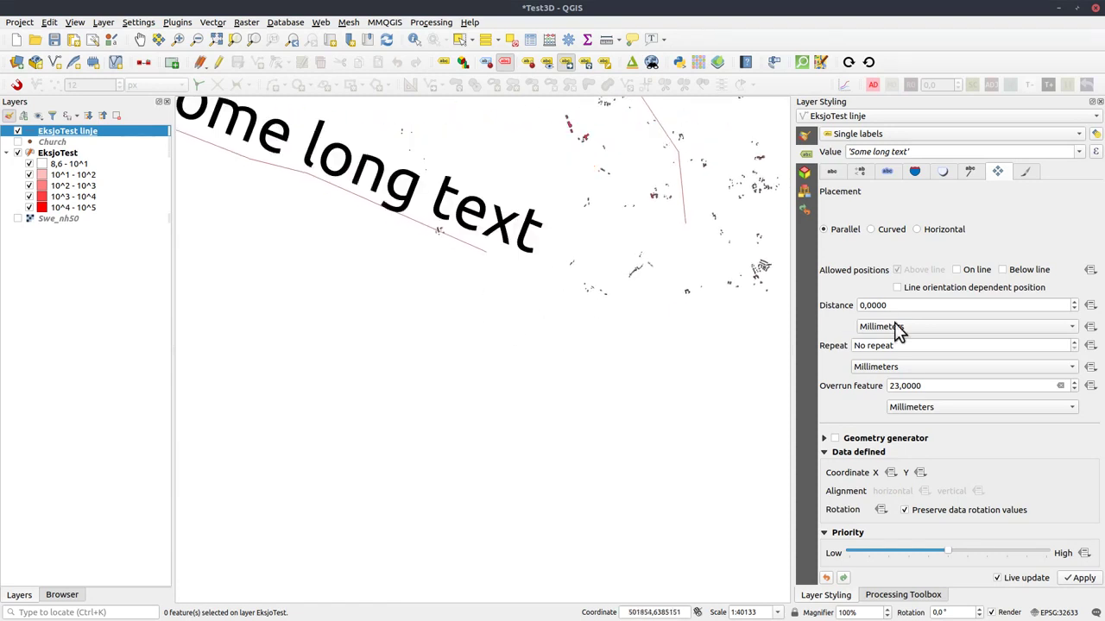
Step: Raise the label's feature overrun to 70 mm, check it on the map, and reset it to No overrun
scroll(935, 386, up, 4)
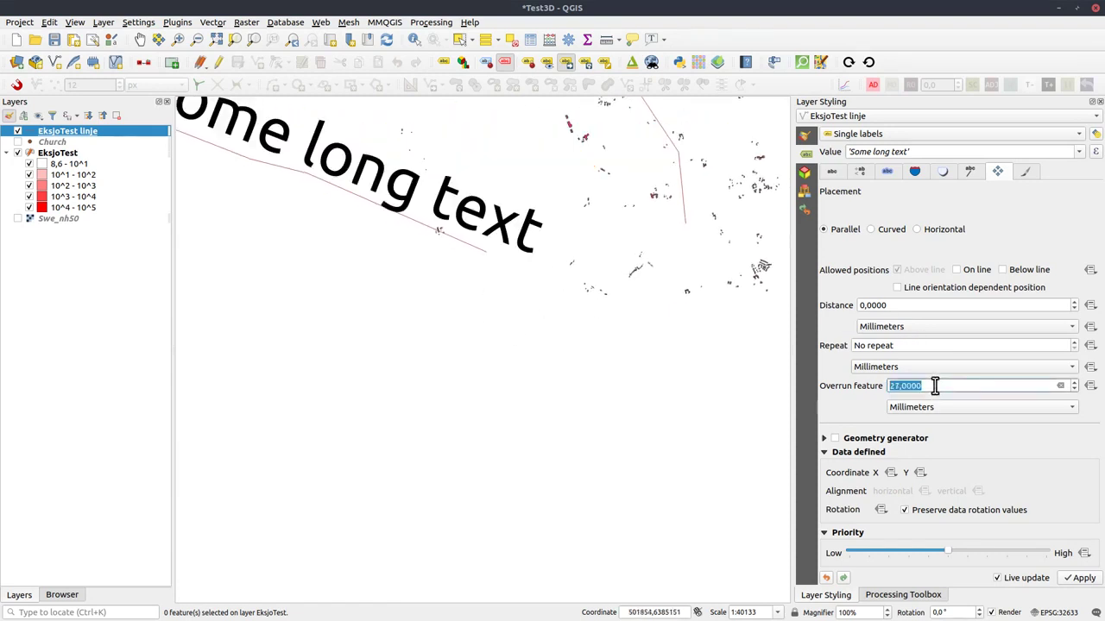
drag(612, 351, 553, 340)
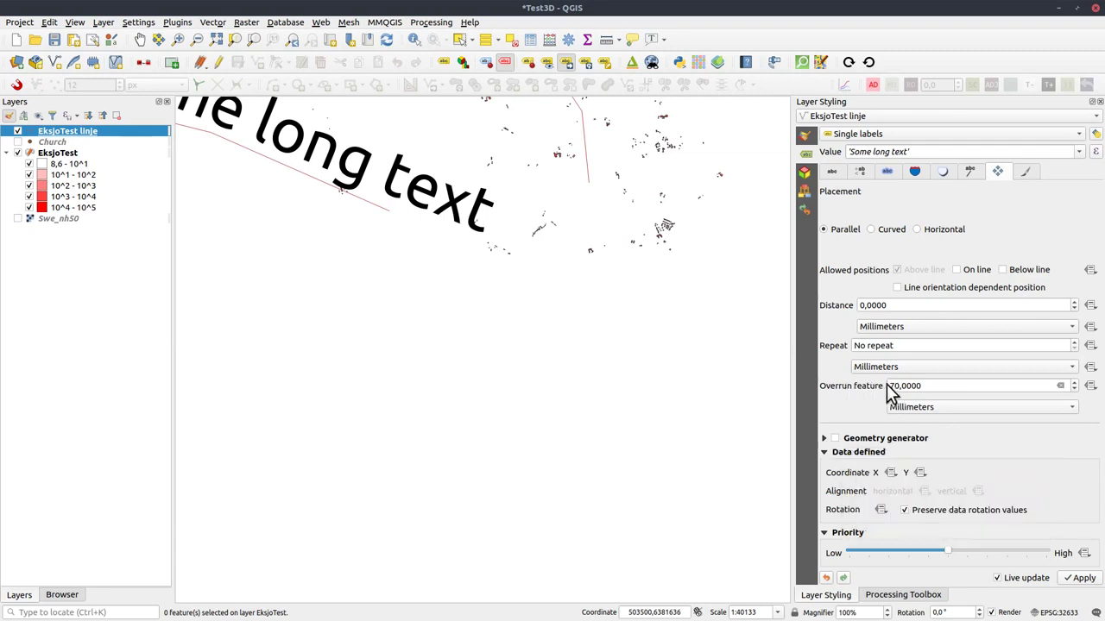
click(1061, 386)
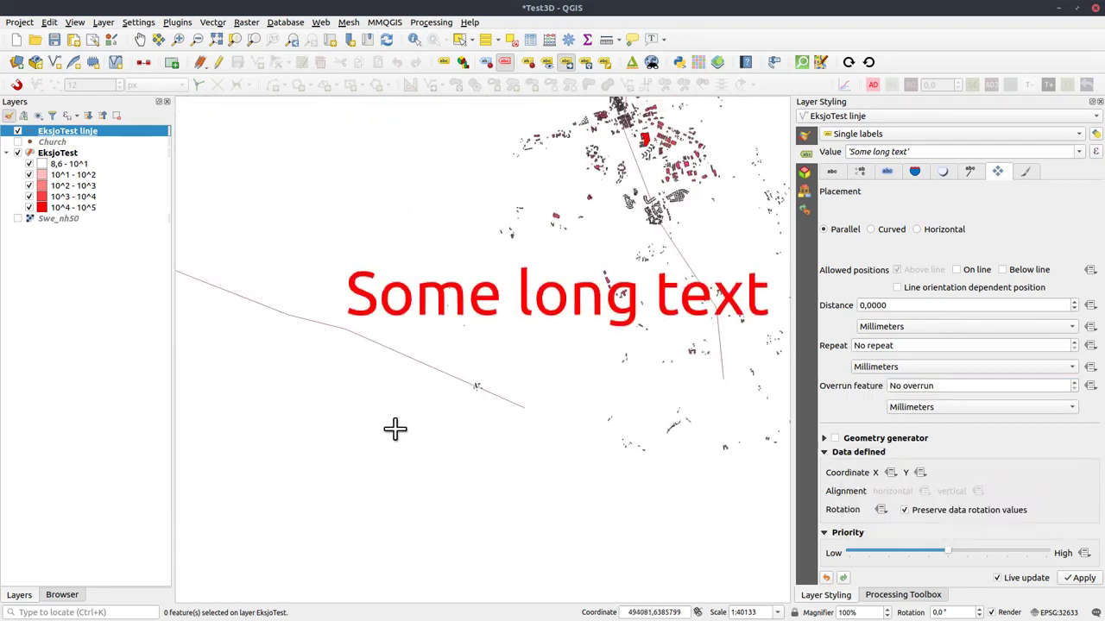
Step: Turn on labelling of every part of multi-part features, check its data-defined override, and turn it off
click(856, 171)
click(997, 170)
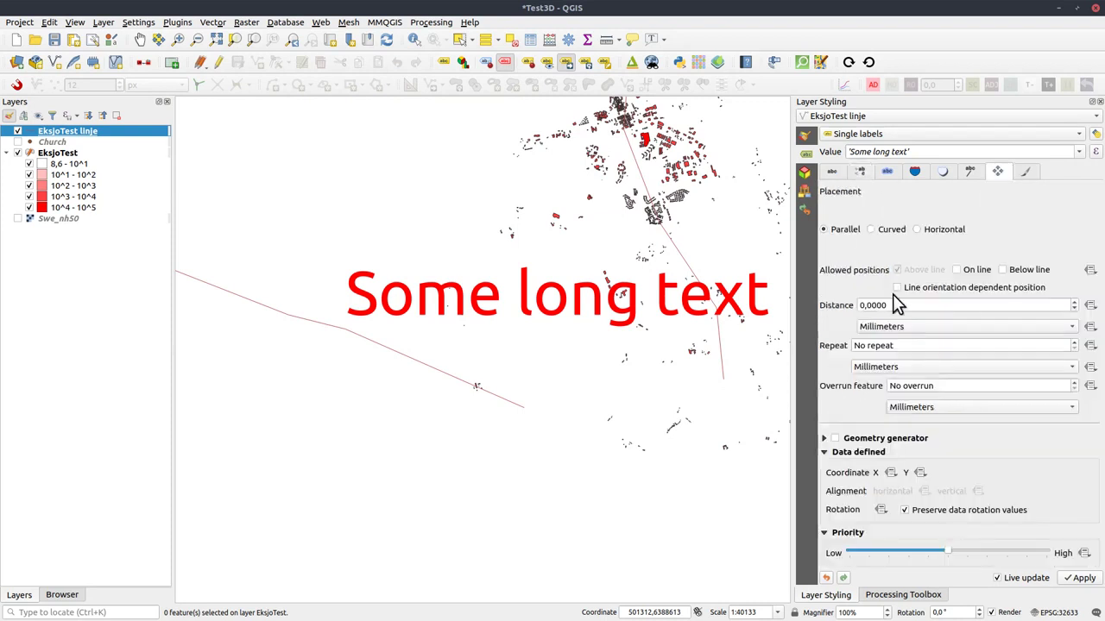
click(1026, 171)
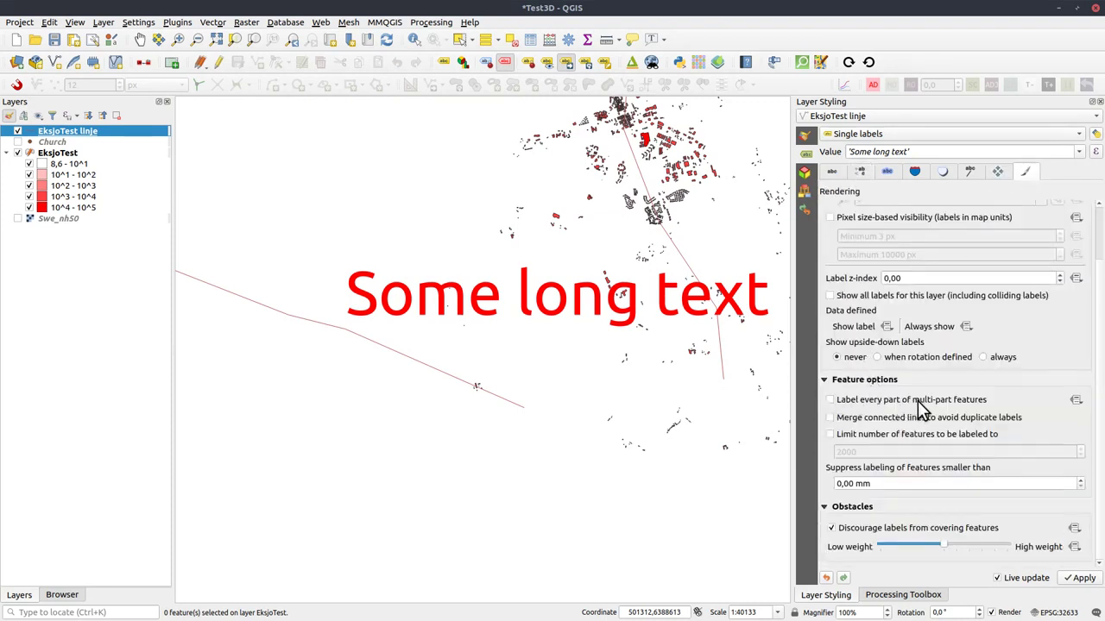
click(971, 400)
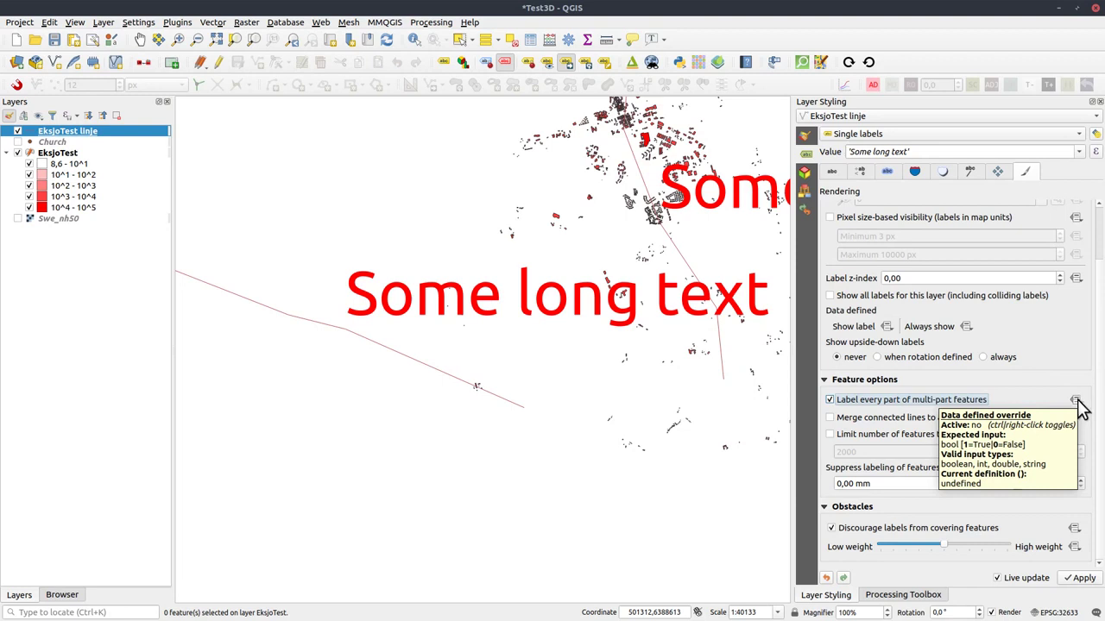
click(1076, 402)
click(831, 399)
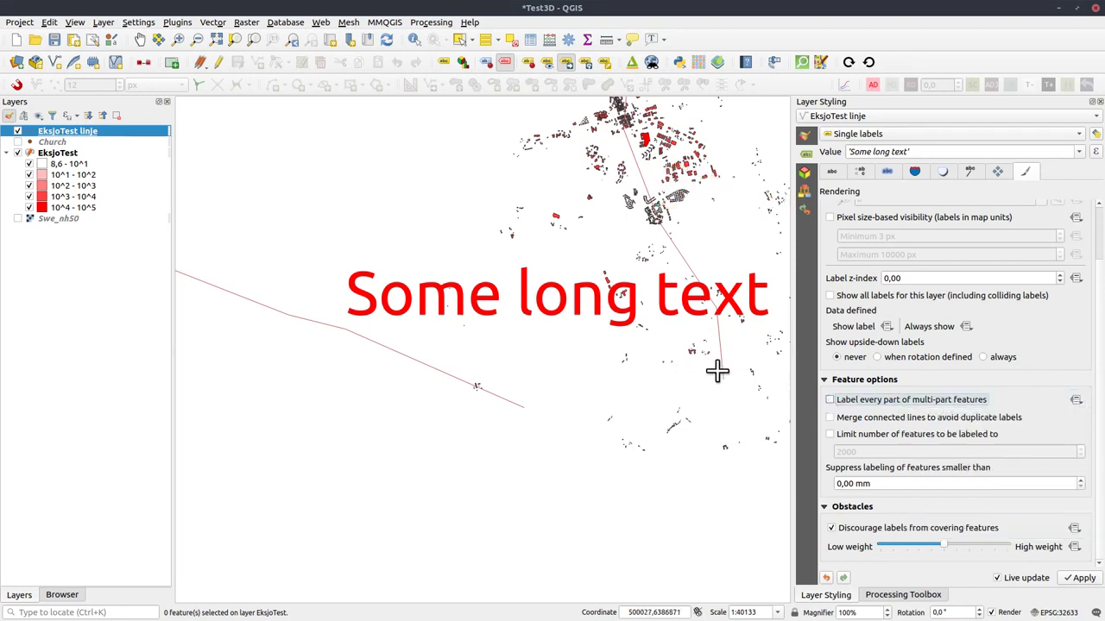
Step: Hide the EksjoTest linje layer and open the rendering options of the EksjoTest name labels
click(17, 130)
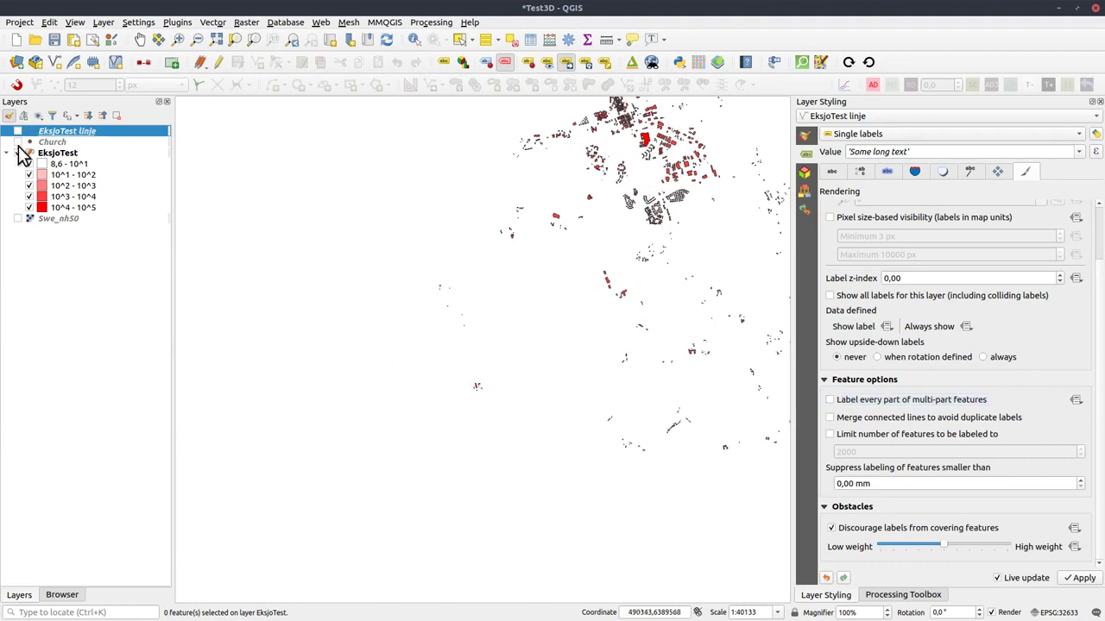
click(57, 152)
click(850, 134)
click(863, 151)
scroll(552, 316, up, 1)
scroll(478, 247, up, 3)
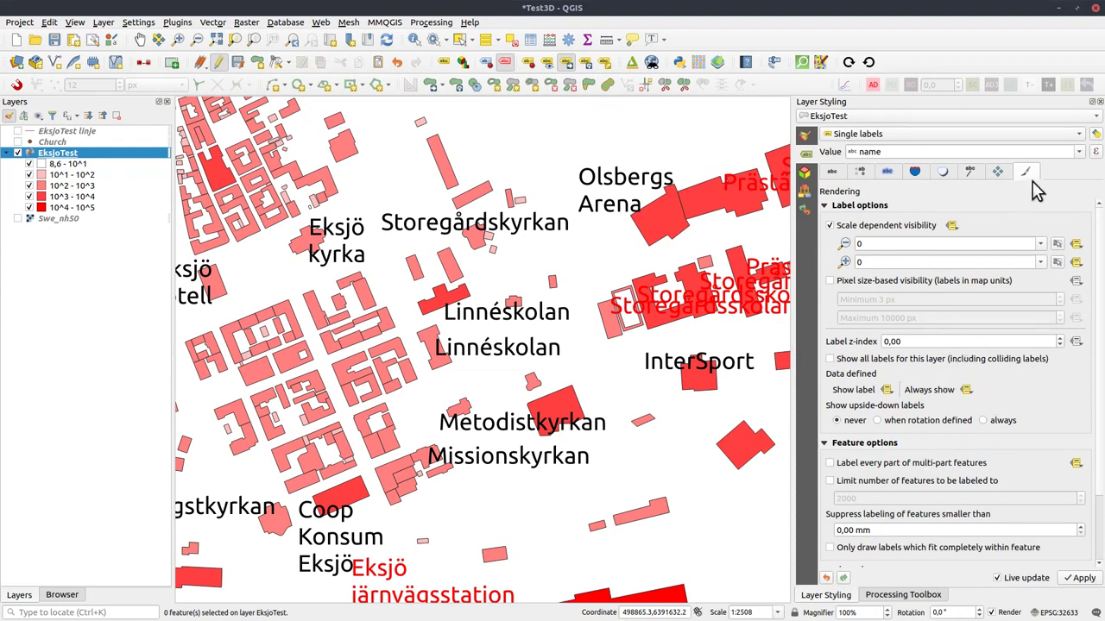
Step: Set the EksjoTest labels' text orientation to Vertical, check it on the map, and return it to Horizontal
click(834, 172)
click(860, 171)
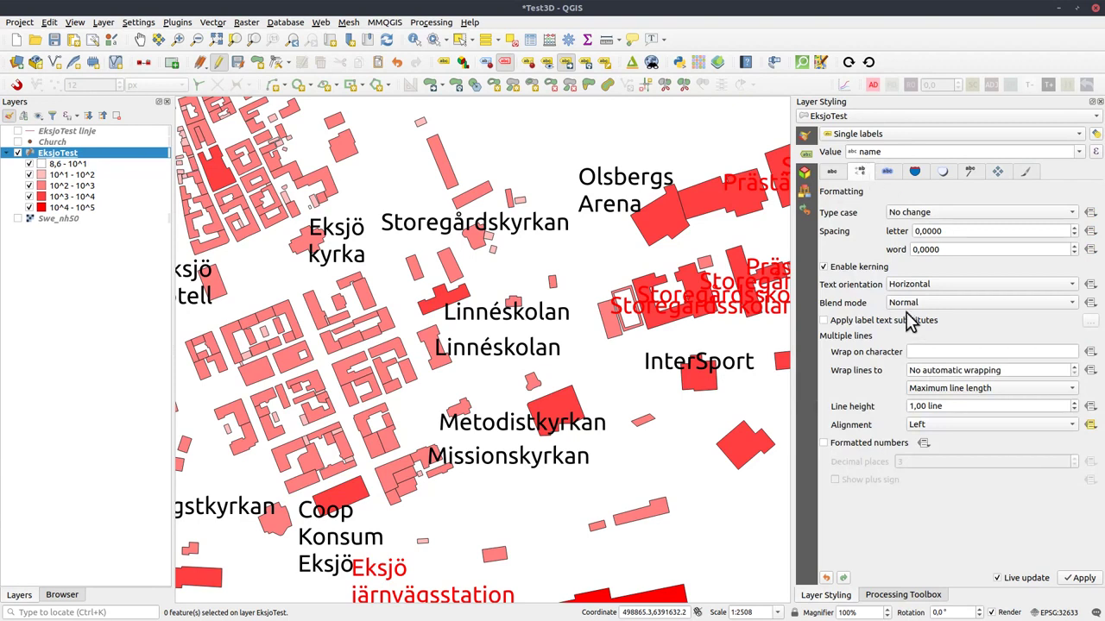
click(953, 427)
click(956, 427)
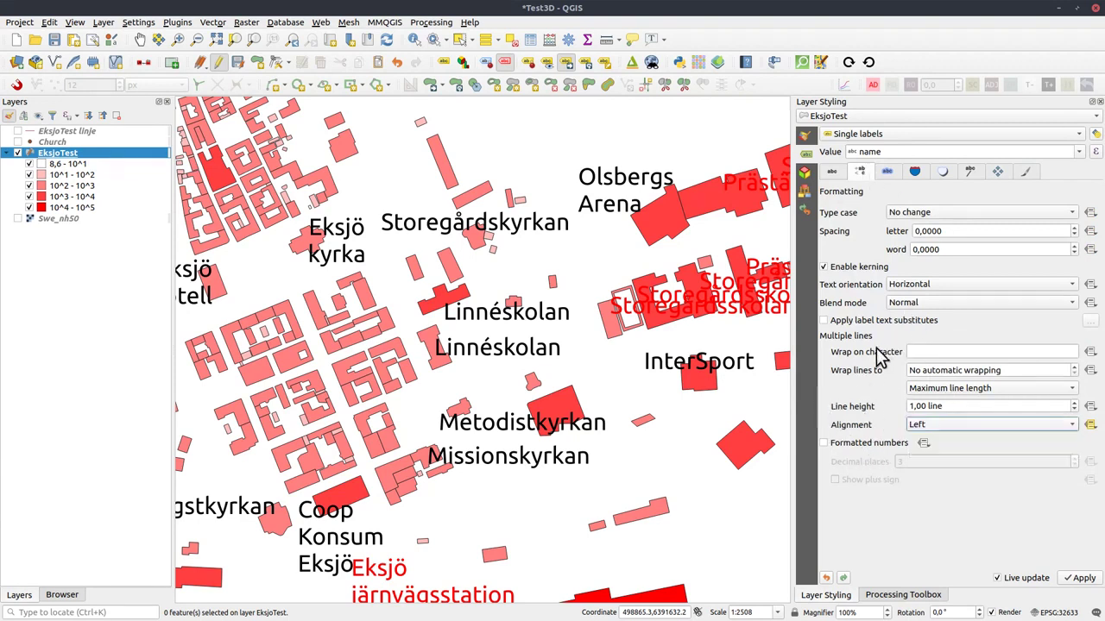
click(931, 286)
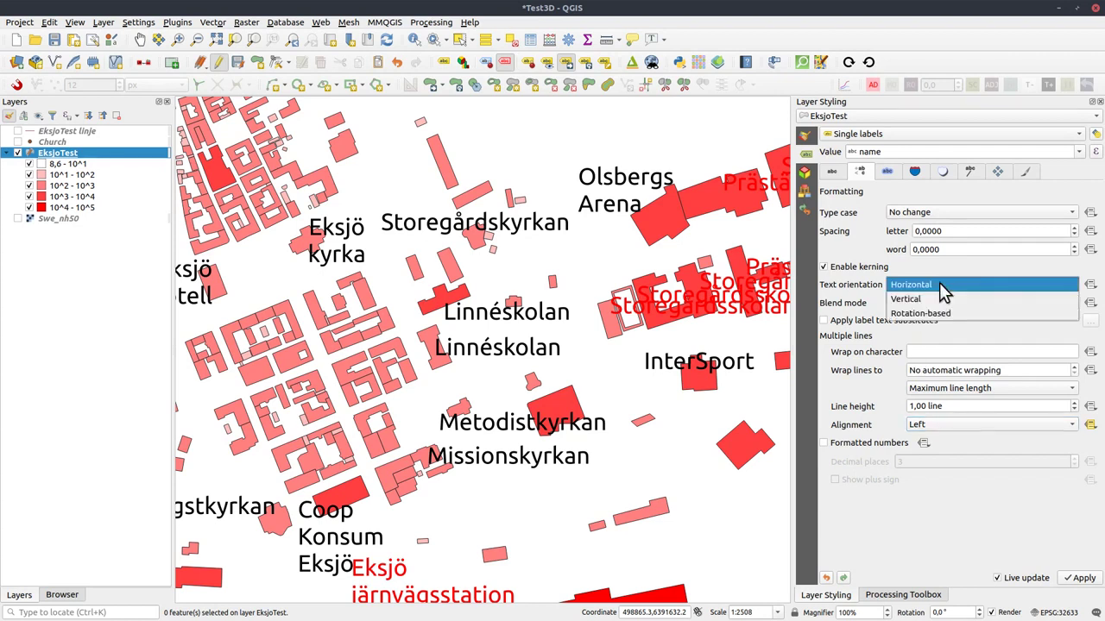
click(923, 300)
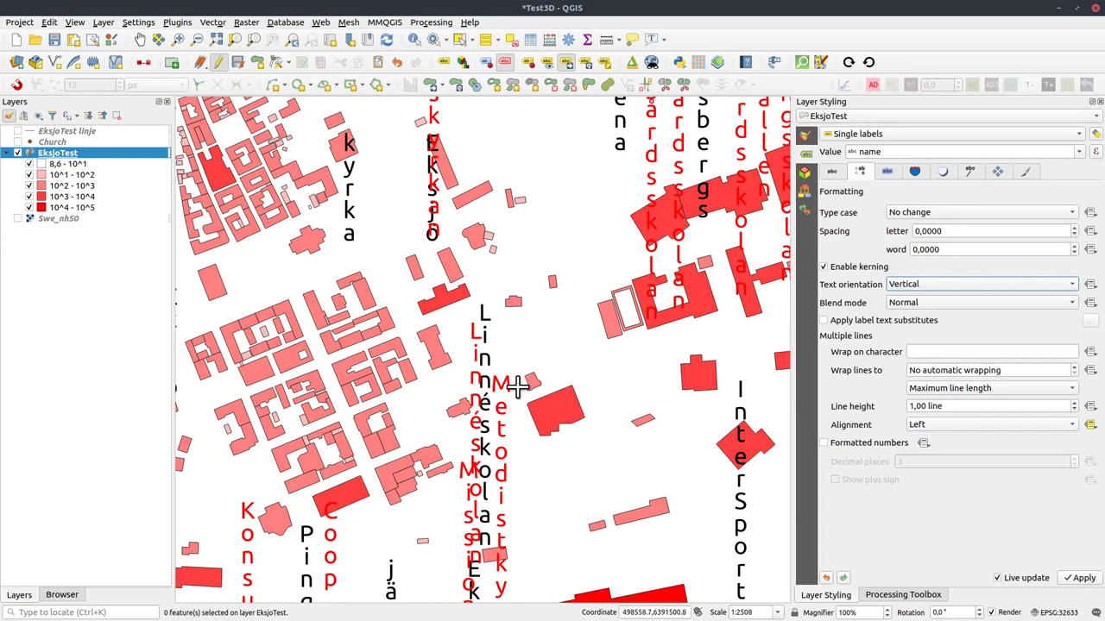
scroll(518, 384, up, 1)
scroll(509, 381, down, 2)
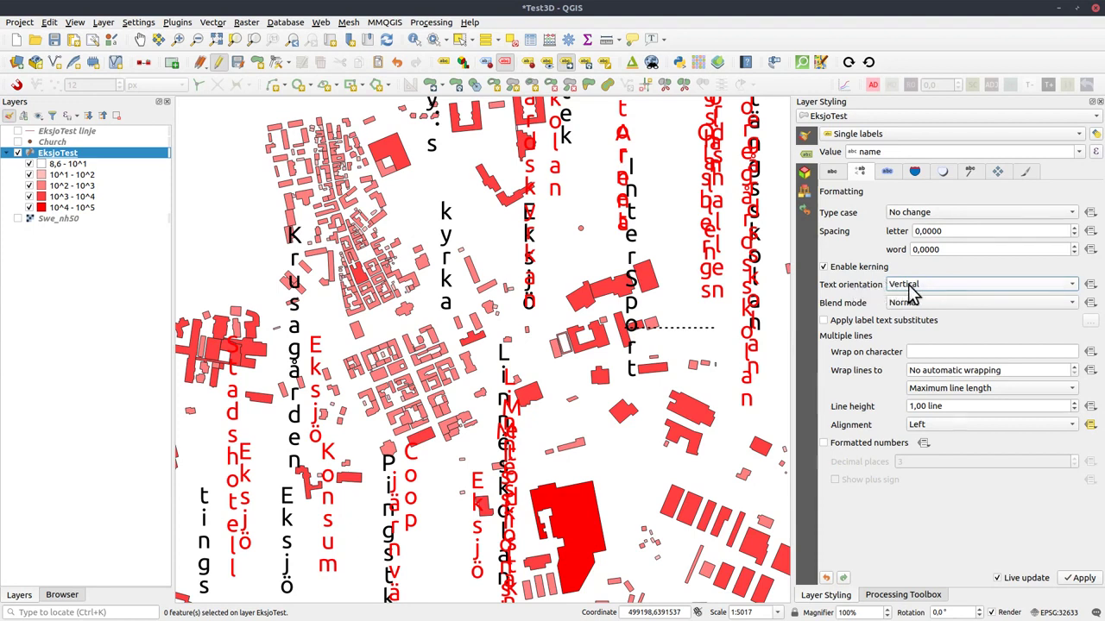
click(936, 285)
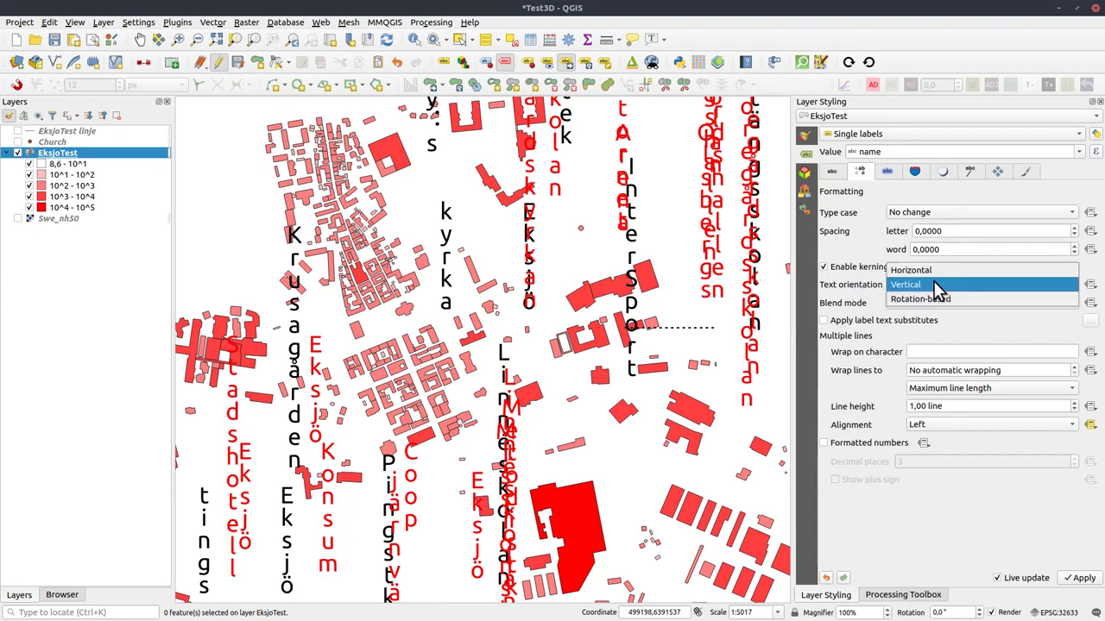
click(928, 271)
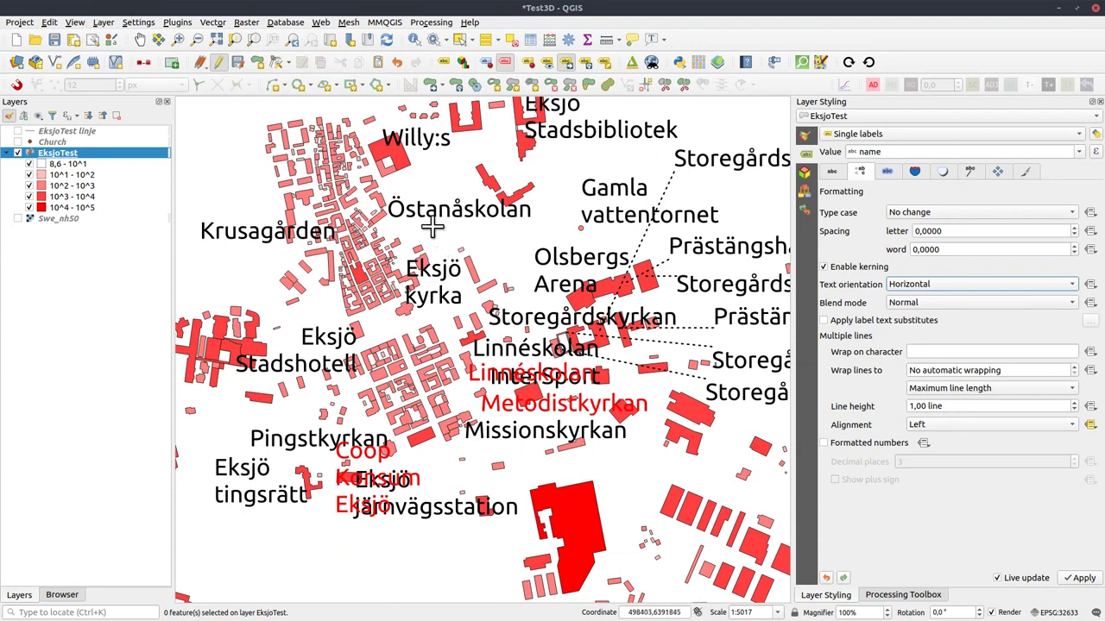
Step: Examine the georeference and GeoPDF options for exporting the map to PDF, and close them without saving
click(50, 23)
mouse_move(21, 24)
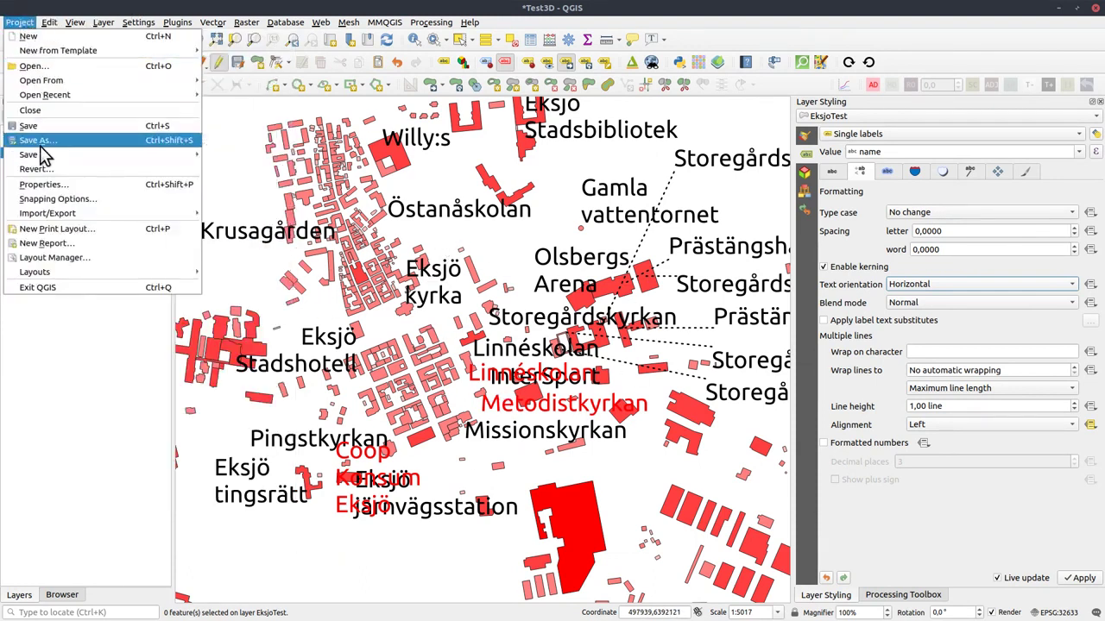
mouse_move(91, 217)
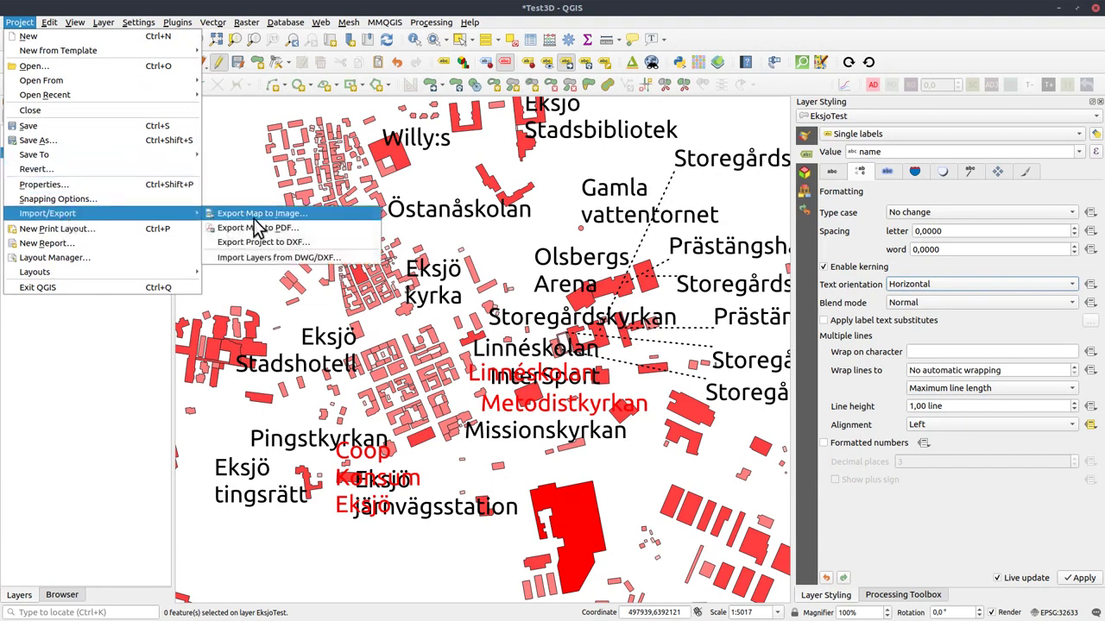
click(282, 231)
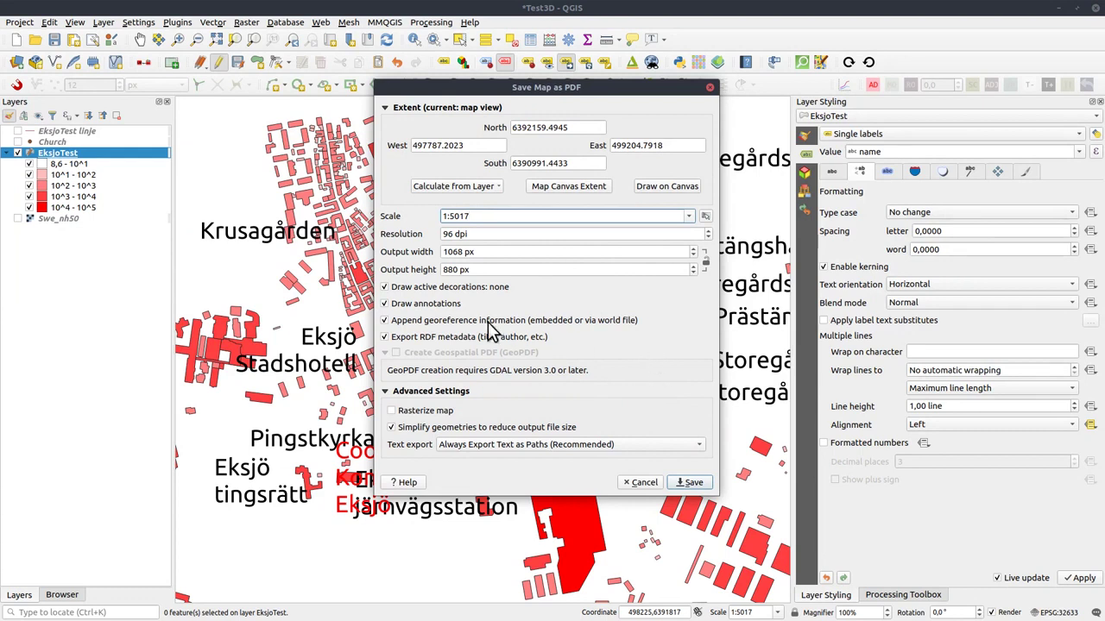
click(385, 320)
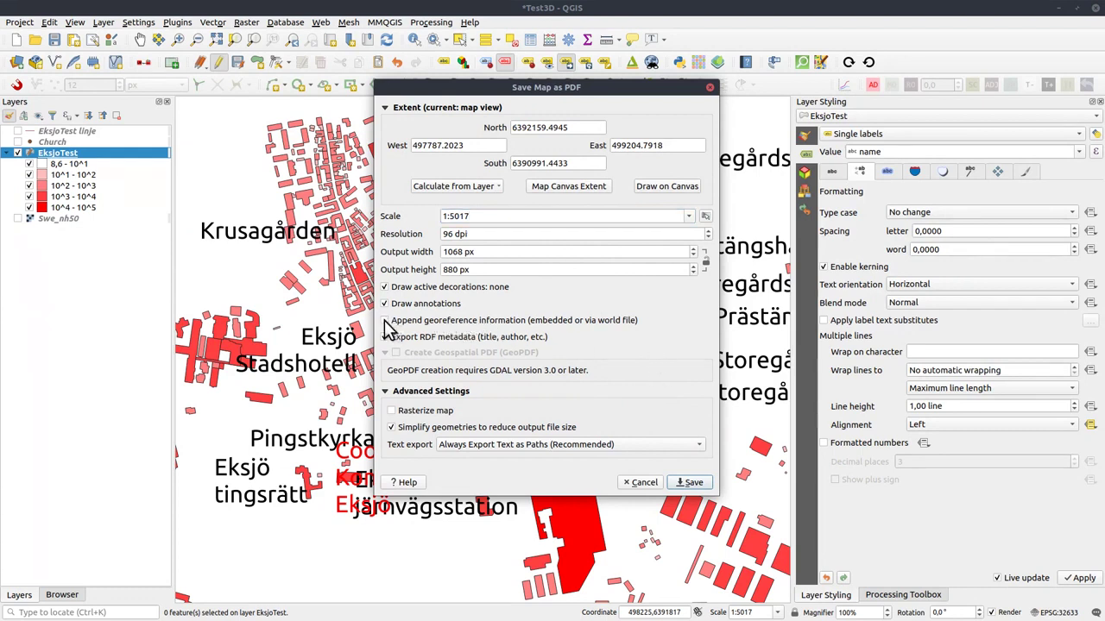
click(385, 320)
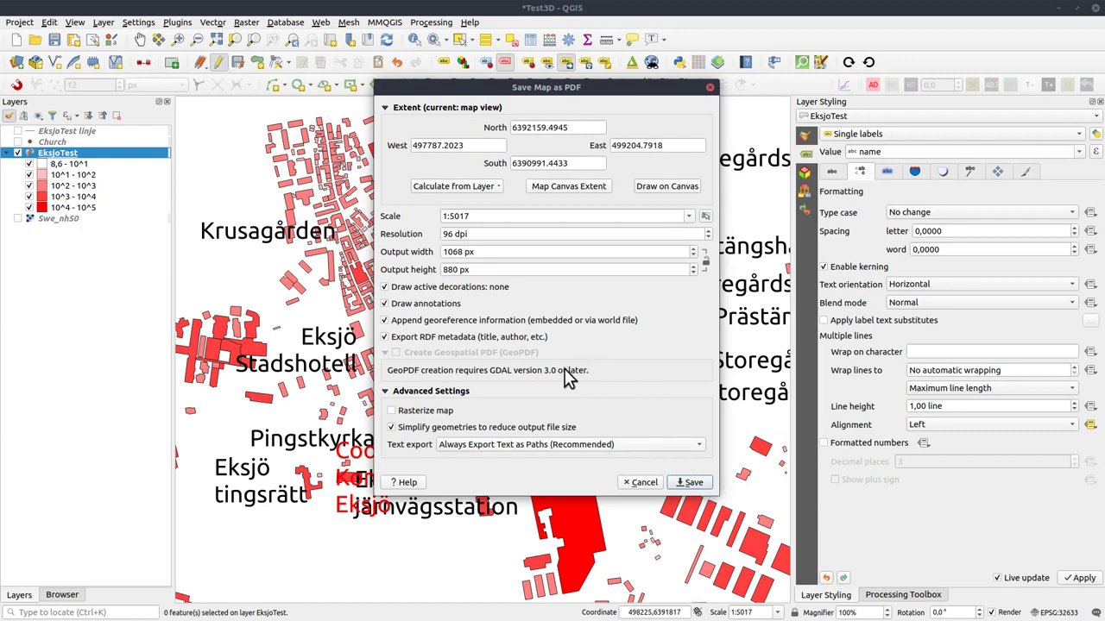
click(643, 482)
Step: Start a new project without saving the current one, and add the OpenStreetMap XYZ tile layer to the map
key(ctrl+n)
click(474, 302)
click(62, 595)
scroll(95, 492, down, 20)
drag(69, 535, 302, 466)
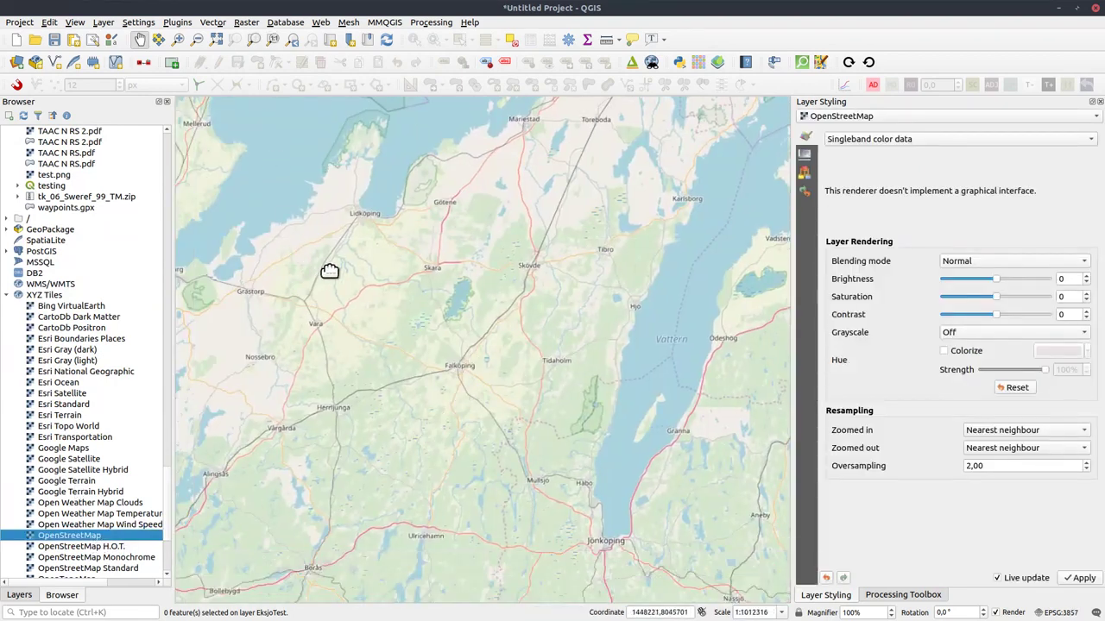
Step: Enable the image decoration for the map and make its black fill colour semi-transparent
click(75, 23)
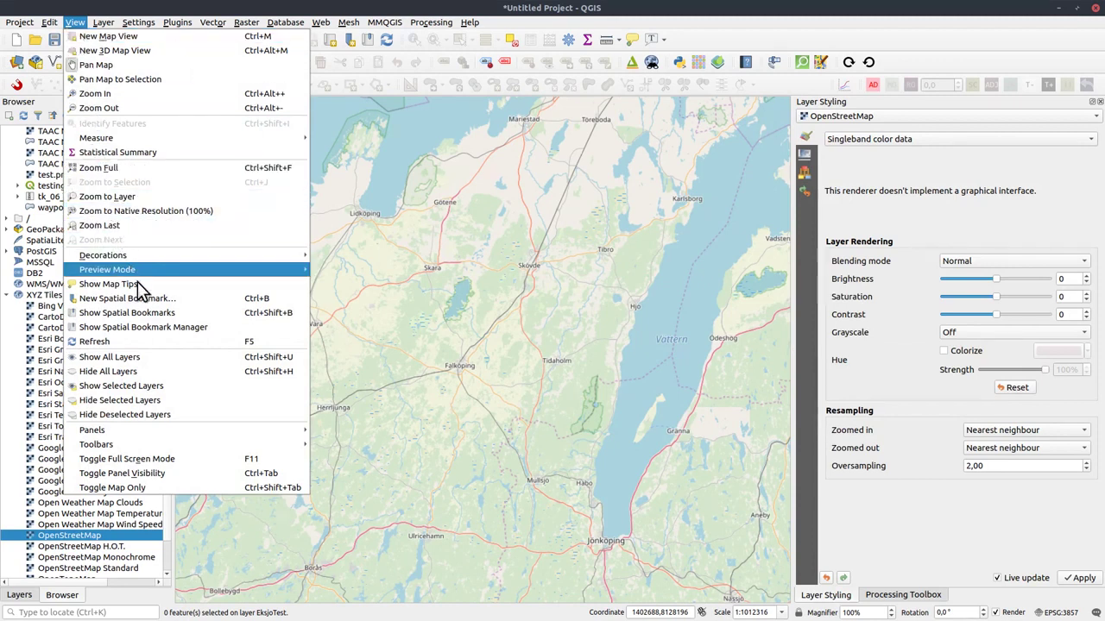
mouse_move(164, 255)
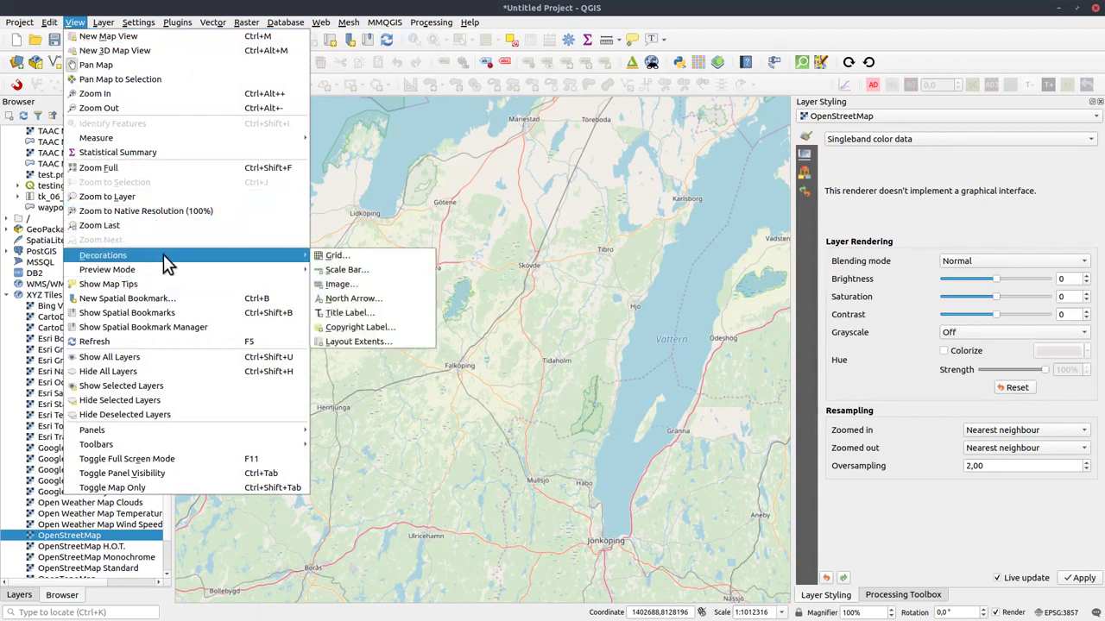
click(343, 284)
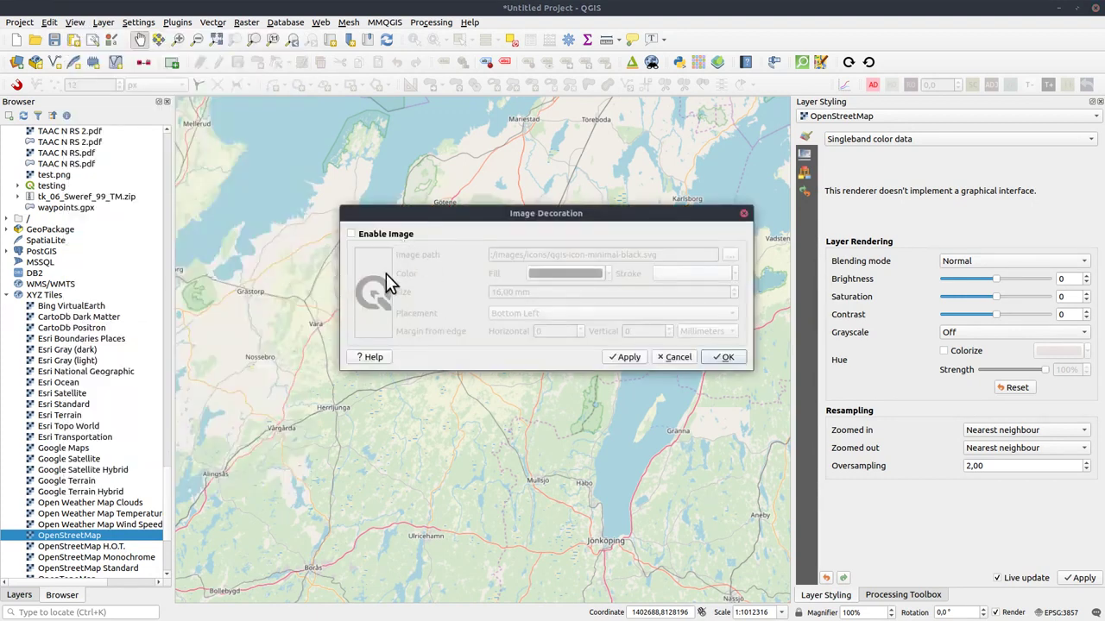
click(351, 234)
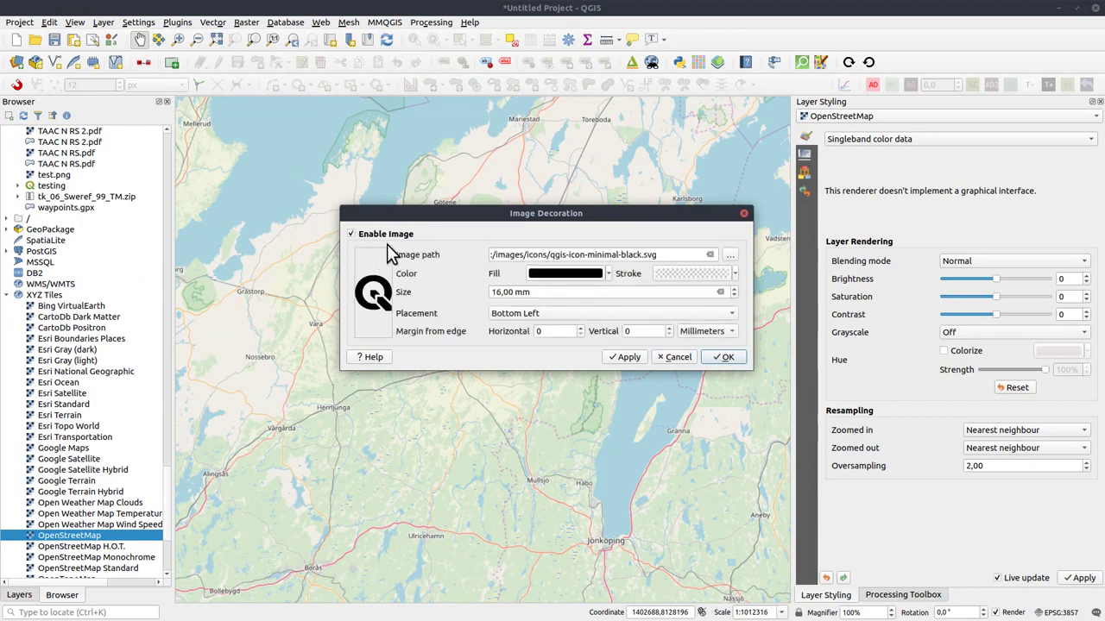
click(609, 274)
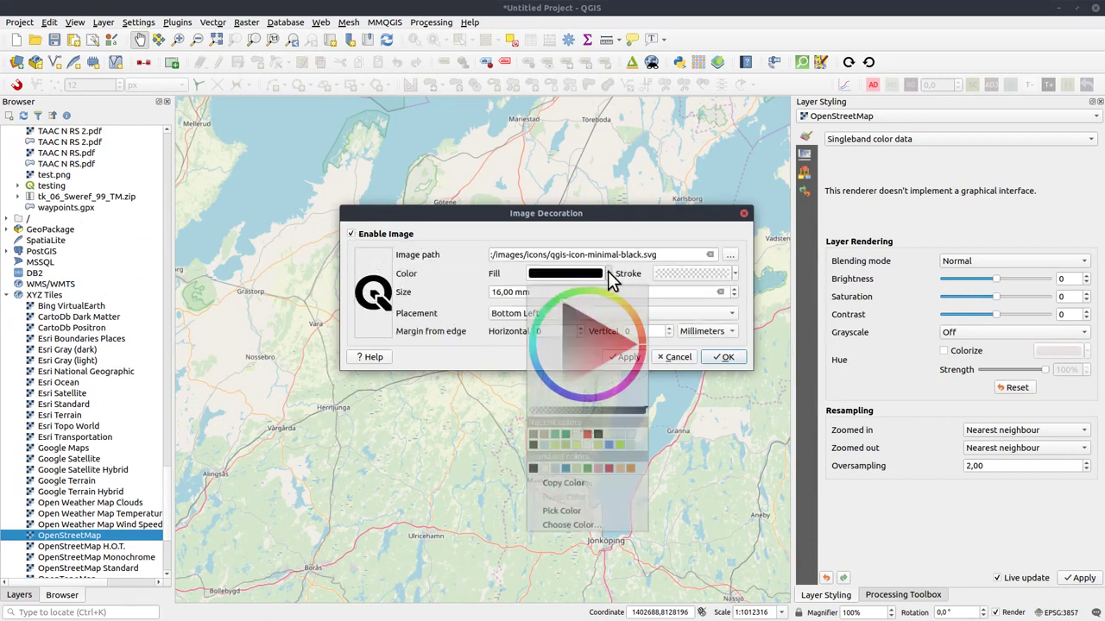
click(576, 411)
drag(577, 411, 580, 411)
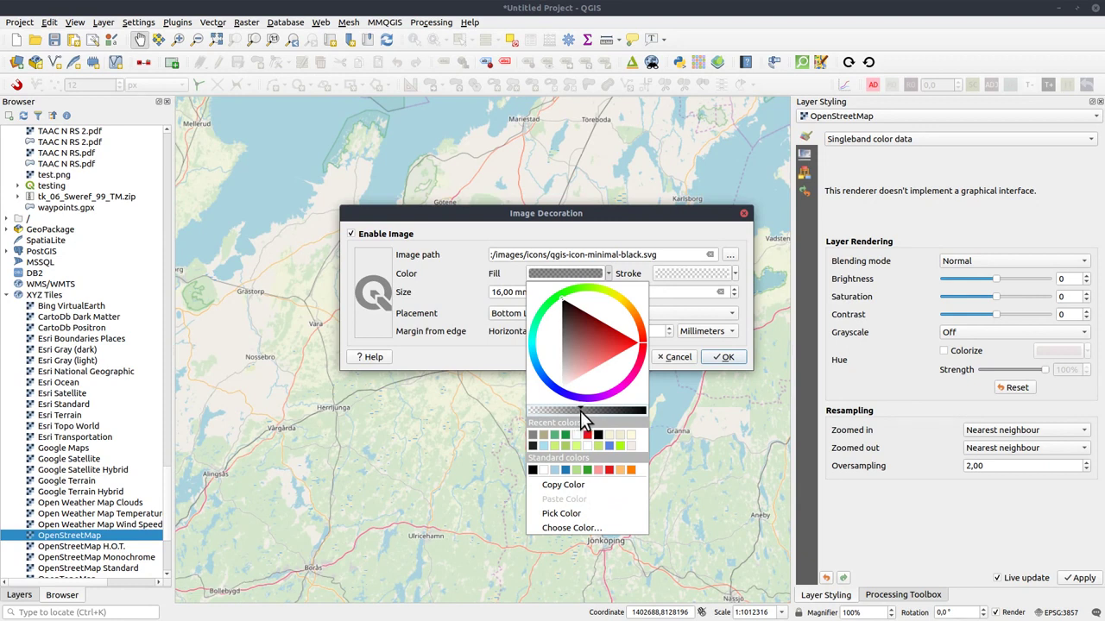
click(499, 337)
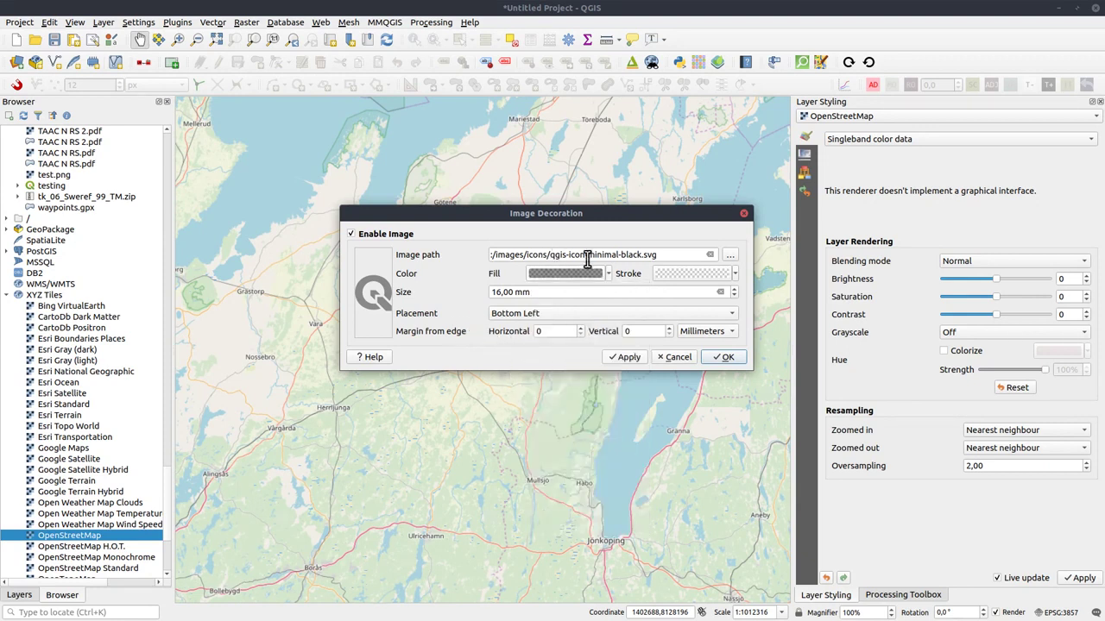
Step: Set the image decoration's horizontal and vertical margins to 9 mm, apply it, and check it across different map areas
click(677, 254)
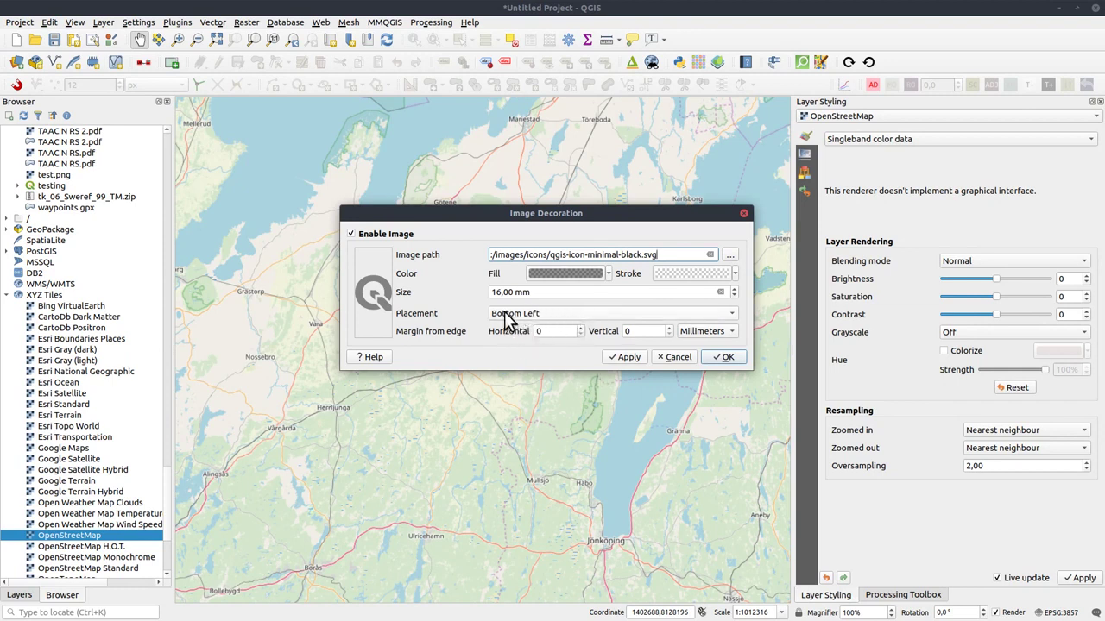
click(552, 333)
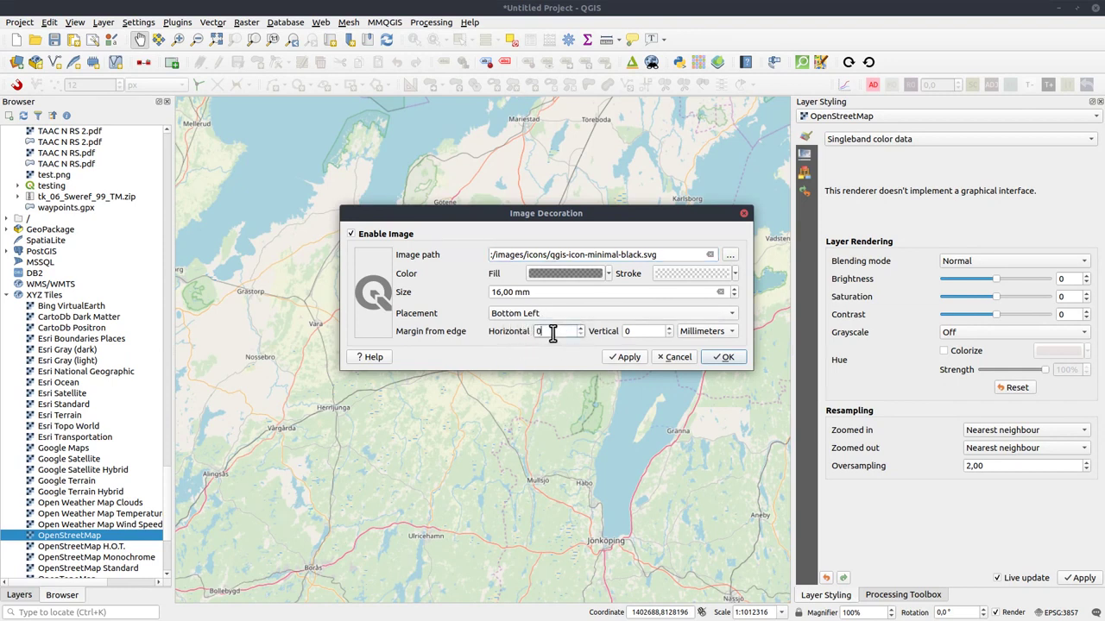
key(Tab)
text(9)
click(628, 356)
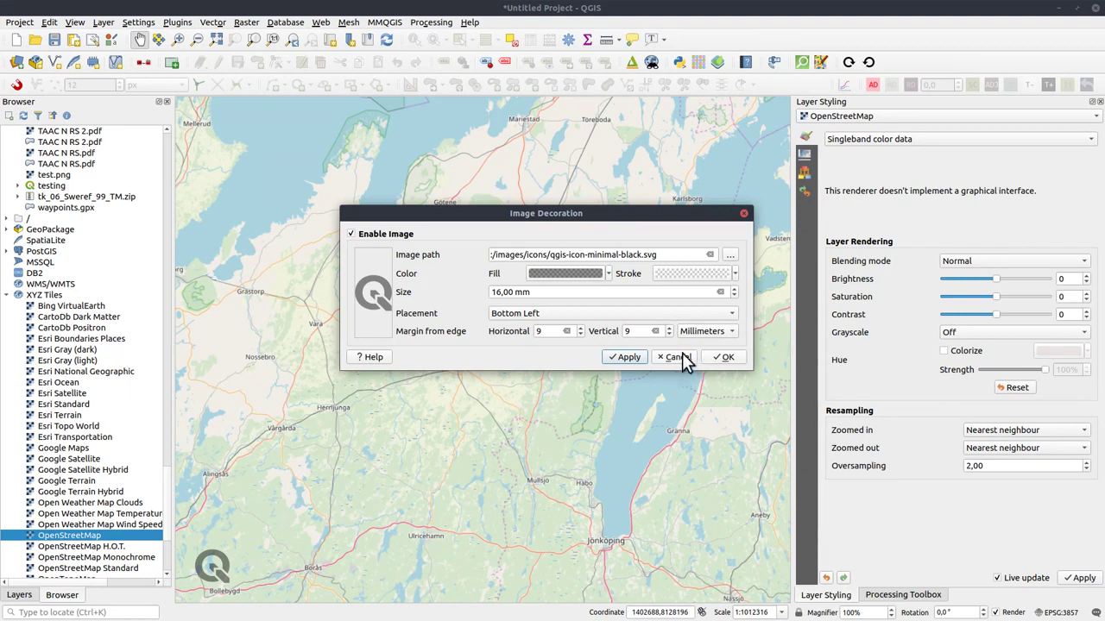
click(725, 357)
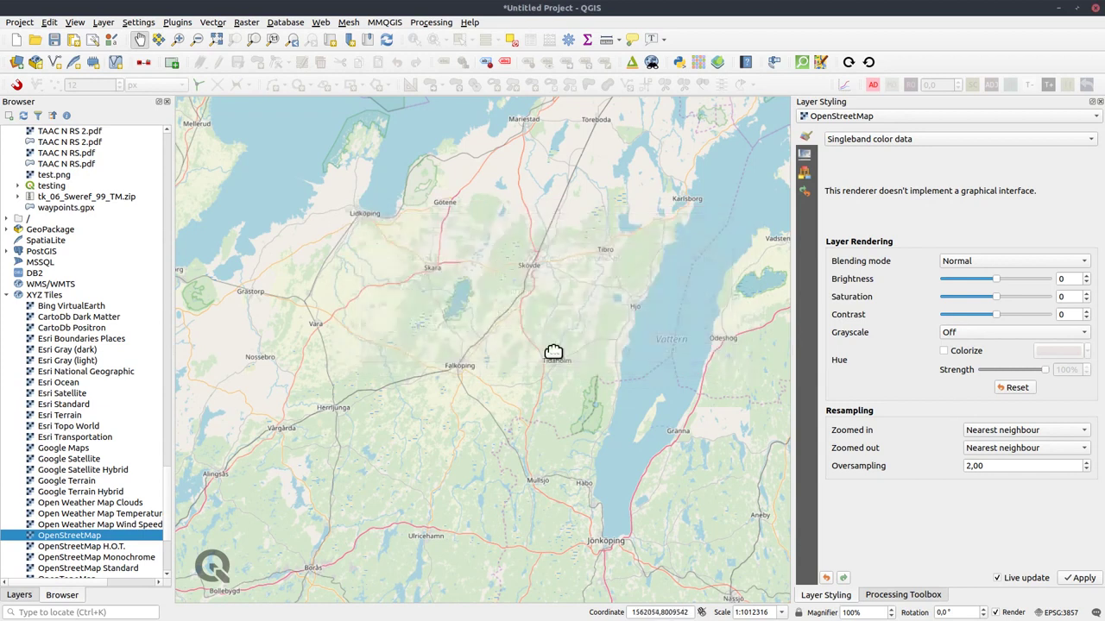
drag(434, 420, 578, 270)
drag(389, 474, 308, 268)
drag(557, 445, 491, 385)
drag(358, 464, 543, 357)
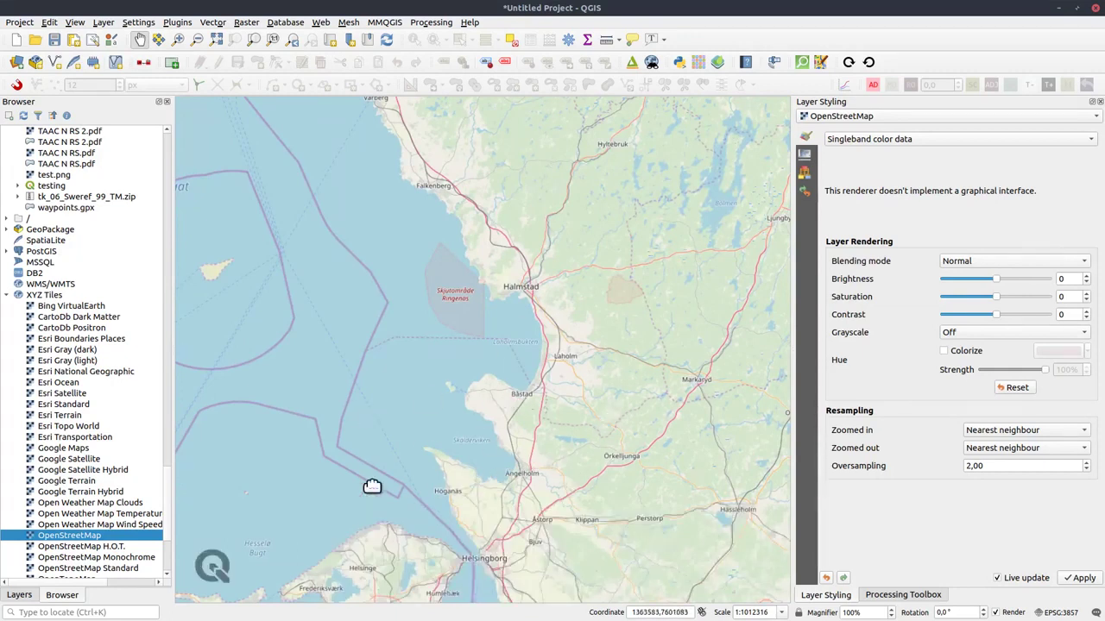
drag(535, 313, 344, 491)
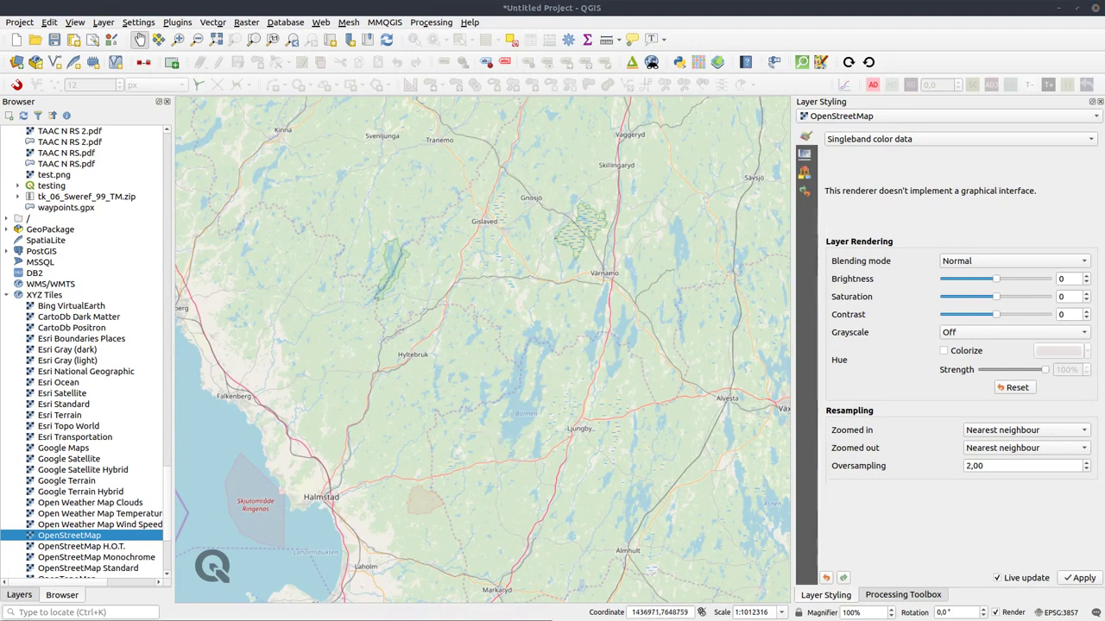
Step: Open the testing project from the browser, and switch to the Test3D project
scroll(9, 302, up, 8)
double_click(146, 458)
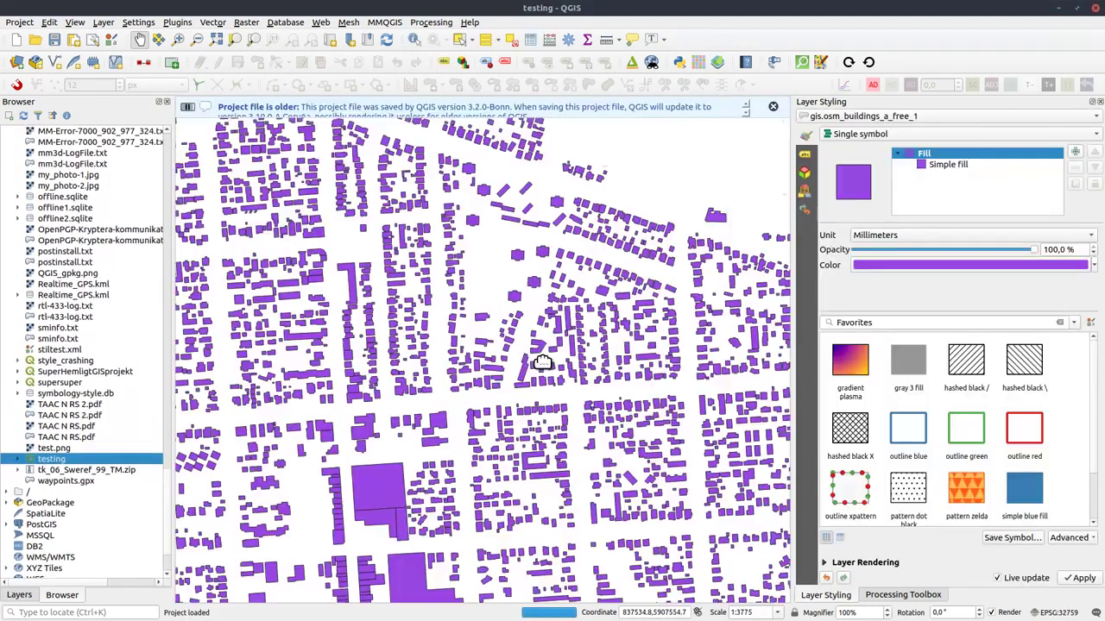
scroll(86, 345, up, 5)
double_click(62, 306)
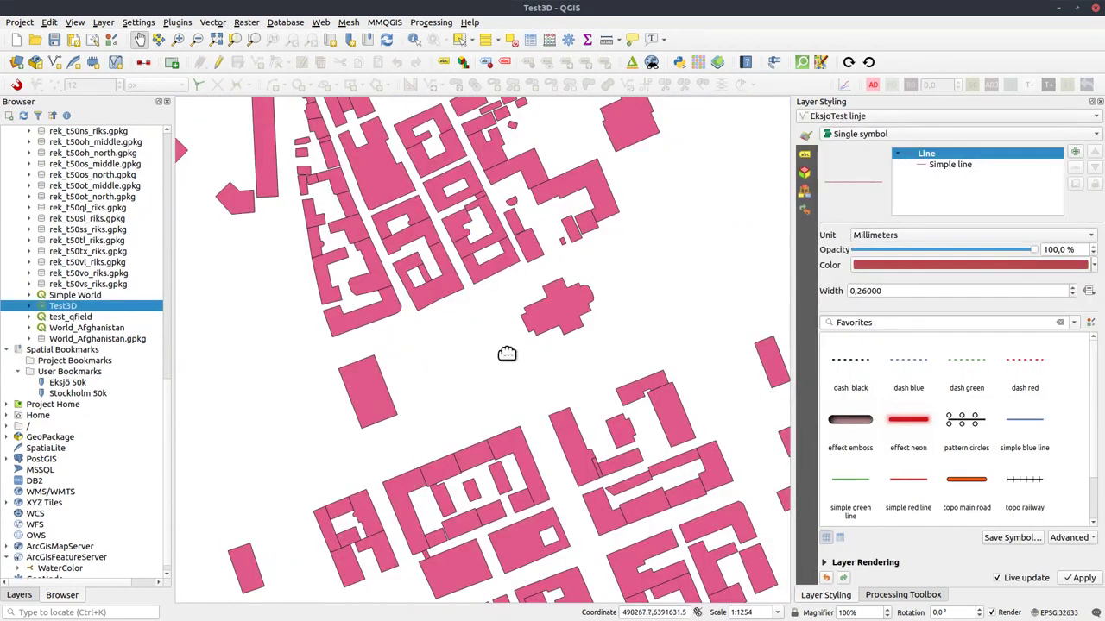
Step: Set the EksjoTest linje layer's 3D rendering to Single symbol
click(804, 173)
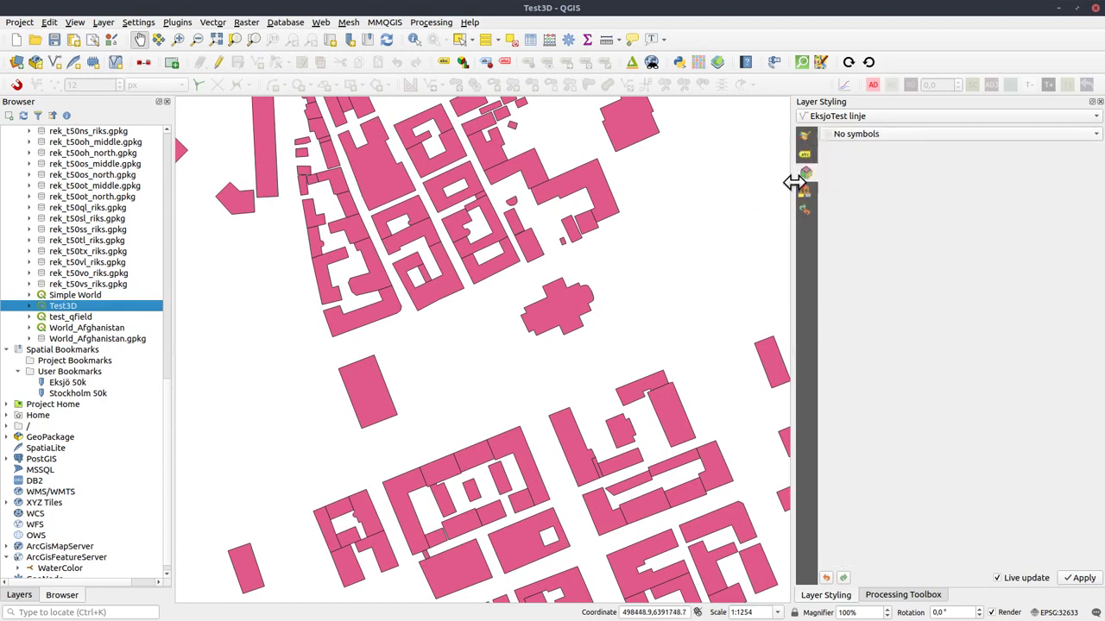
click(871, 134)
click(875, 151)
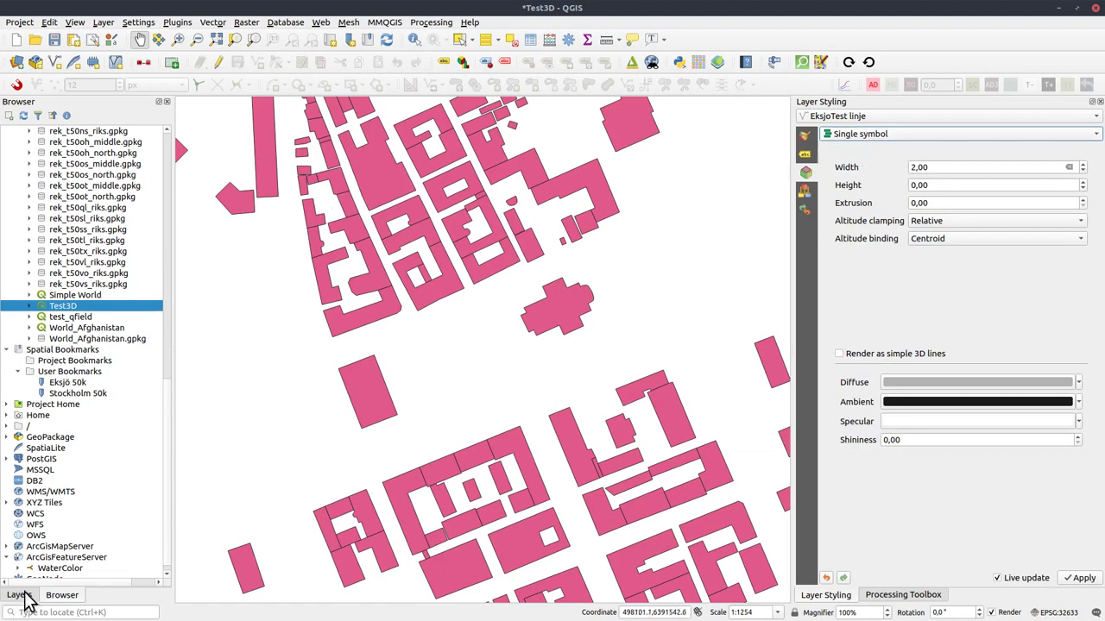
Step: Show the EksjoTest layer's 3D symbol settings and open a new 3D map view of its buildings
click(22, 596)
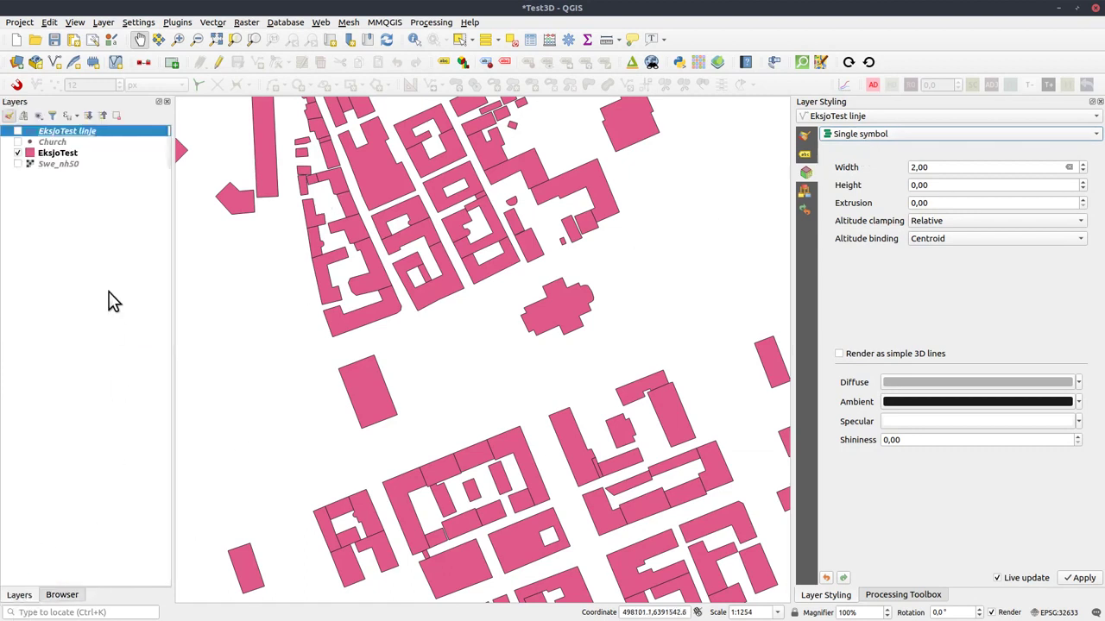
click(51, 153)
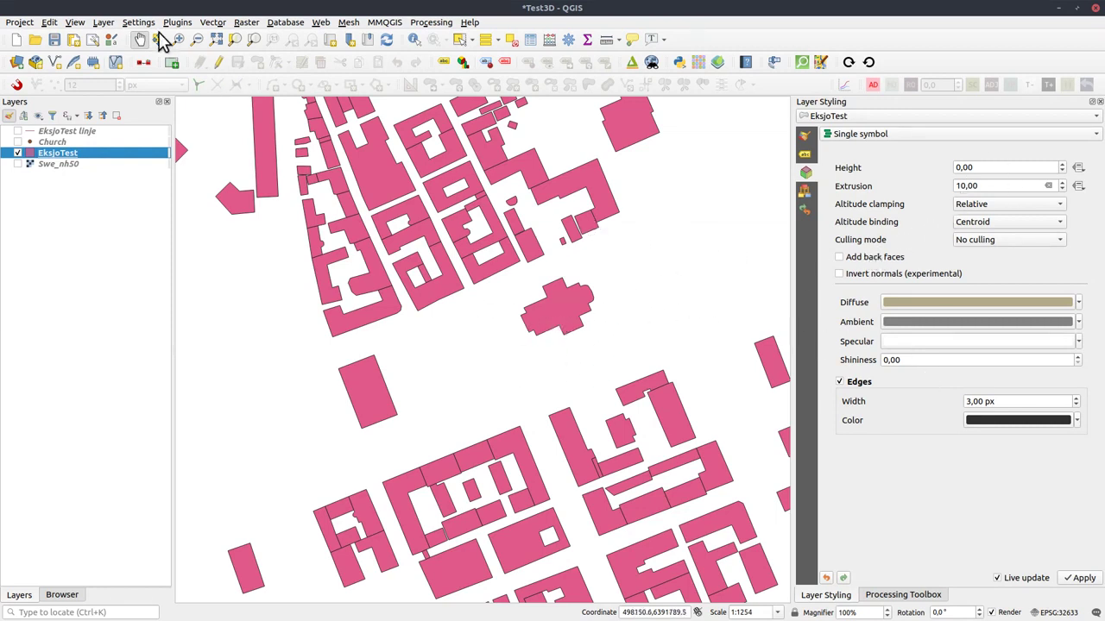
click(75, 23)
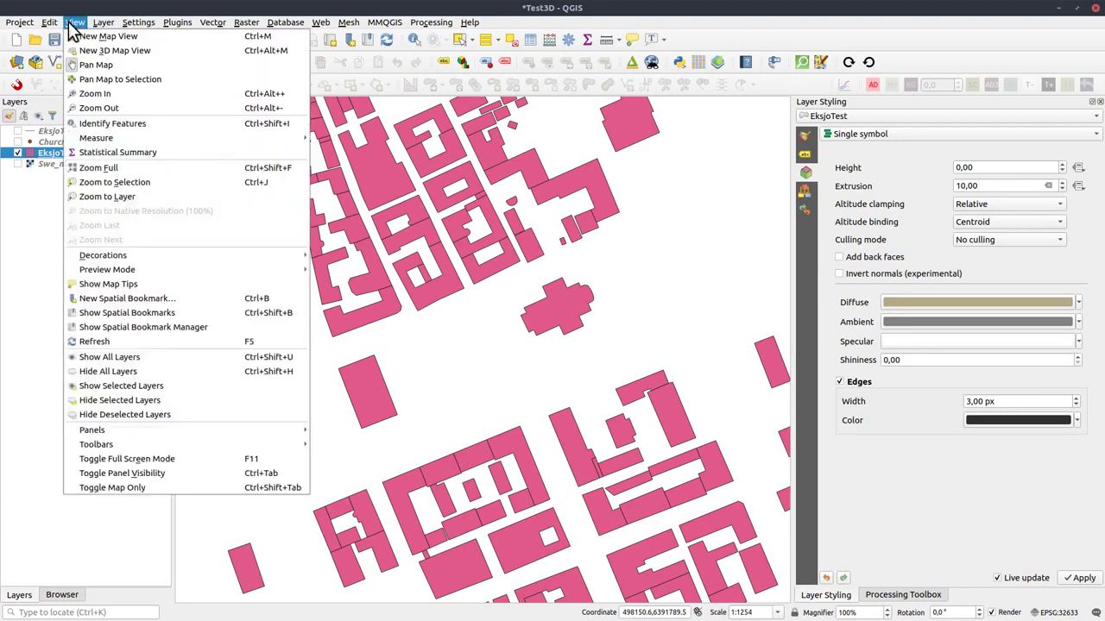
click(112, 50)
drag(830, 349, 474, 418)
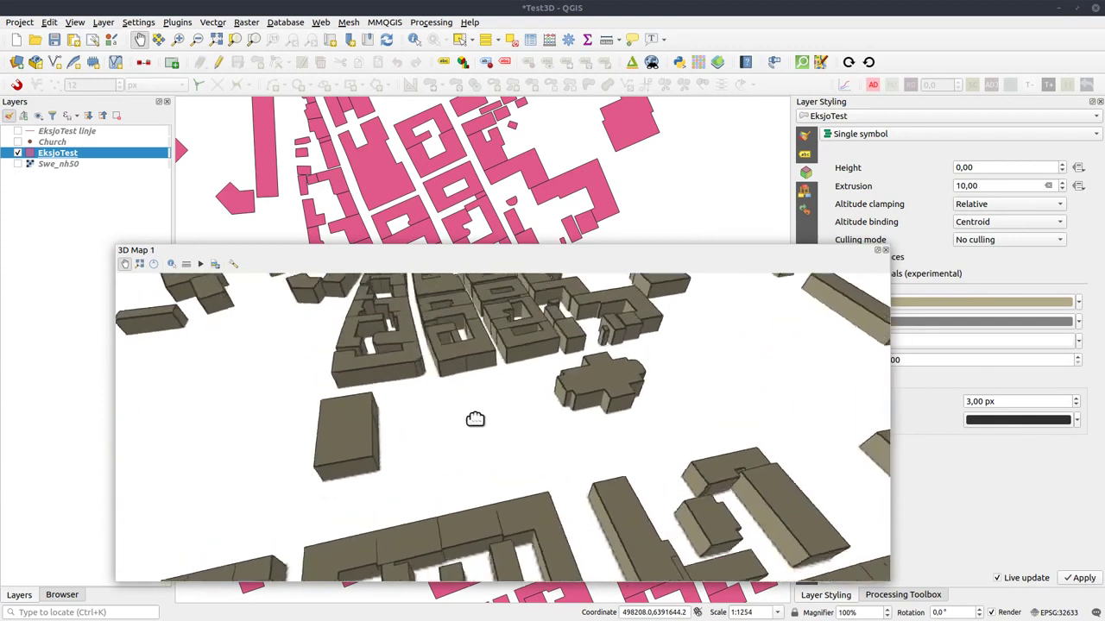
scroll(475, 419, down, 3)
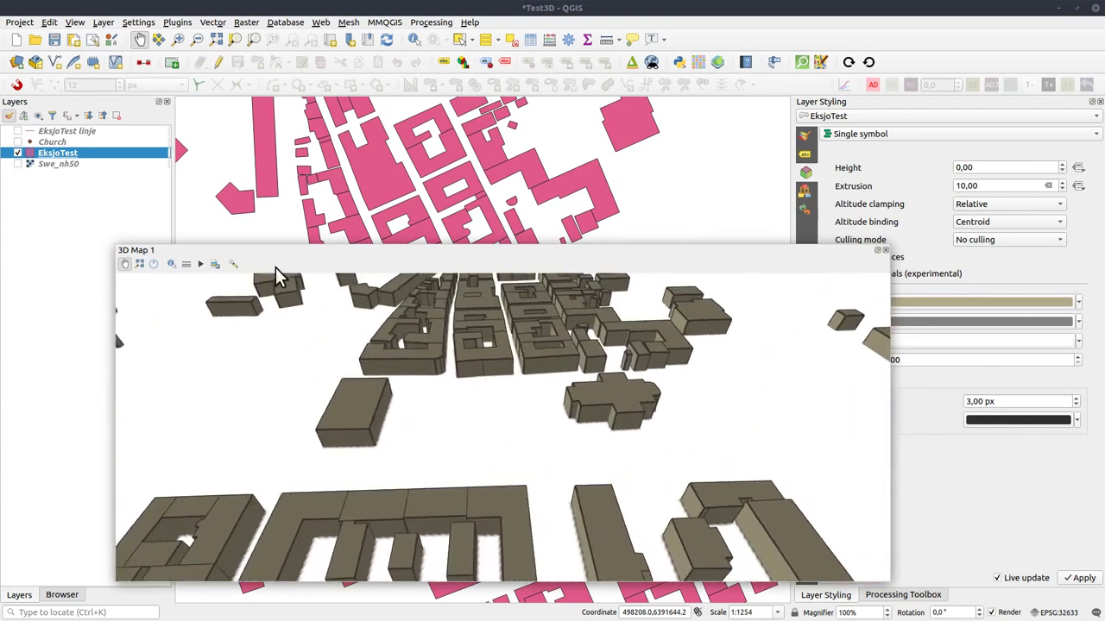
Step: Show the on-screen navigation controls in the 3D map and use them to tilt, rotate and pan the view of the buildings
click(154, 265)
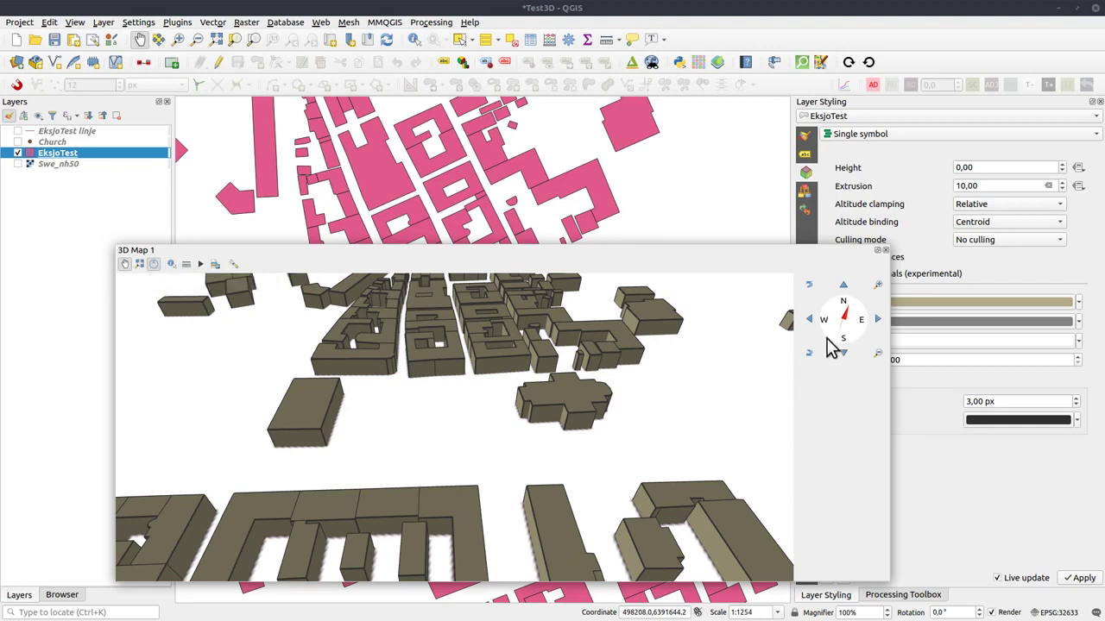
click(812, 286)
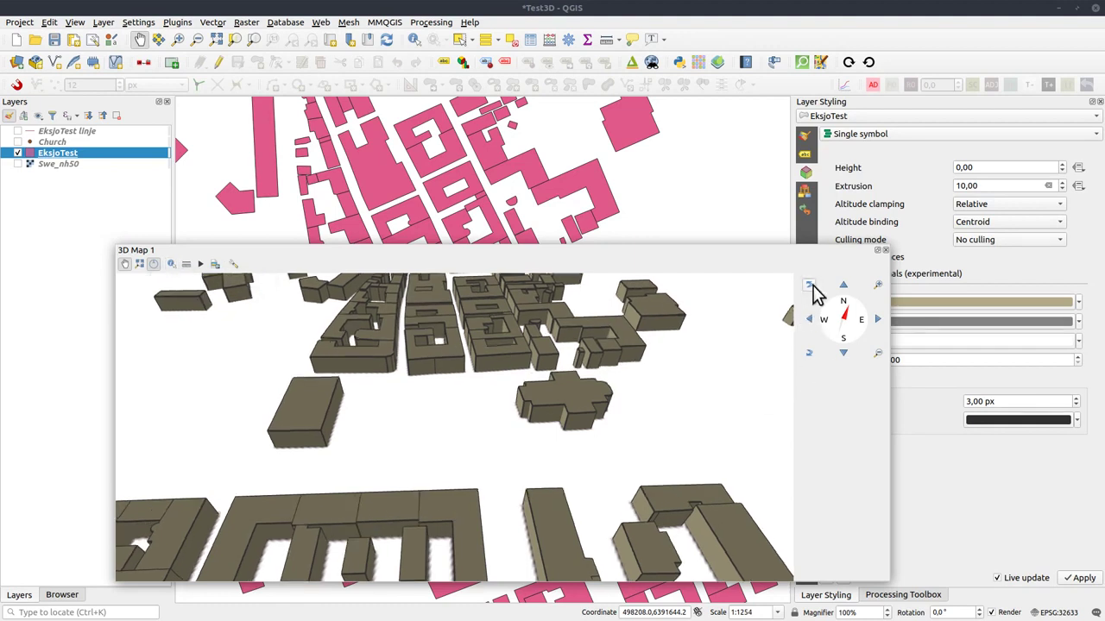
click(813, 350)
mouse_move(843, 315)
mouse_down()
mouse_move(853, 313)
mouse_move(843, 304)
mouse_up()
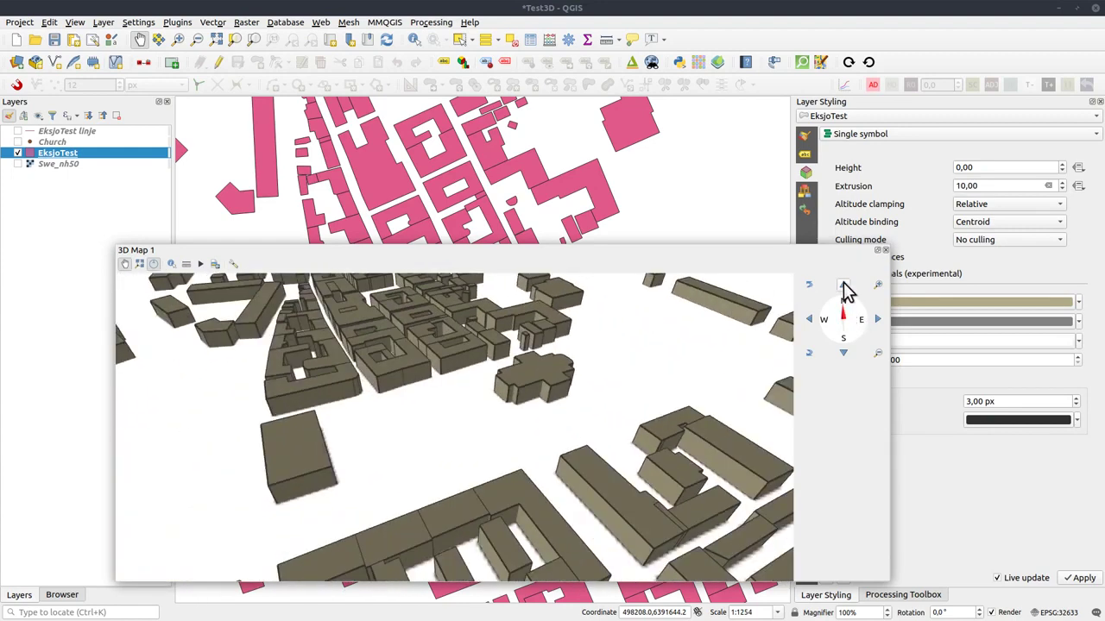
click(843, 286)
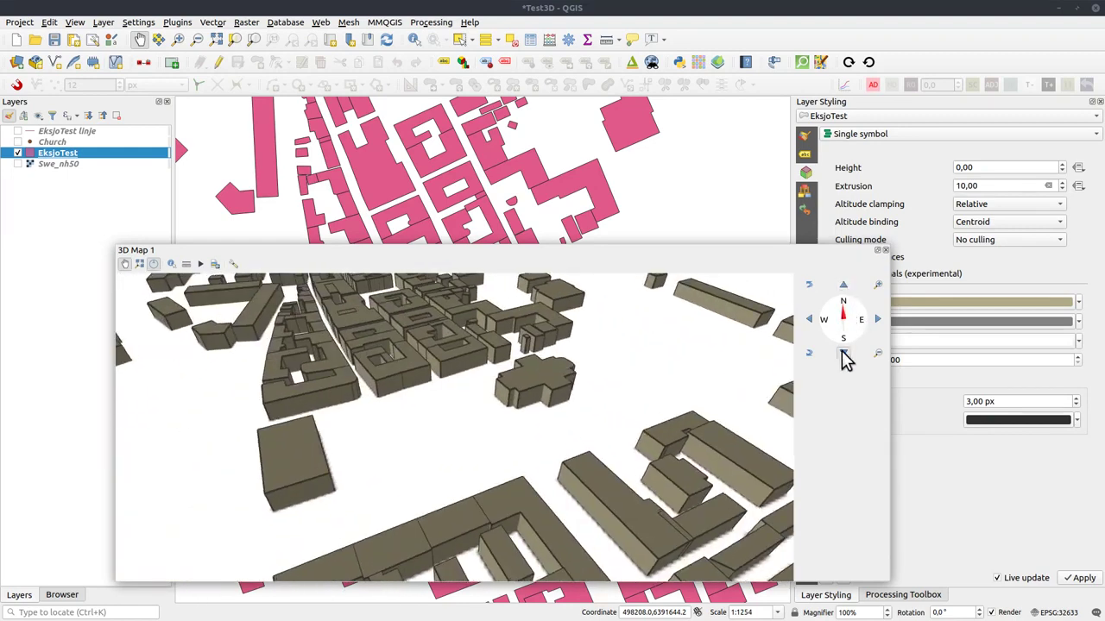
click(843, 353)
click(811, 319)
click(876, 320)
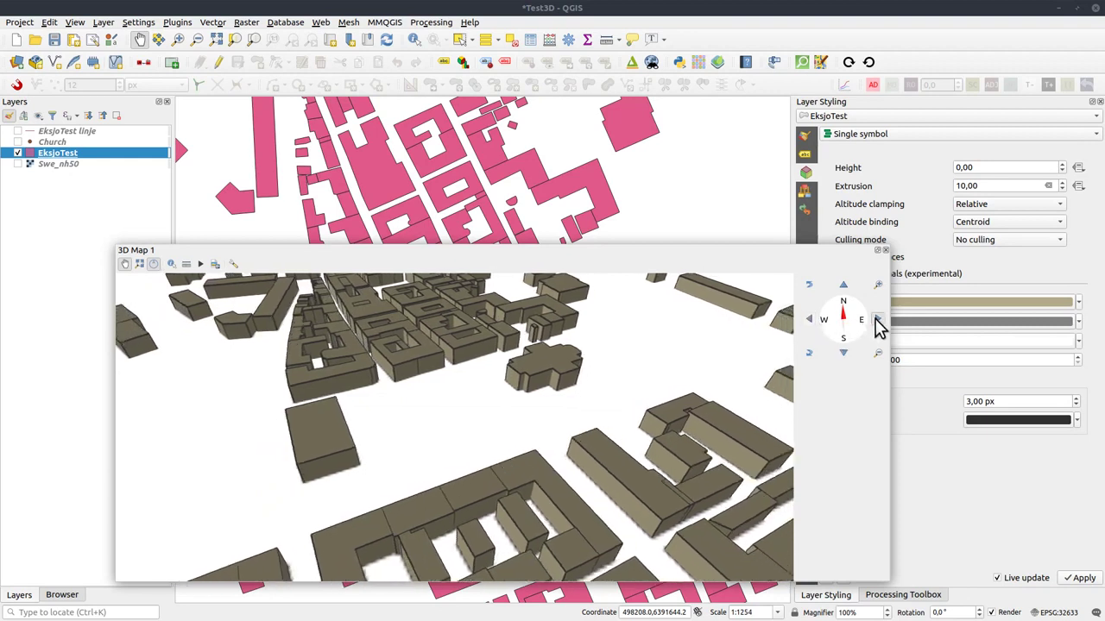
Step: Examine the extruded buildings around the cross-shaped building in the 3D map from closer up and from several viewing angles
drag(437, 425, 355, 400)
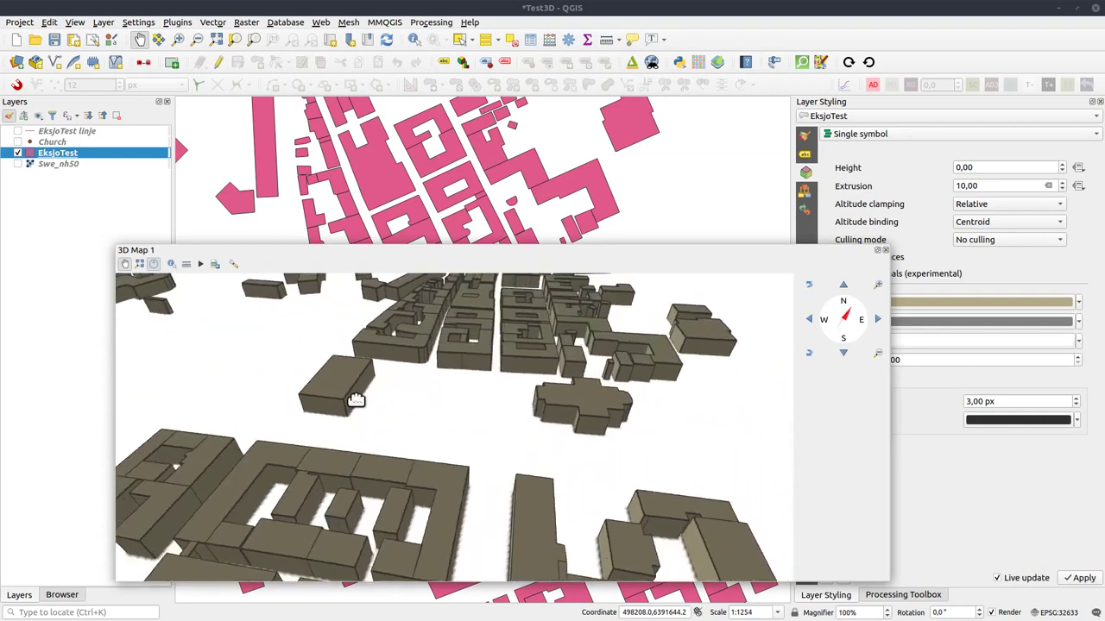
drag(422, 440, 453, 431)
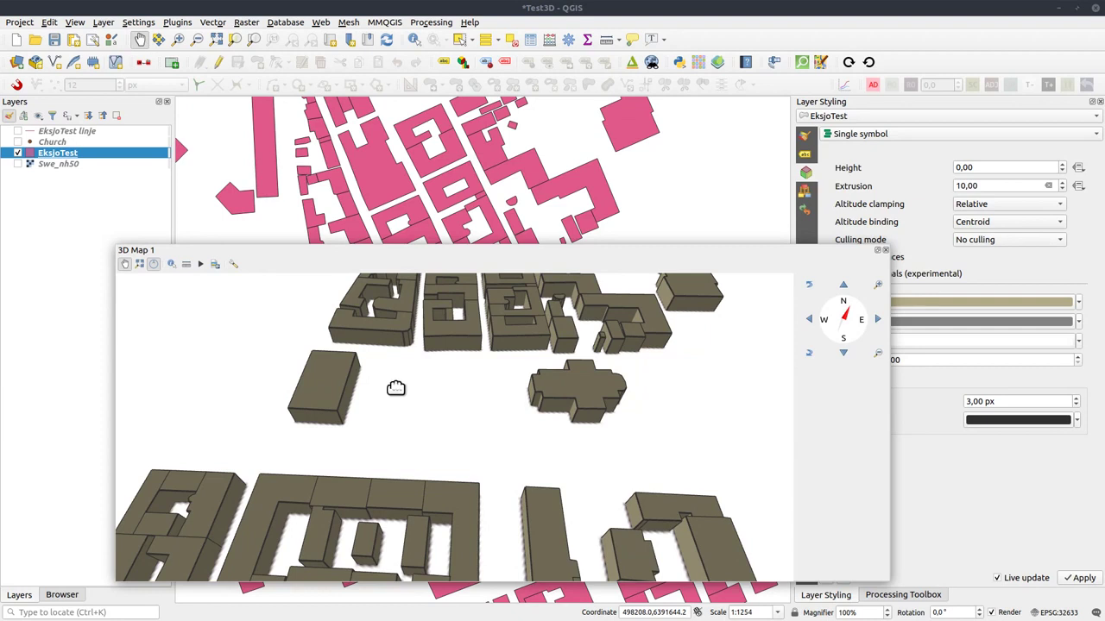
scroll(413, 402, up, 5)
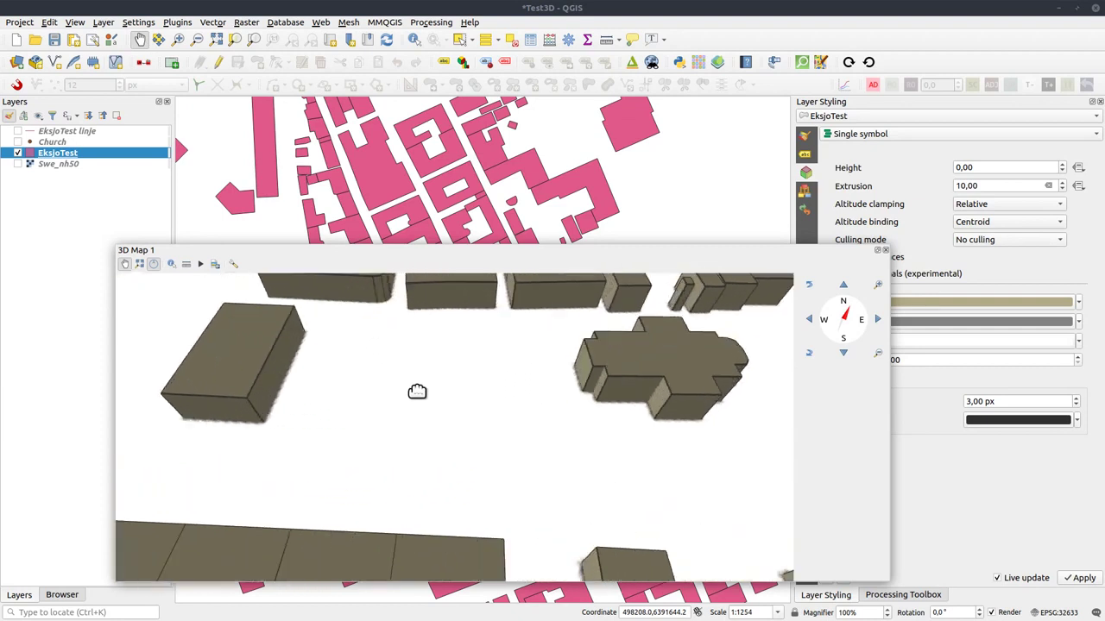
drag(426, 389, 384, 392)
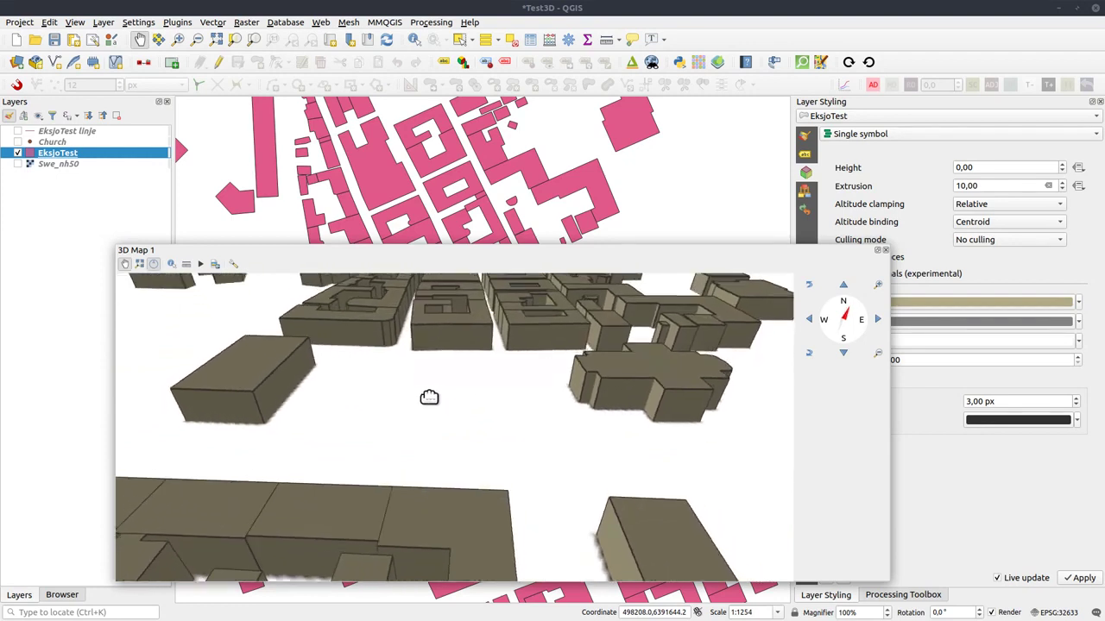
drag(429, 396, 553, 381)
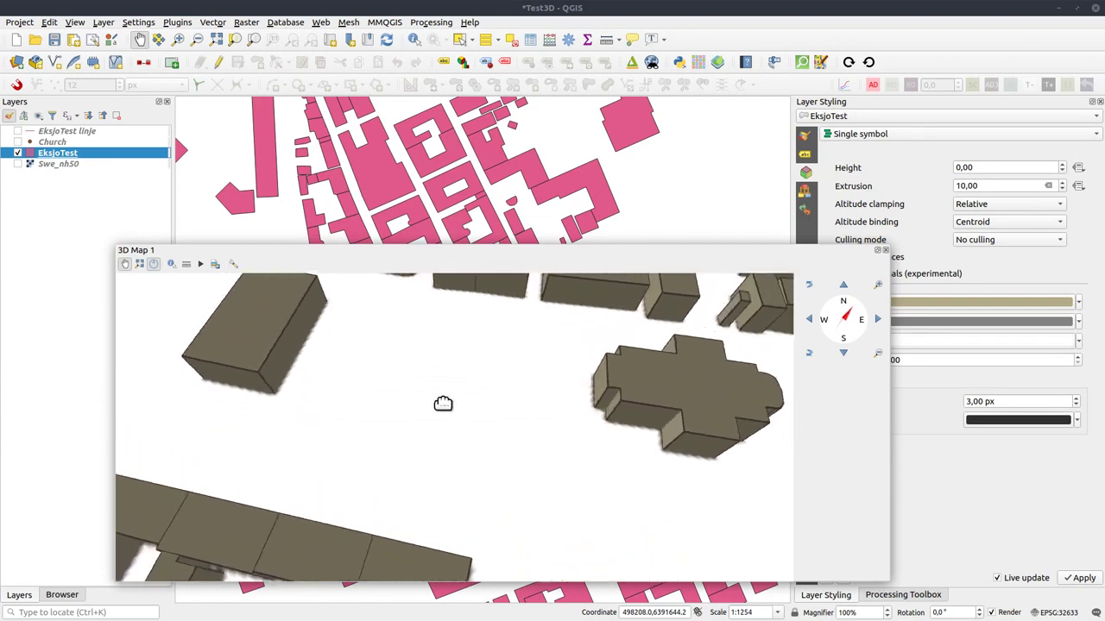
drag(419, 397, 415, 434)
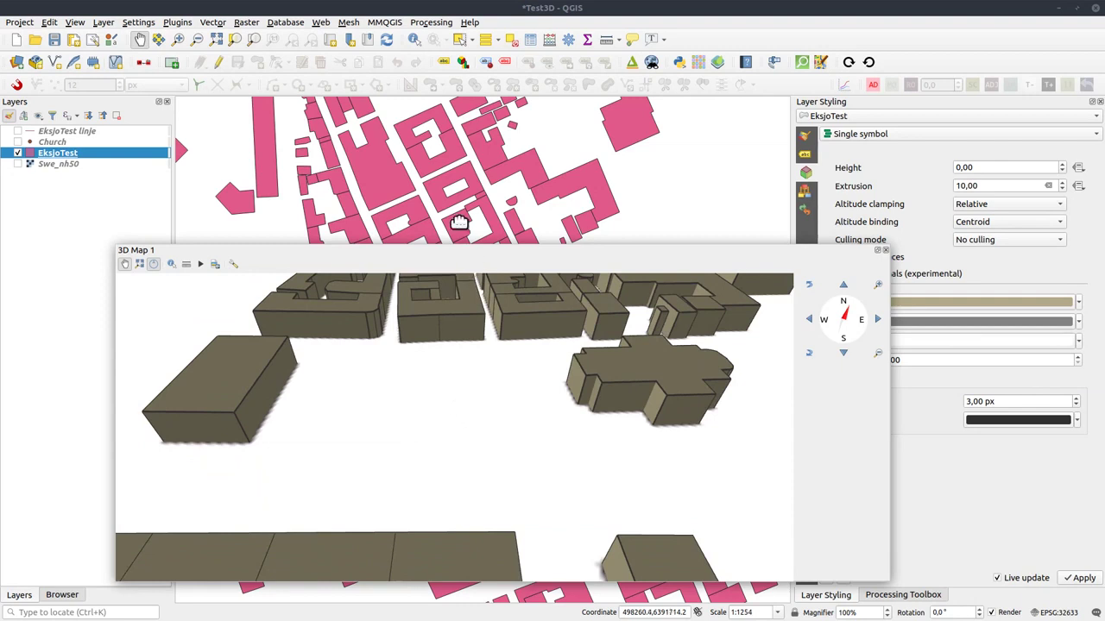
Step: Activate the feature selection tool for the EksjoTest buildings in the 2D map
drag(427, 184, 446, 155)
scroll(421, 192, down, 1)
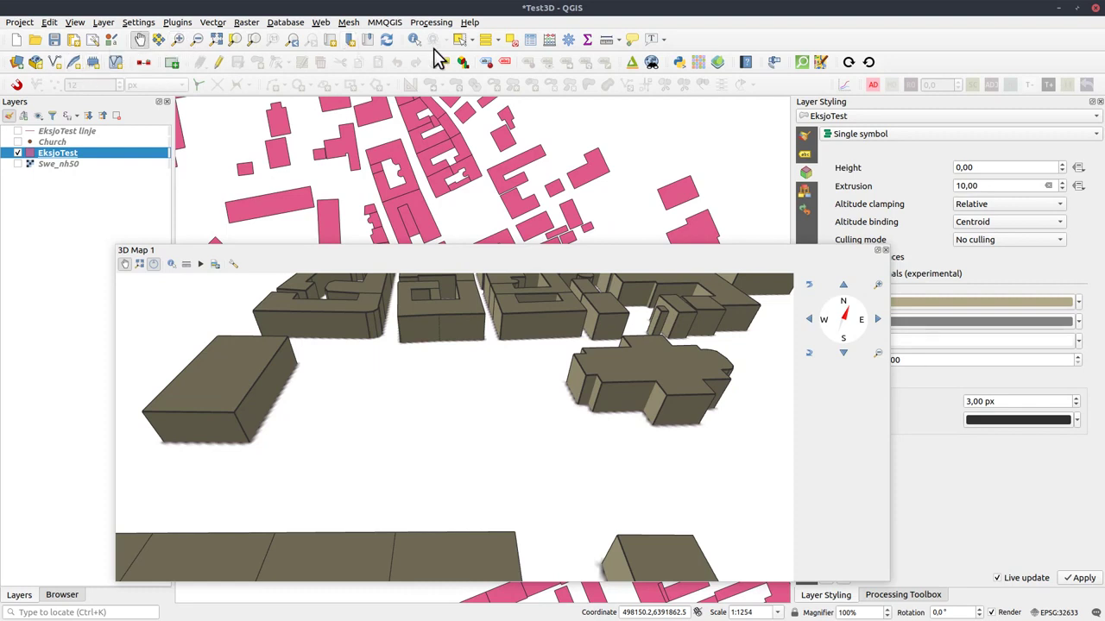
click(459, 39)
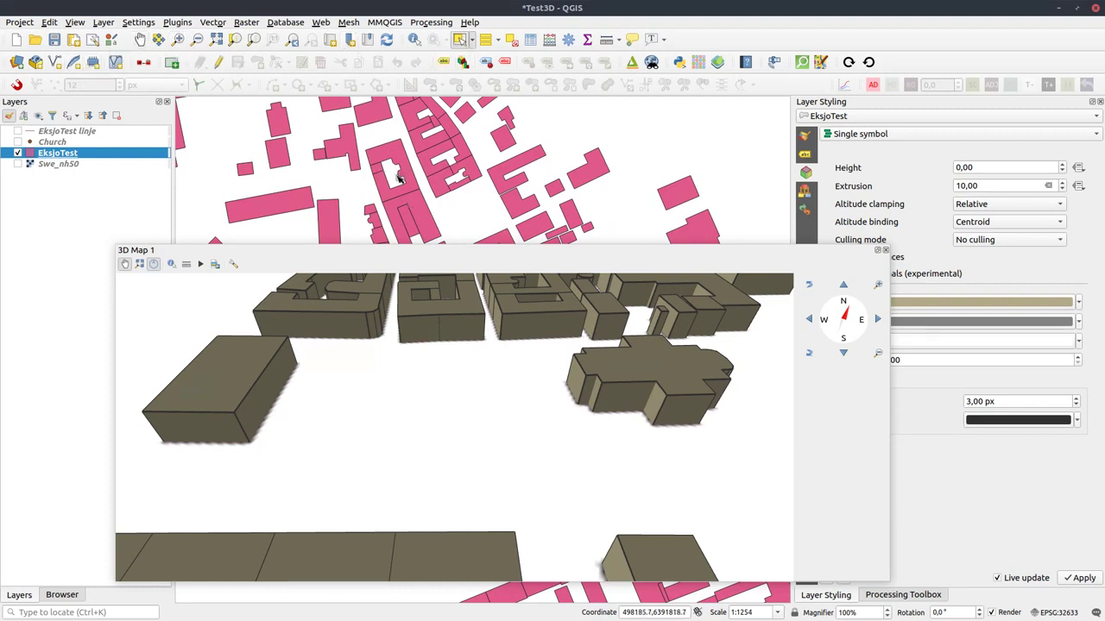
Step: Examine the extruded buildings around the church in the 3D map from different tilt, rotation and zoom positions
mouse_move(404, 177)
mouse_down()
mouse_move(419, 185)
mouse_move(352, 136)
mouse_move(458, 197)
mouse_move(394, 178)
mouse_move(438, 185)
mouse_move(423, 205)
mouse_move(413, 175)
mouse_up()
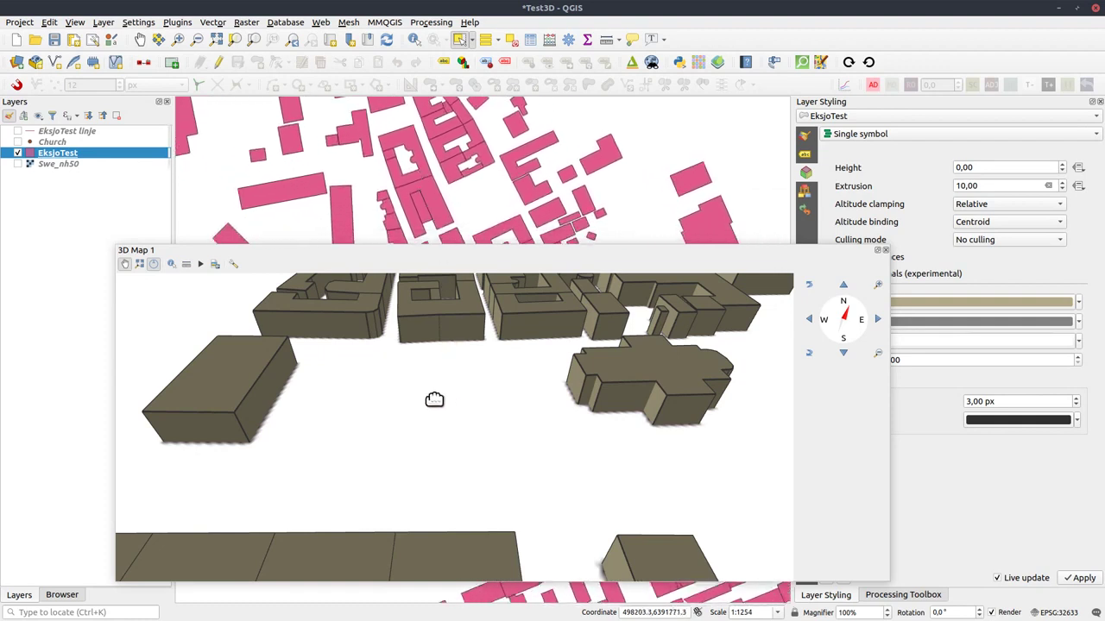
scroll(437, 390, down, 4)
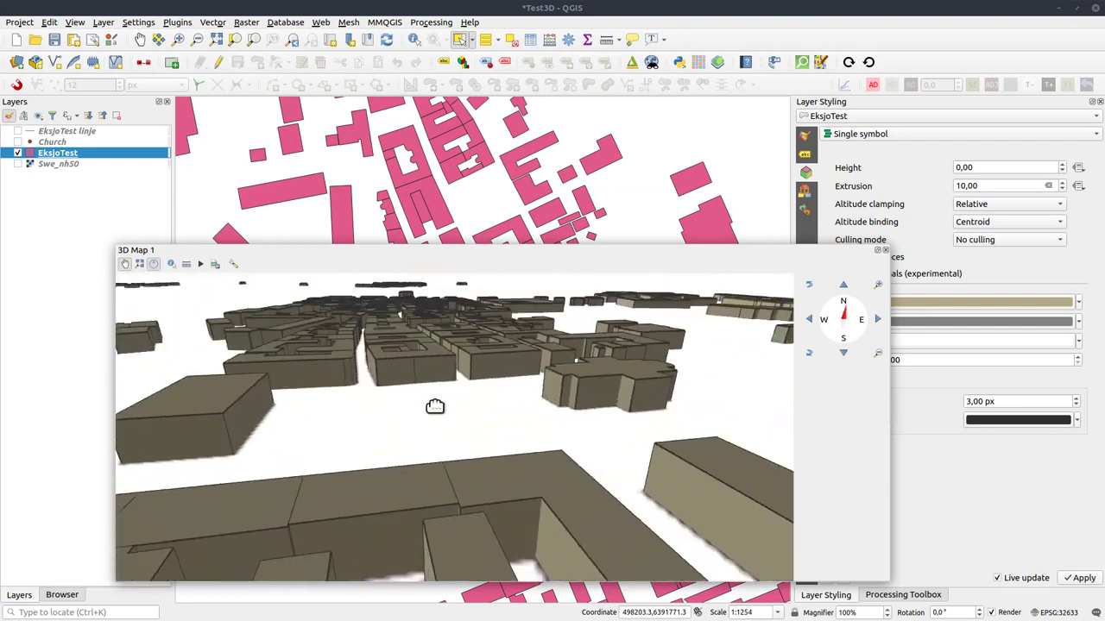
scroll(434, 407, up, 5)
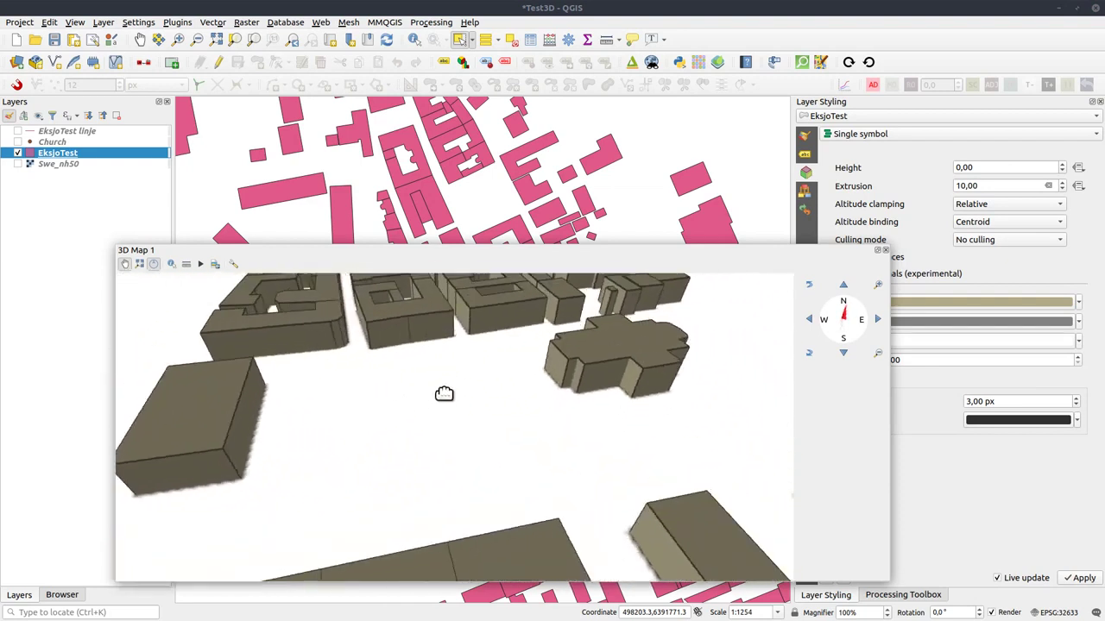
scroll(427, 410, down, 3)
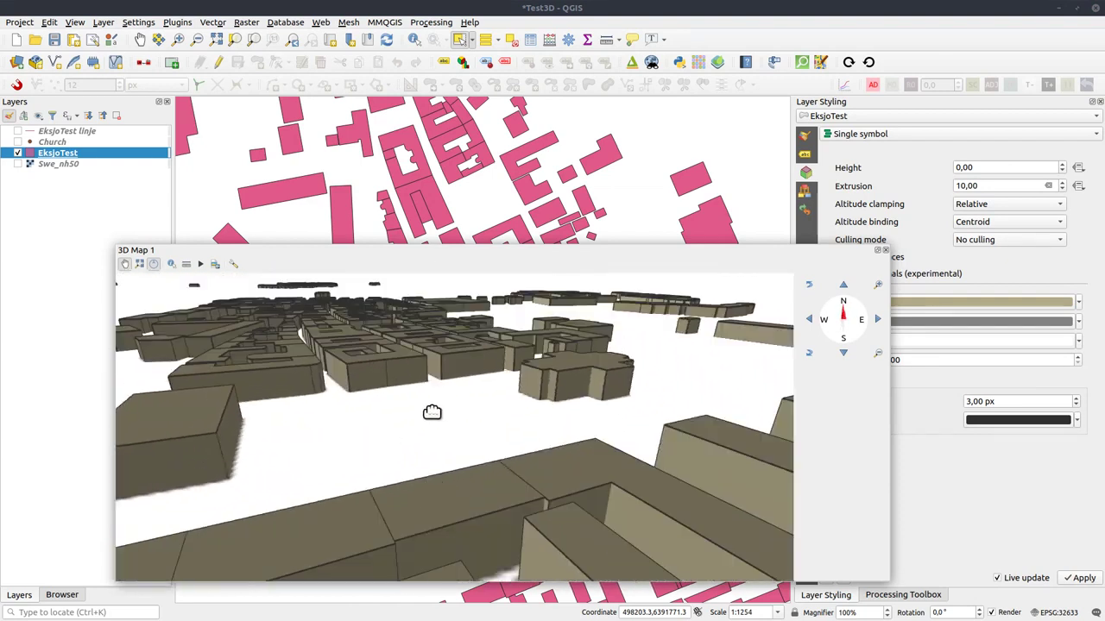
scroll(420, 413, up, 4)
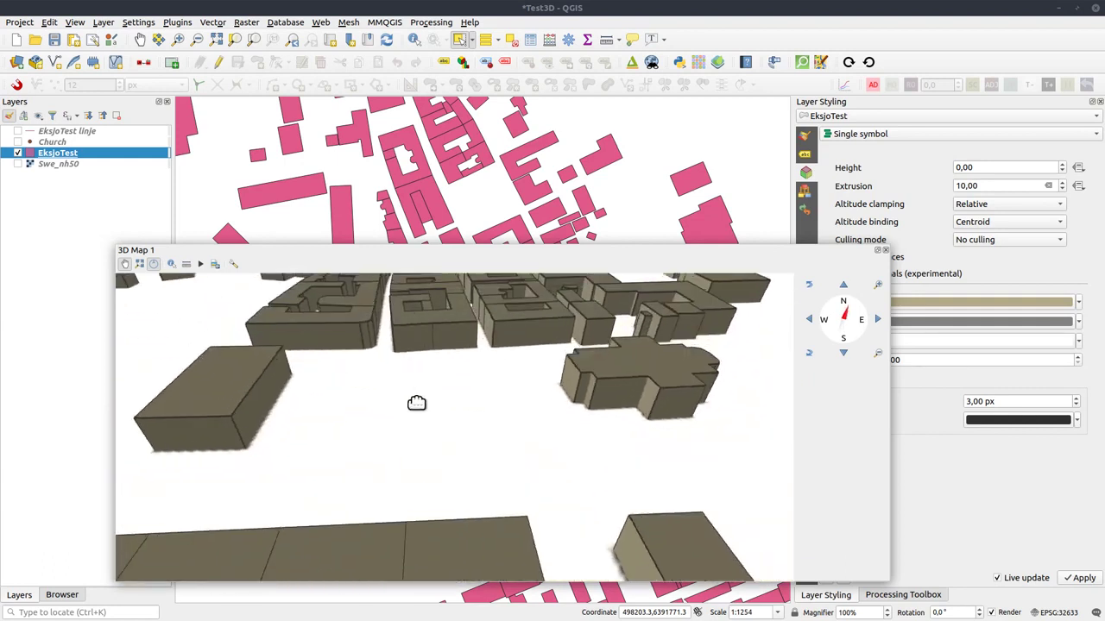
scroll(405, 405, down, 3)
scroll(395, 406, up, 3)
drag(395, 407, 518, 414)
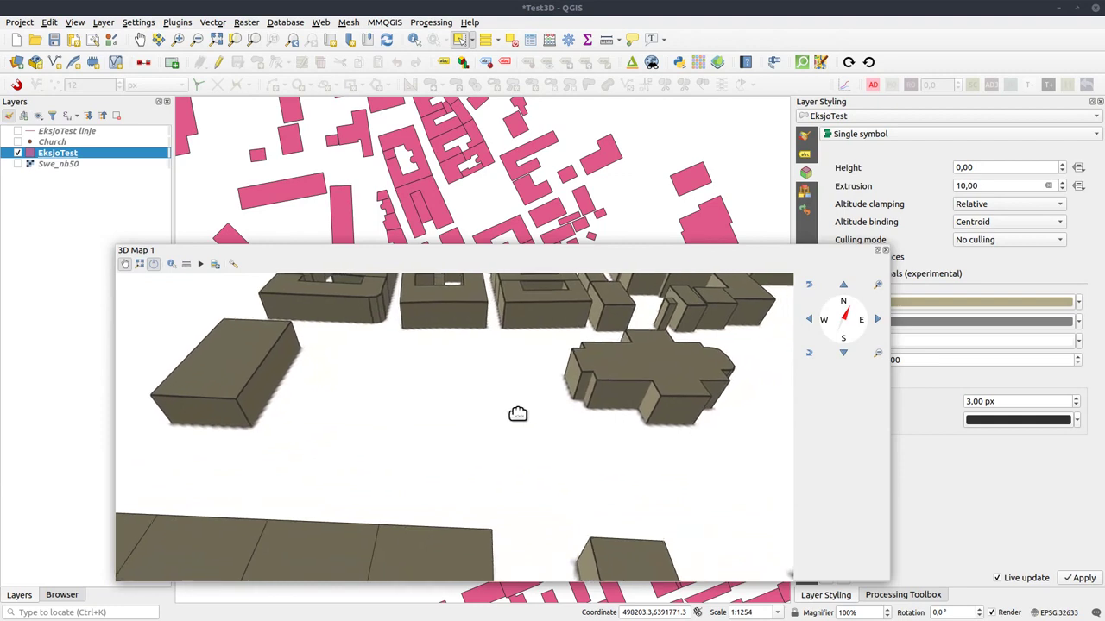
key(shift+Up)
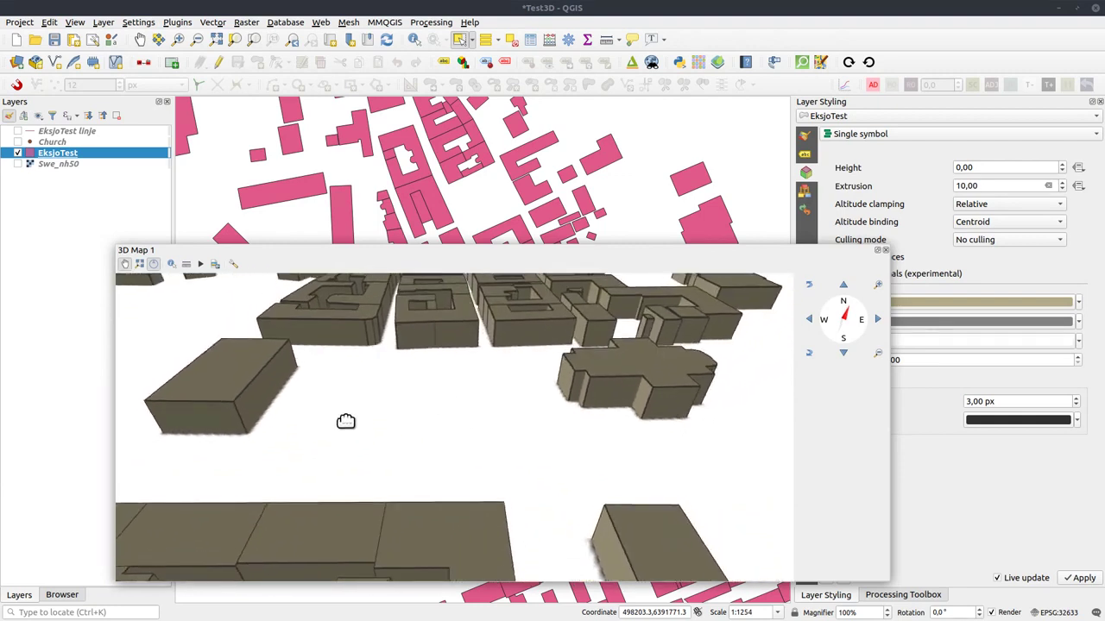
drag(441, 397, 447, 425)
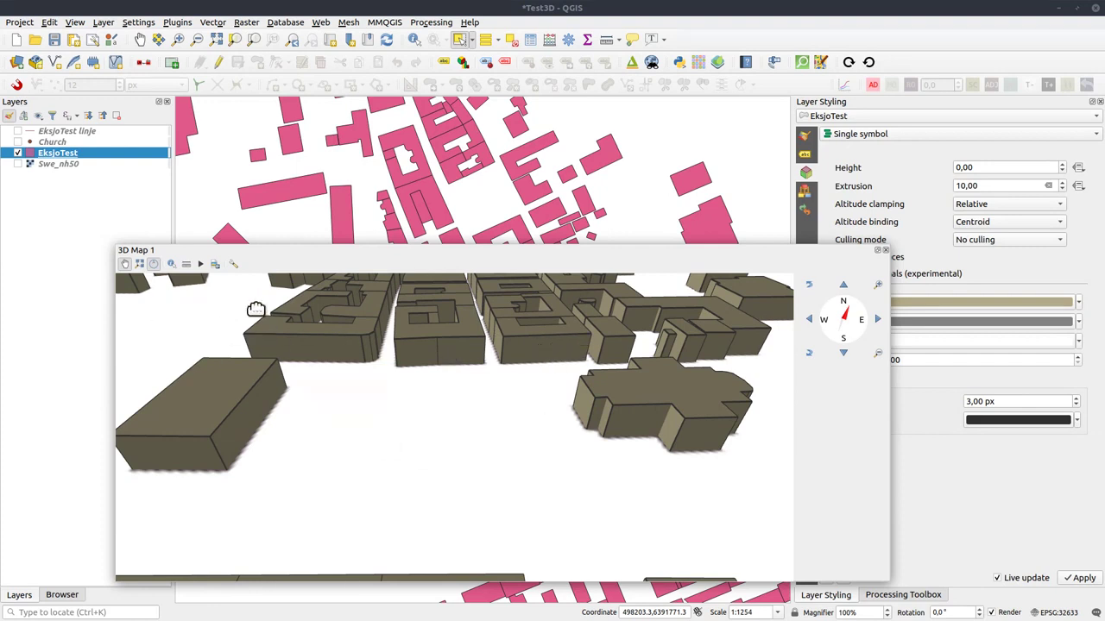
Step: Measure the distance in the 3D map from the large rectangular block to the church, and close the measurement
click(186, 265)
drag(83, 260, 246, 97)
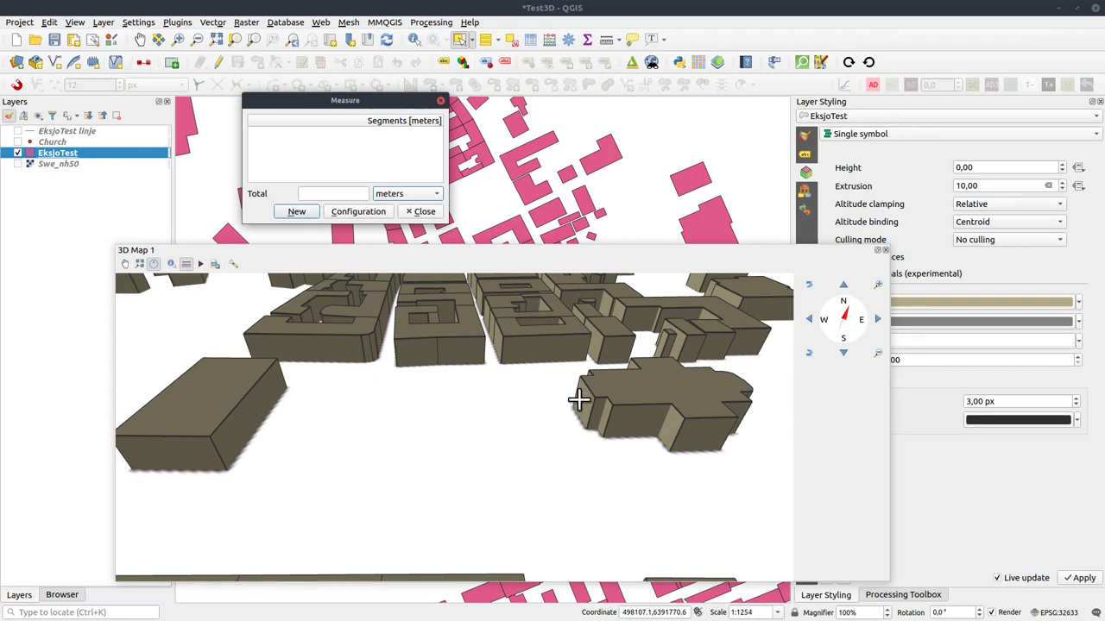
click(250, 404)
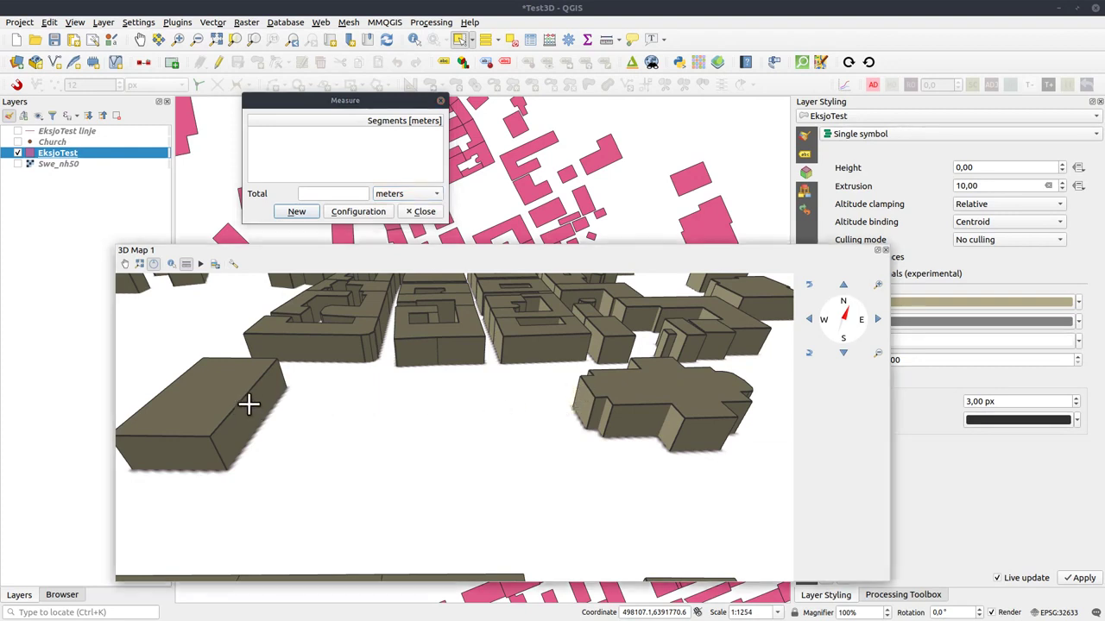
click(584, 400)
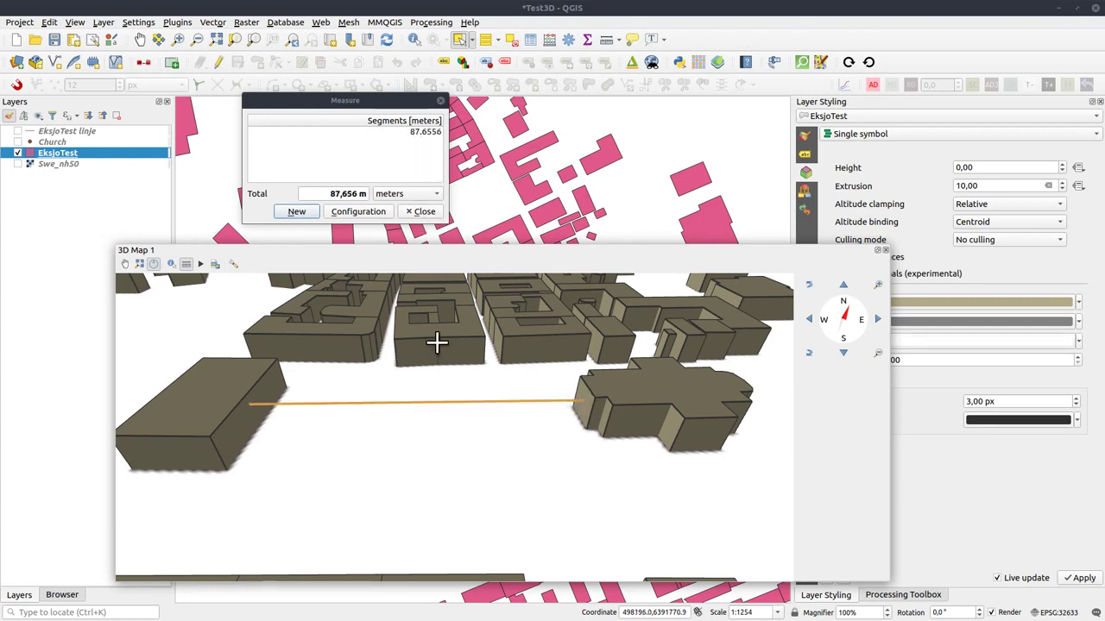
drag(438, 458, 510, 449)
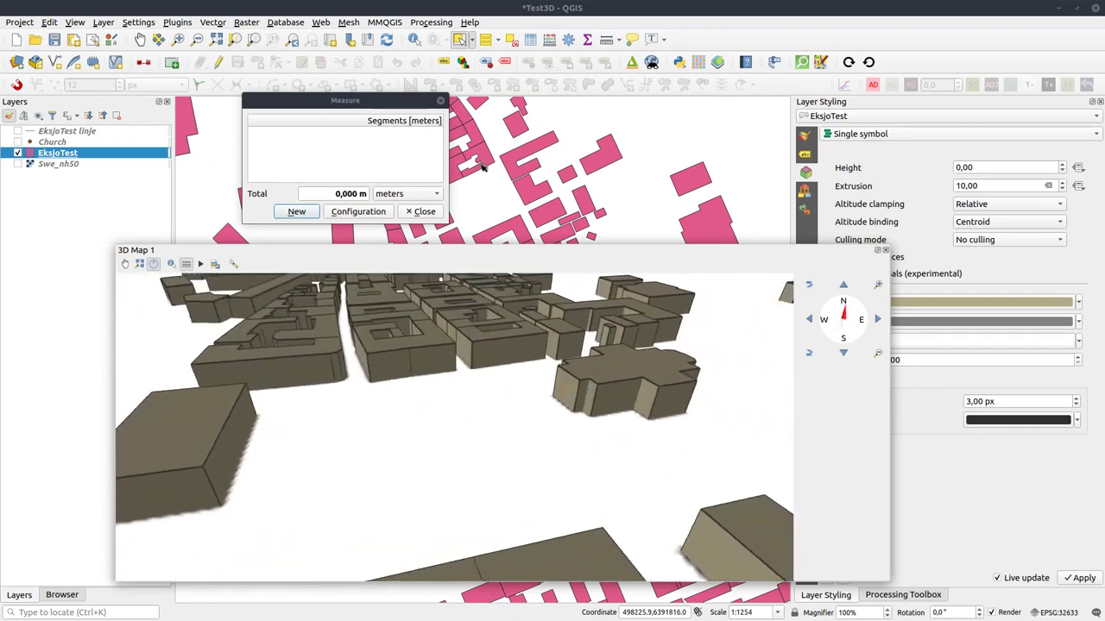
click(425, 212)
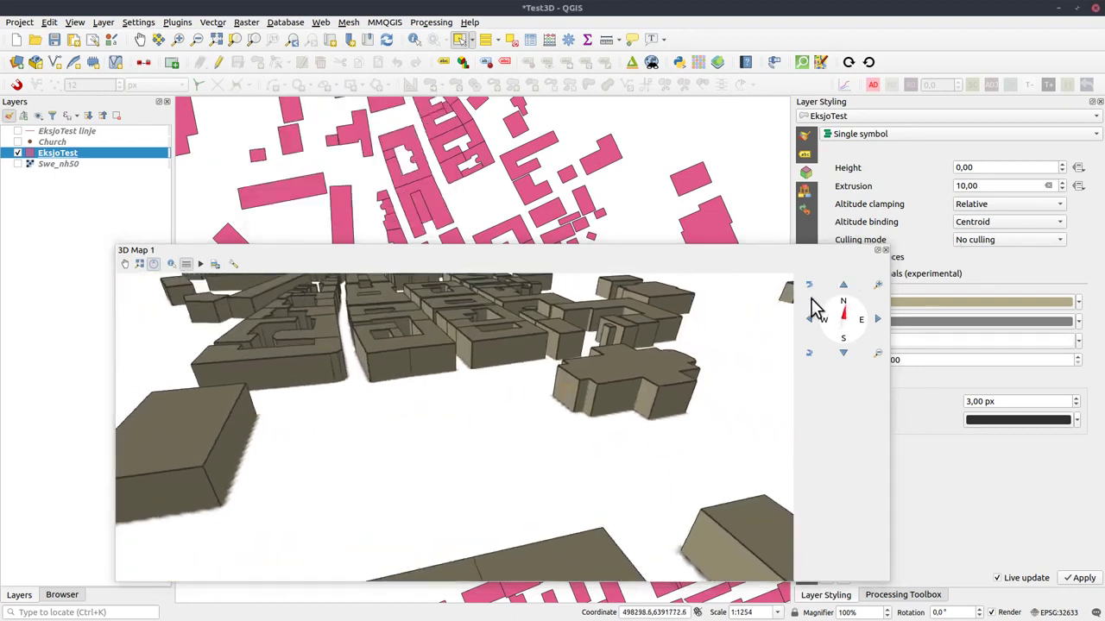
Step: Hide the 3D map's navigation widget, return to camera control and move the 3D map window clear of the styling settings
click(154, 265)
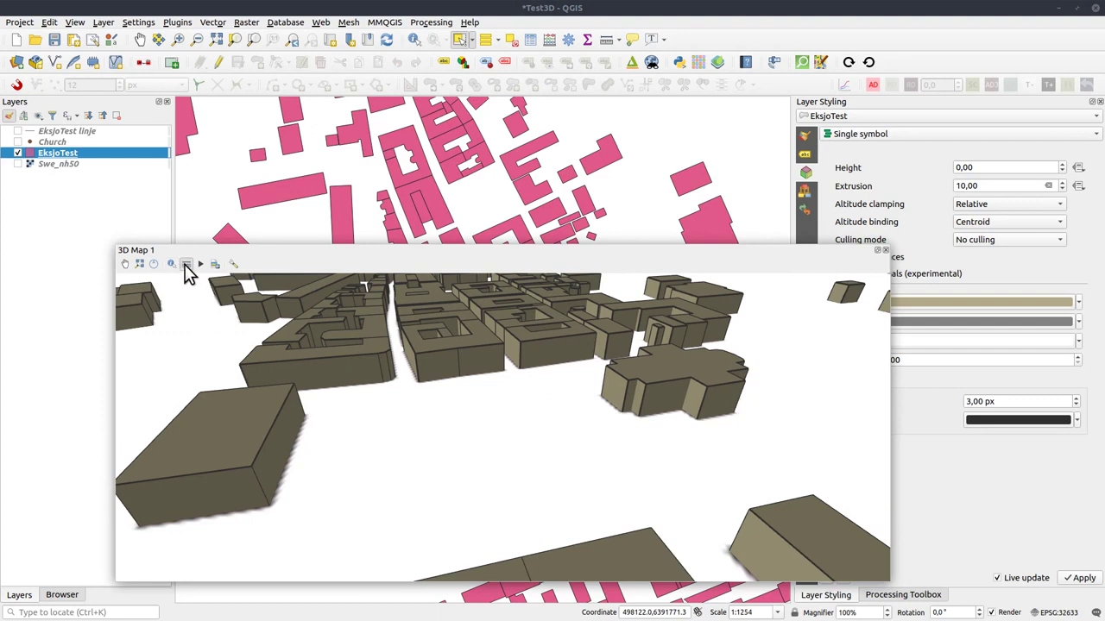
click(124, 262)
mouse_move(486, 454)
mouse_down()
mouse_move(486, 423)
mouse_move(452, 421)
mouse_move(469, 358)
mouse_move(483, 437)
mouse_up()
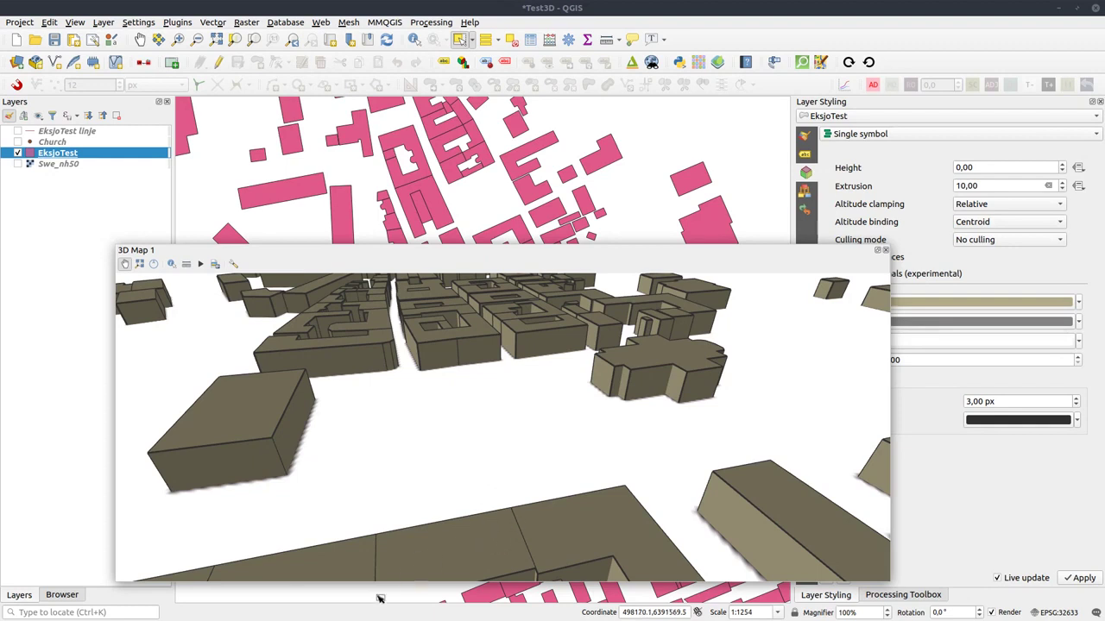
drag(503, 424, 312, 353)
drag(664, 257, 566, 248)
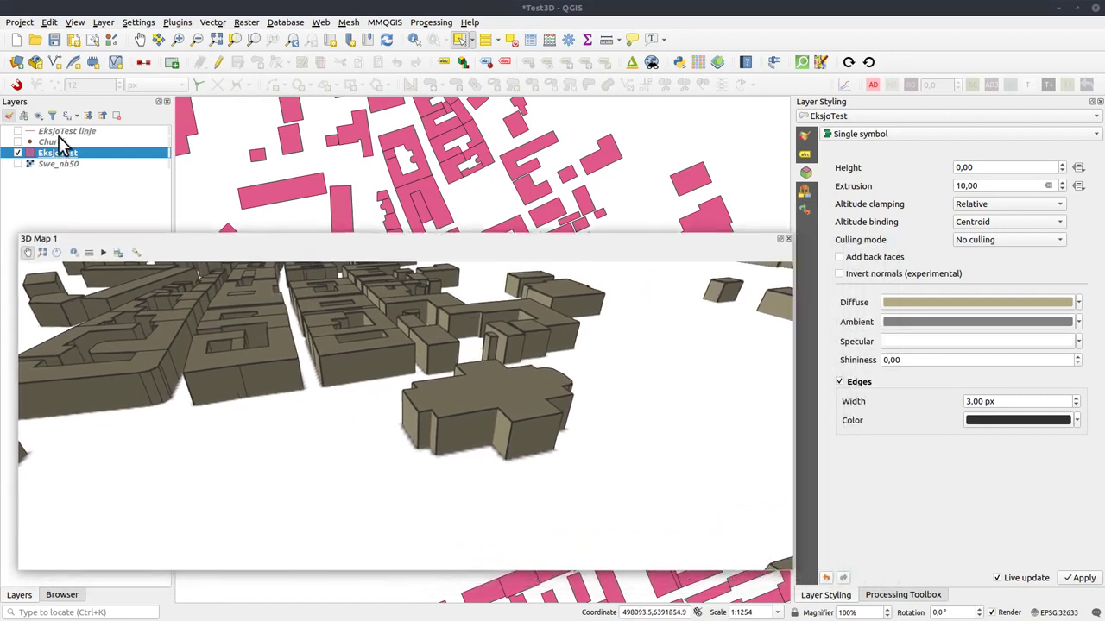
Step: Make the Church layer visible and keep Billboard as its 3D point shape
click(55, 142)
click(17, 141)
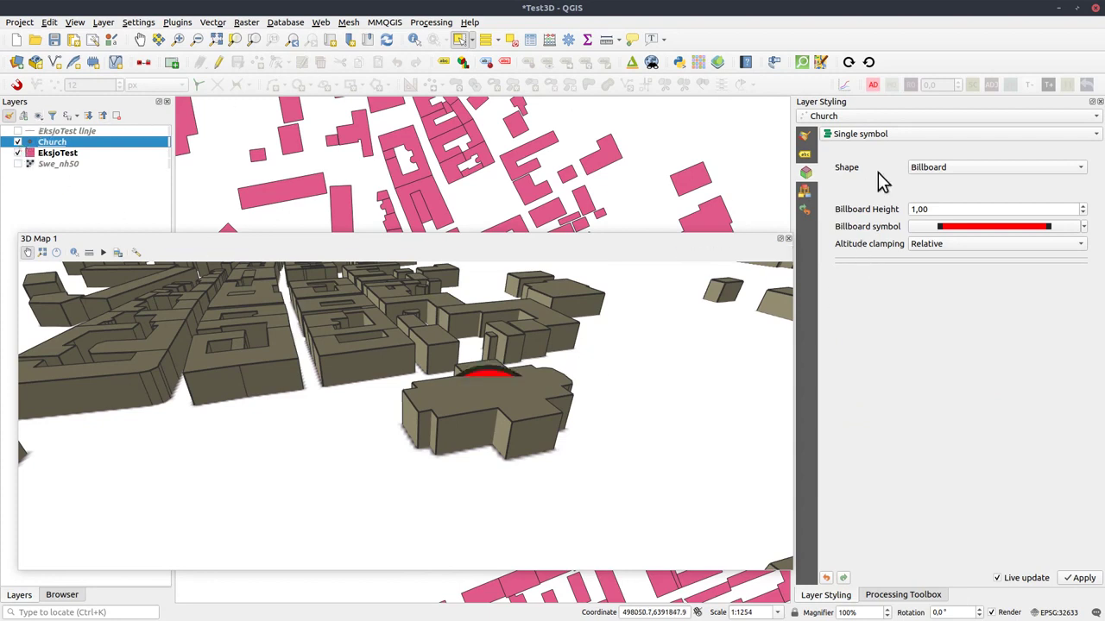
click(966, 164)
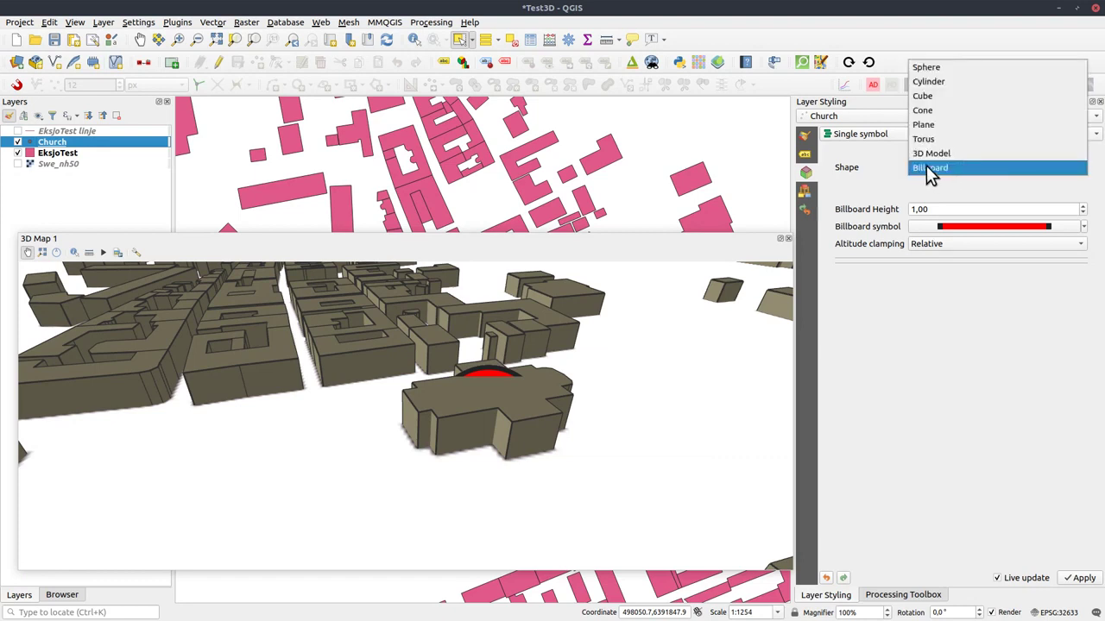
click(925, 169)
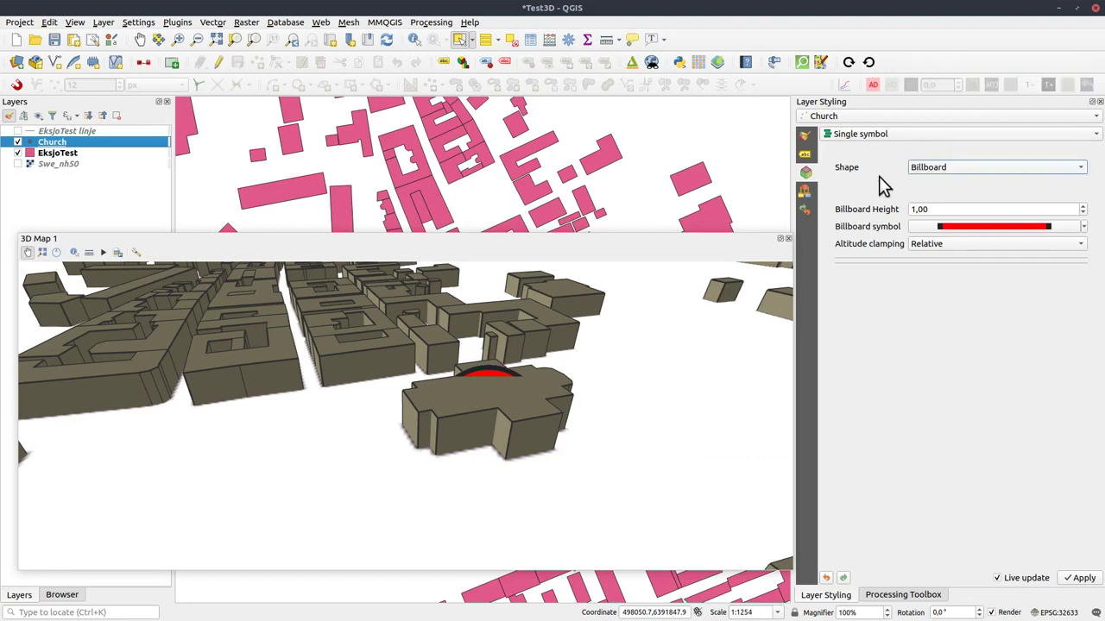
Step: Set the size unit of the Church layer's billboard marker to Map Units and inspect the marker at the church
click(952, 228)
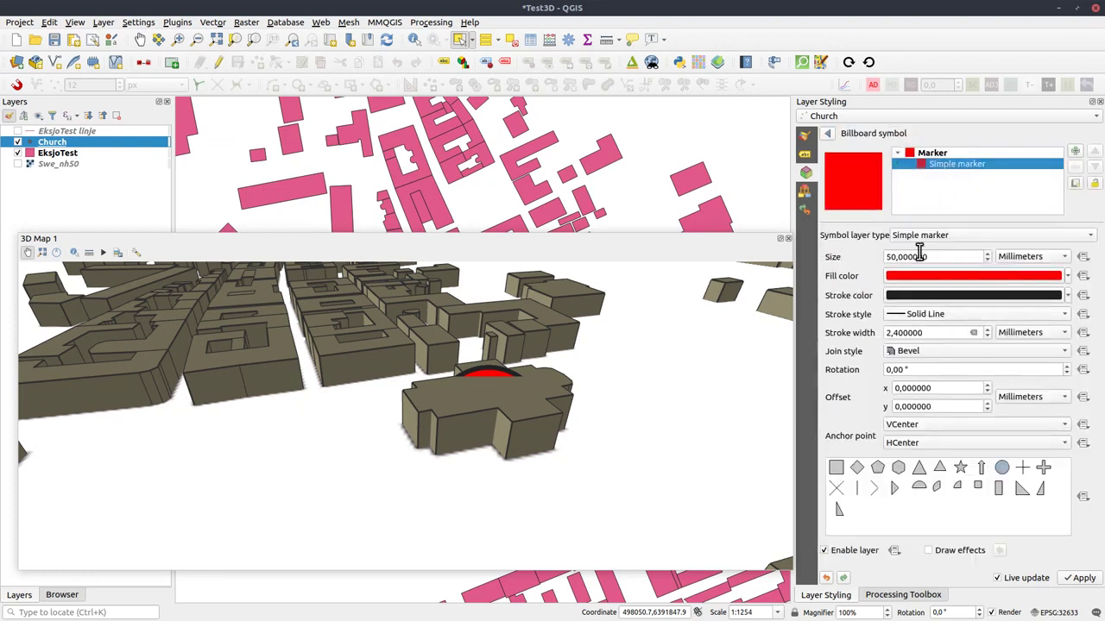
click(1029, 258)
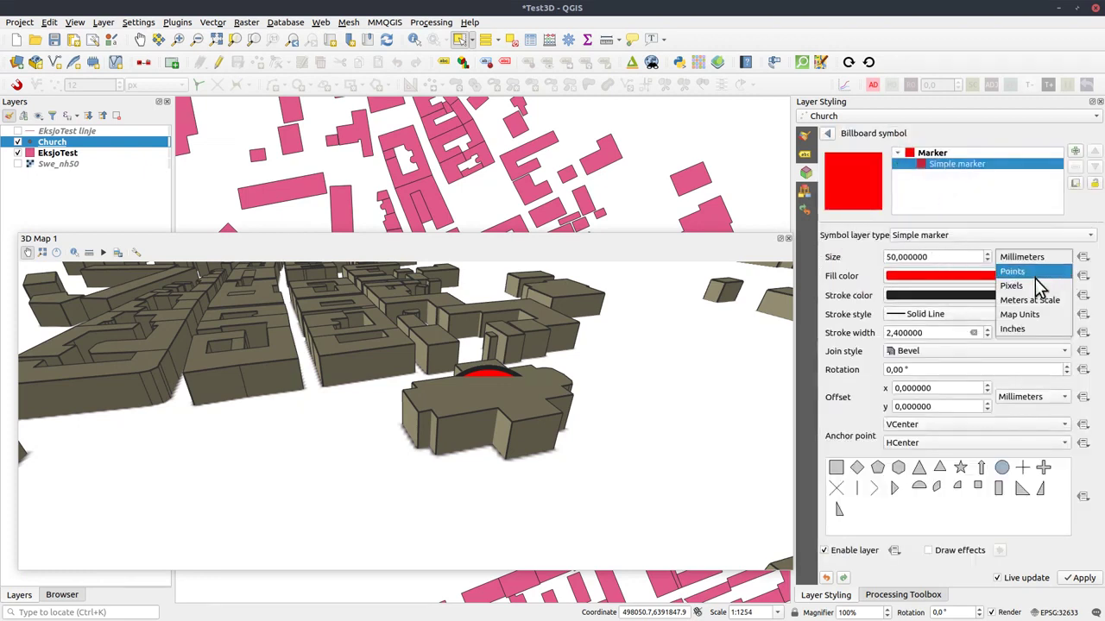
click(1027, 314)
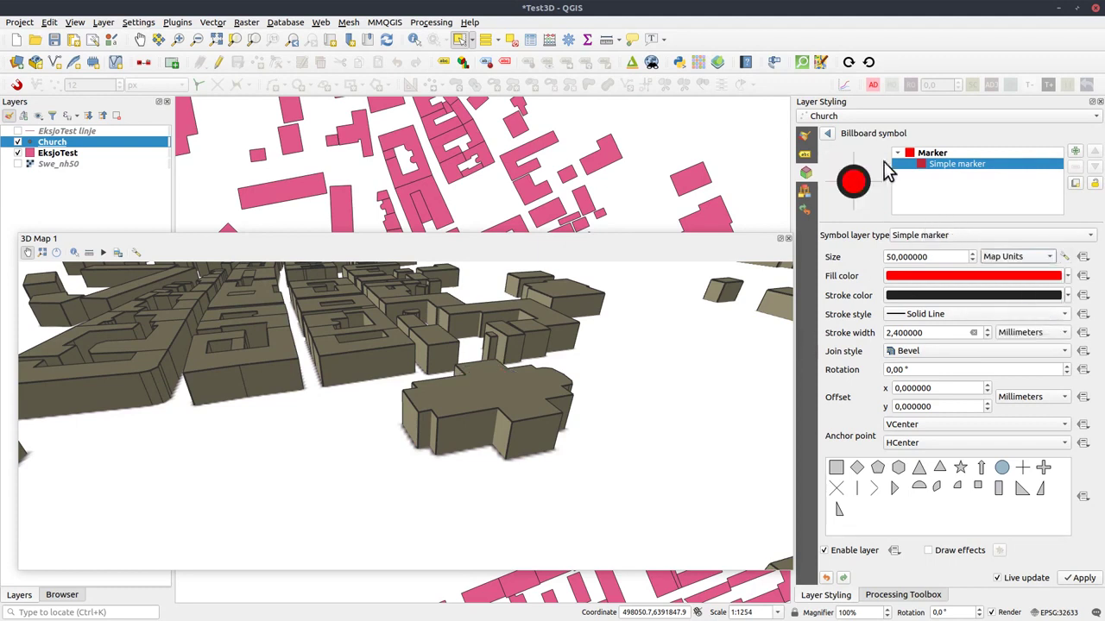
click(946, 259)
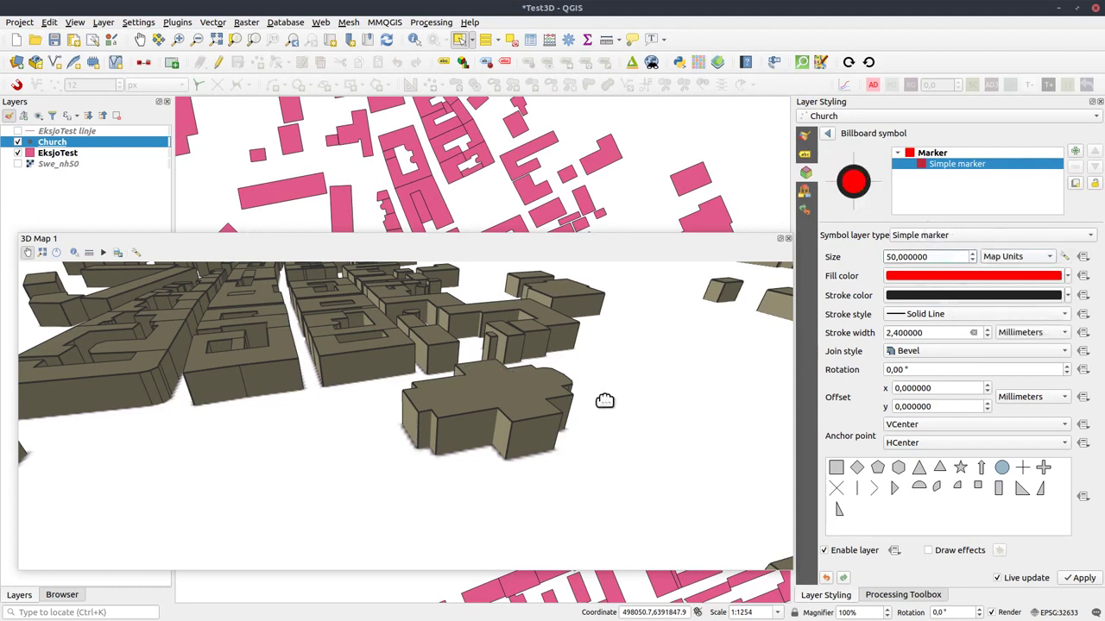
scroll(485, 444, up, 3)
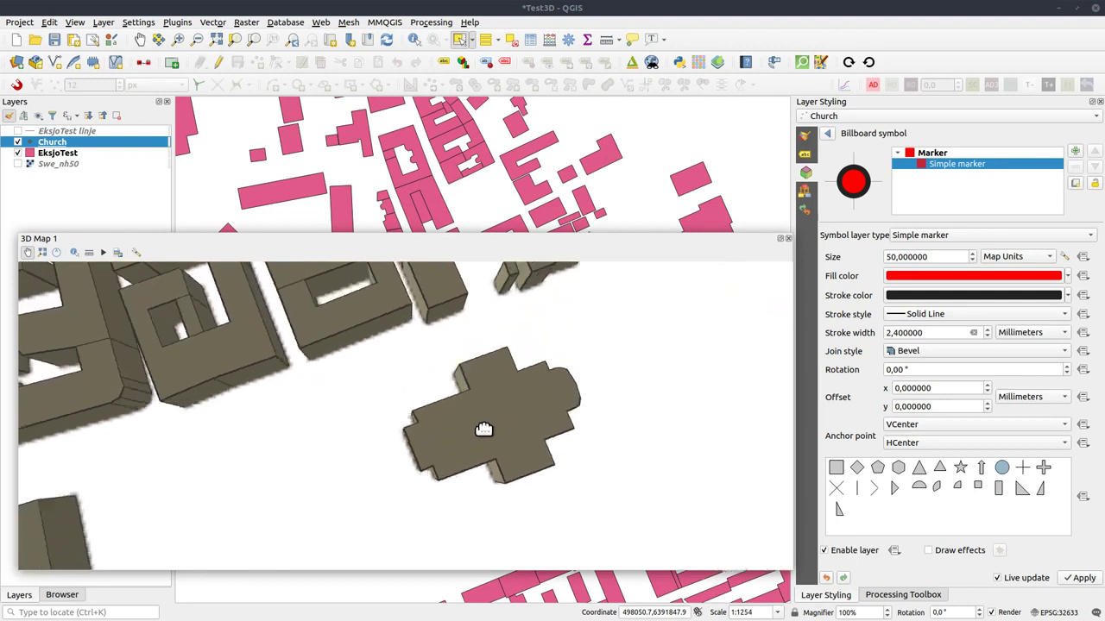
scroll(483, 429, up, 5)
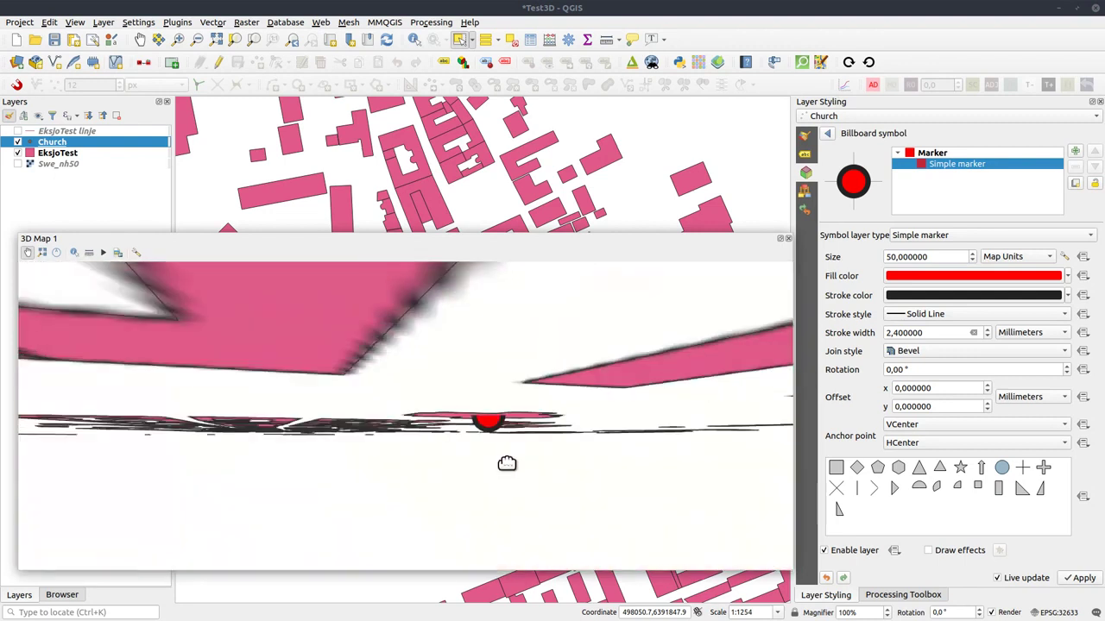
scroll(506, 457, down, 5)
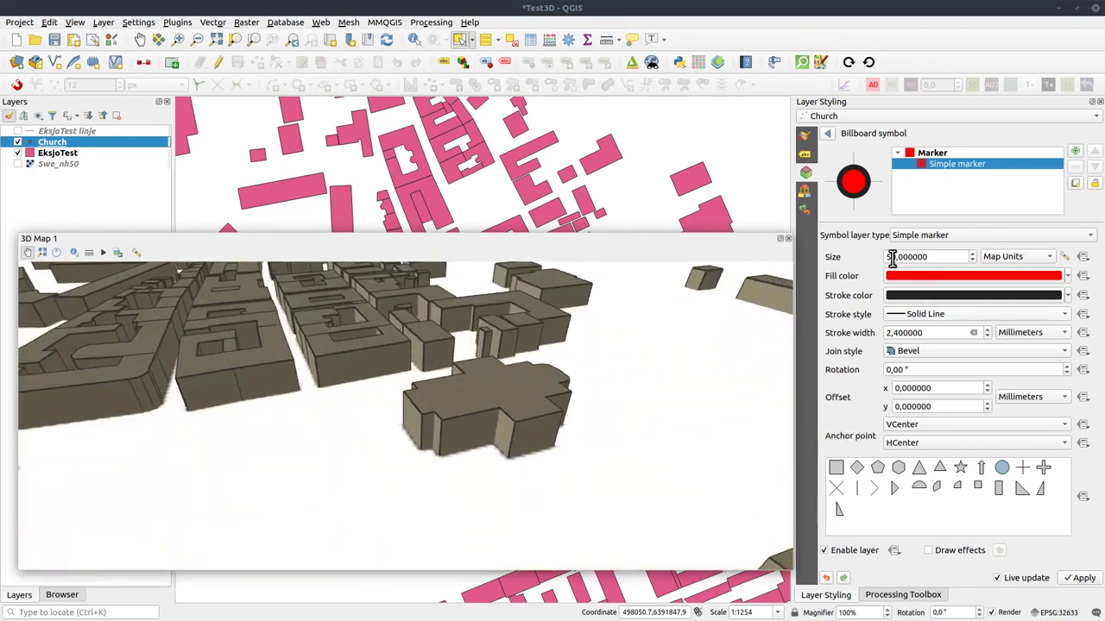
Step: Try a billboard marker size of 500, comparing Millimeters, Points and Meters at Scale before returning to Map Units
text(50)
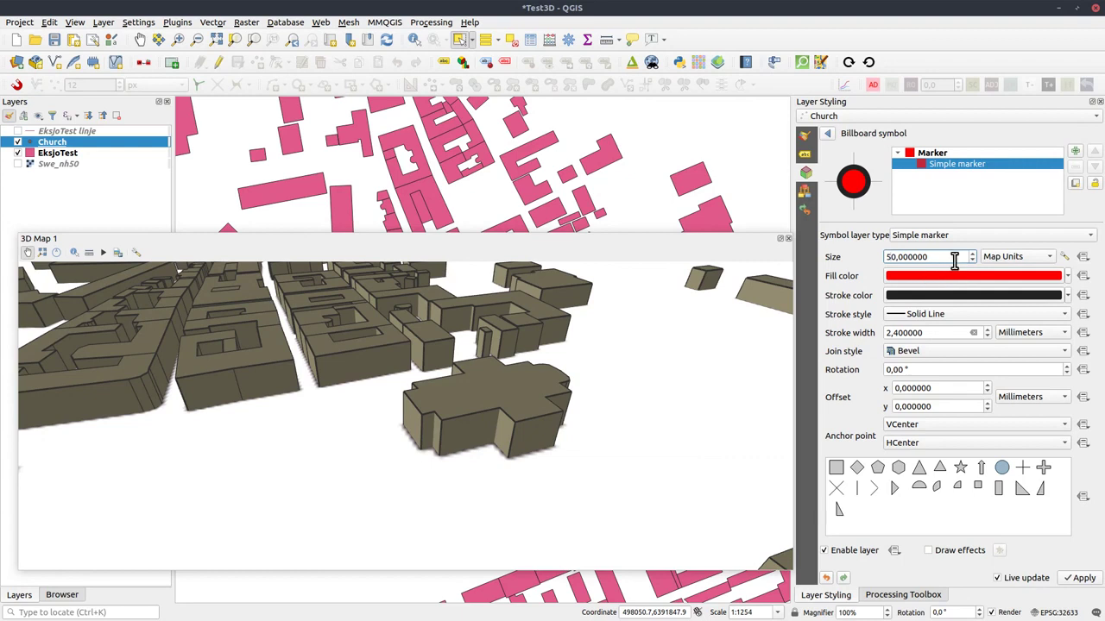
text(0)
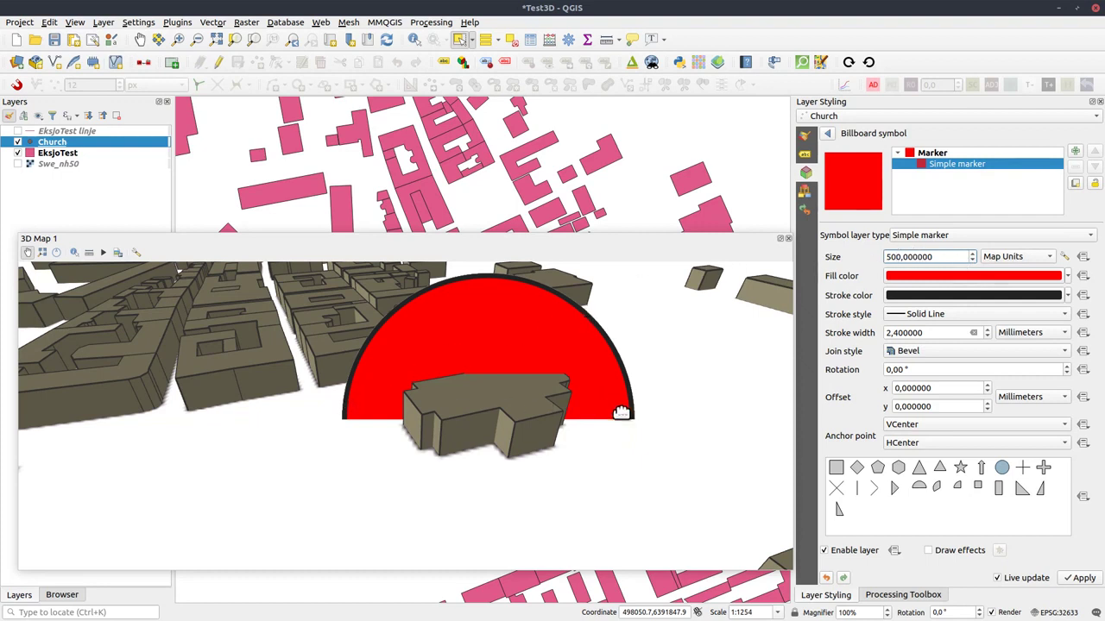
click(1013, 256)
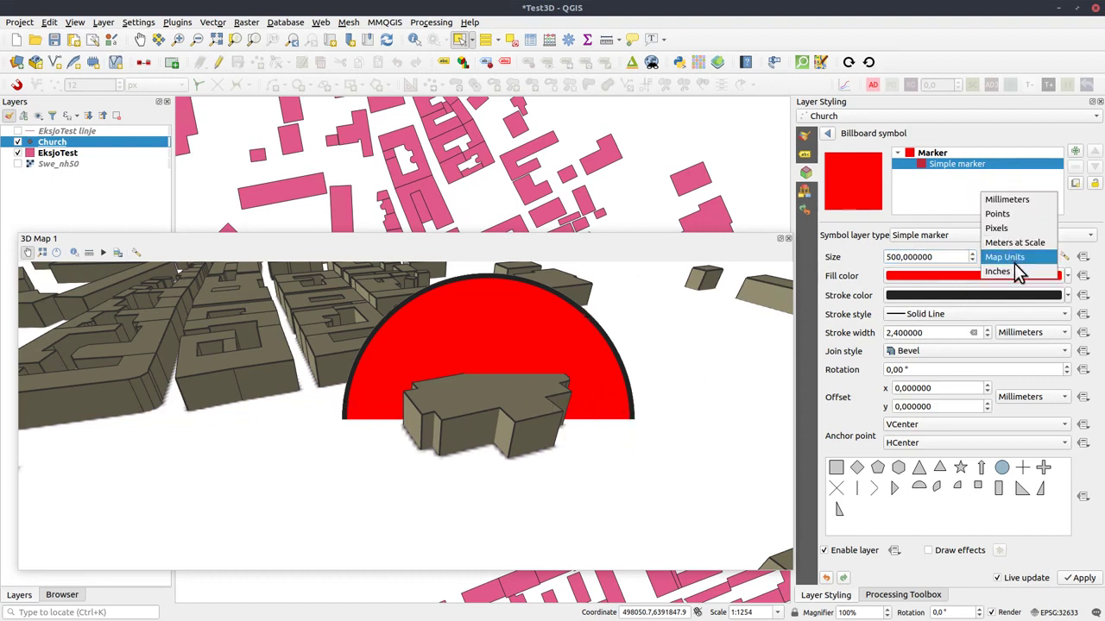
click(1016, 205)
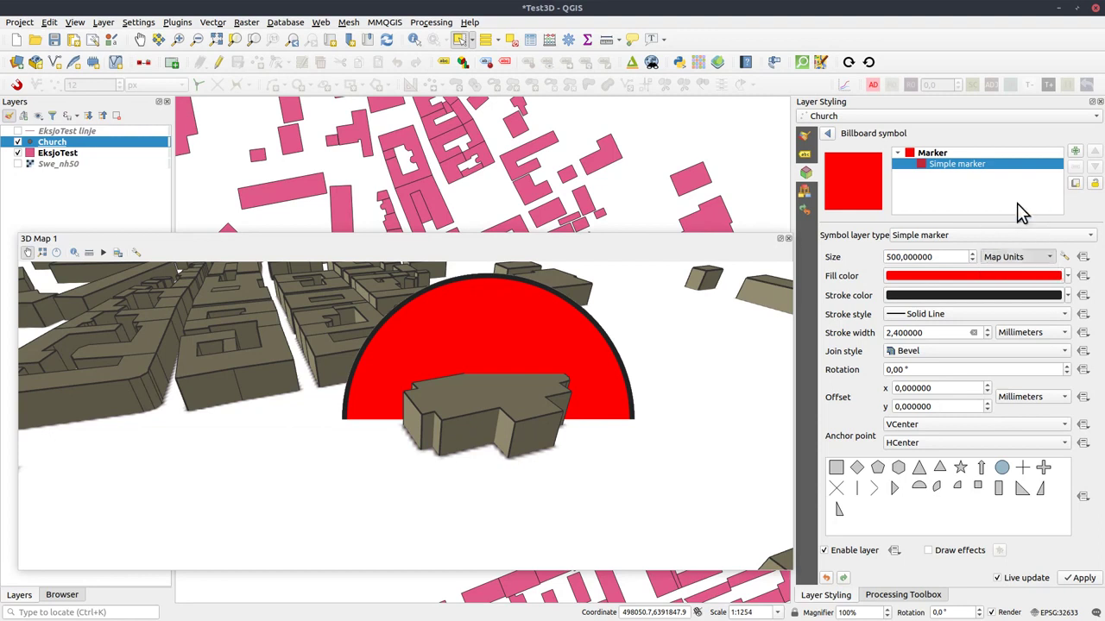
click(1033, 258)
click(1036, 271)
click(1044, 259)
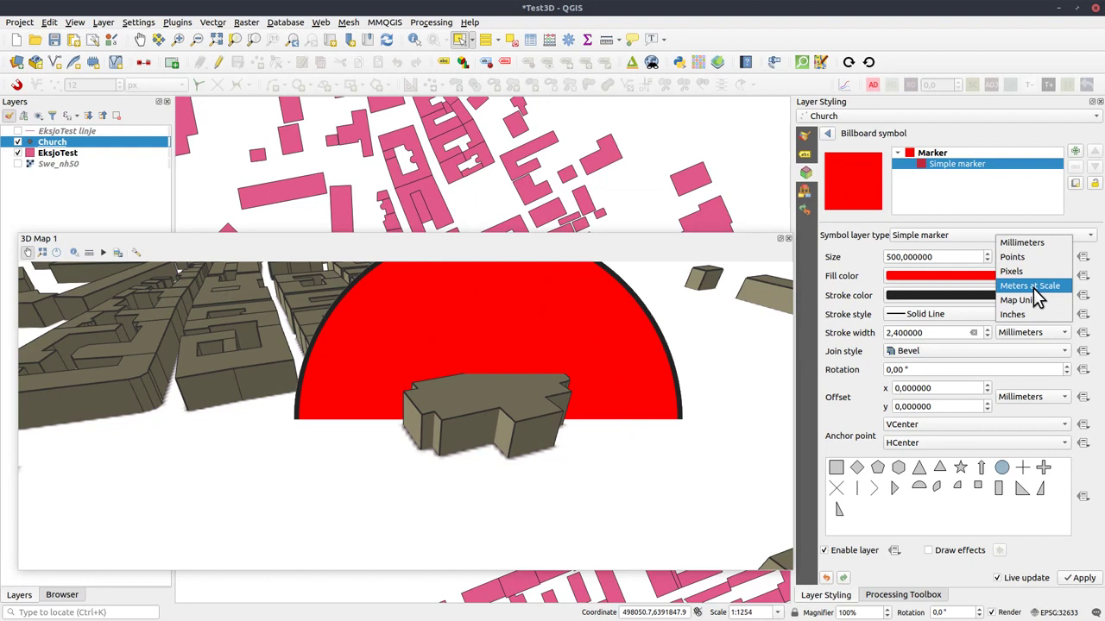
click(1033, 288)
click(1039, 257)
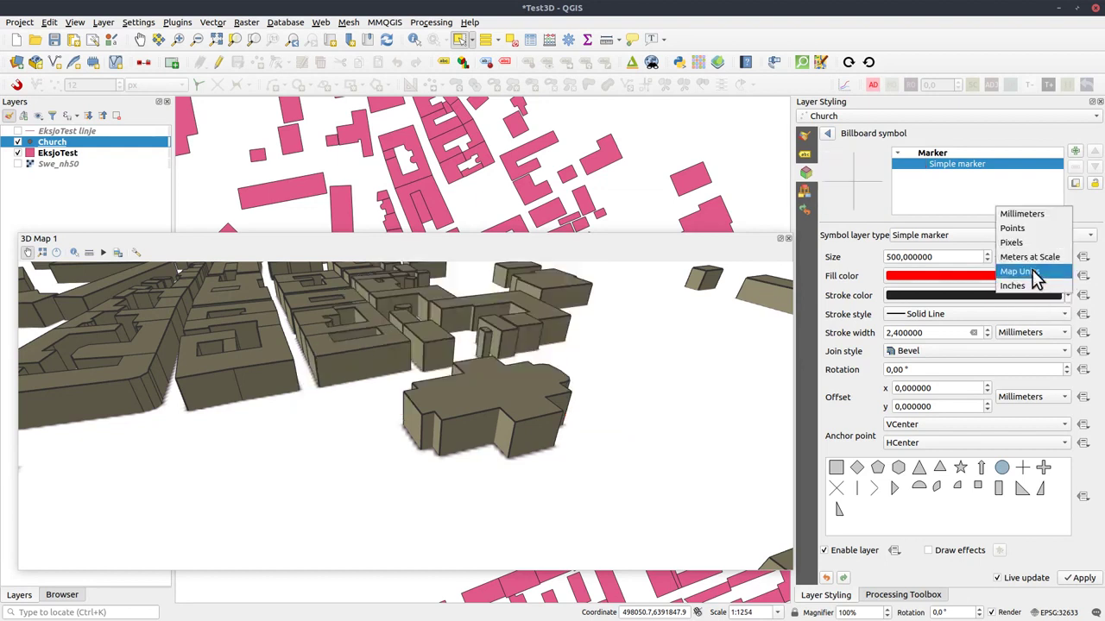
click(1034, 272)
Step: Set the billboard marker's size to 50 map units and check it in the 3D view of the church
click(895, 256)
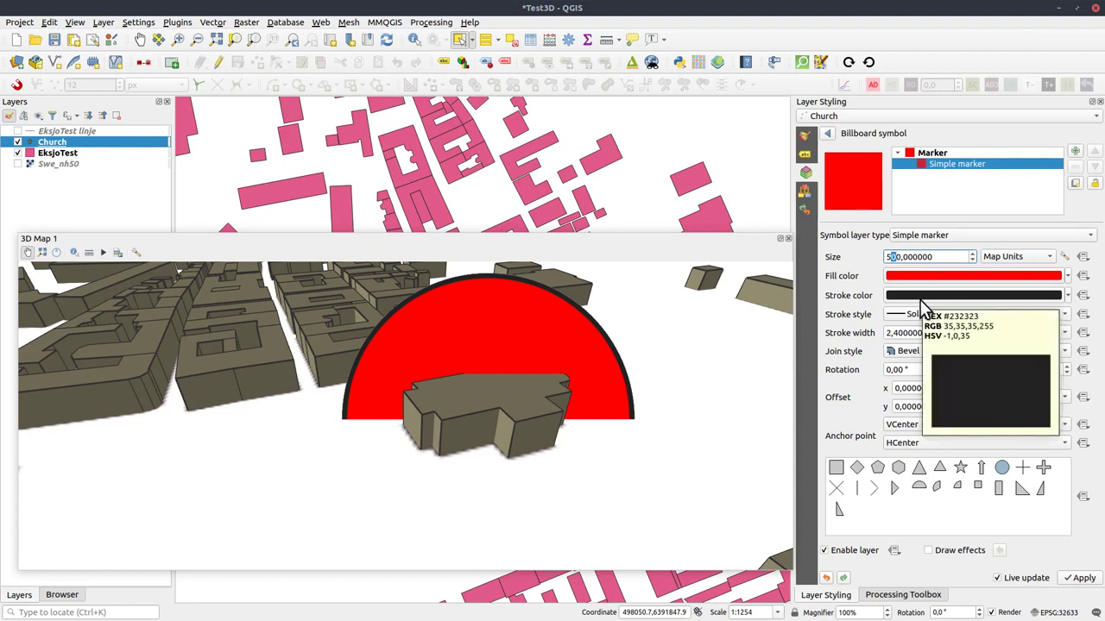
key(Delete)
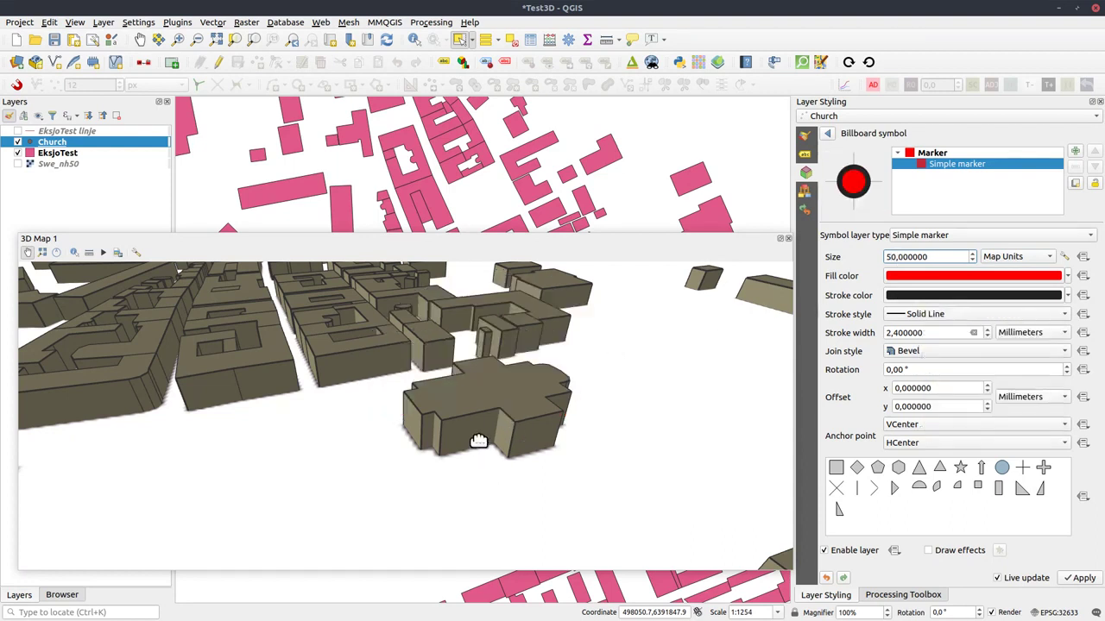
scroll(492, 414, up, 5)
scroll(488, 408, down, 5)
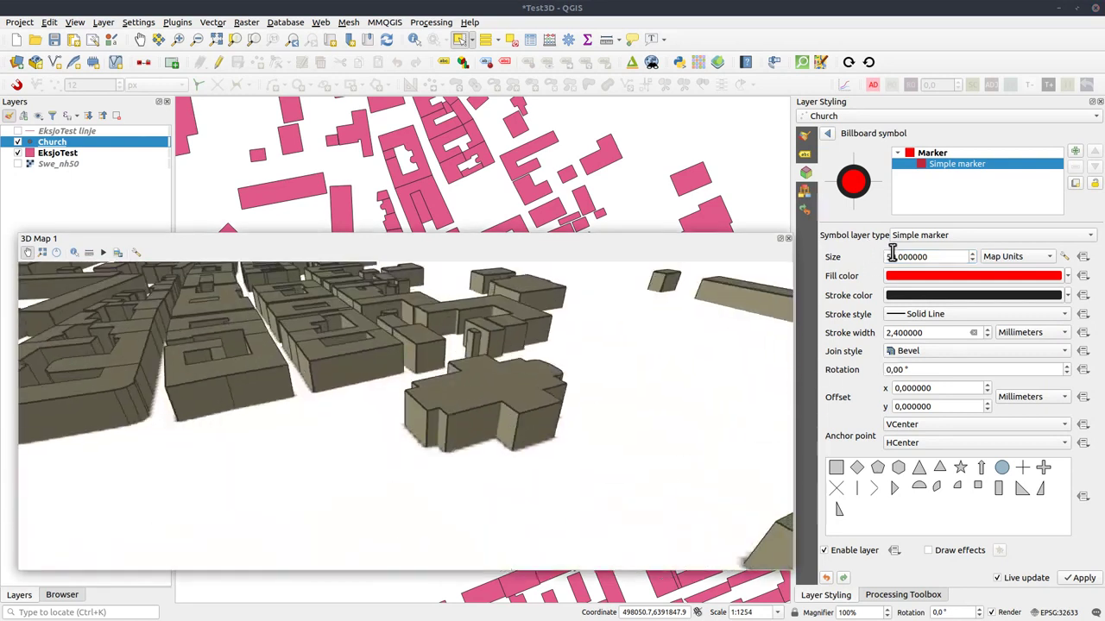
Step: Set the billboard marker's size to 100 map units and return to the Church layer's 3D symbol settings
drag(892, 256, 874, 251)
text(100)
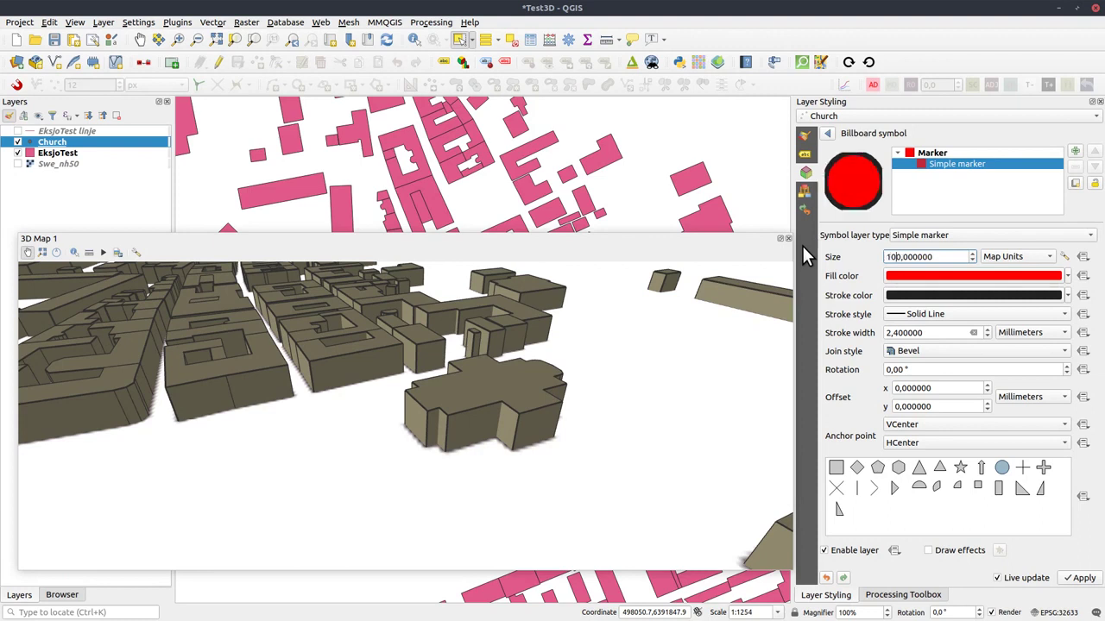
click(826, 135)
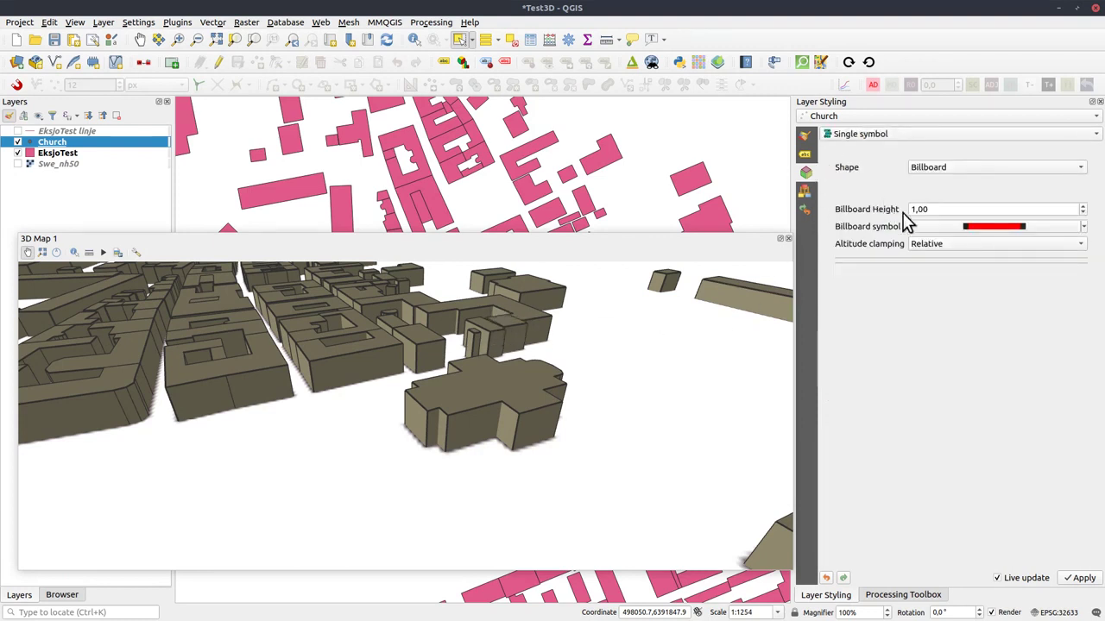
Step: Raise the Church layer's billboard height to 55654 and check the church in the 3D view
scroll(939, 209, down, 1)
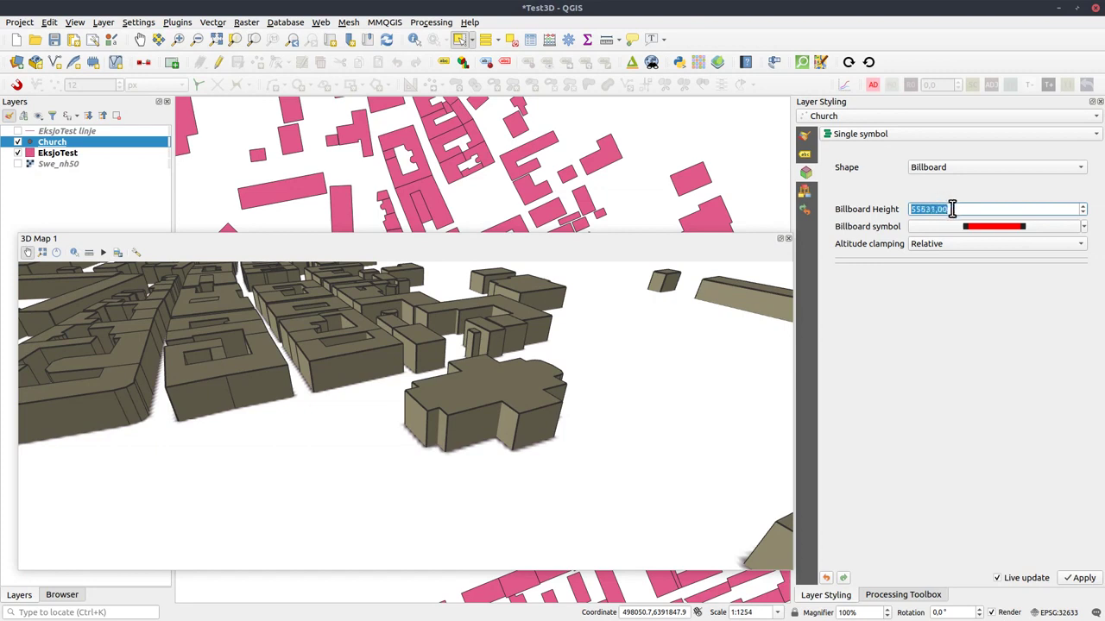
drag(457, 437, 492, 427)
Step: Try Terrain altitude clamping for the billboard, switch it to Absolute, and inspect the church in the 3D view
click(975, 245)
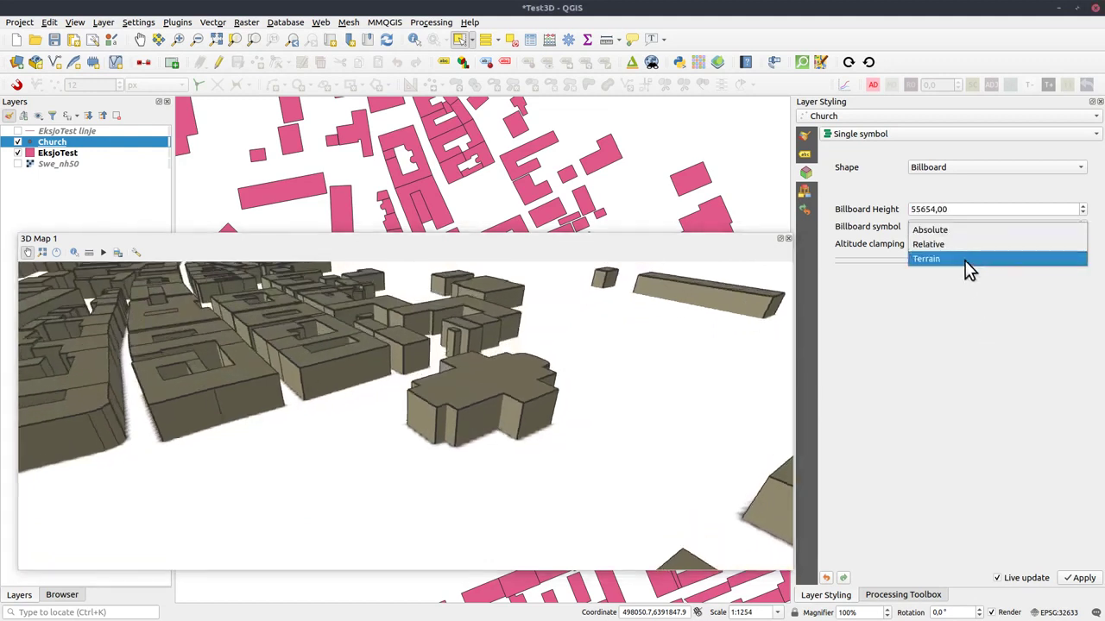
click(965, 262)
drag(468, 419, 487, 442)
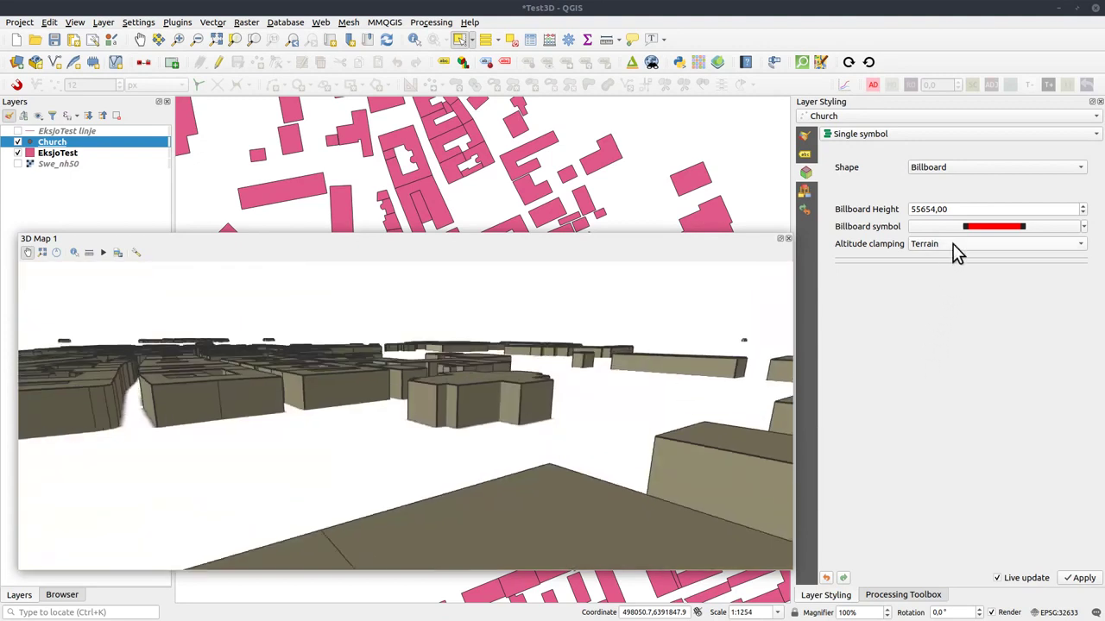
click(956, 245)
click(946, 215)
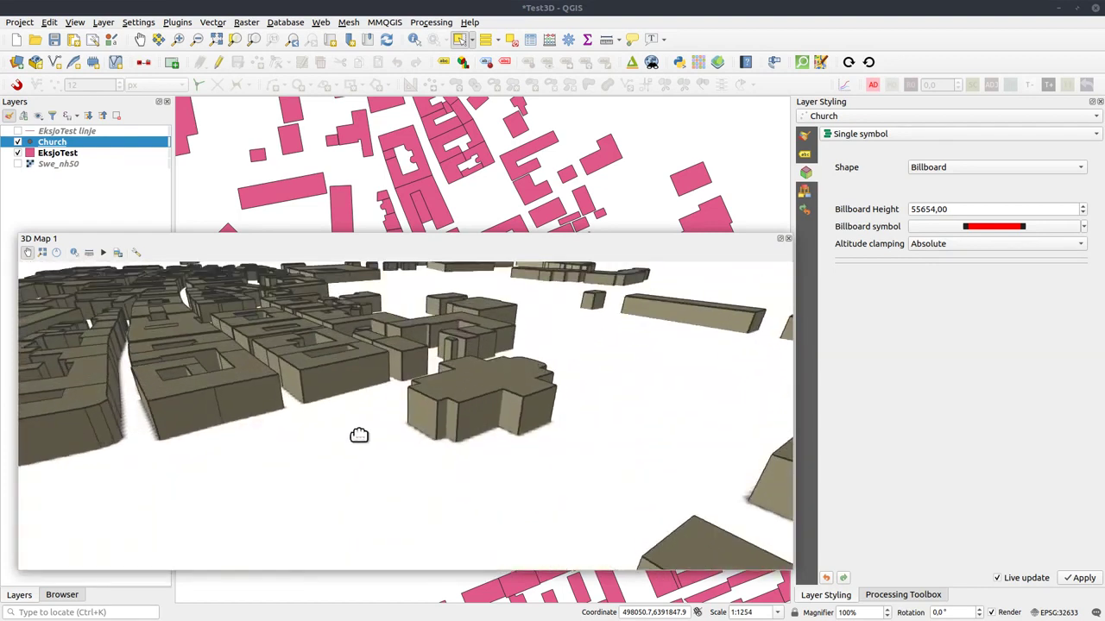
drag(359, 435, 442, 405)
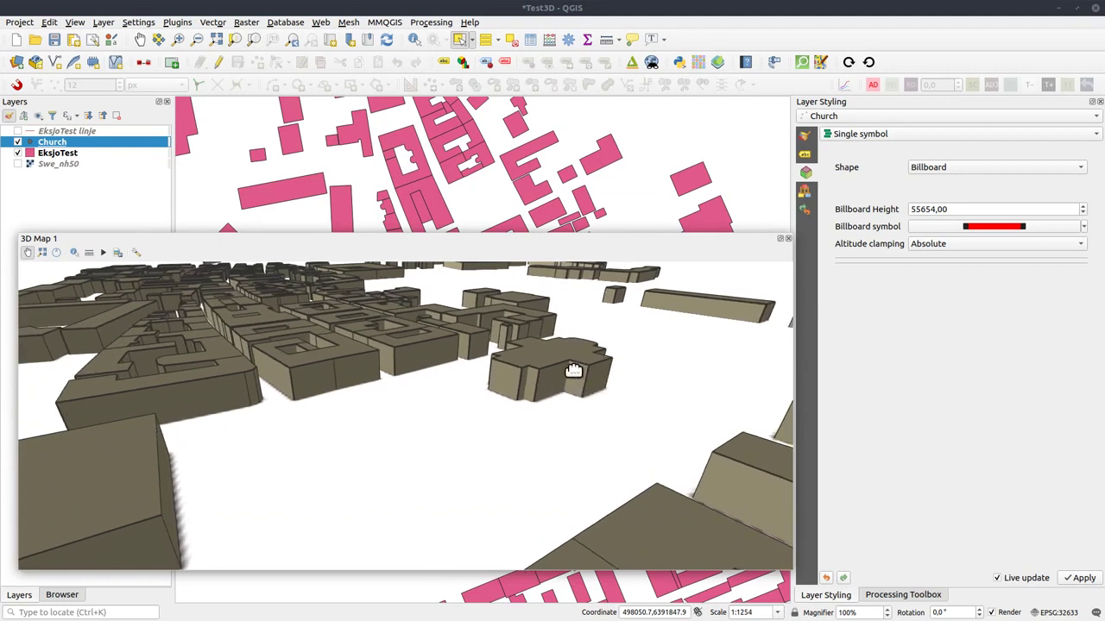
Step: Look at the church and surrounding buildings in the 3D view once more and close the 3D map window
click(947, 209)
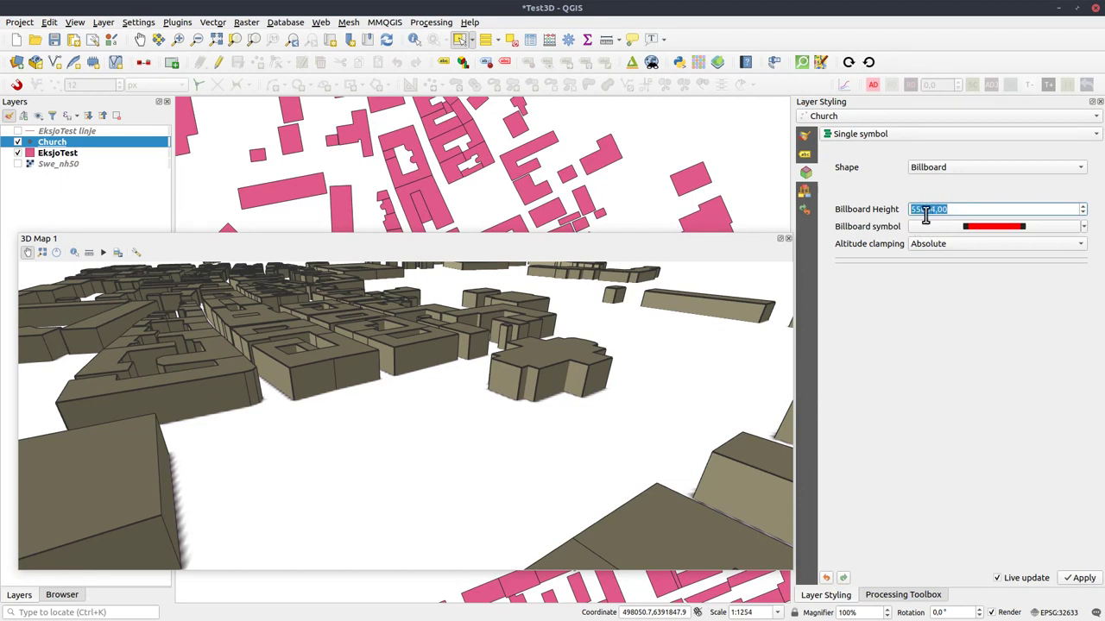
drag(559, 349, 586, 353)
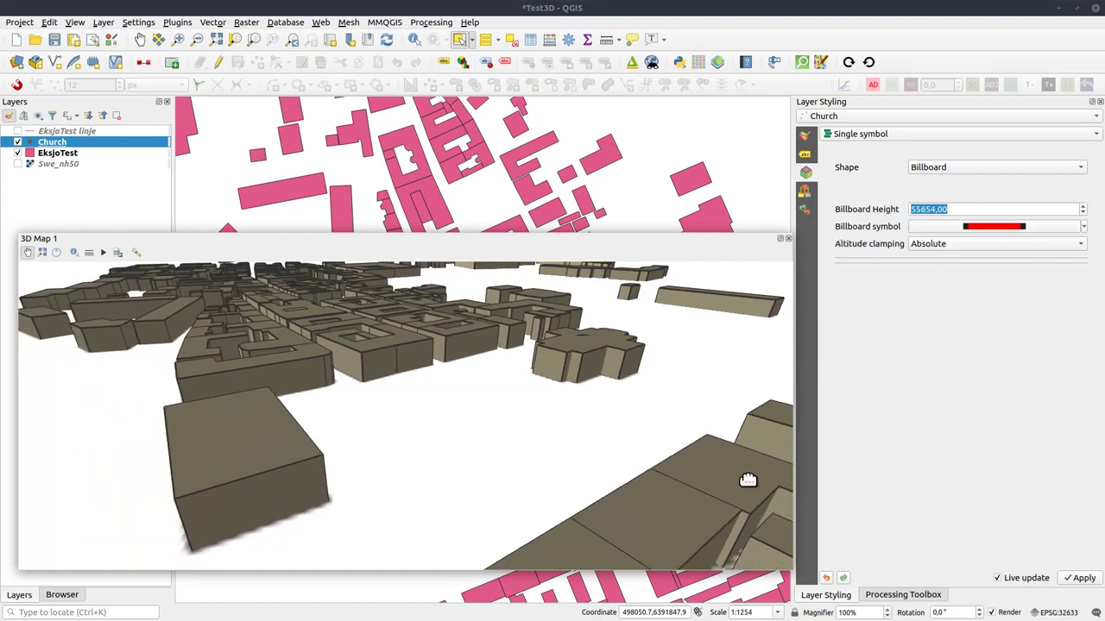
click(788, 238)
Step: Open a print layout and add a map about 250 × 164 mm covering most of the page
click(19, 22)
click(52, 229)
drag(164, 161, 702, 519)
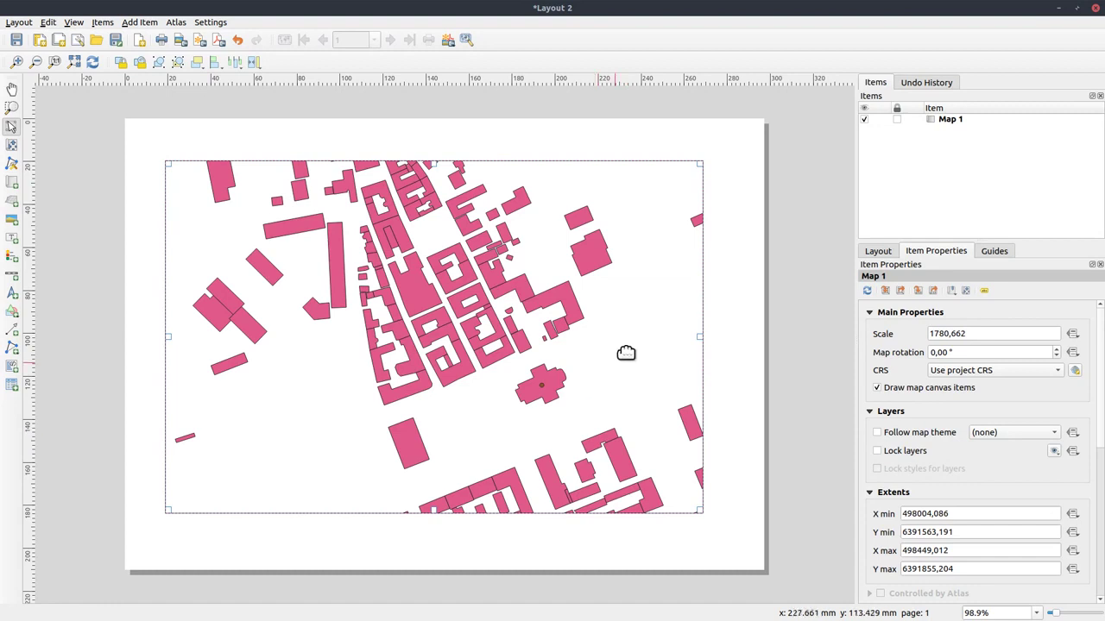
Step: Enable a frame around the layout's map and deselect it
scroll(966, 432, down, 5)
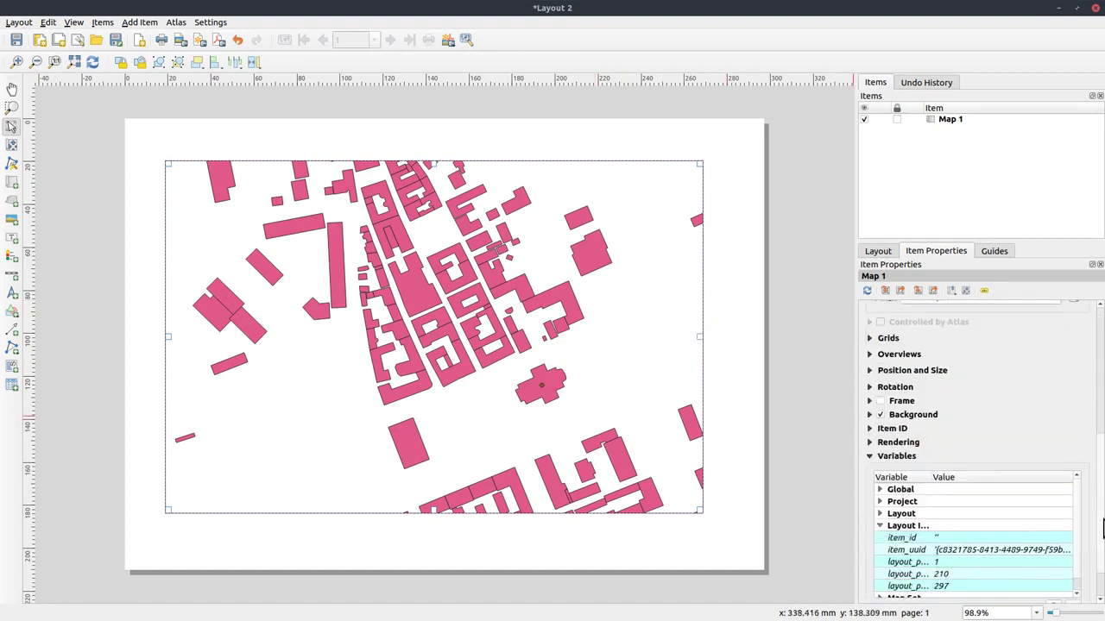
click(877, 395)
click(734, 381)
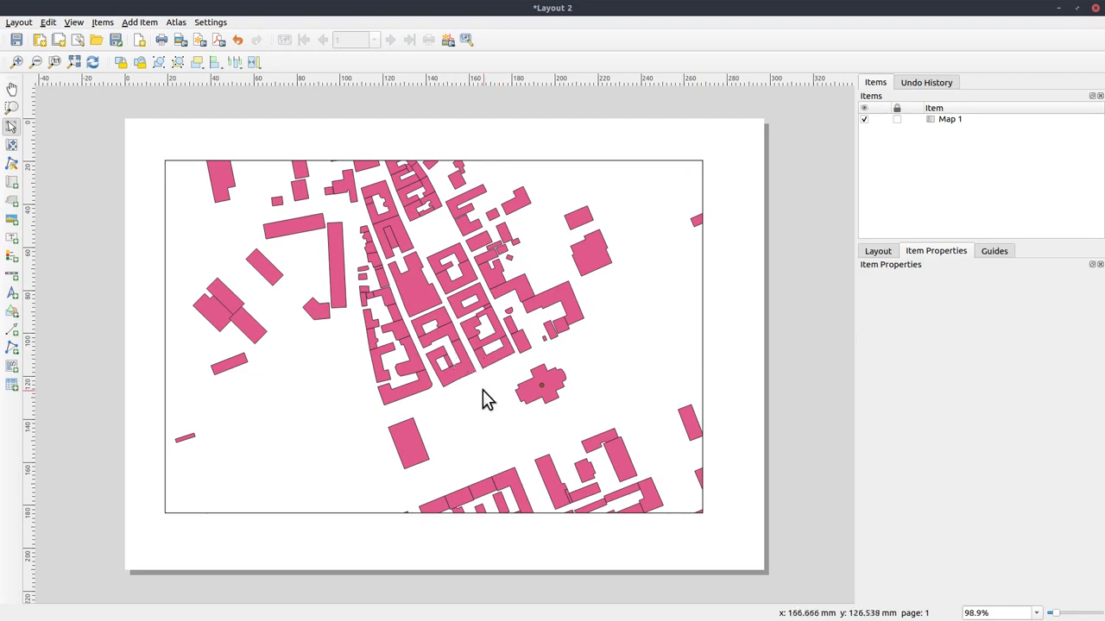
Step: Add a legend with its upper-left corner at X 45.746 mm, Y 134.564 mm on page 1
click(12, 257)
click(227, 410)
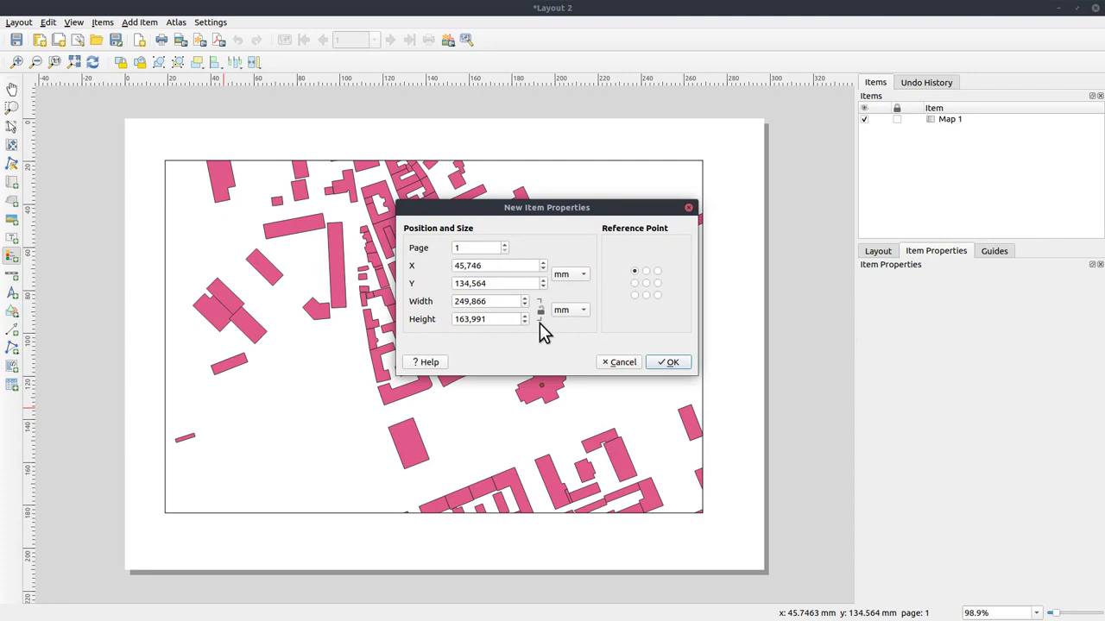
click(677, 367)
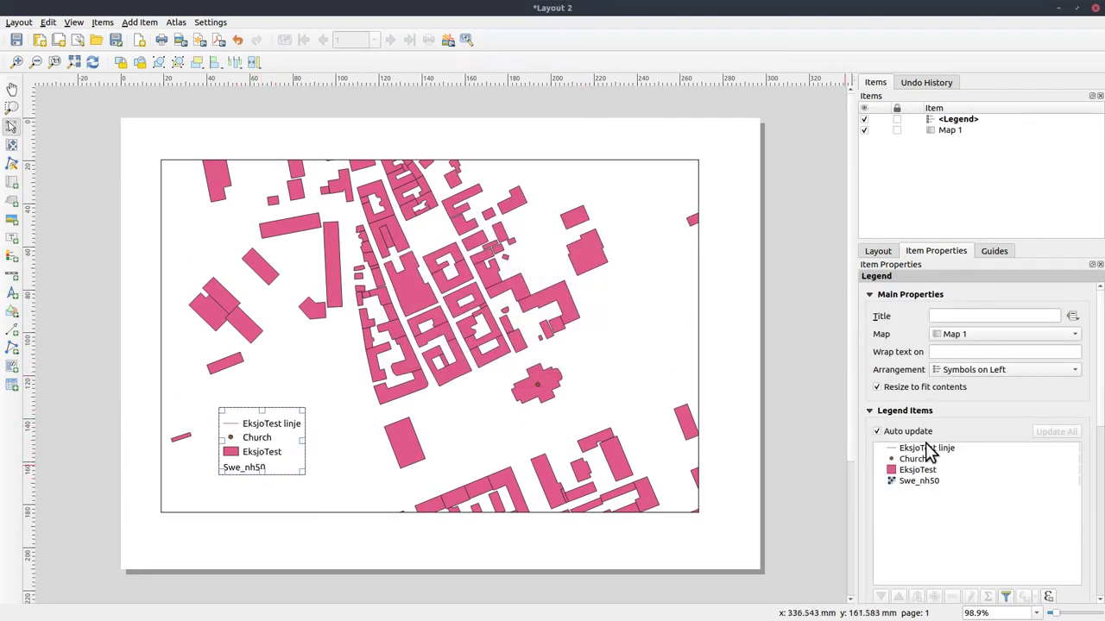
Step: Turn off the legend's auto update and select the EksjoTest linje entry among its items
click(878, 431)
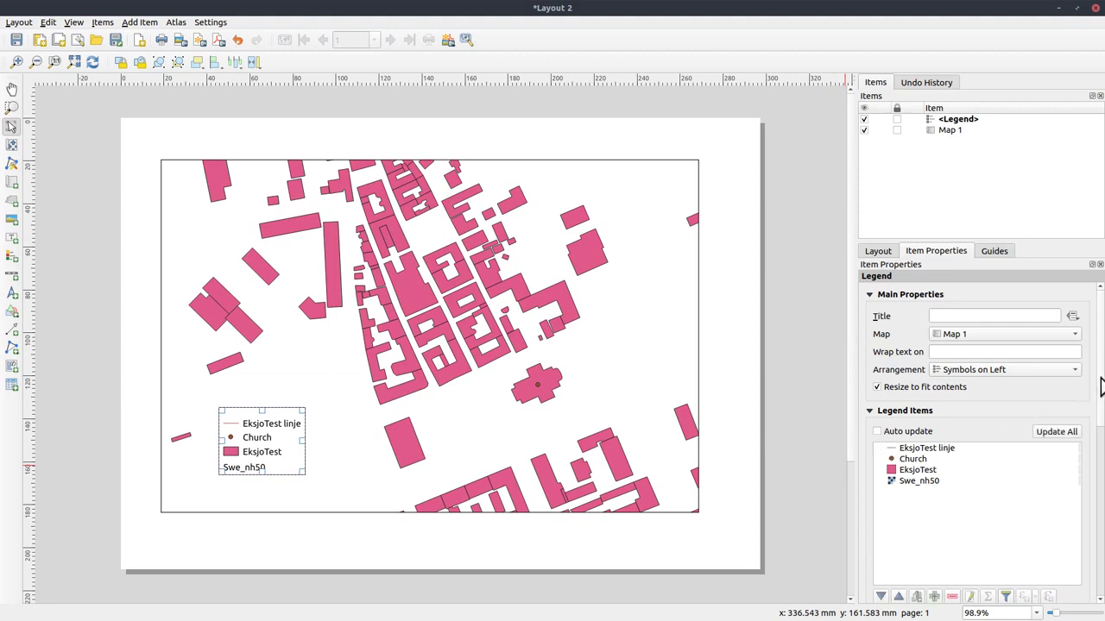
scroll(1100, 388, down, 5)
scroll(1097, 439, up, 2)
click(918, 338)
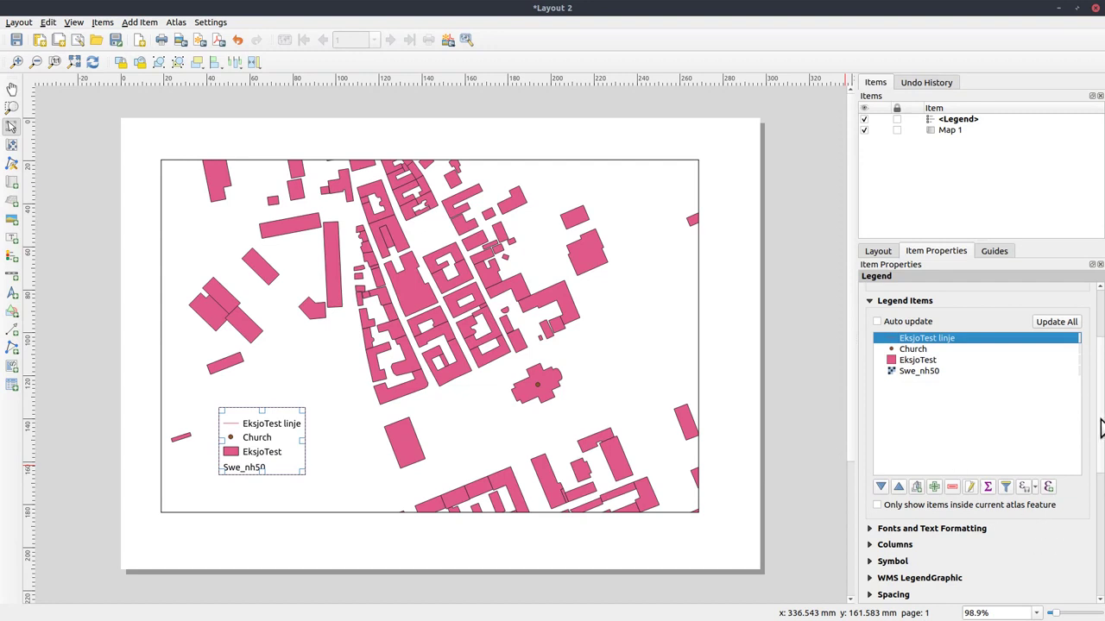
scroll(1100, 429, down, 5)
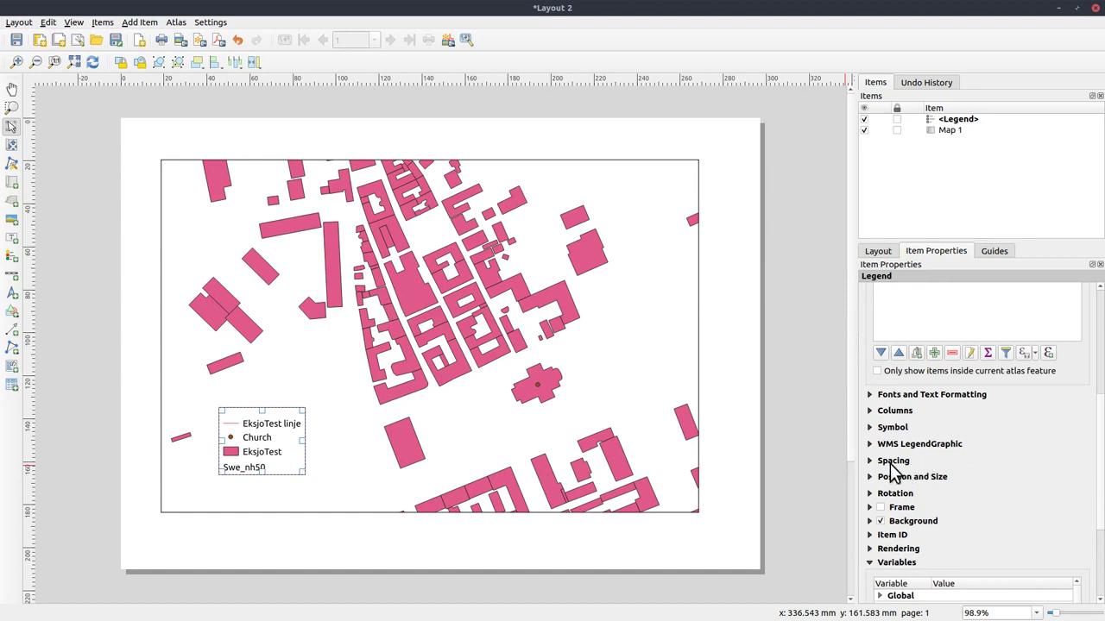
Step: Align the legend's item labels to the right and set the arrangement to Symbols on Right
click(872, 396)
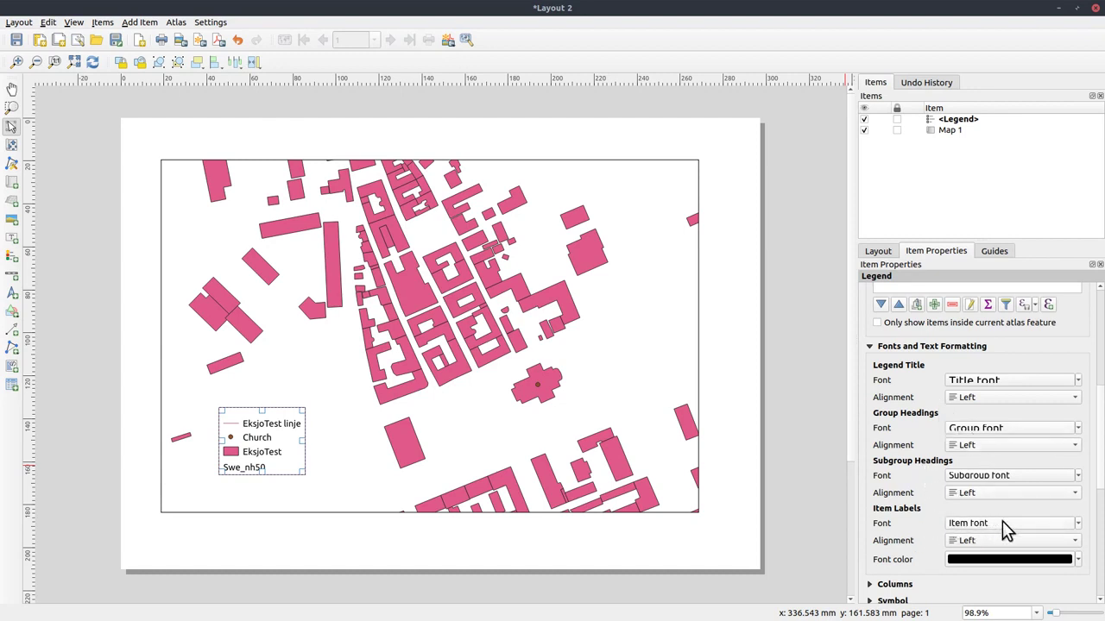
click(987, 542)
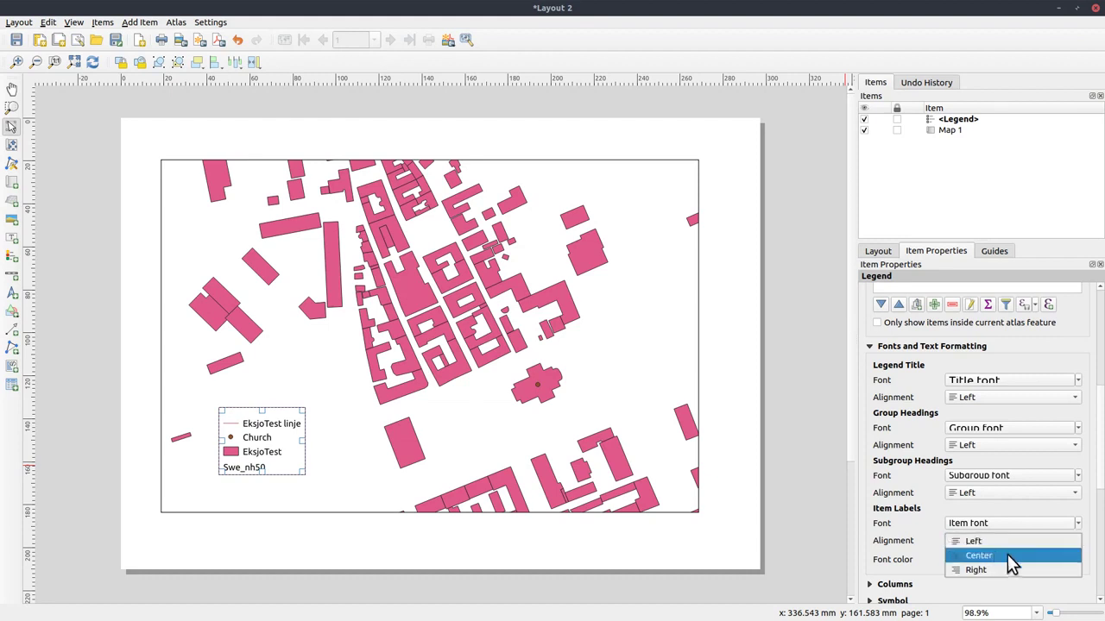
click(993, 571)
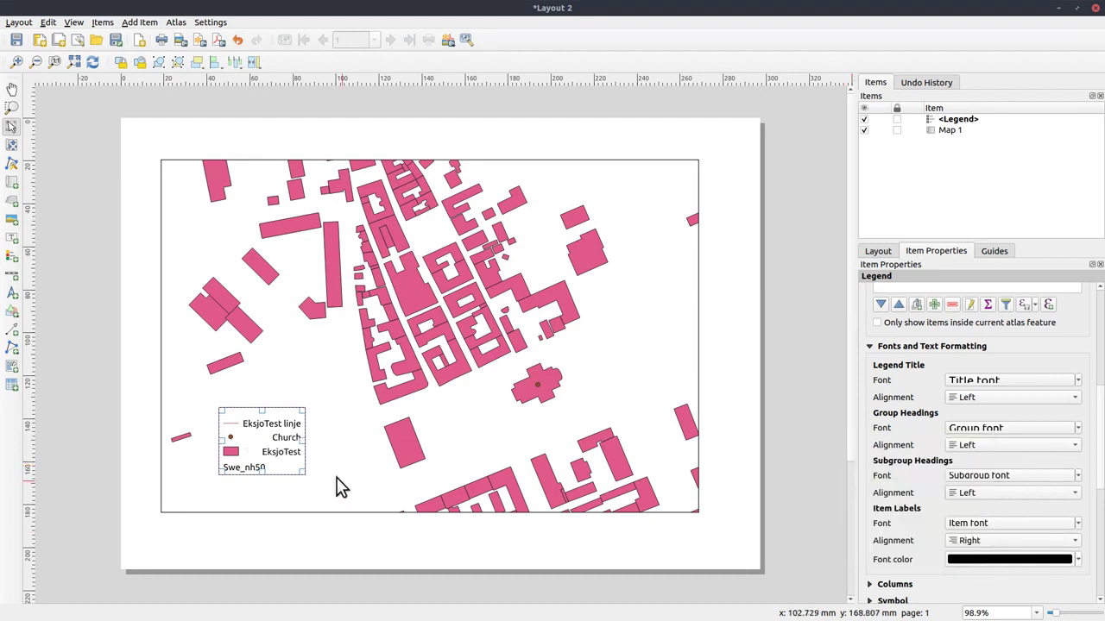
scroll(1079, 483, down, 2)
click(869, 500)
click(868, 501)
scroll(1078, 466, up, 5)
click(979, 369)
click(981, 385)
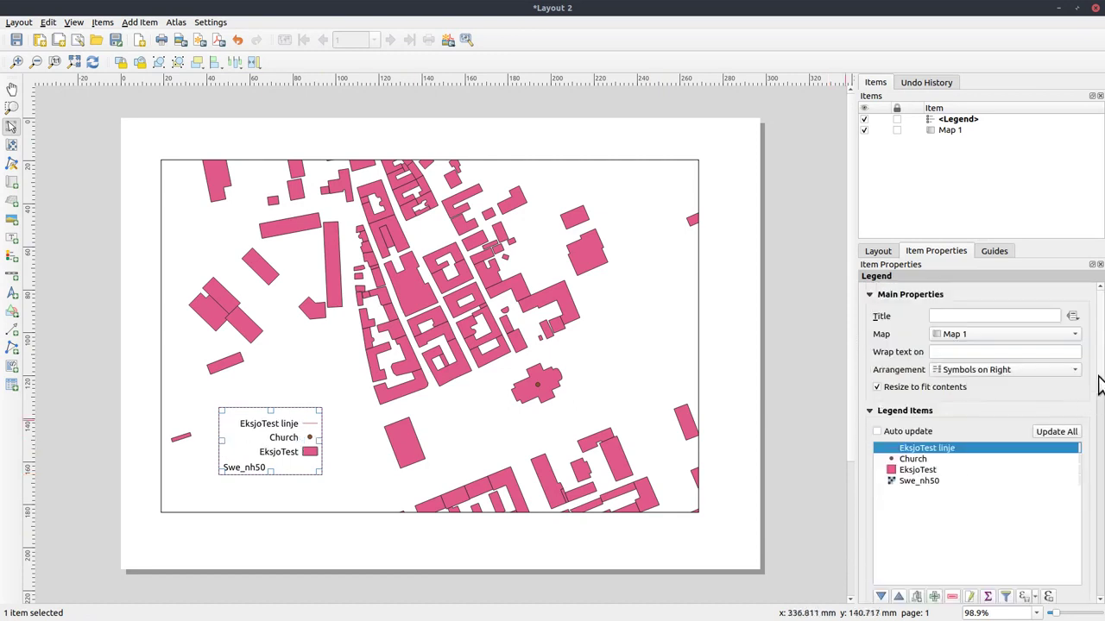
Step: Try Center alignment for the legend's item labels, then set it to Left
scroll(1098, 386, down, 5)
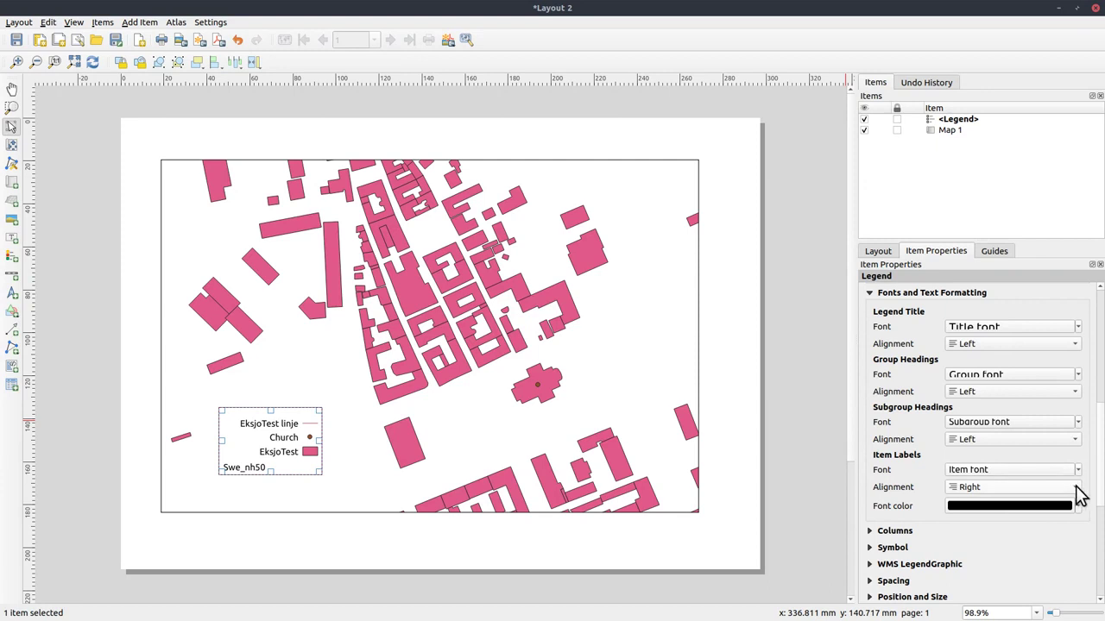
click(1081, 494)
click(1025, 473)
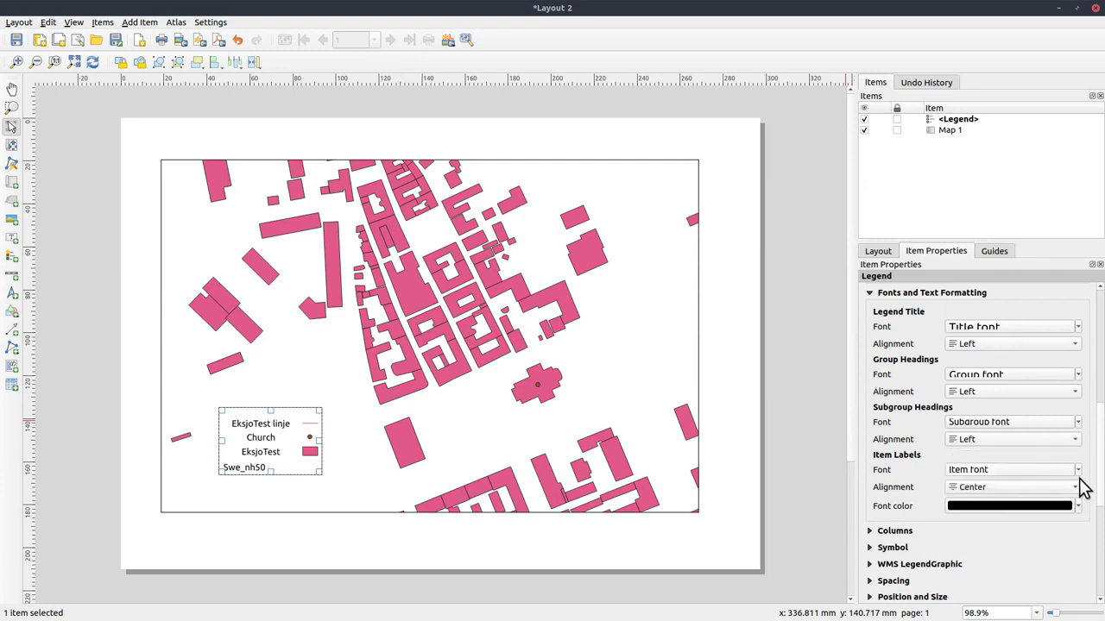
click(1081, 494)
click(1012, 471)
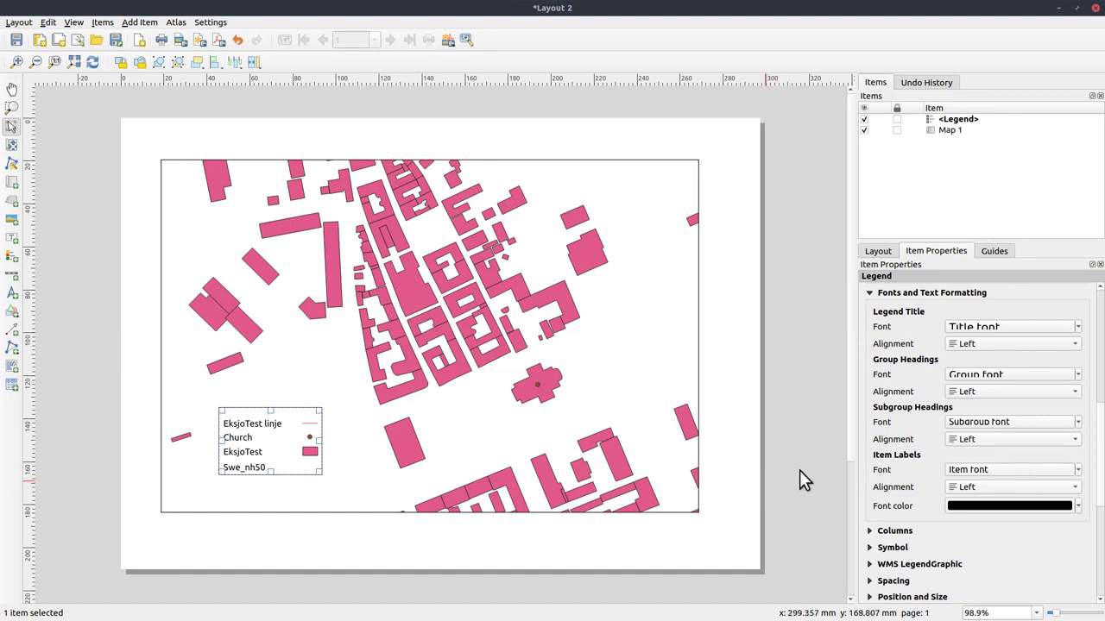
Step: Delete the edited legend and place a fresh default legend in the lower-left part of the map
key(Delete)
key(l)
click(216, 411)
Step: Set the new legend's spacing to 6 mm below subgroup headings, 7 mm above subgroups and 8 mm above groups
scroll(876, 389, down, 5)
click(870, 339)
click(869, 362)
scroll(992, 518, down, 3)
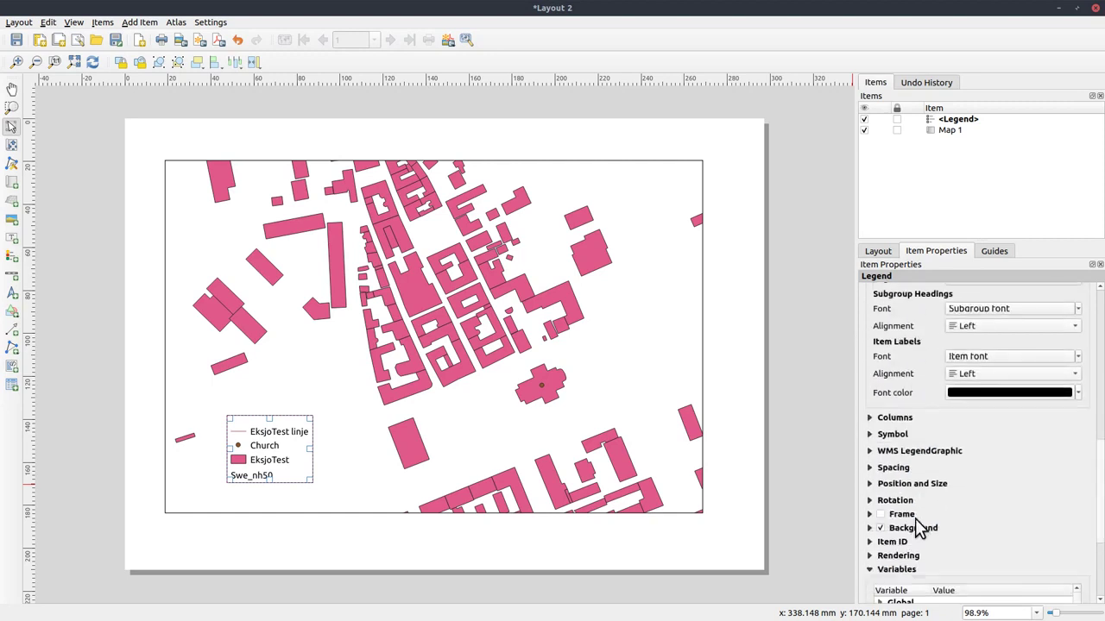
click(894, 473)
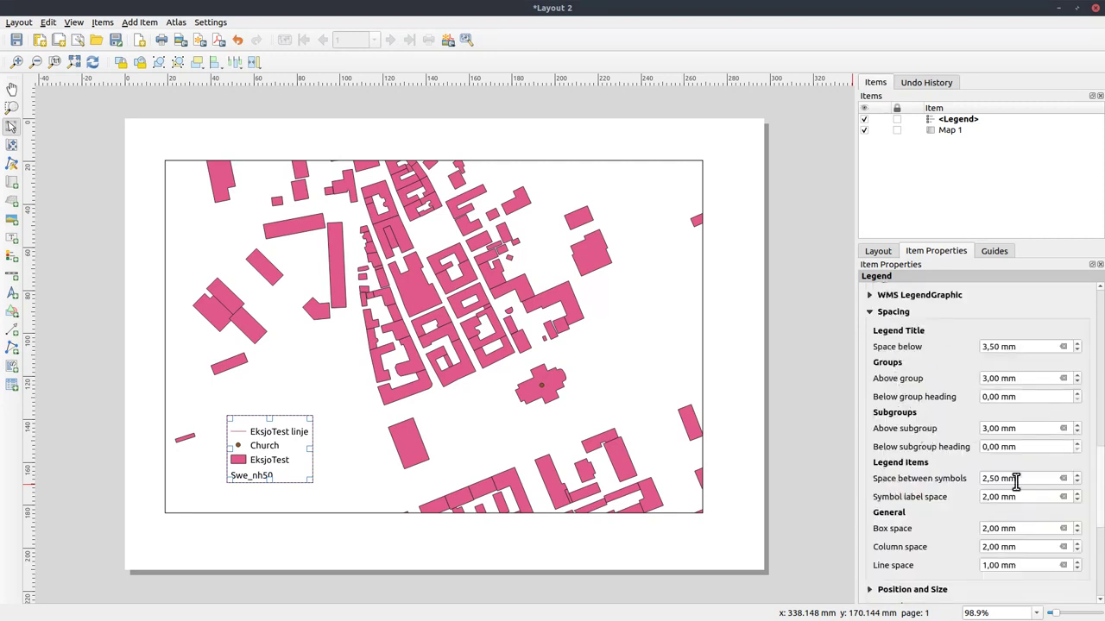
scroll(1024, 447, up, 11)
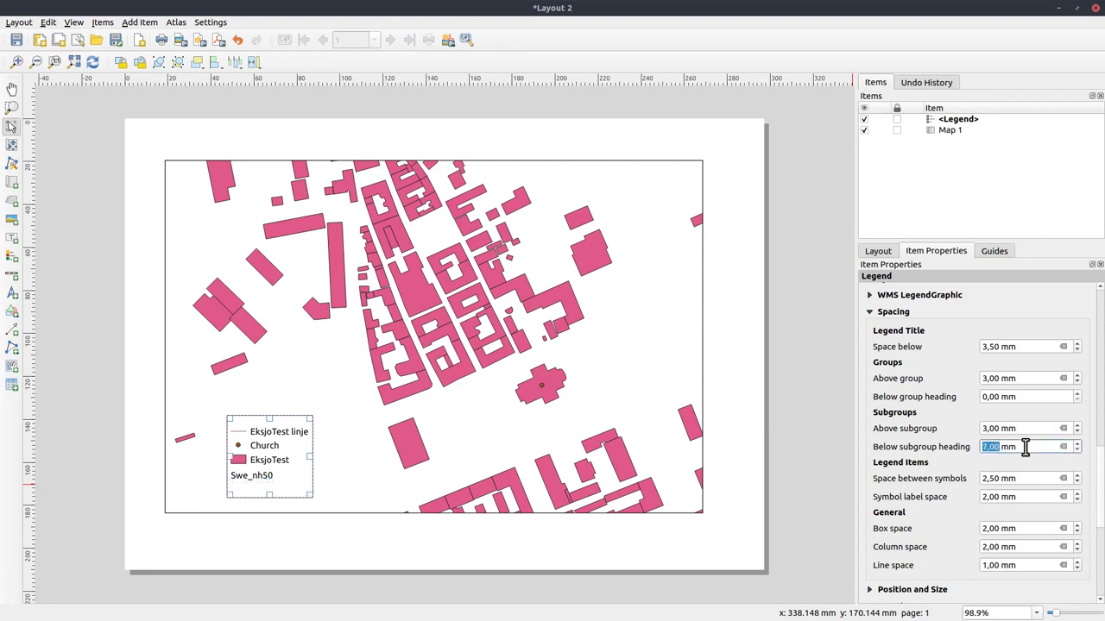
scroll(1024, 446, down, 5)
scroll(1025, 428, up, 4)
scroll(1021, 380, up, 4)
scroll(1027, 347, up, 2)
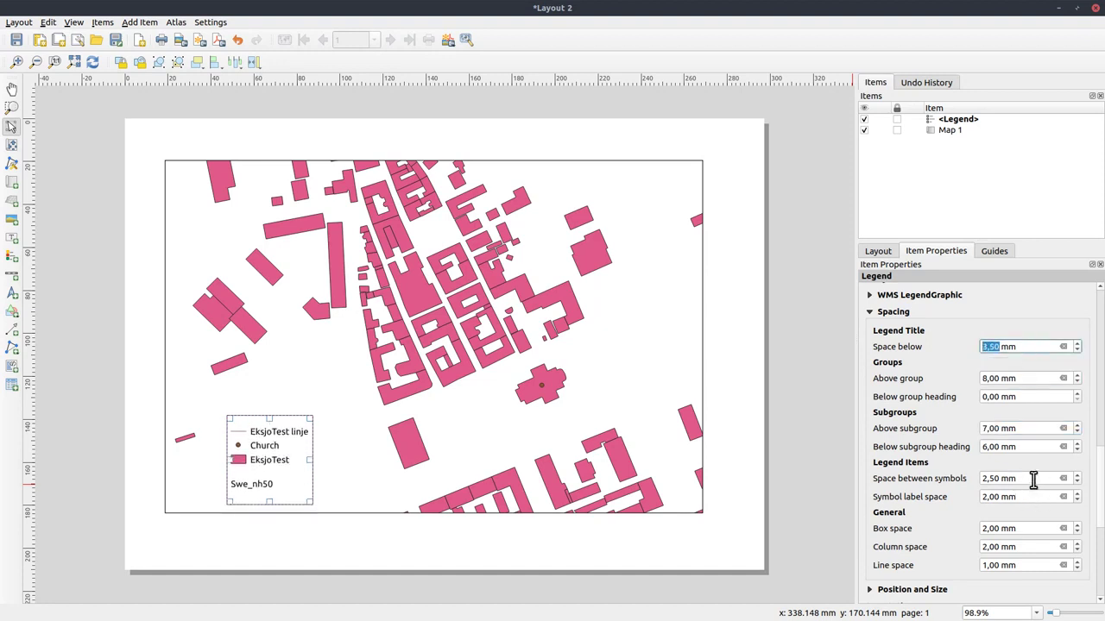
Step: Set the legend's symbol label space to 9 mm, box space to 8 mm, column space to 3 mm and line space to 12 mm
scroll(1033, 480, up, 2)
scroll(1033, 499, up, 7)
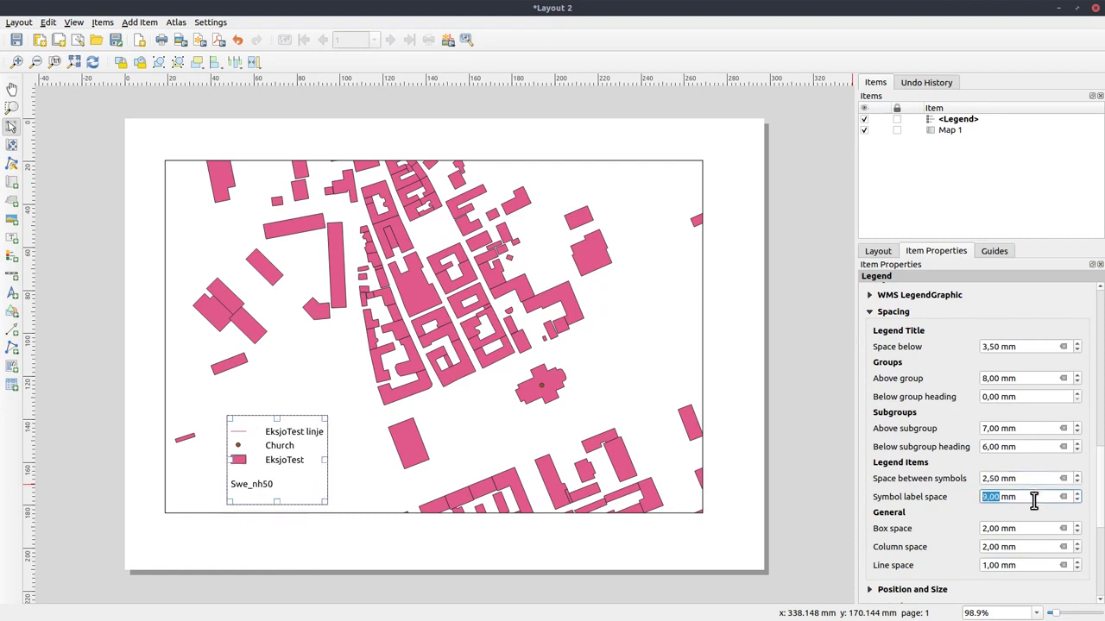
scroll(1032, 529, up, 7)
scroll(1027, 546, up, 4)
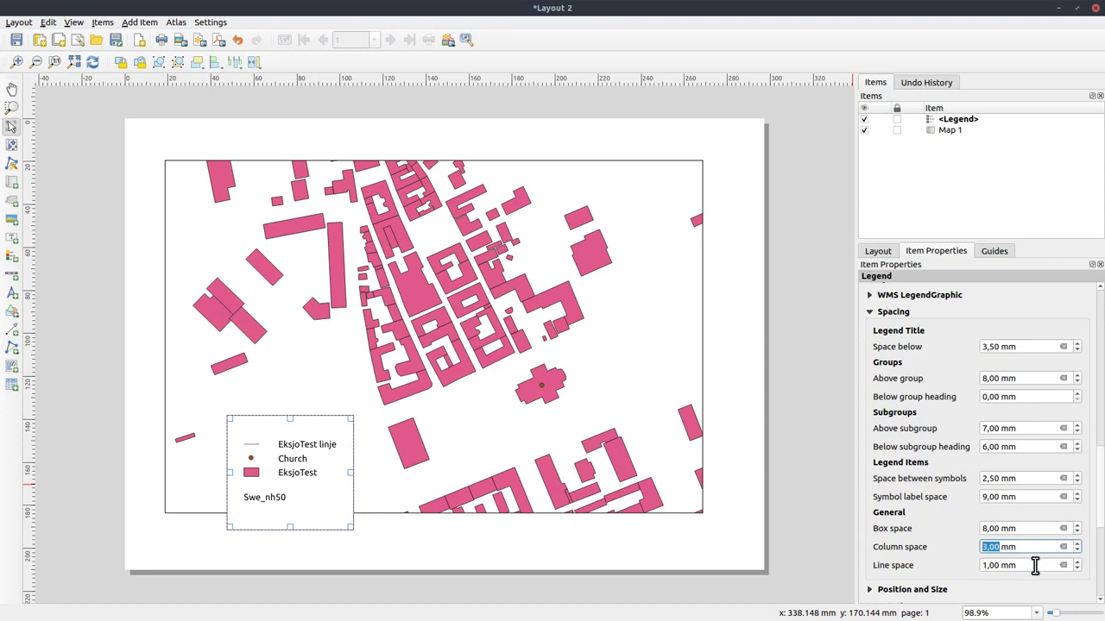
scroll(1045, 565, down, 1)
scroll(1043, 565, up, 12)
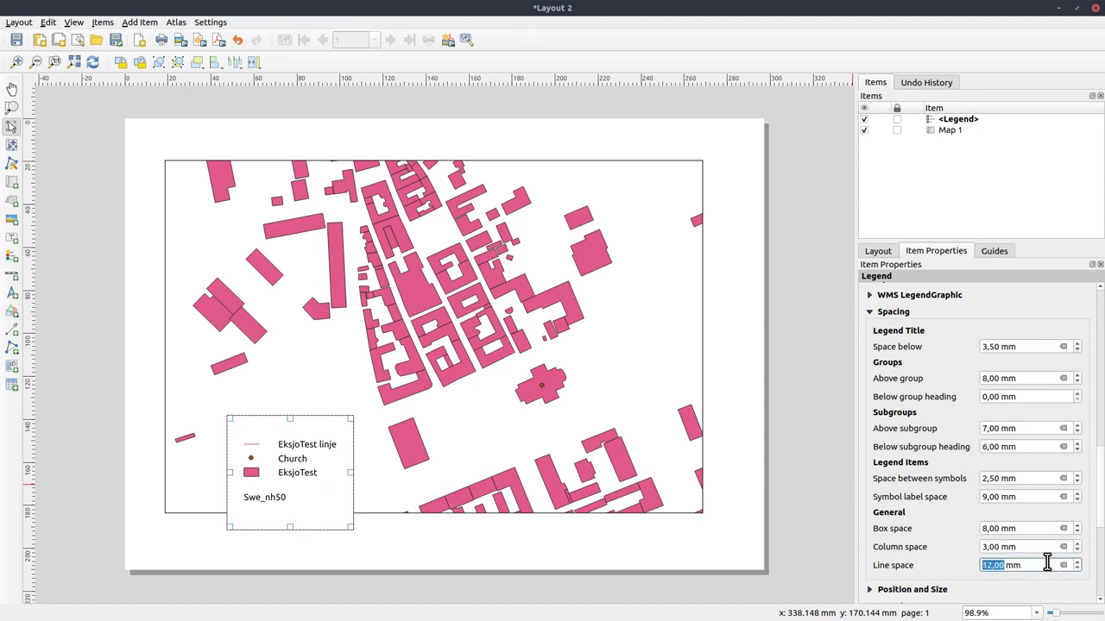
Step: Set the legend's spacing to 23 mm above groups, 13 mm below group headings, 21 mm above subgroups and 2.5 mm between symbols
scroll(1020, 378, up, 8)
scroll(1029, 397, up, 8)
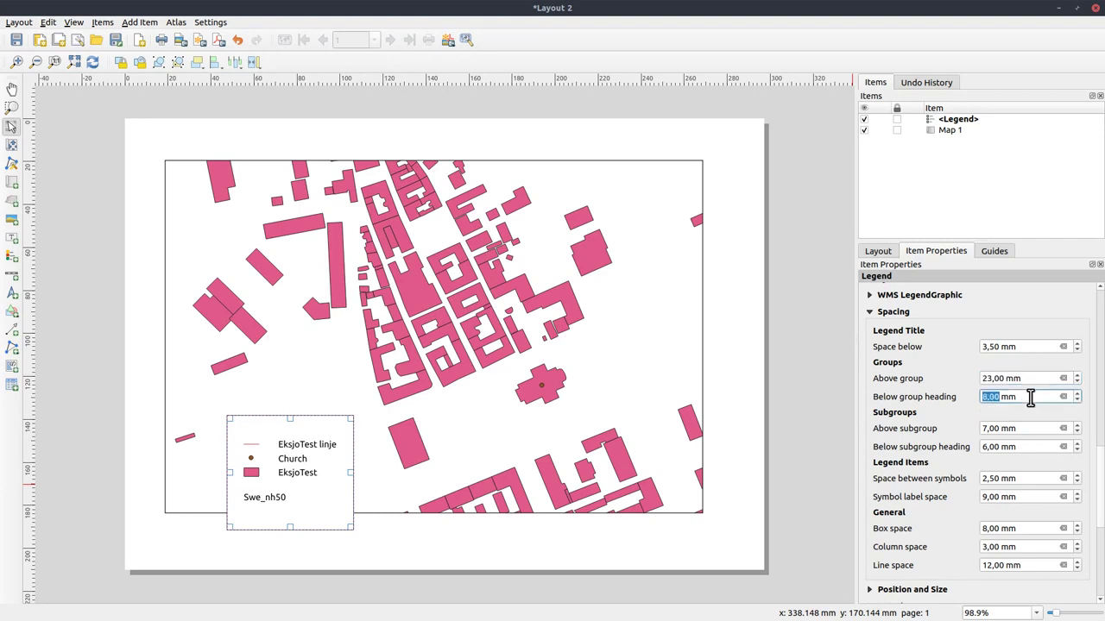
scroll(1029, 428, up, 18)
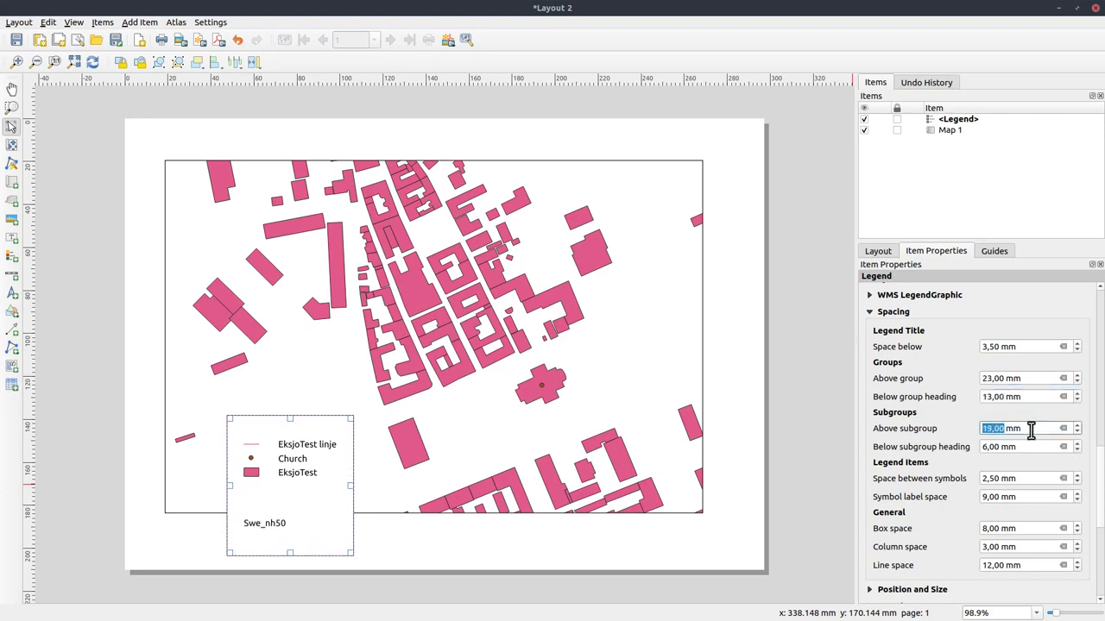
scroll(1031, 428, down, 4)
scroll(1031, 478, up, 8)
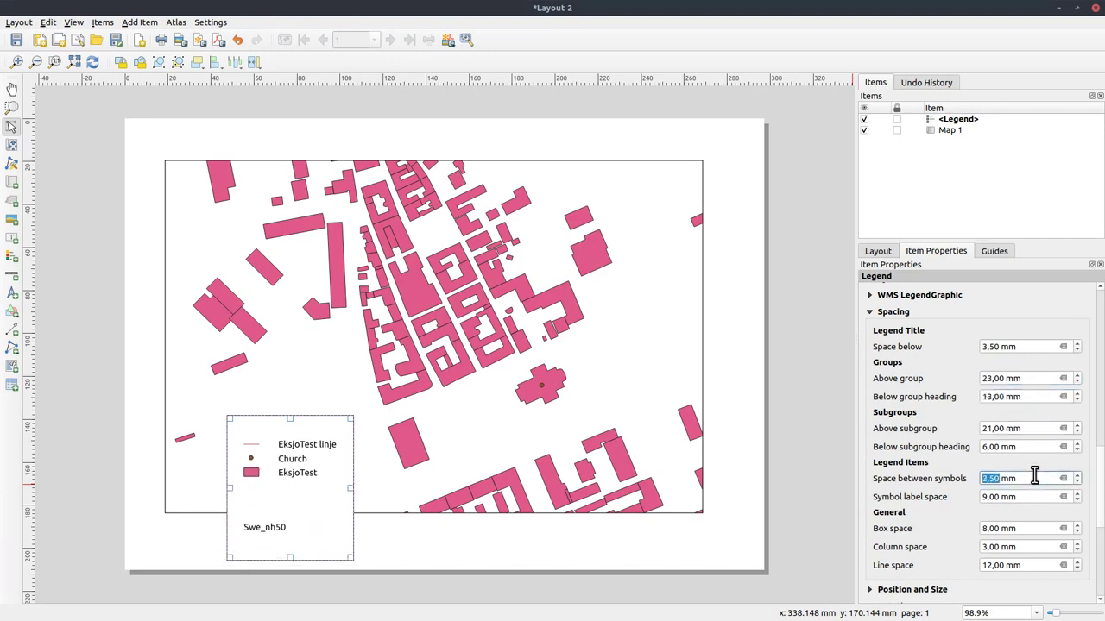
scroll(1033, 478, down, 8)
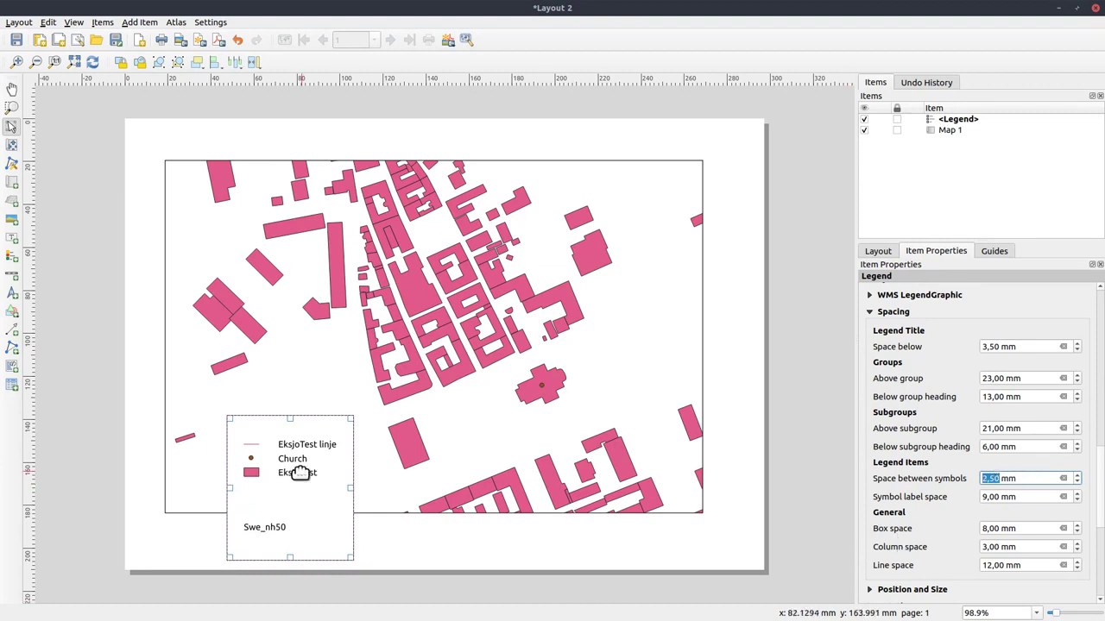
Step: Delete the legend and place a default scale bar below the map's lower-left corner
key(Delete)
click(12, 275)
click(274, 522)
Step: Set the scale bar's fixed segment width to 50 units and shift it slightly to the right
scroll(1011, 479, up, 3)
double_click(986, 498)
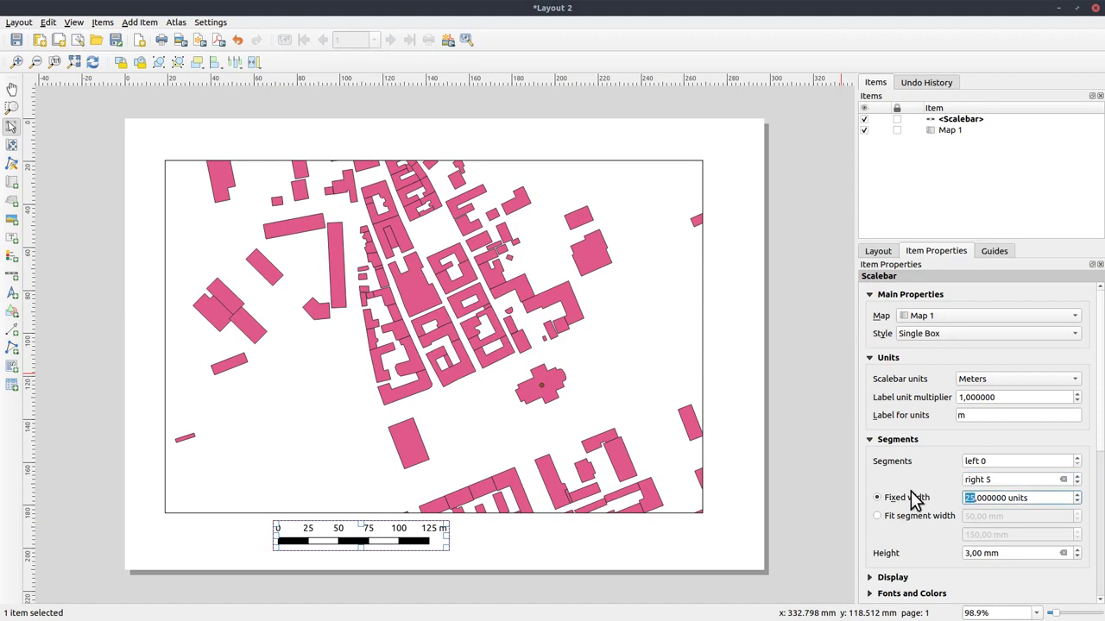
text(50)
drag(553, 539, 564, 538)
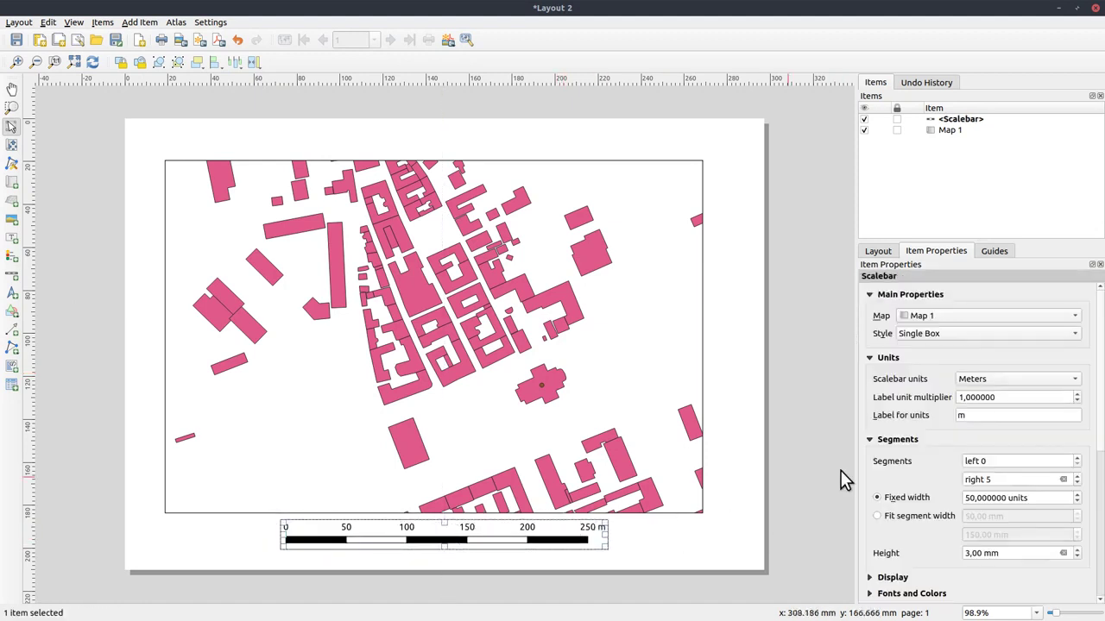
Step: Look over the scale bar's font and colour options and change its style to Line Ticks Down
scroll(1089, 397, down, 6)
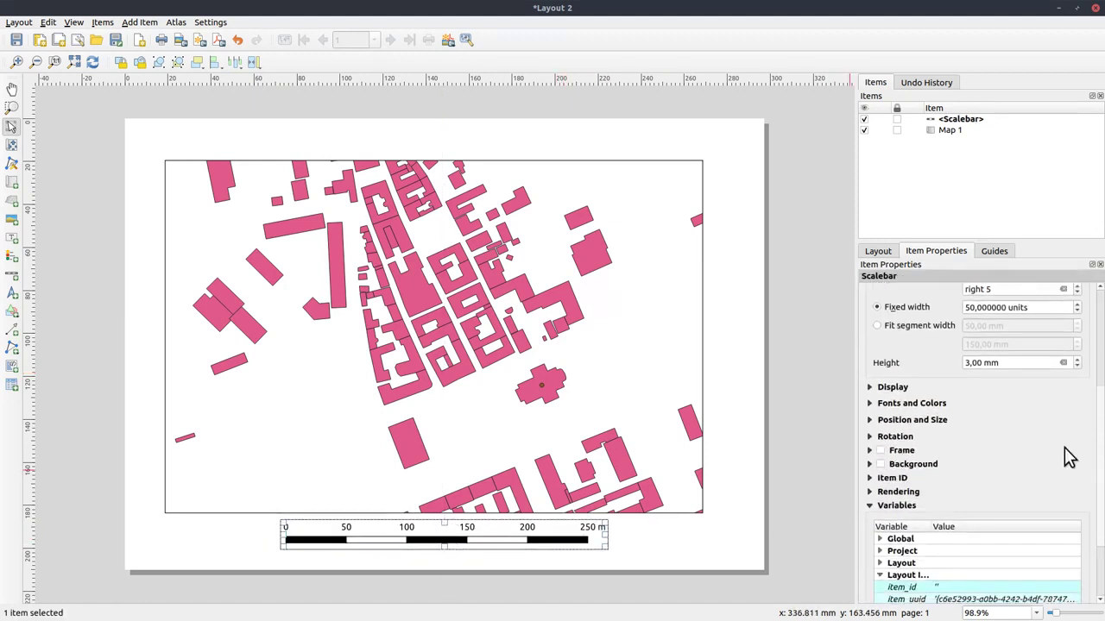
click(871, 403)
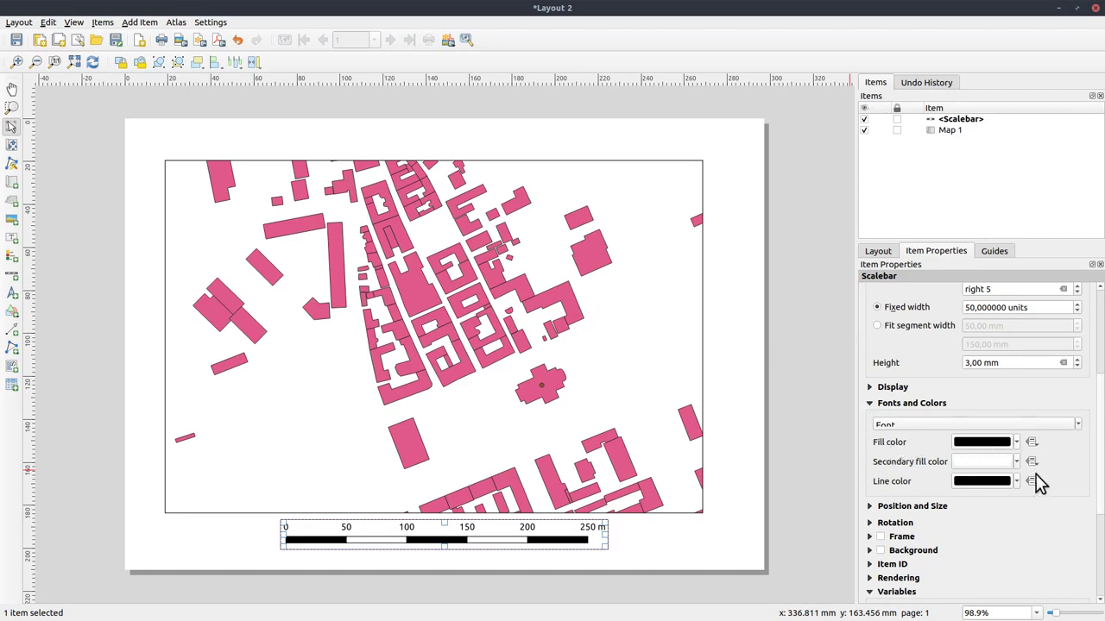
drag(1102, 500, 1102, 415)
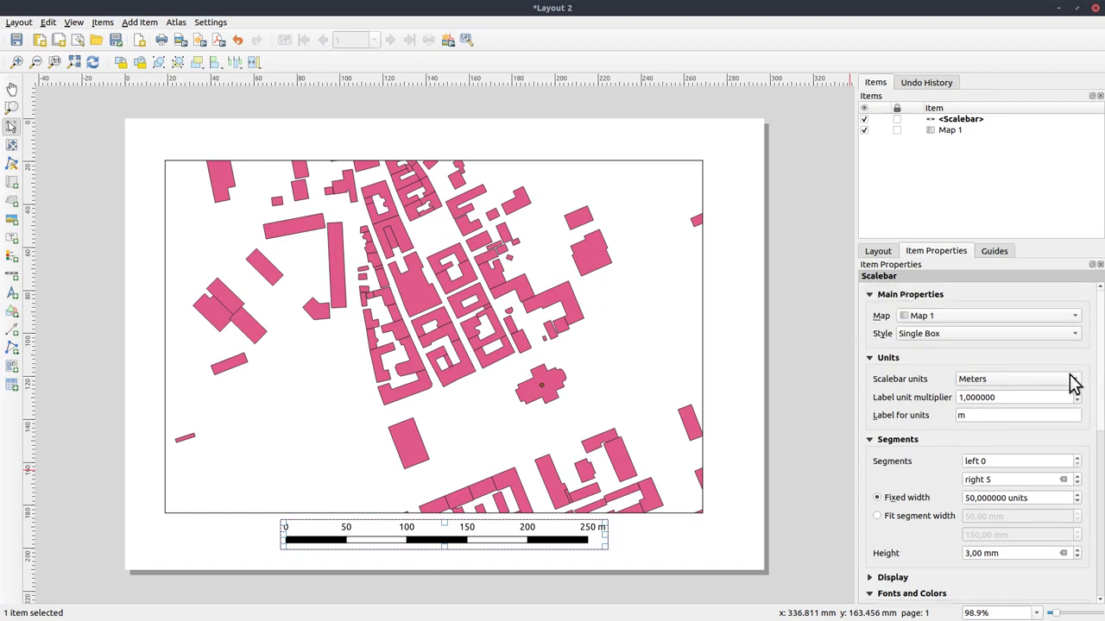
click(939, 334)
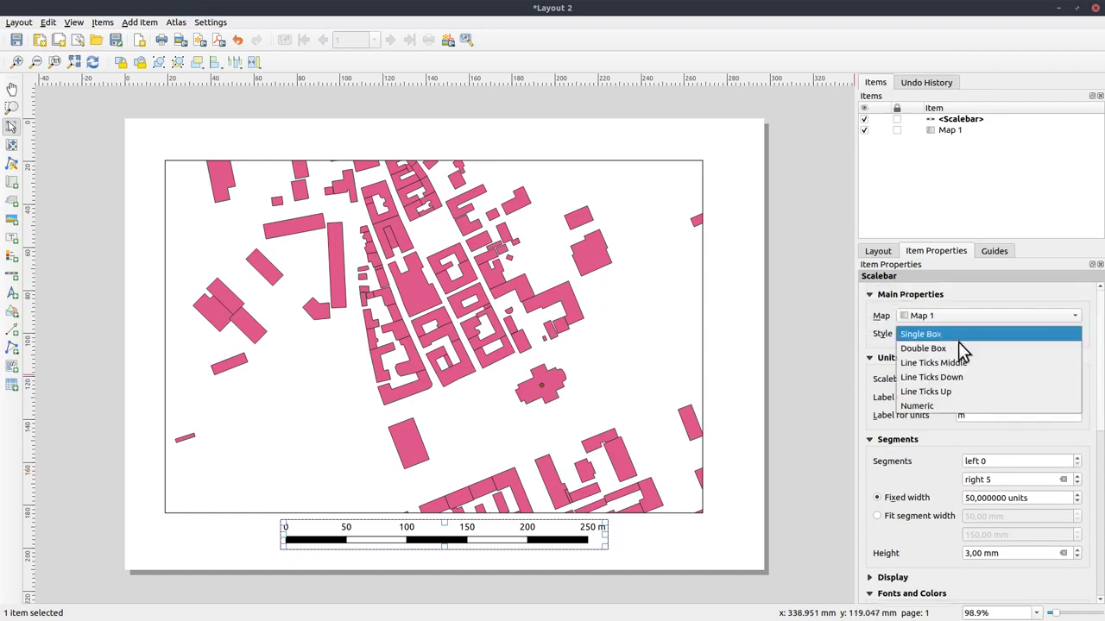
click(870, 345)
click(902, 338)
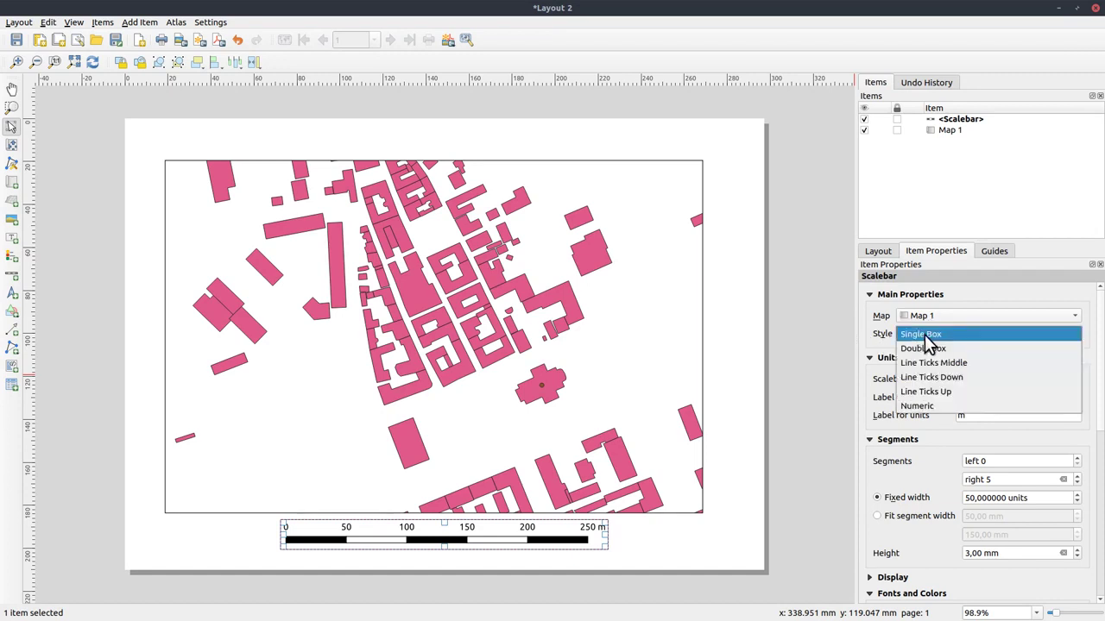
click(960, 388)
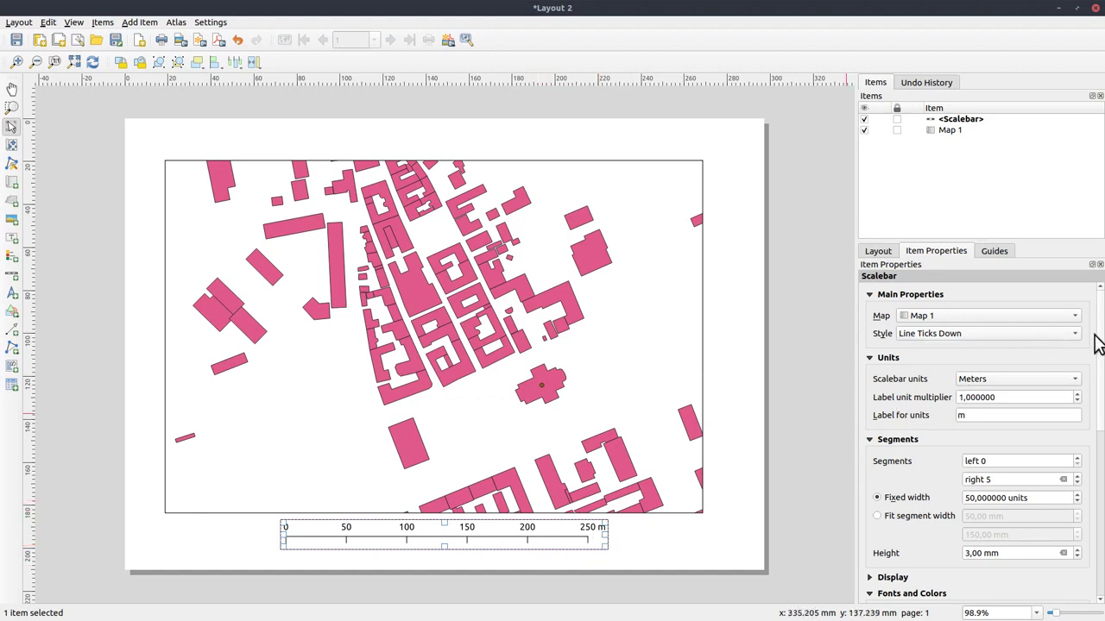
Step: Place the scale bar's labels below the segments and set the label margin to 0 mm
scroll(1100, 371, down, 3)
scroll(1099, 357, up, 3)
scroll(1102, 429, down, 5)
scroll(1102, 429, down, 3)
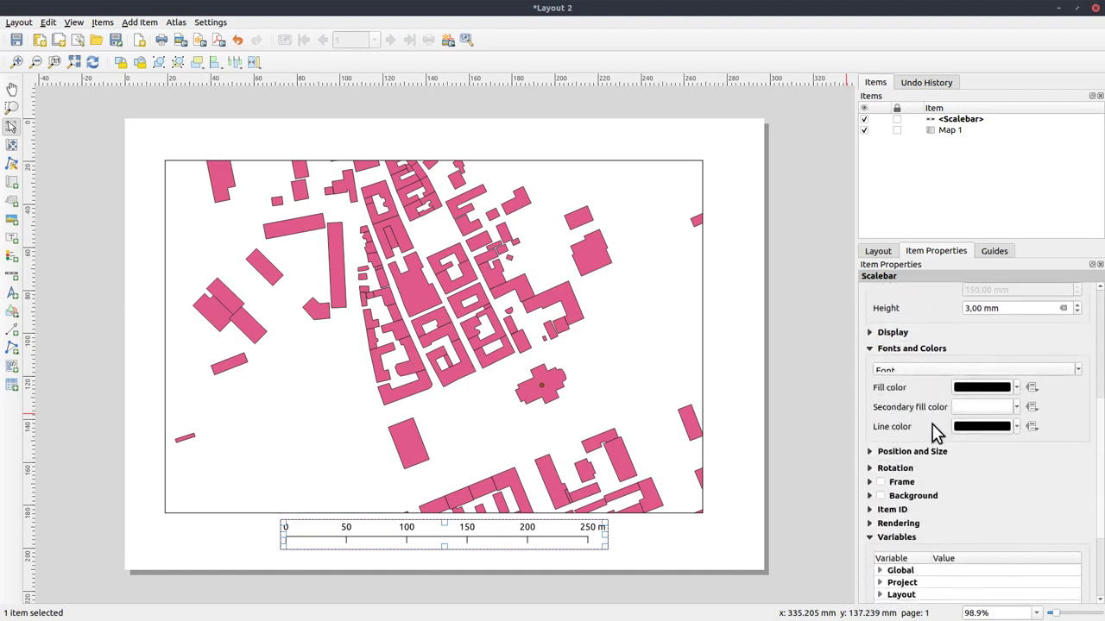
click(869, 334)
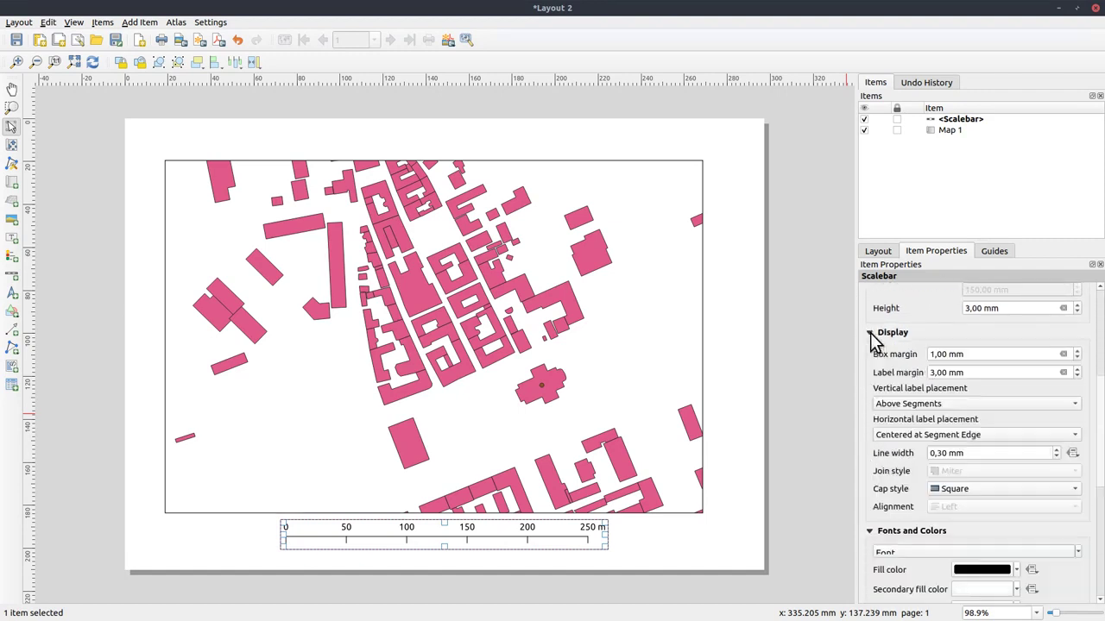
click(939, 406)
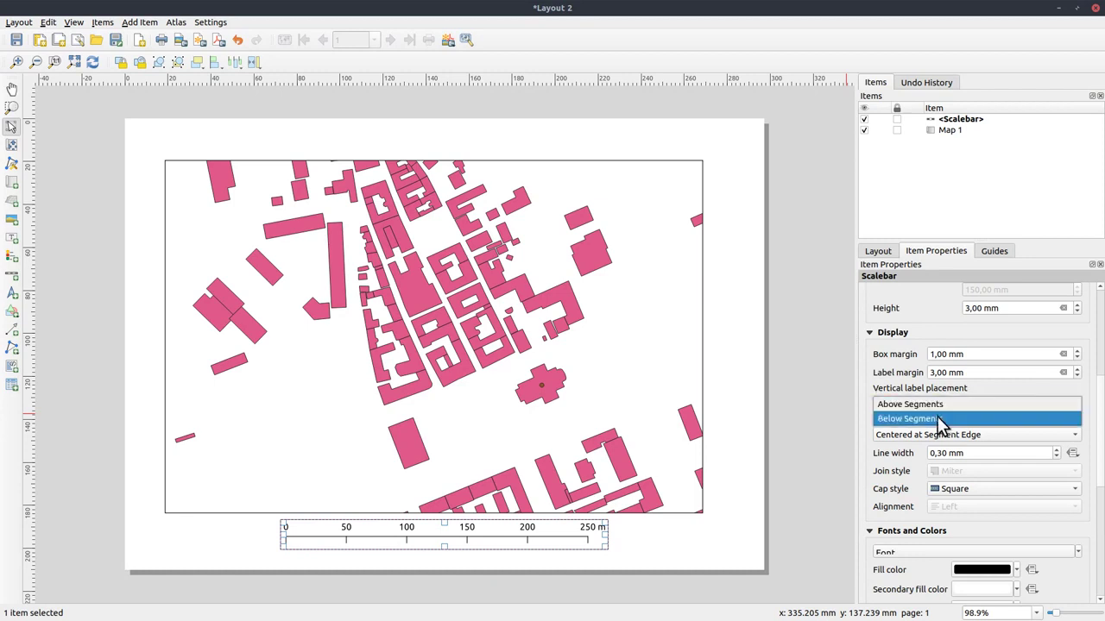
click(941, 421)
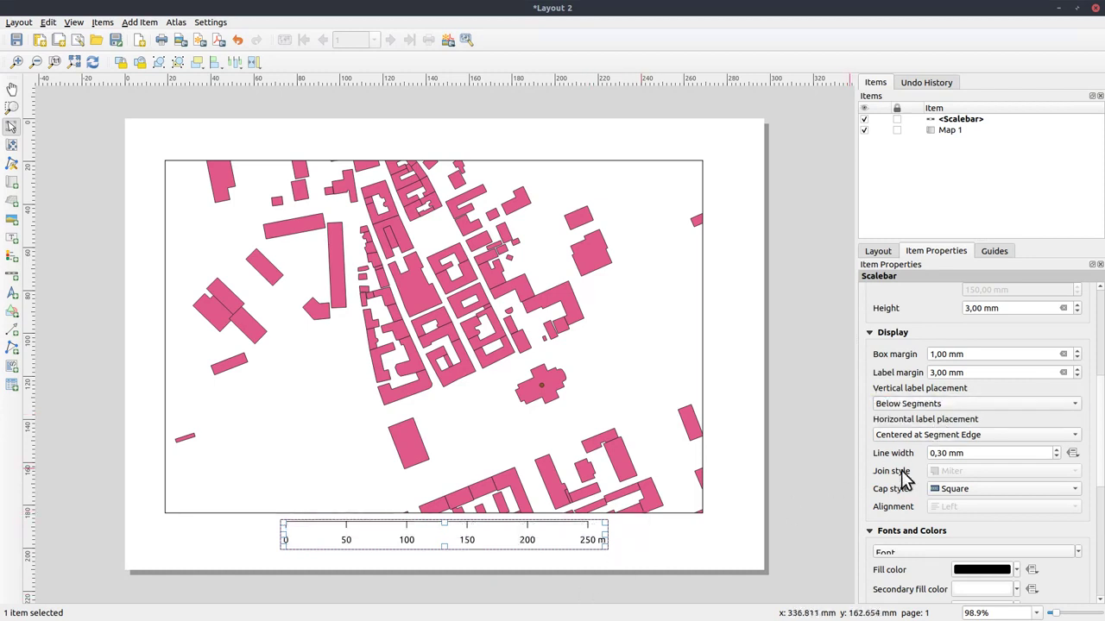
scroll(983, 371, down, 3)
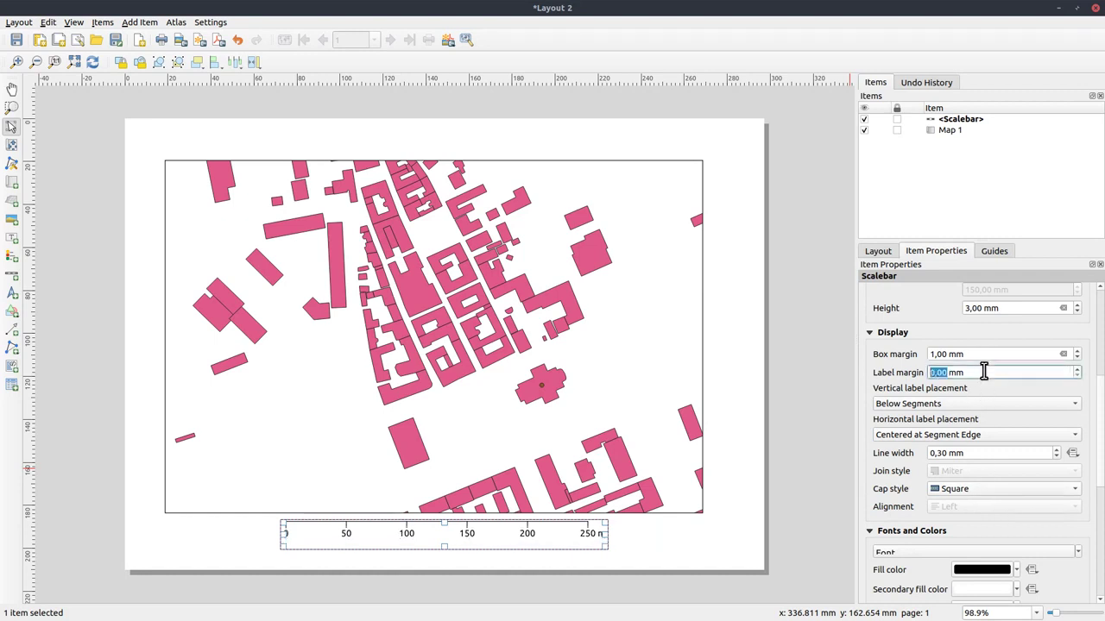
Step: Try centering the labels at the center of each segment, restore Centered at Segment Edge, and nudge the scale bar down
click(972, 435)
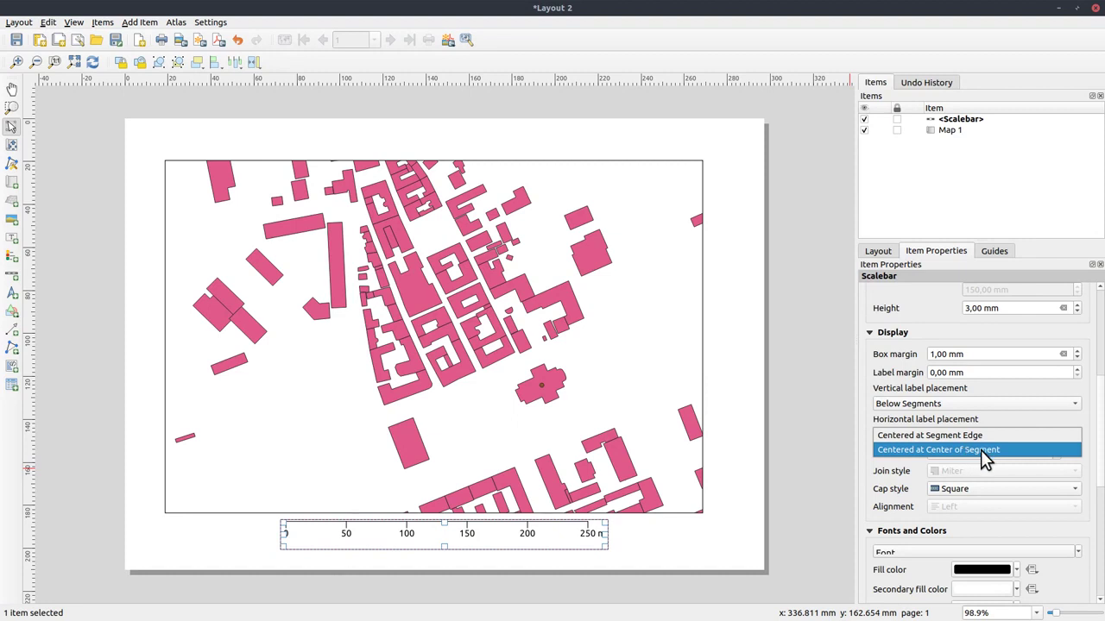
click(981, 449)
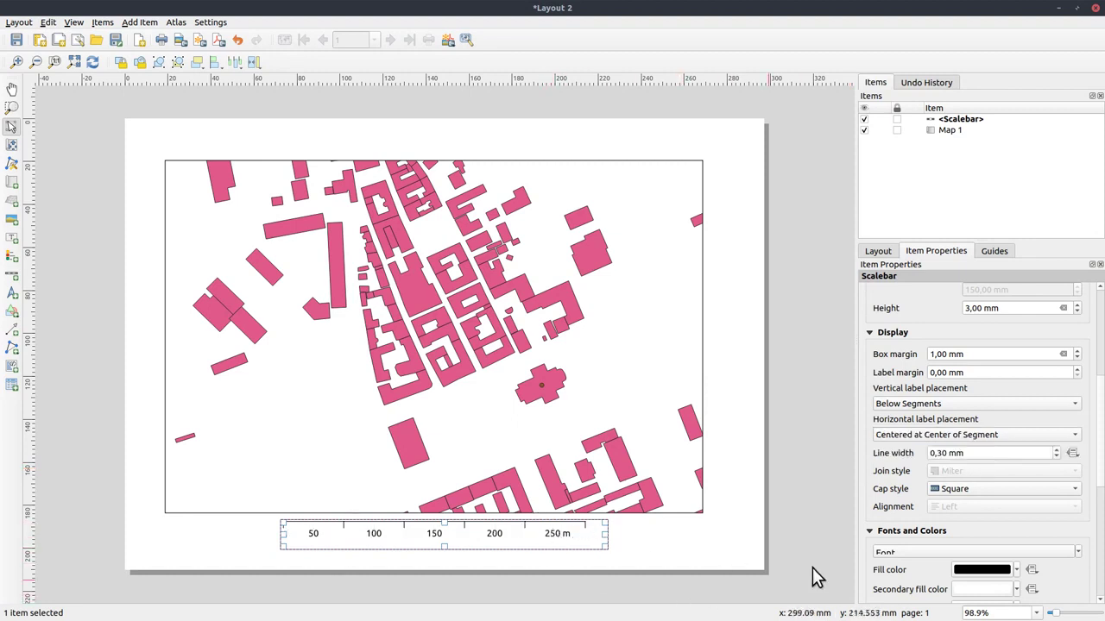
scroll(997, 434, up, 1)
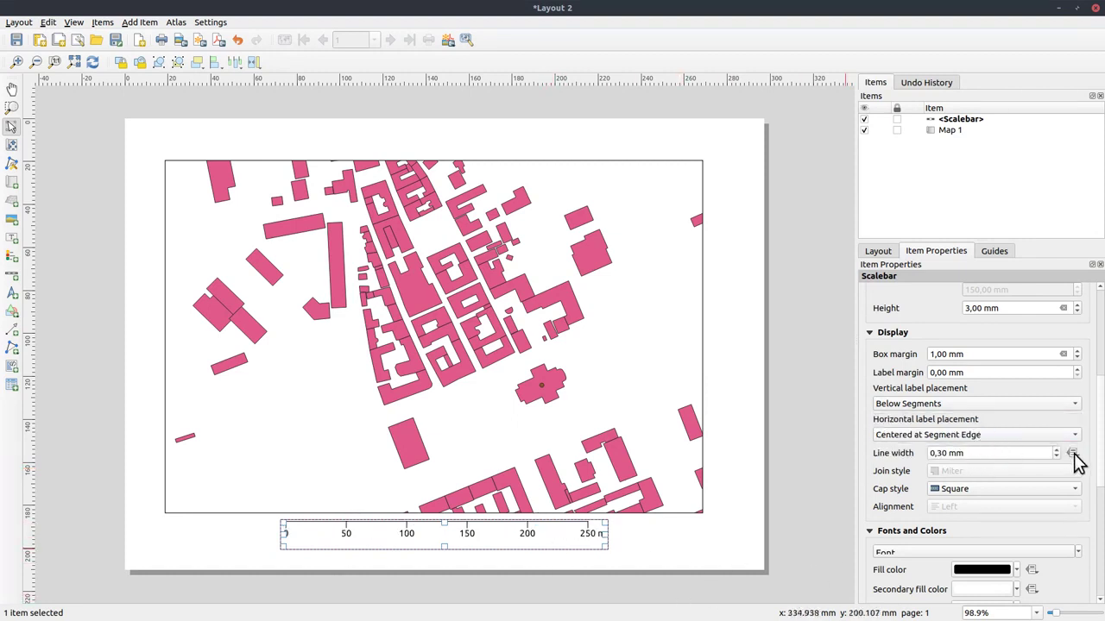
scroll(1087, 466, up, 1)
scroll(1102, 485, down, 3)
drag(492, 533, 493, 536)
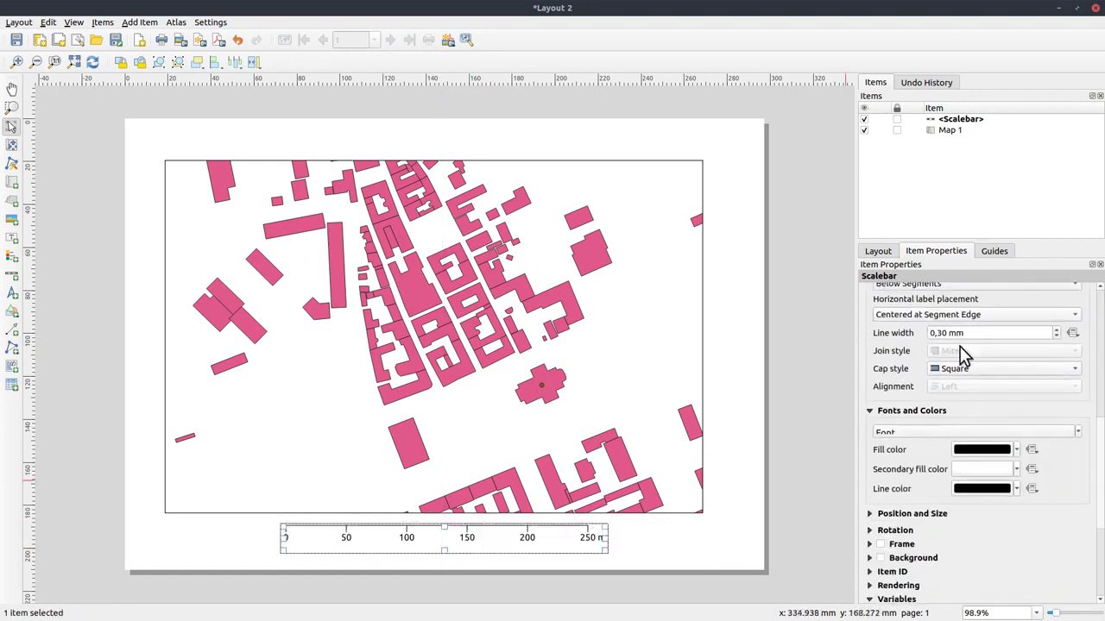
Step: Review the scale bar's position, size and display settings
scroll(962, 353, up, 10)
scroll(937, 463, down, 5)
click(869, 422)
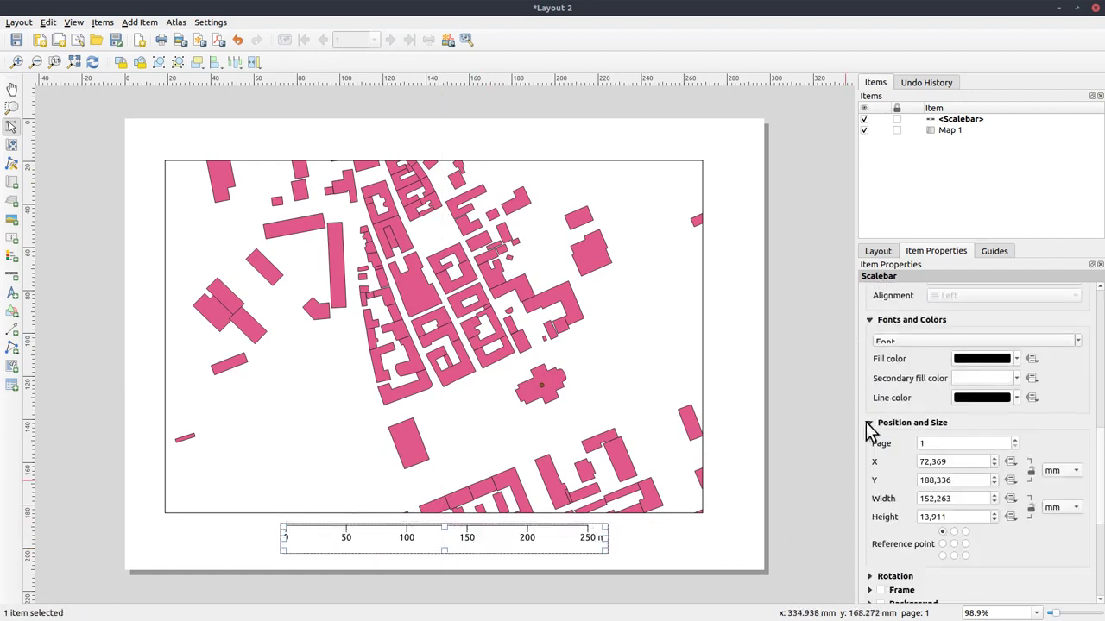
click(575, 542)
scroll(992, 414, down, 5)
click(892, 363)
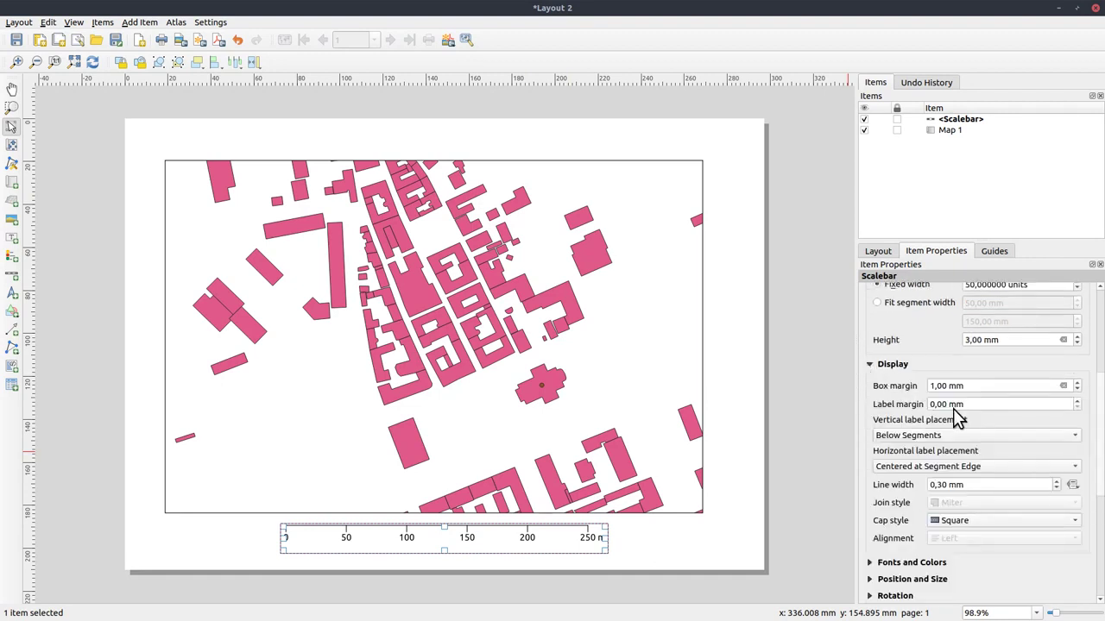
Step: Open the scale bar's font settings and look through the shadow and text options
click(893, 347)
click(912, 380)
click(1075, 404)
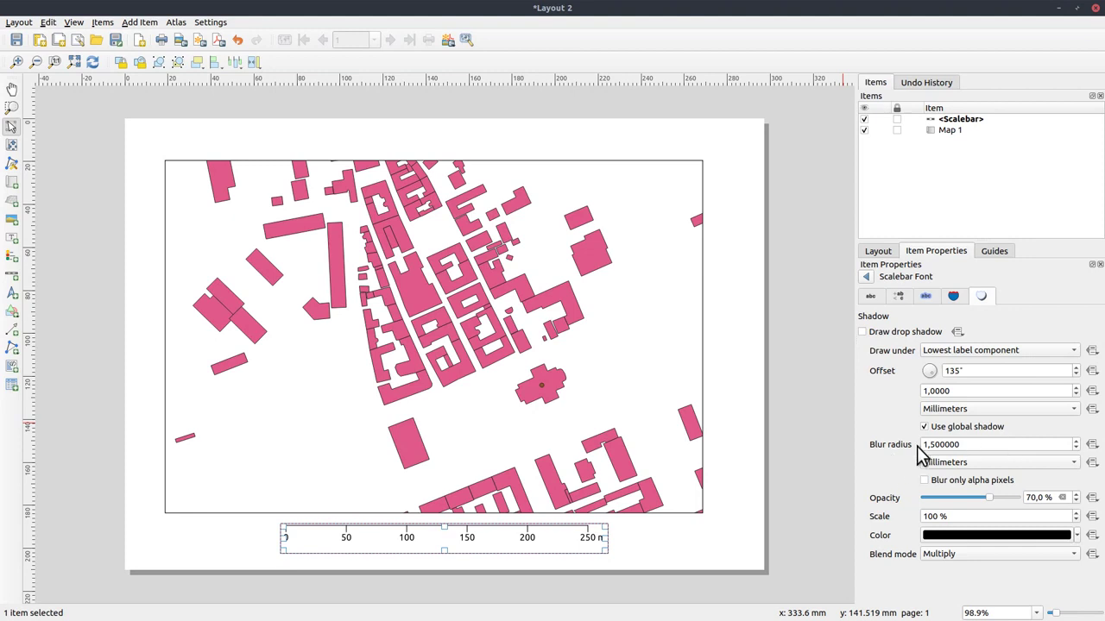
click(871, 296)
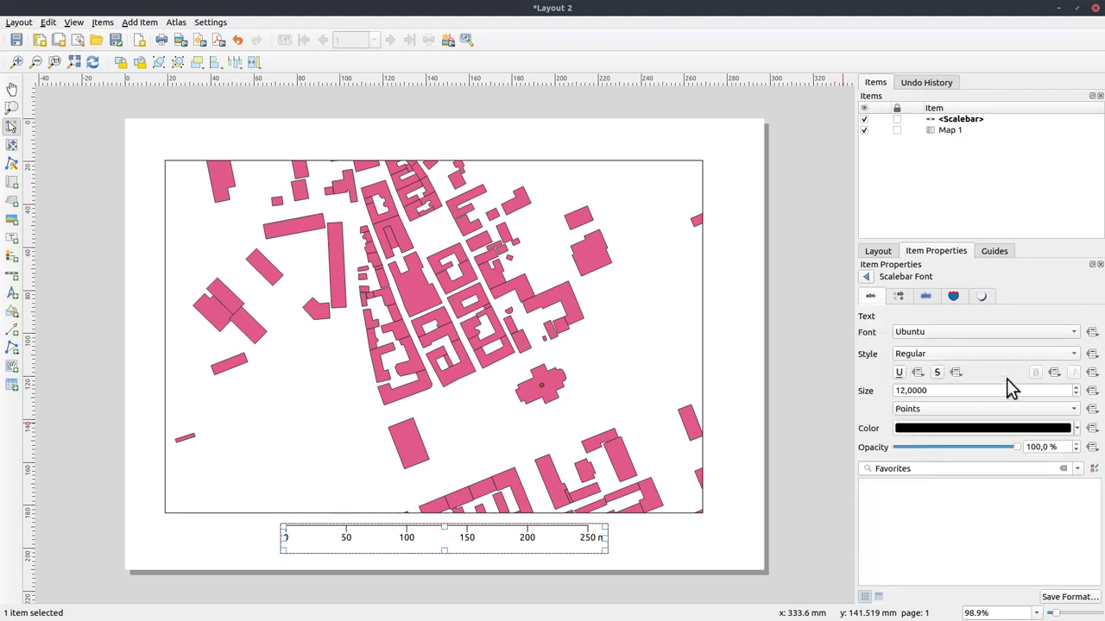
click(942, 353)
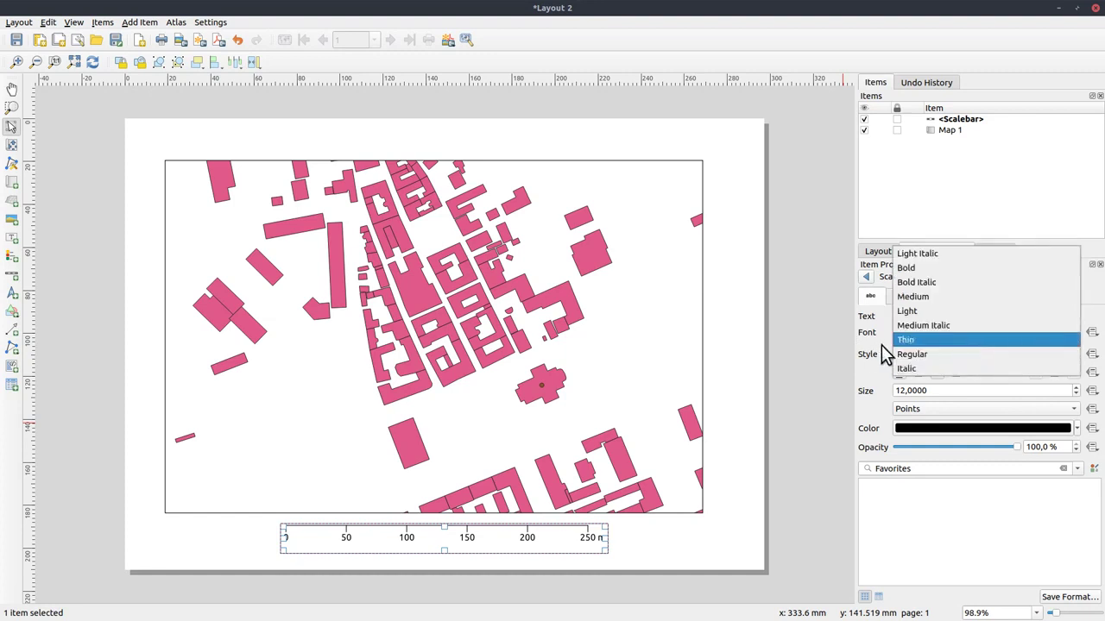
click(1102, 361)
click(1091, 355)
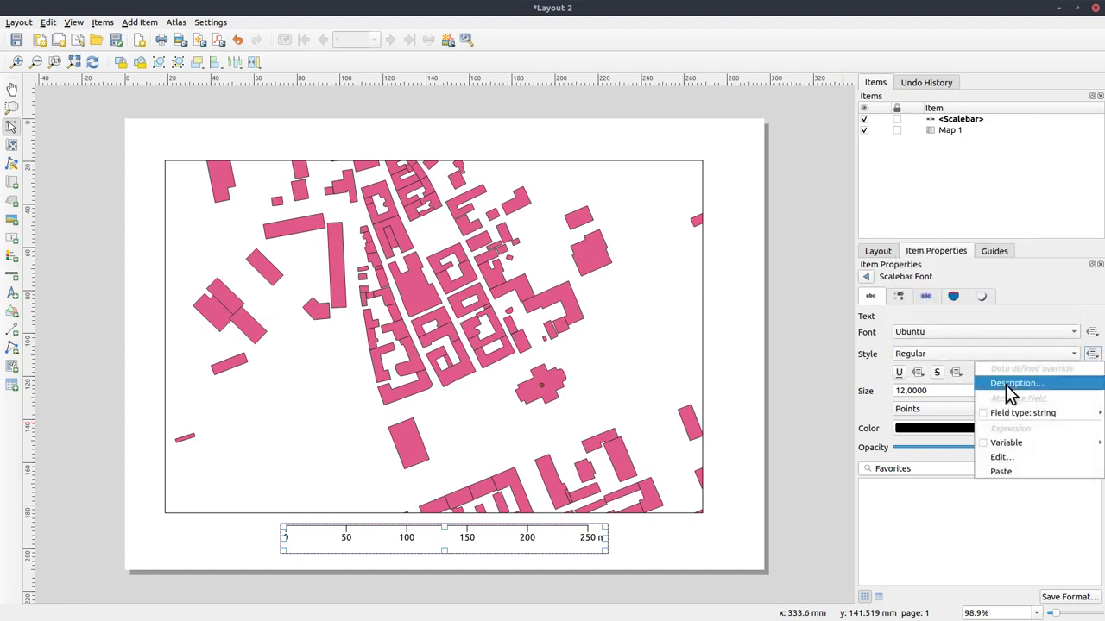
click(1020, 458)
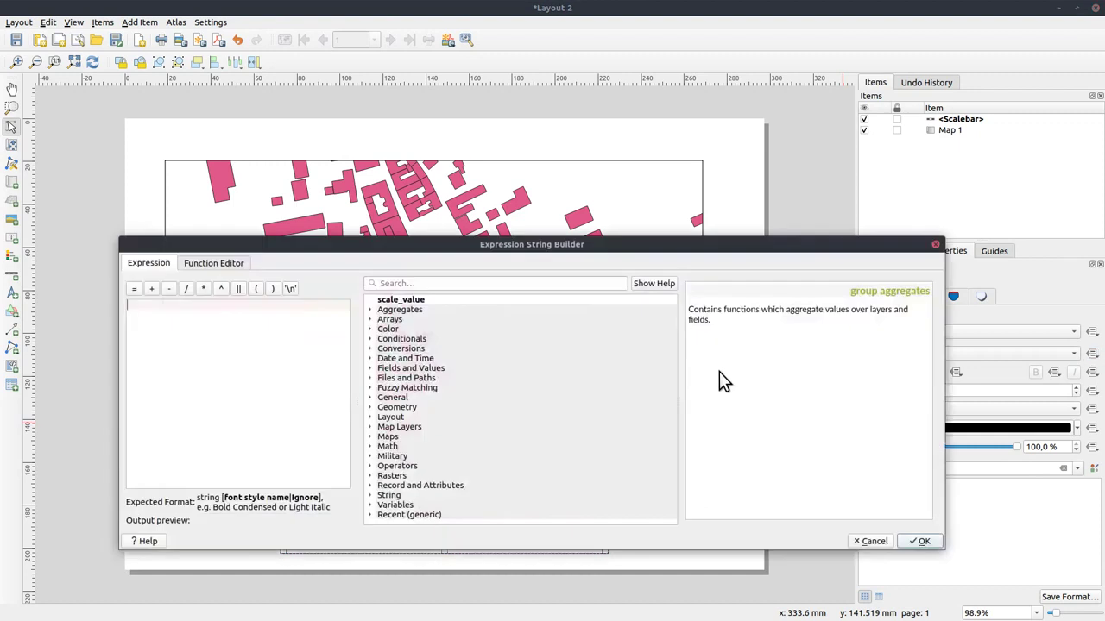
drag(533, 252, 463, 153)
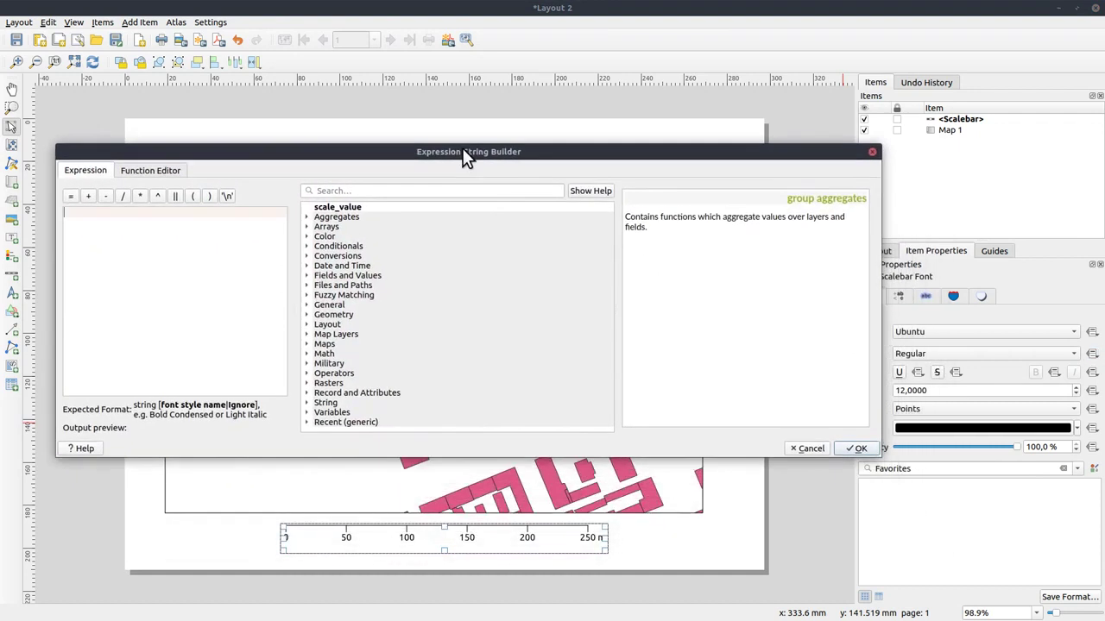
text(if()
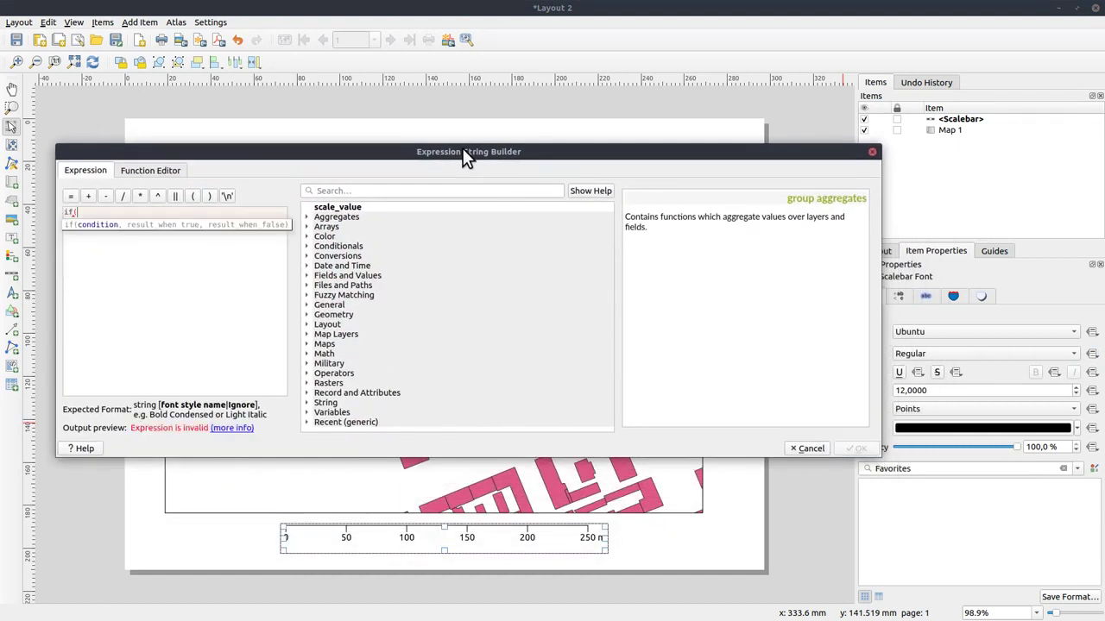
double_click(376, 207)
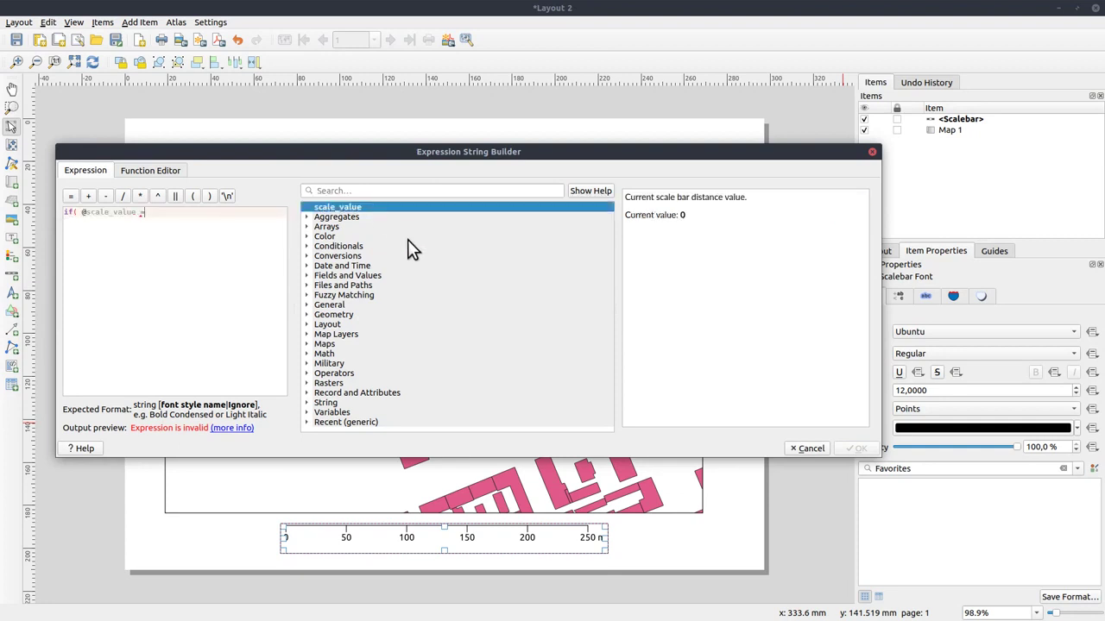
text(=100,'B)
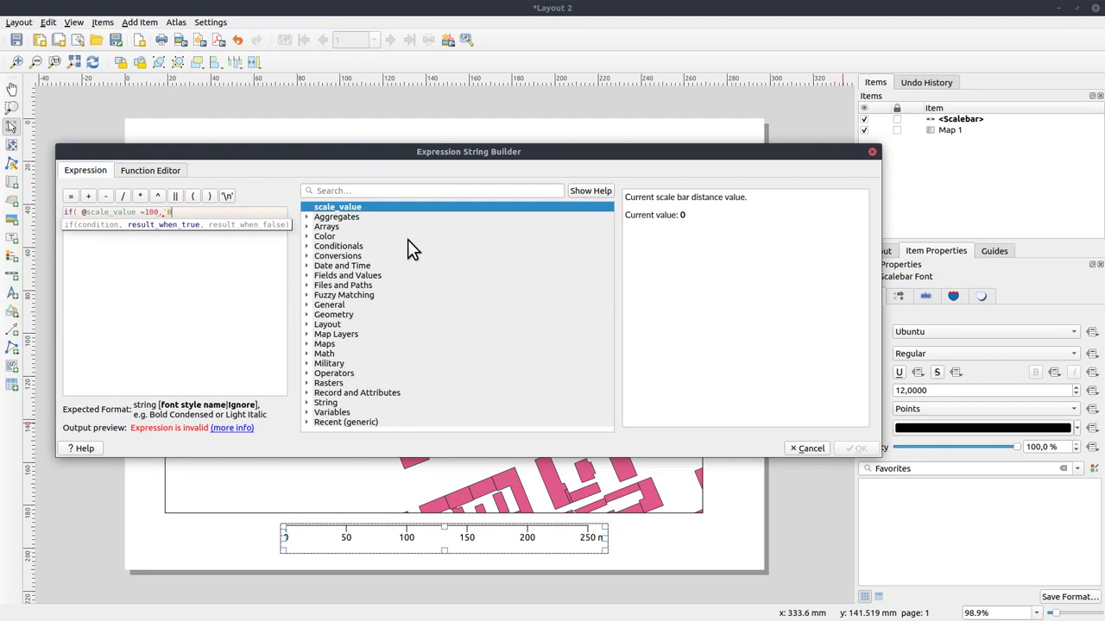
text(old',)
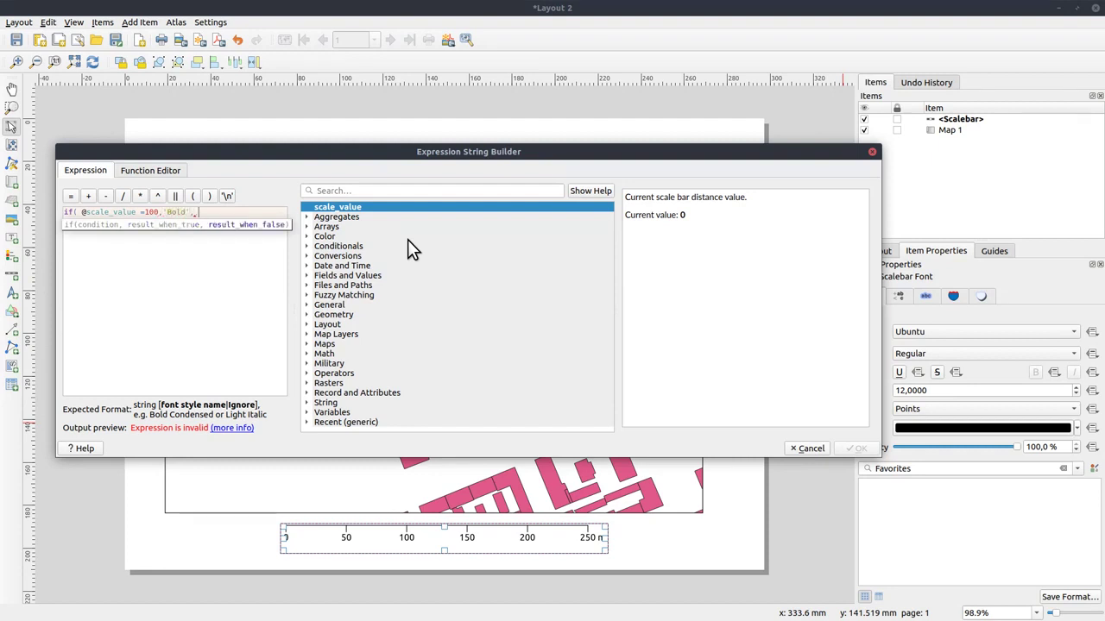
text( ''))
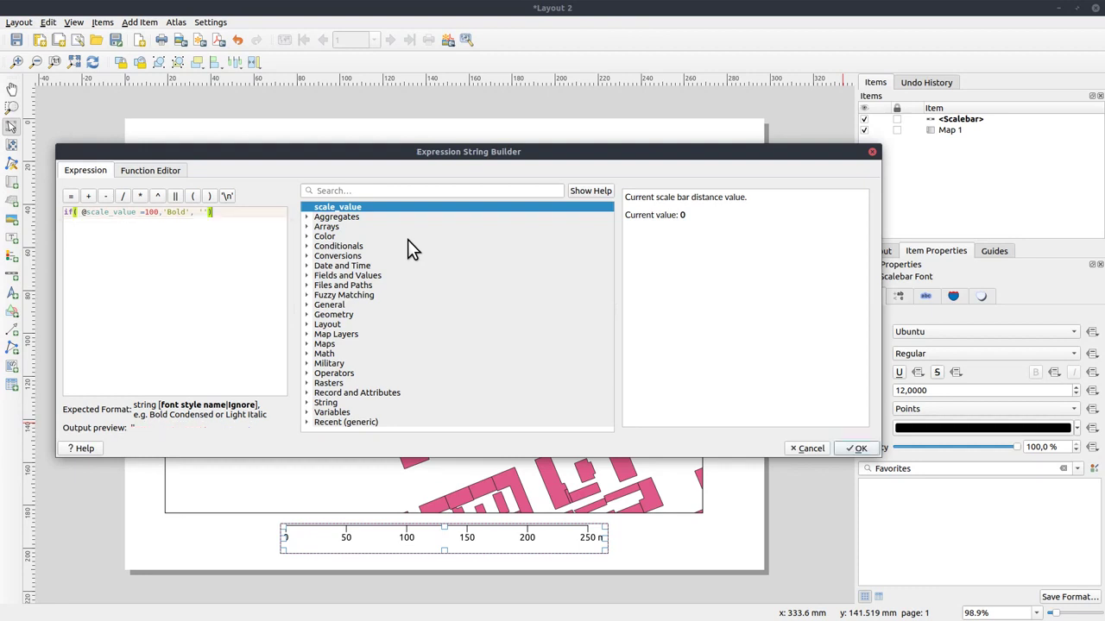
click(856, 448)
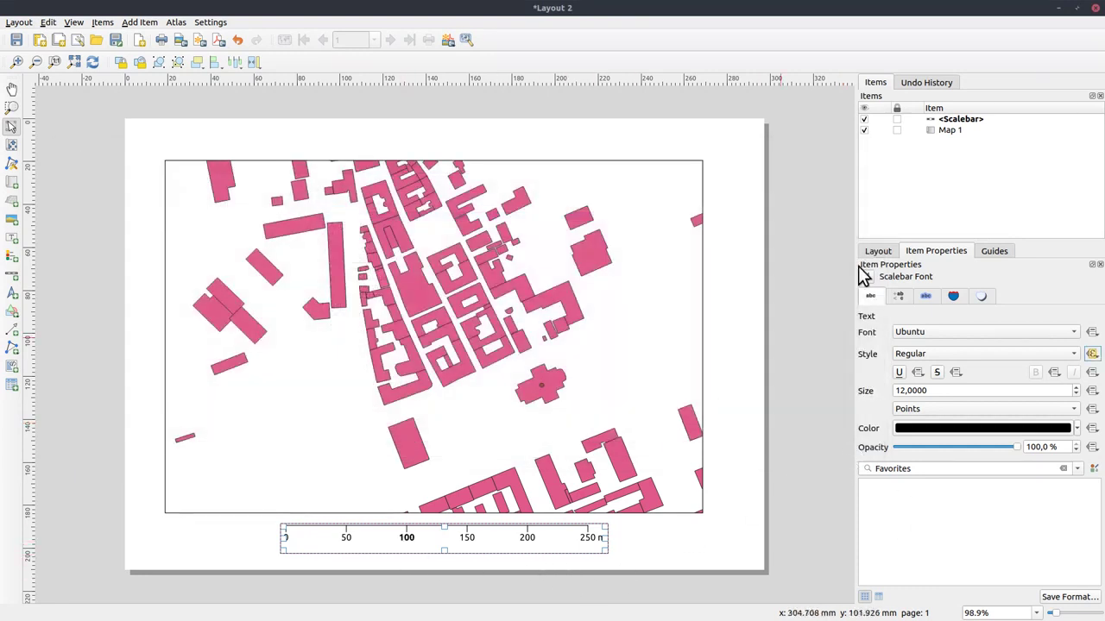
Step: Set the scale bar's font size to 16 points, move it slightly up and left, and deselect it
scroll(940, 393, up, 4)
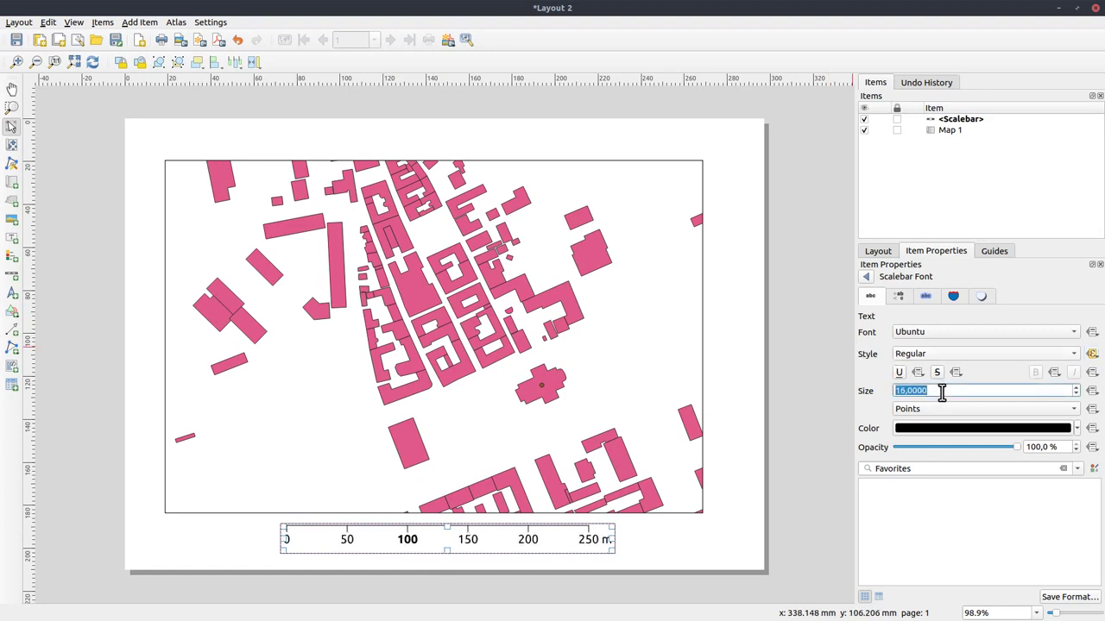
mouse_move(493, 535)
mouse_down()
mouse_move(469, 531)
mouse_move(480, 533)
mouse_up()
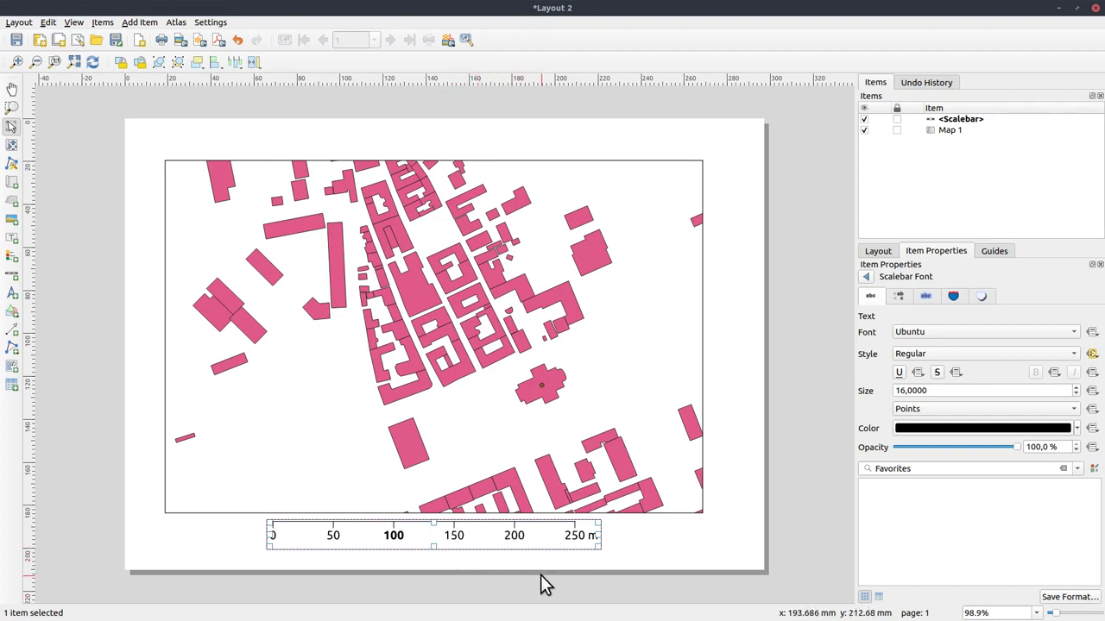
click(753, 518)
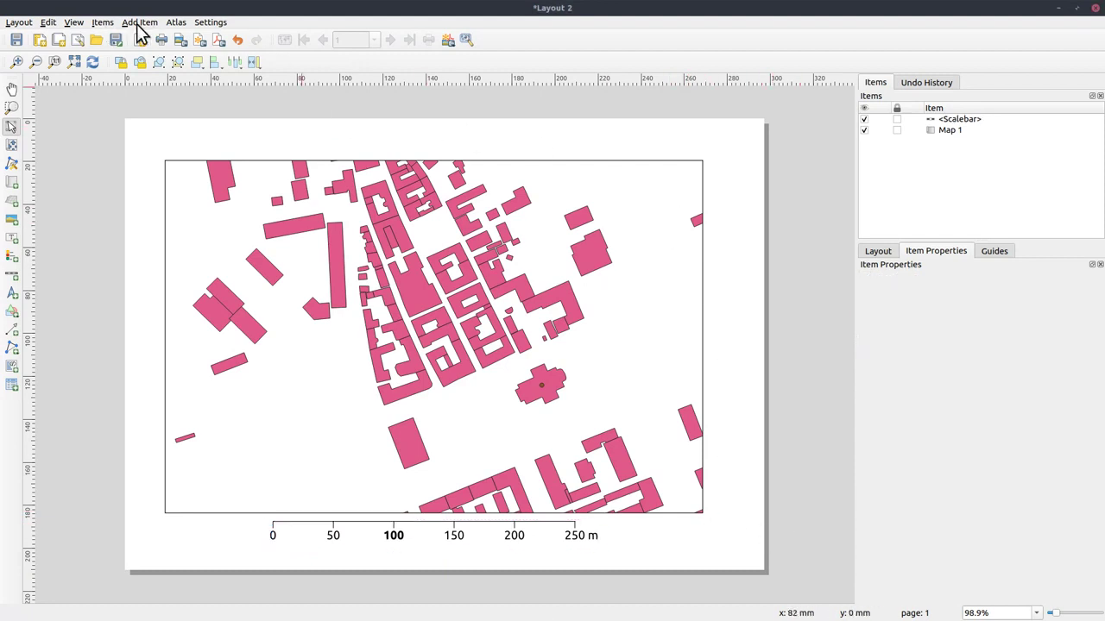
Step: Review the PDF export options for Layout 1.pdf, including geometry simplification, and leave without exporting
click(218, 40)
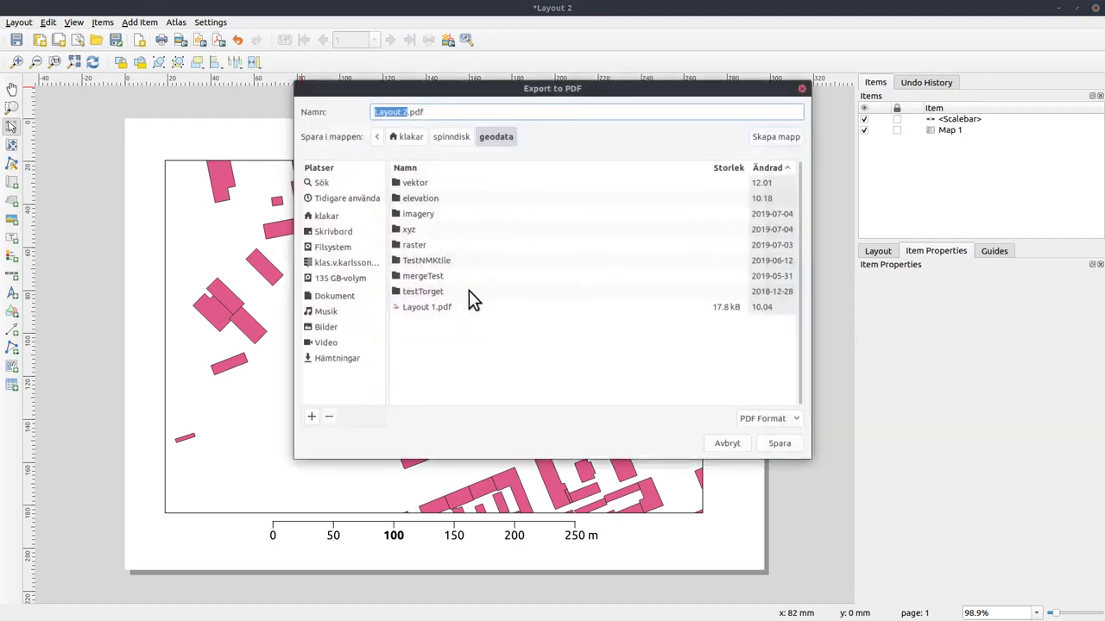
click(421, 308)
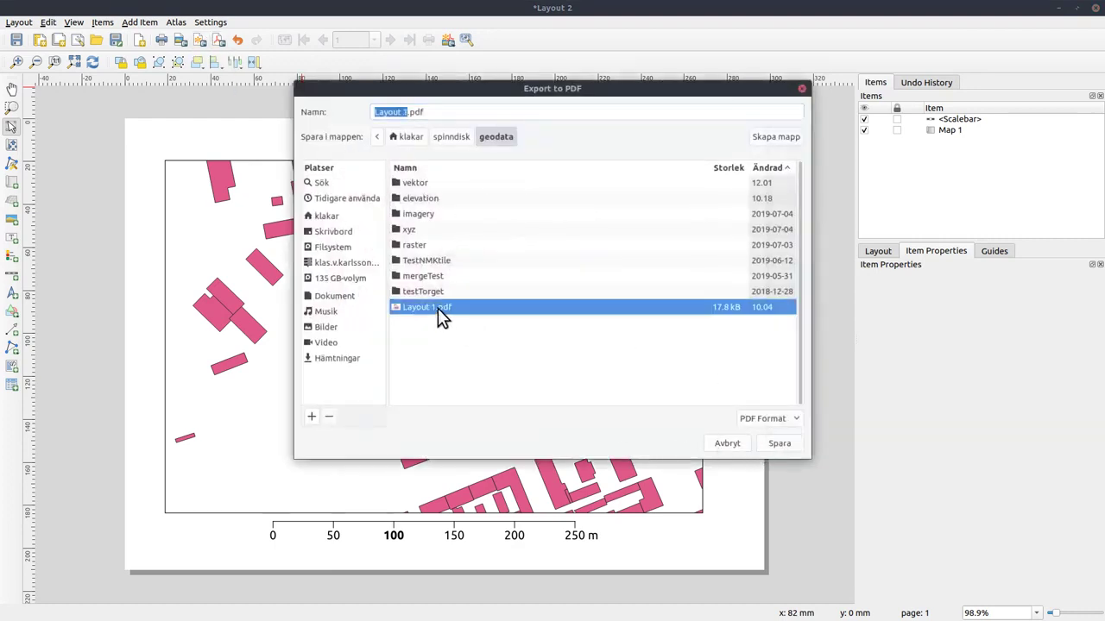
click(781, 442)
click(636, 328)
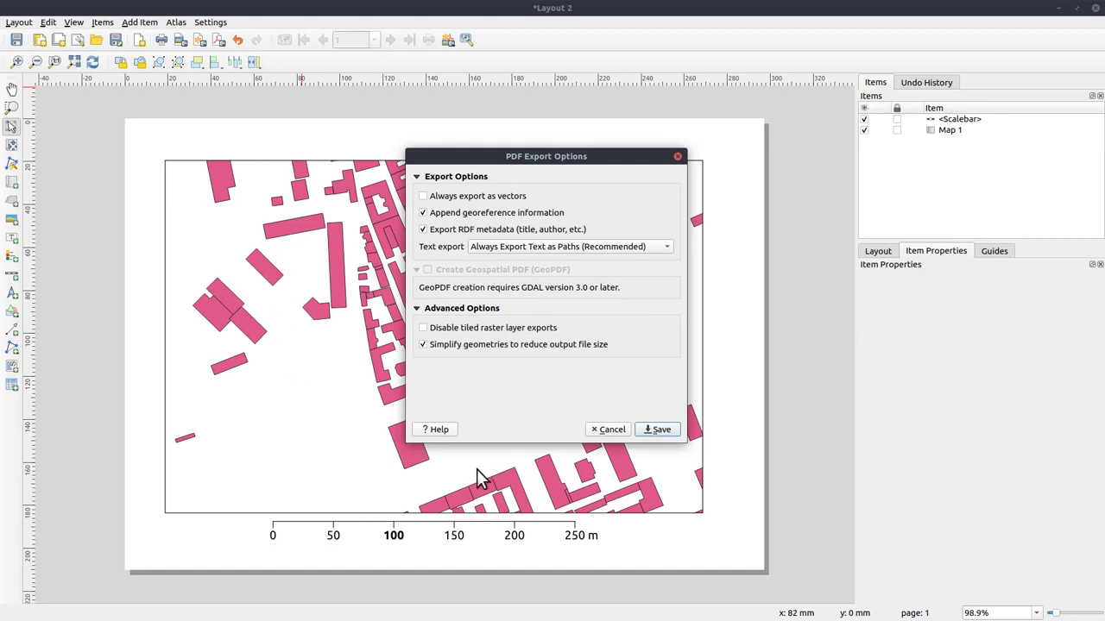
click(423, 344)
click(612, 432)
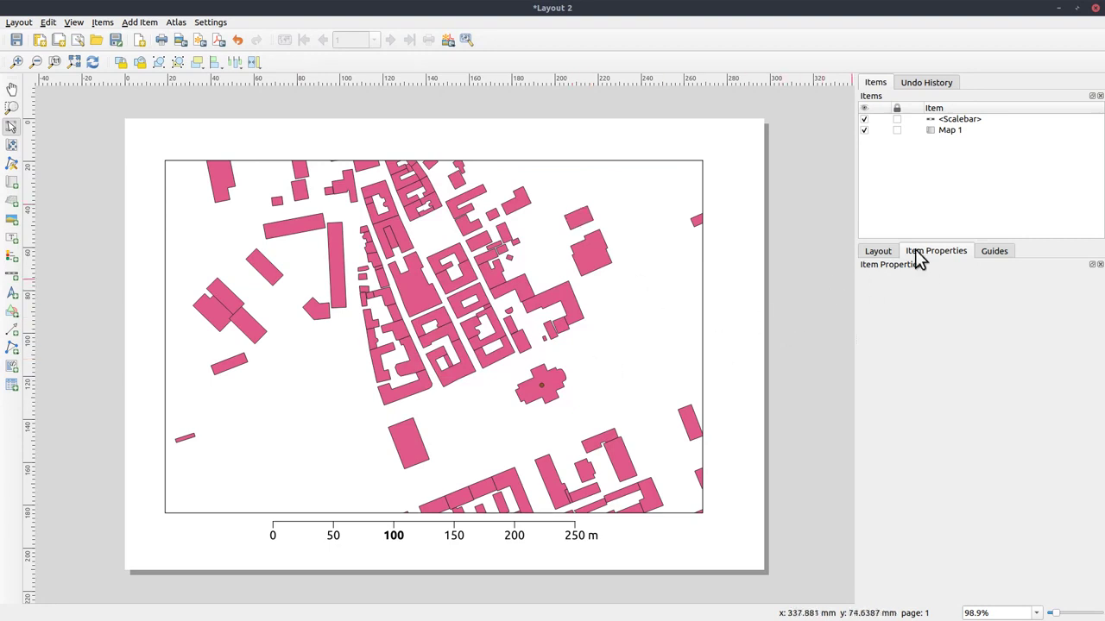
Step: Add a grid to the Map 1 item and open the grid's properties for modification
click(641, 308)
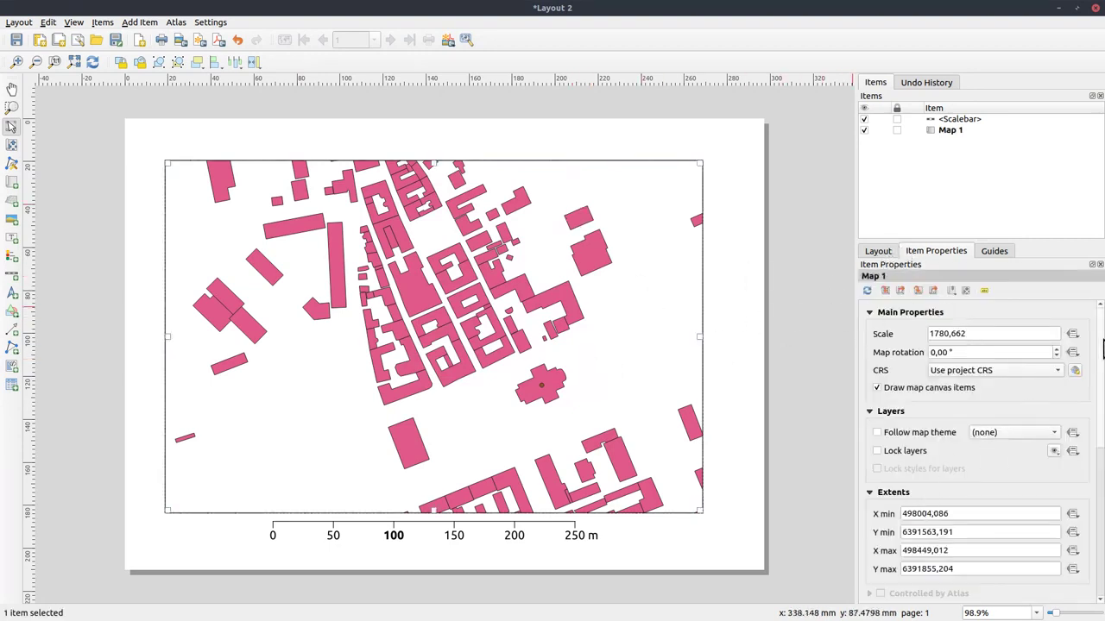
drag(1100, 424, 1092, 535)
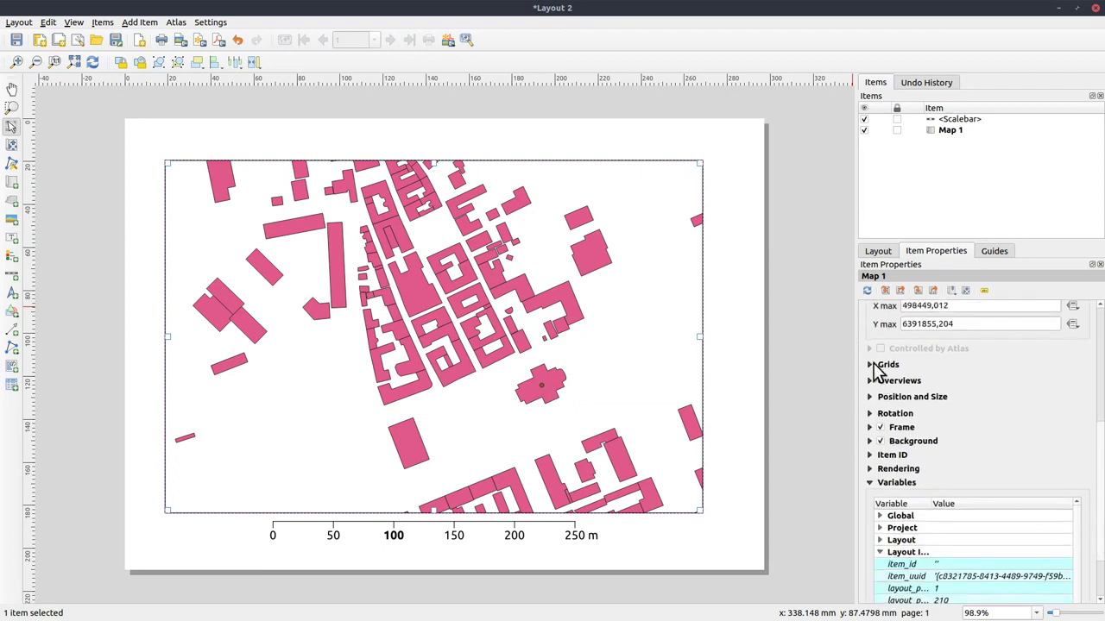
click(873, 367)
click(897, 385)
click(961, 449)
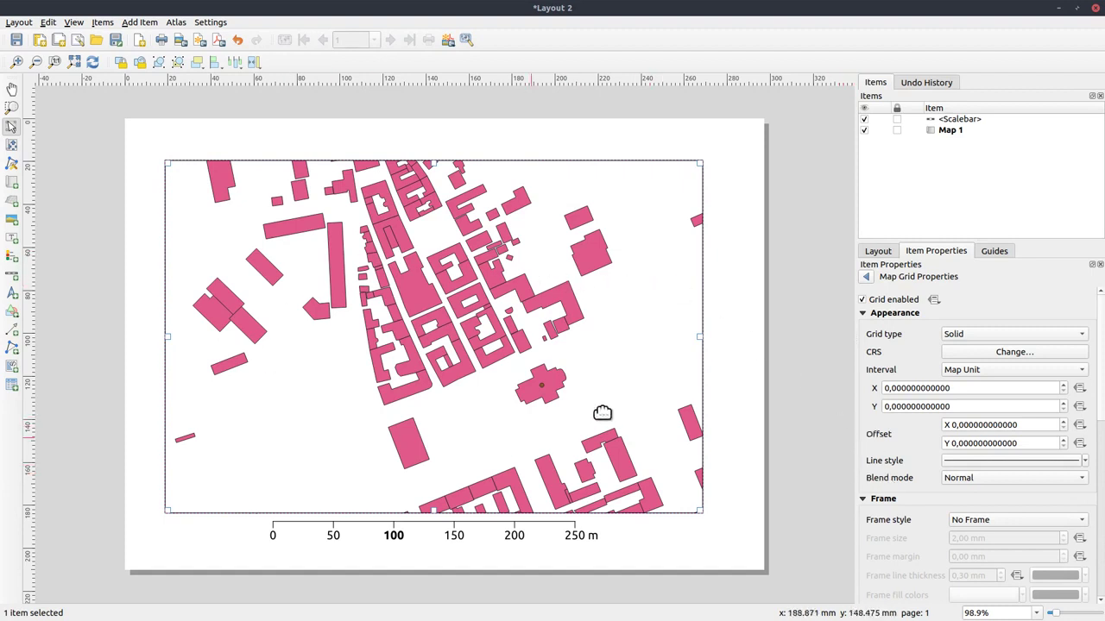
Step: Set the map grid's X and Y intervals to 100 map units
click(886, 388)
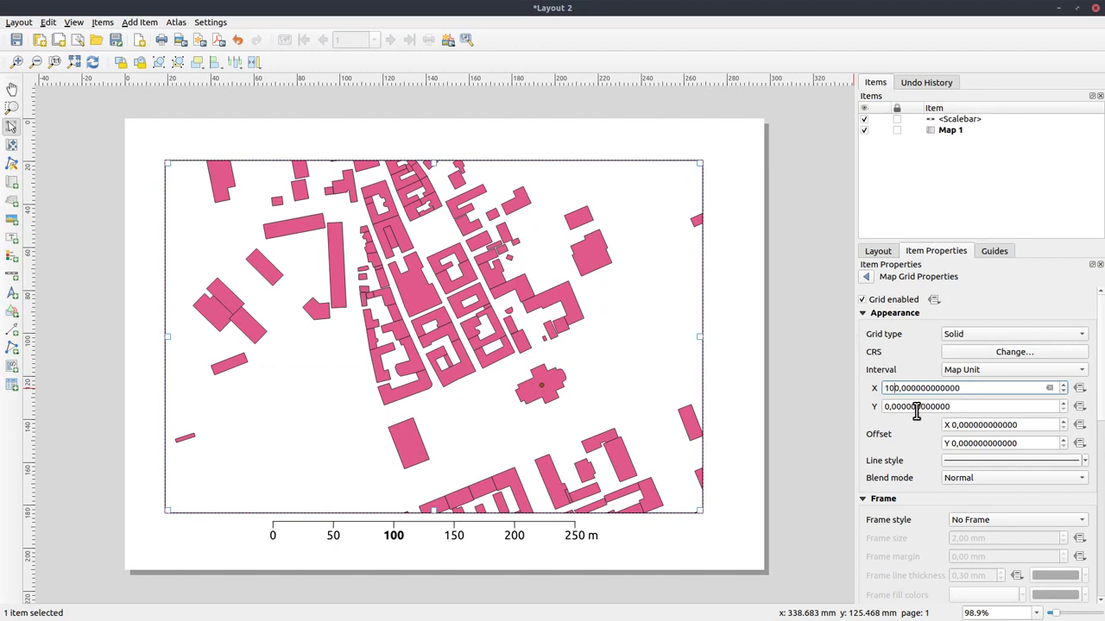
key(Tab)
text(1)
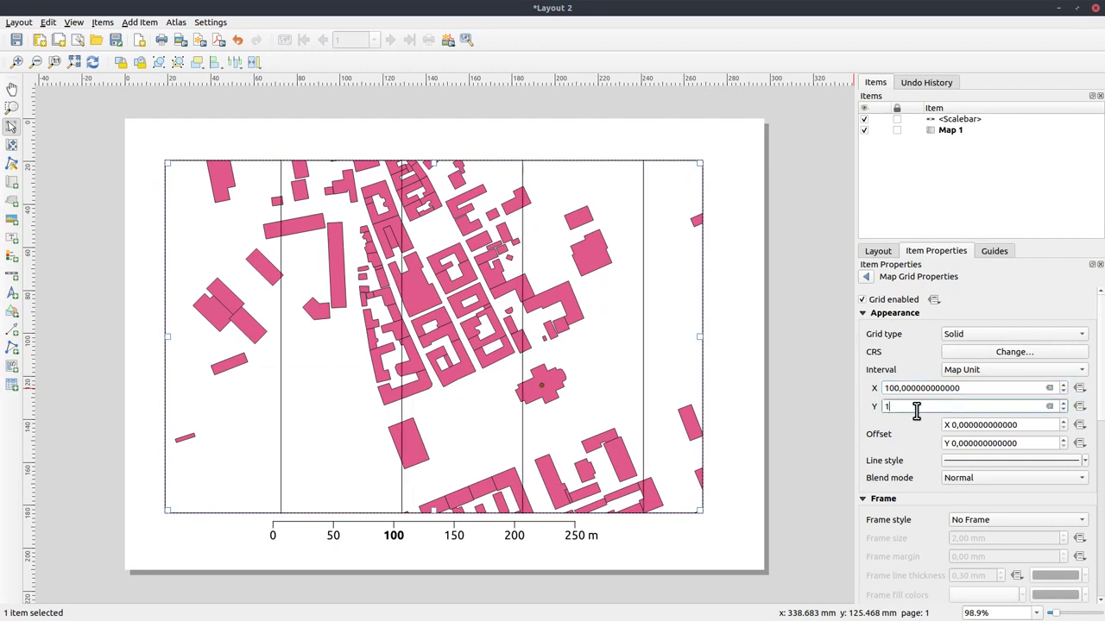
text(00)
key(Tab)
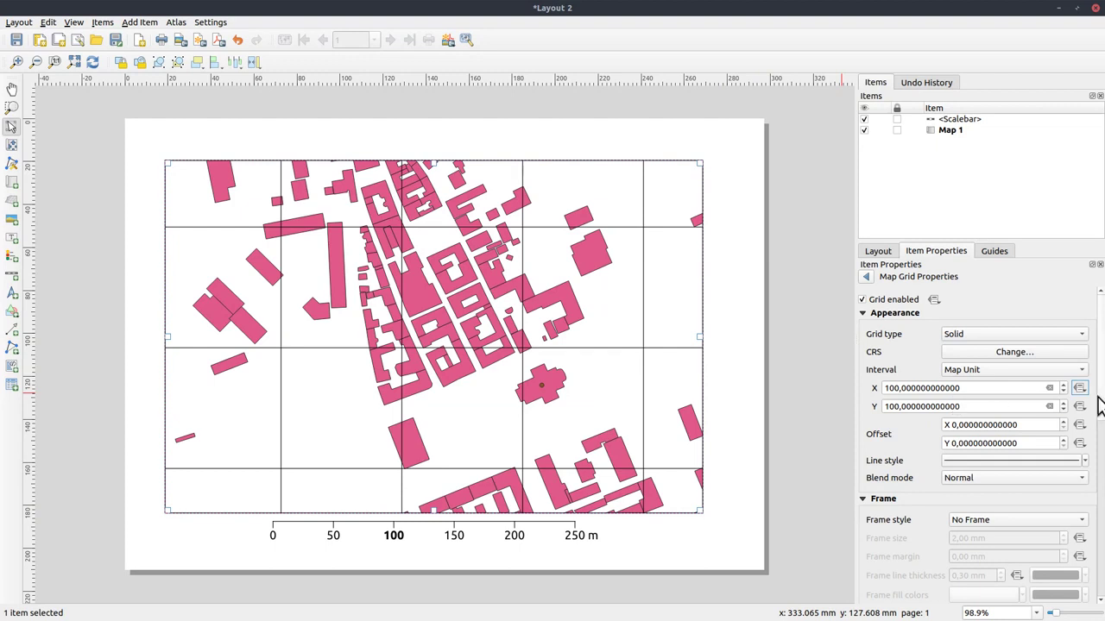
Step: Move the map item up about 5 mm on the page, away from the scale bar
scroll(1098, 410, down, 2)
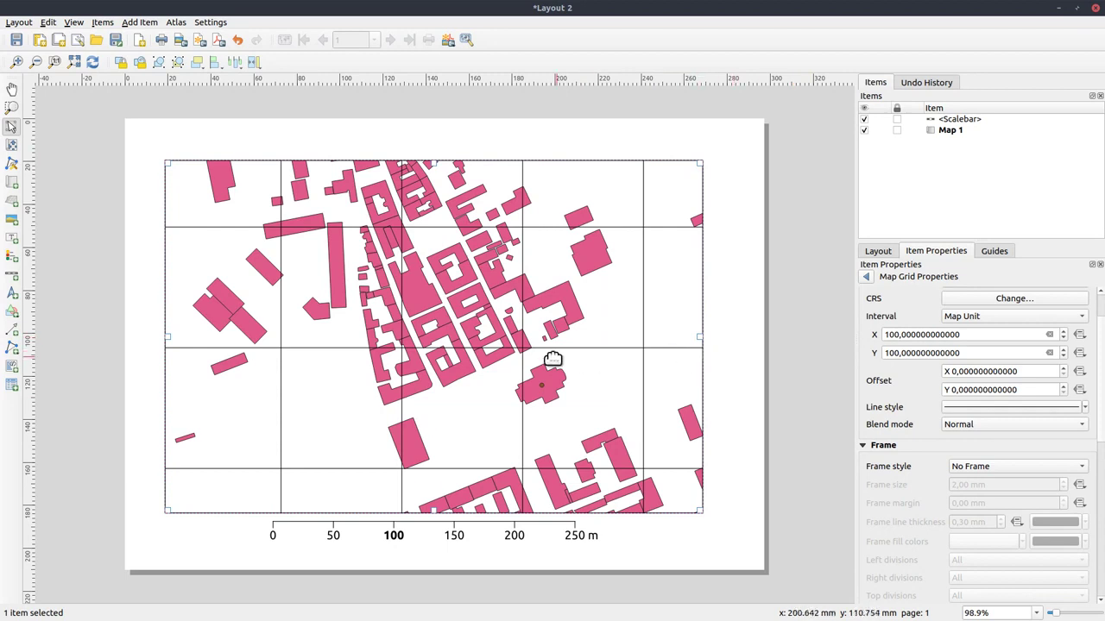
mouse_move(475, 346)
mouse_down()
mouse_move(473, 356)
mouse_move(488, 326)
mouse_move(476, 343)
mouse_up()
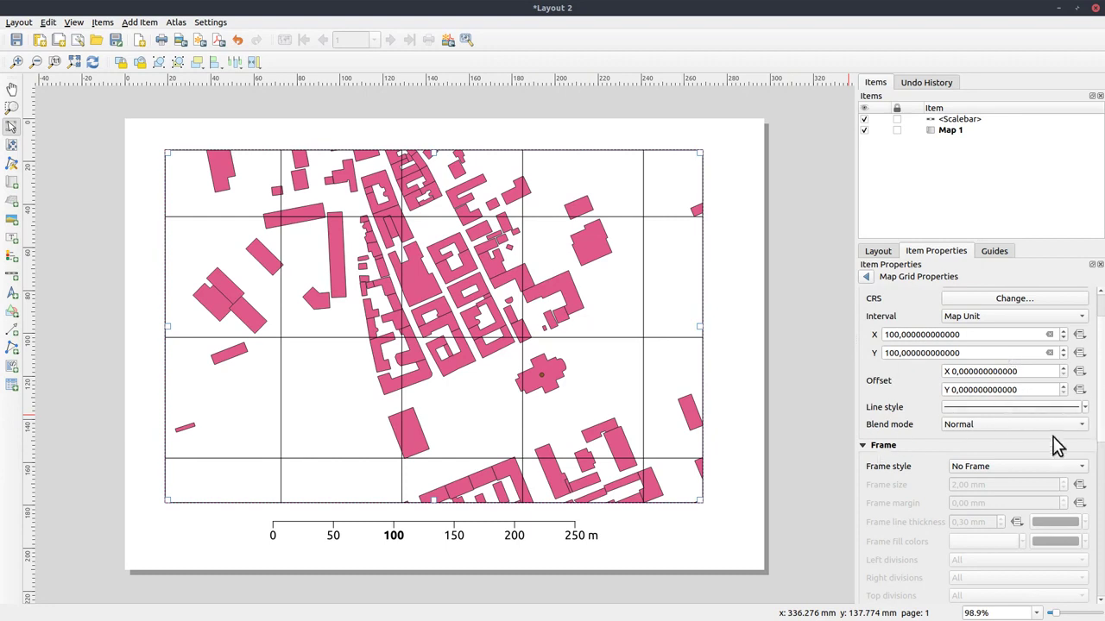
scroll(1095, 423, up, 2)
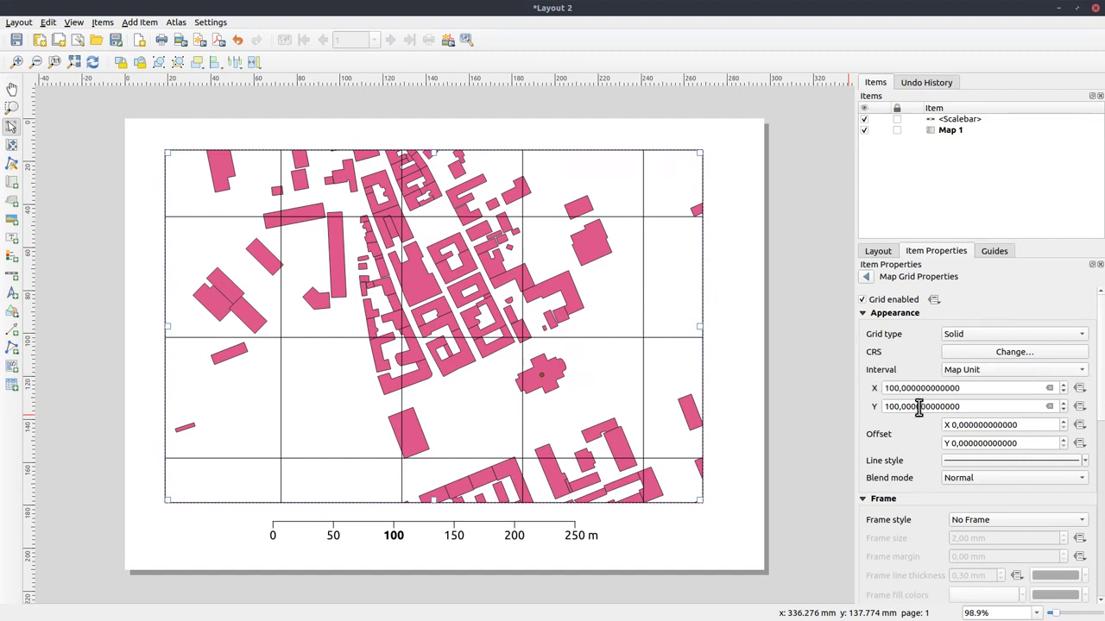
Step: Change the grid interval to Fit Segment Width with a minimum of 10 mm and a maximum of 50 mm
click(986, 368)
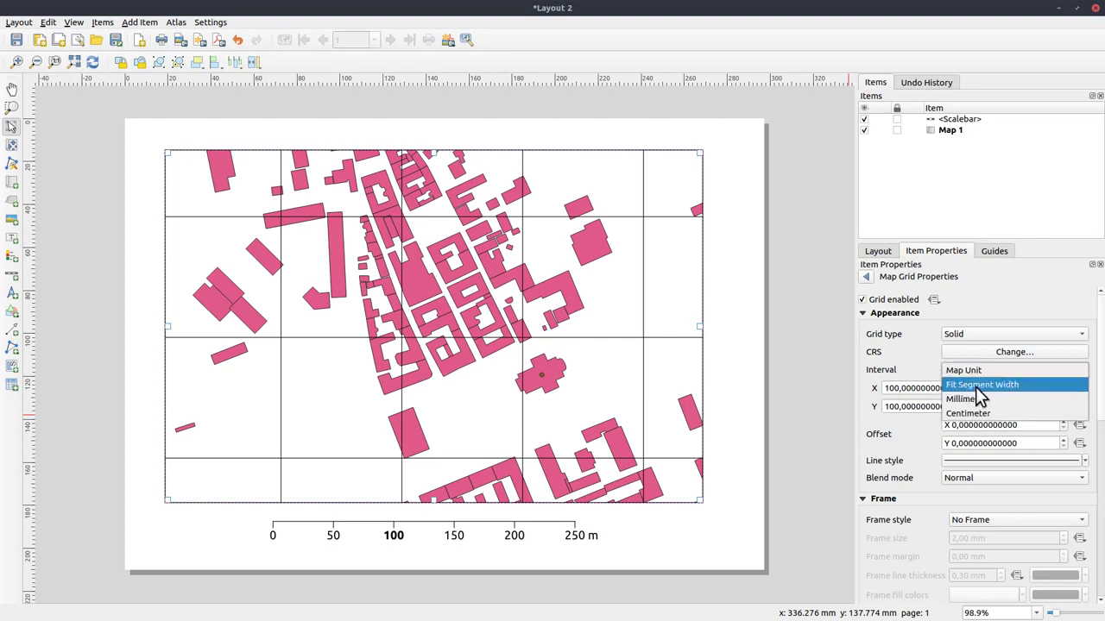
click(1008, 389)
click(919, 389)
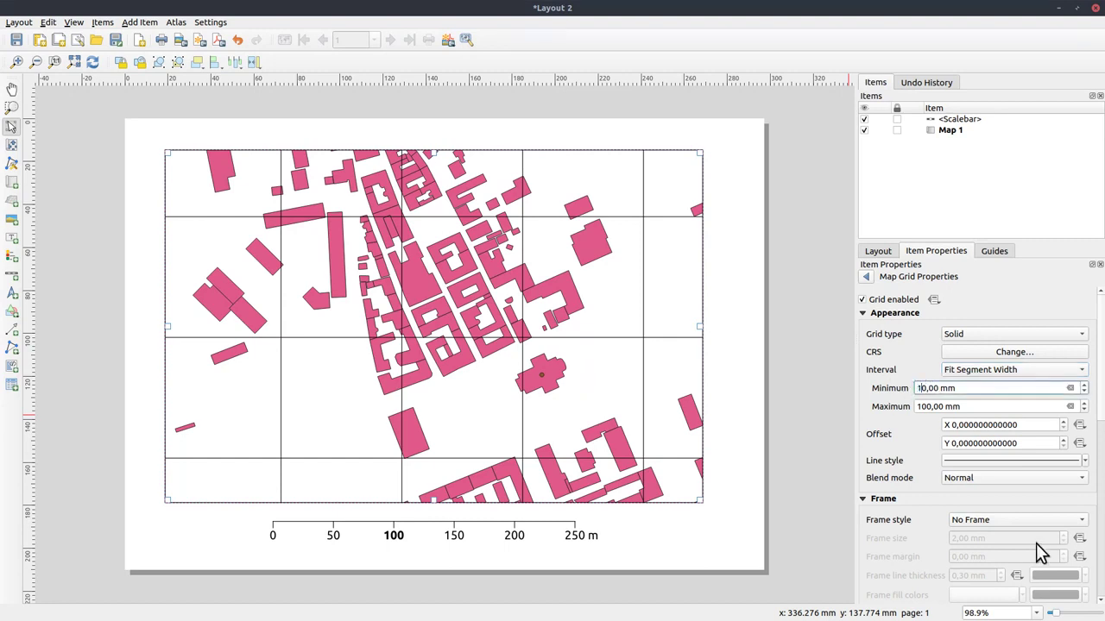
drag(926, 406, 895, 412)
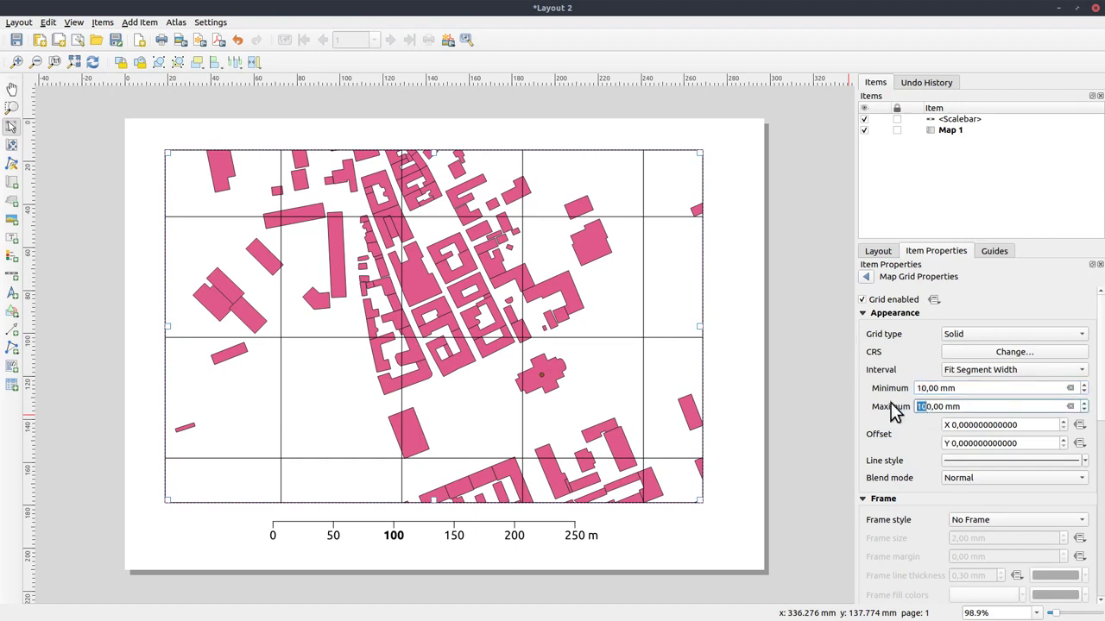
text(5)
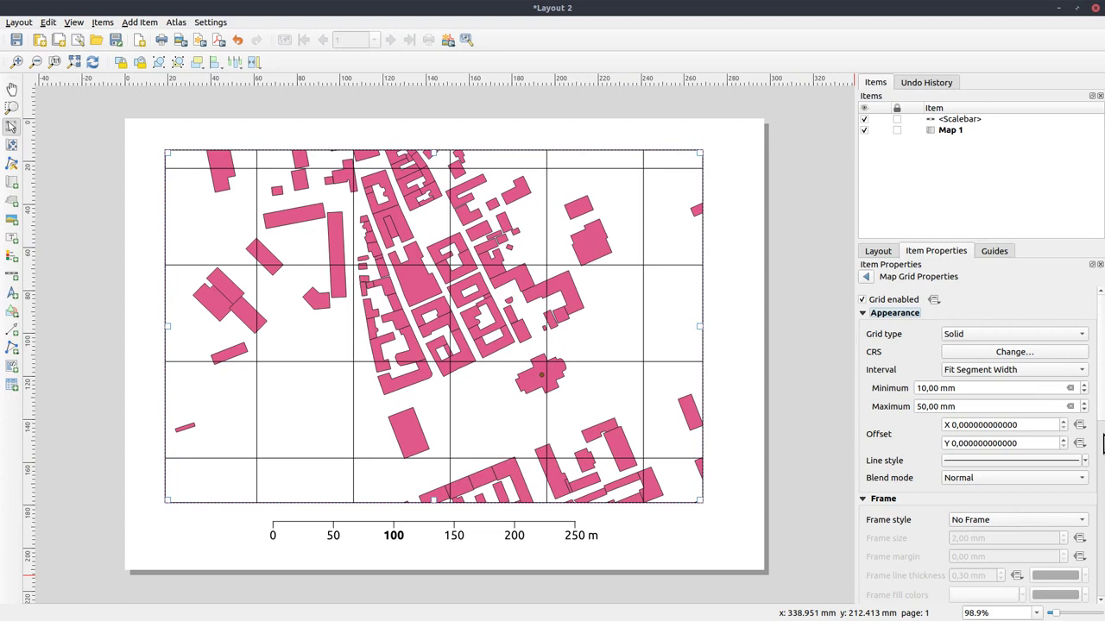
Step: Draw the grid coordinates around the map in Decimal format with a coordinate precision of 0
drag(1100, 417, 1101, 561)
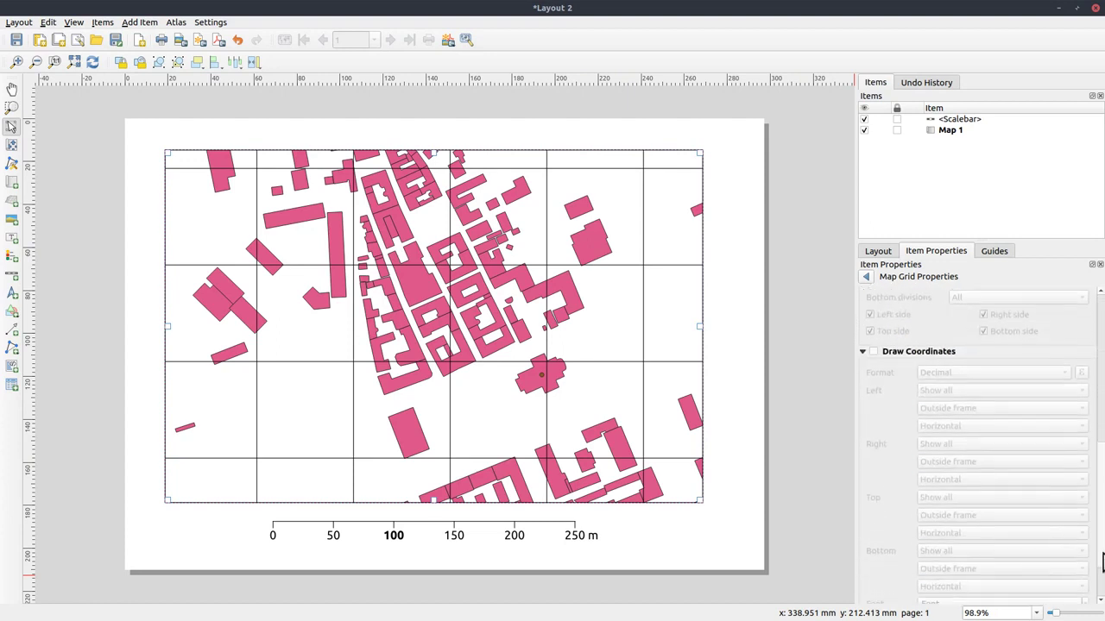
click(917, 352)
click(1061, 378)
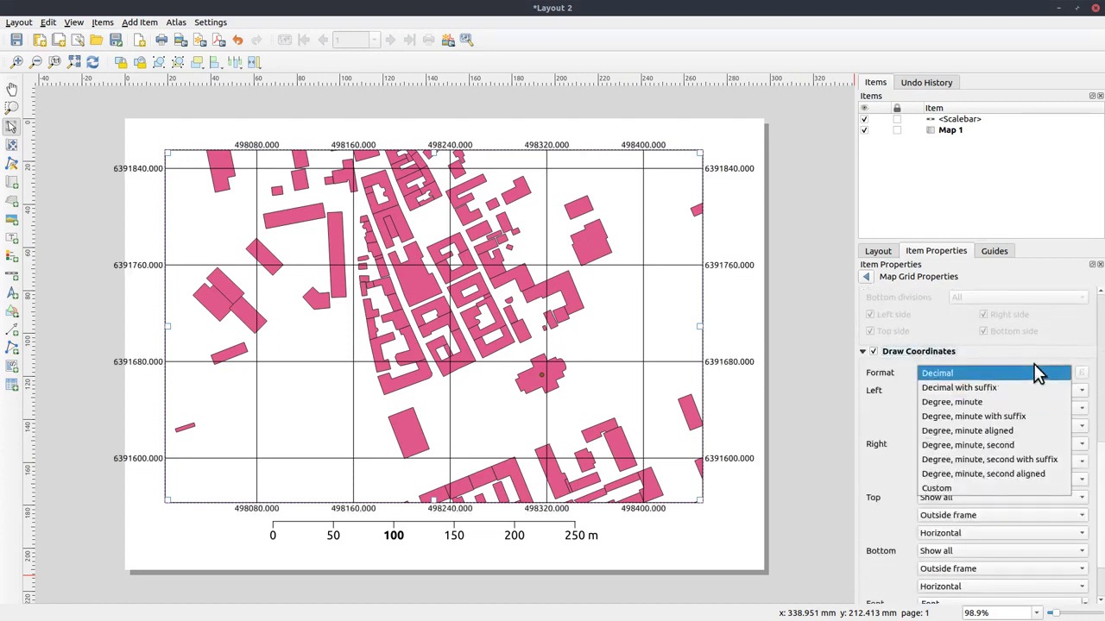
click(1034, 374)
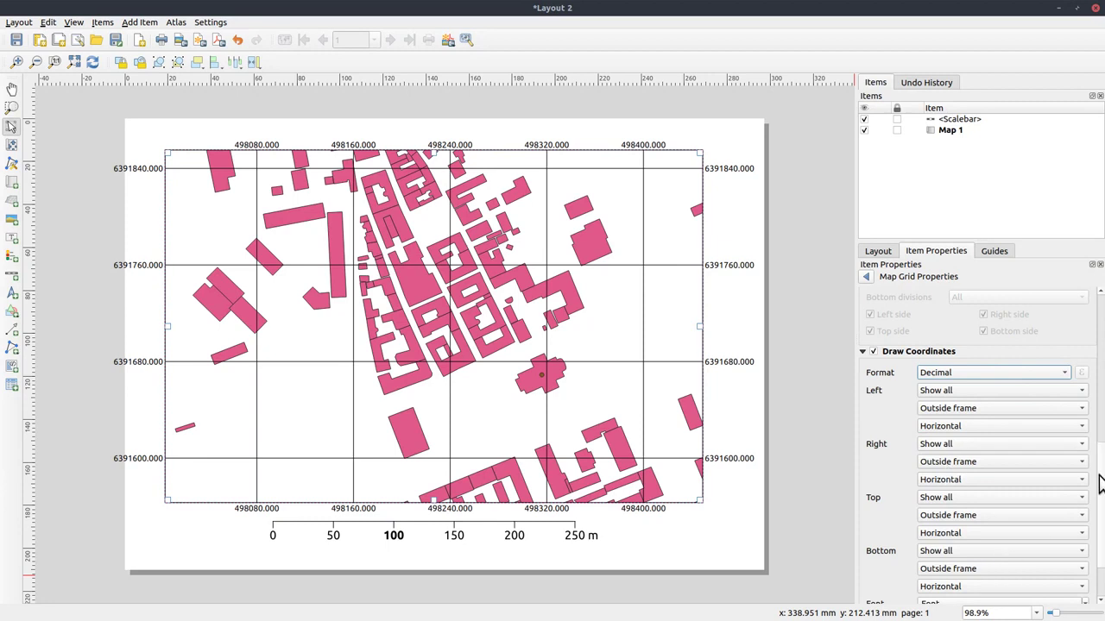
drag(1100, 485, 1100, 530)
scroll(950, 585, up, 5)
scroll(950, 585, down, 8)
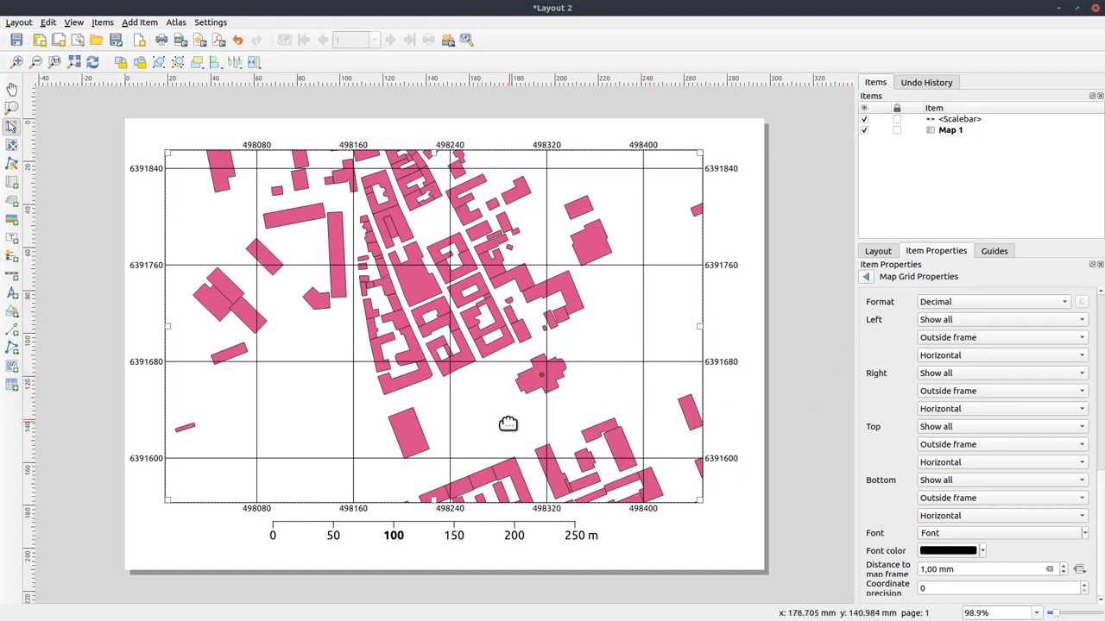
Step: Zoom the map's content in once and far out with Move Item Content to examine how the grid interval adapts
click(11, 145)
scroll(423, 361, up, 1)
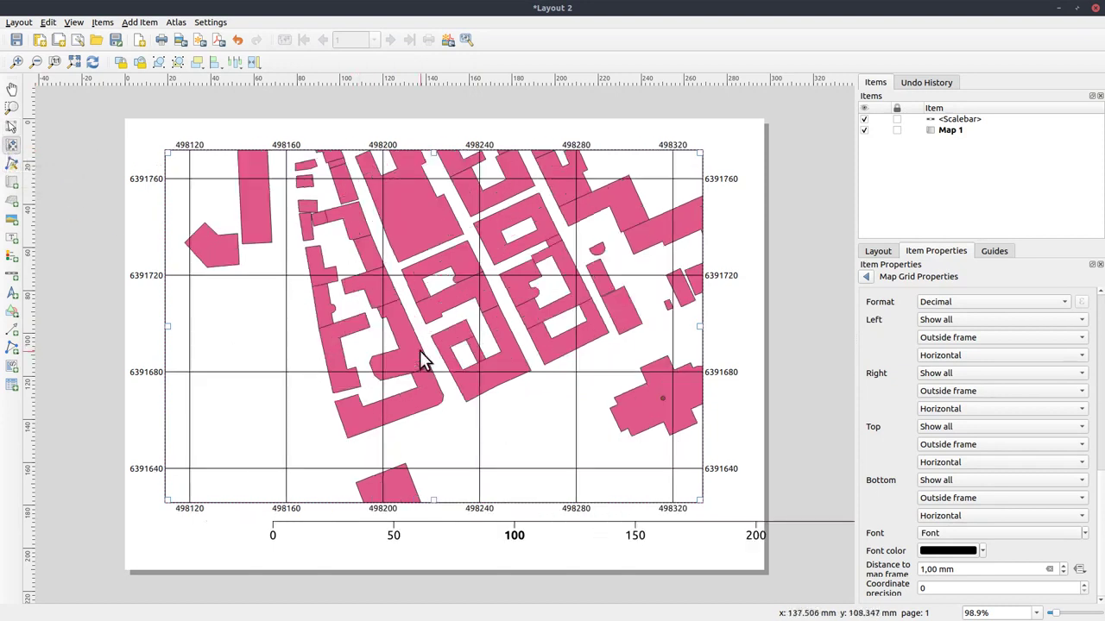
scroll(423, 361, down, 3)
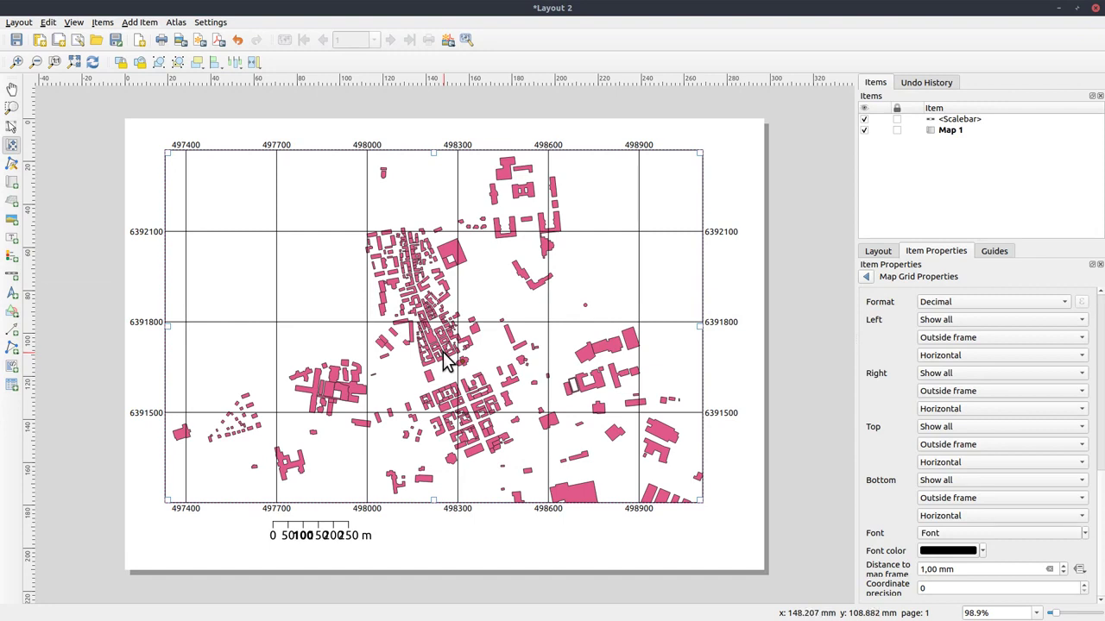
scroll(444, 362, down, 1)
scroll(443, 351, down, 3)
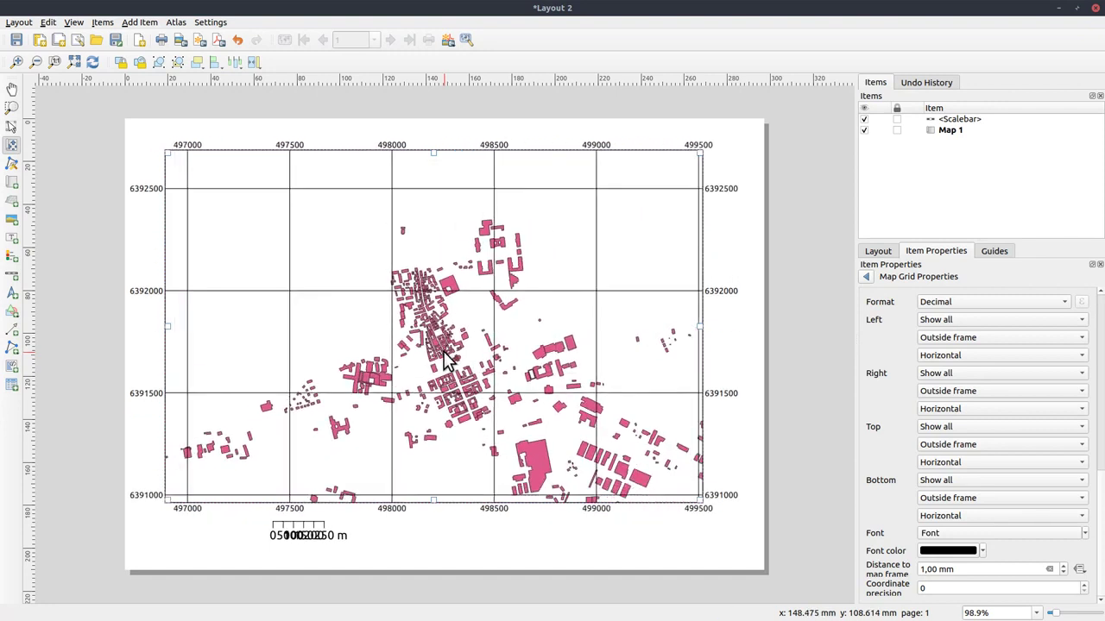
scroll(443, 361, down, 2)
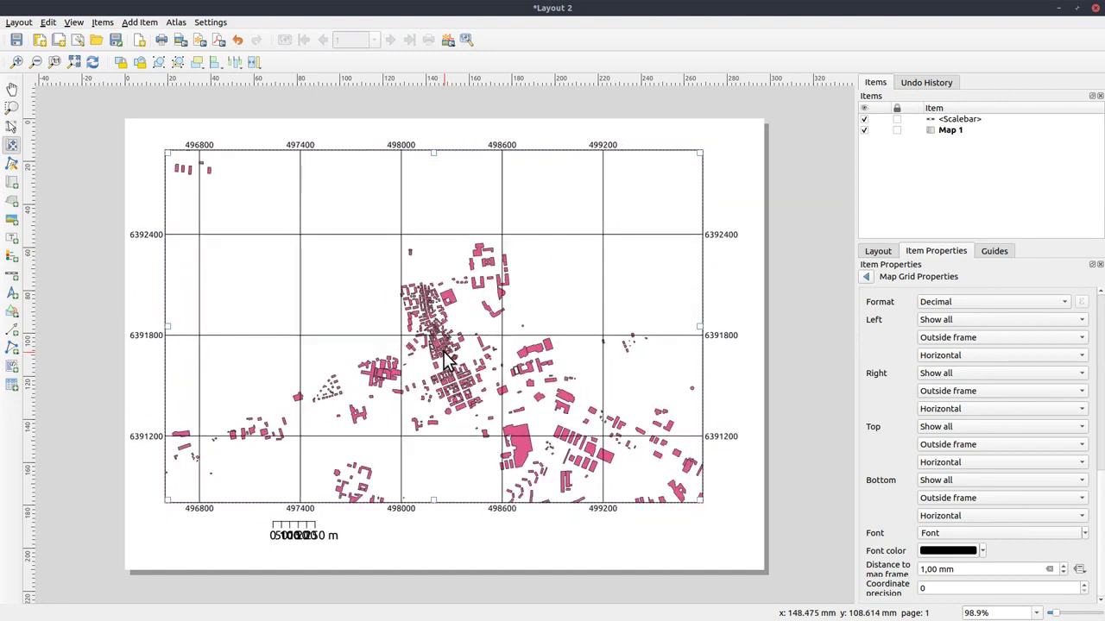
scroll(443, 352, down, 2)
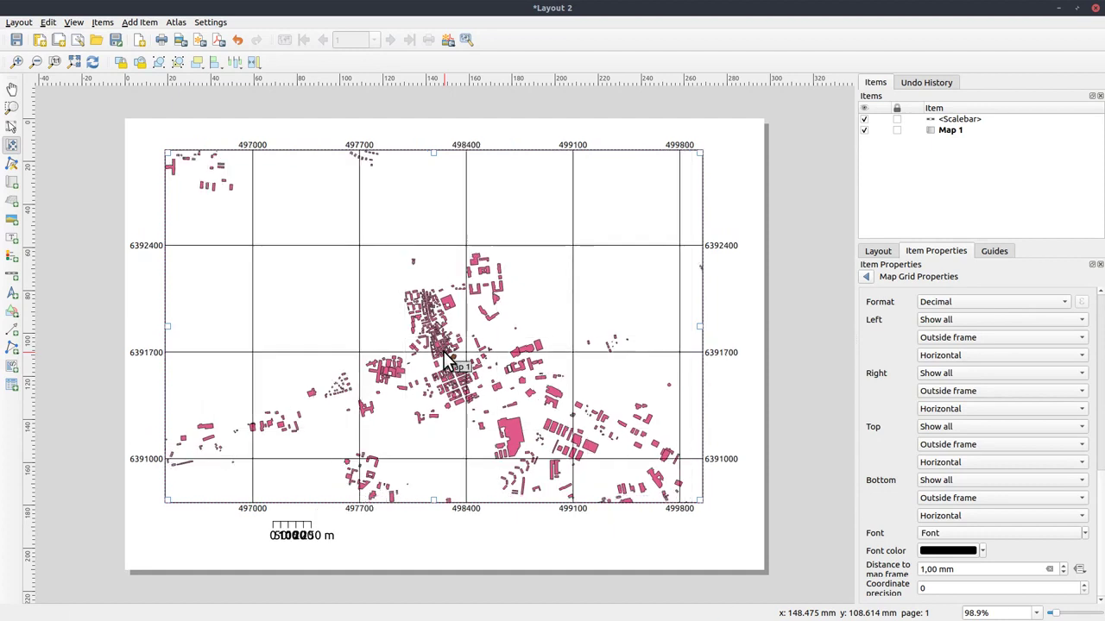
Step: Zoom the map's content back in to the town centre and examine the grid spacing at larger scales
scroll(443, 360, up, 4)
scroll(444, 361, up, 4)
scroll(442, 361, up, 3)
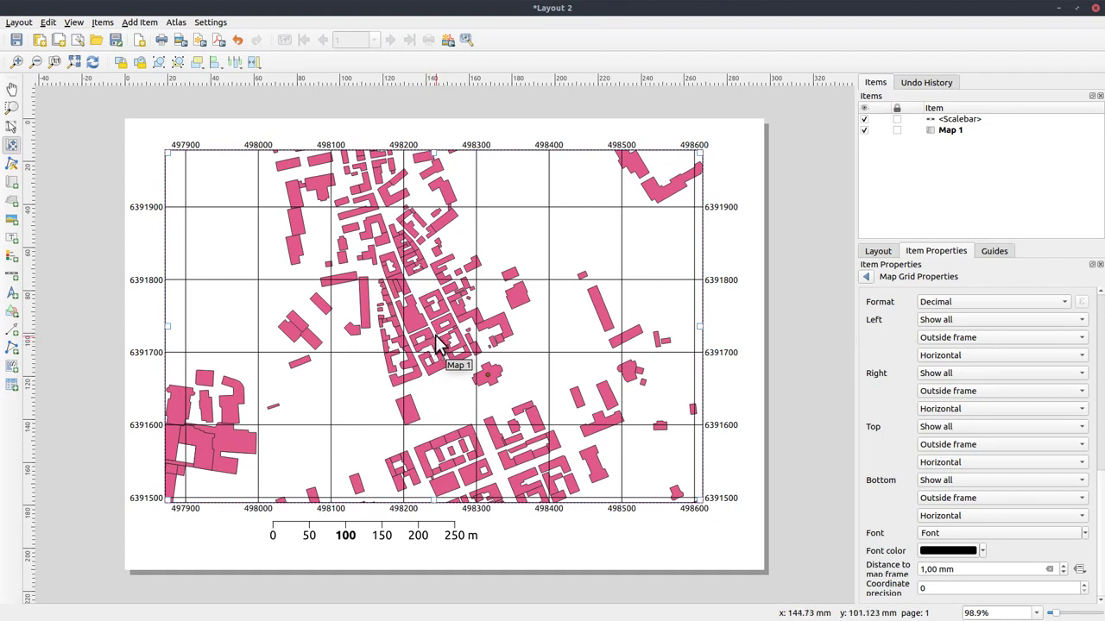
scroll(440, 349, up, 3)
scroll(440, 349, up, 1)
Step: Compare the grid intervals at neighbouring zoom levels of the map's content, and return to the Map 1 item's properties
scroll(448, 357, down, 3)
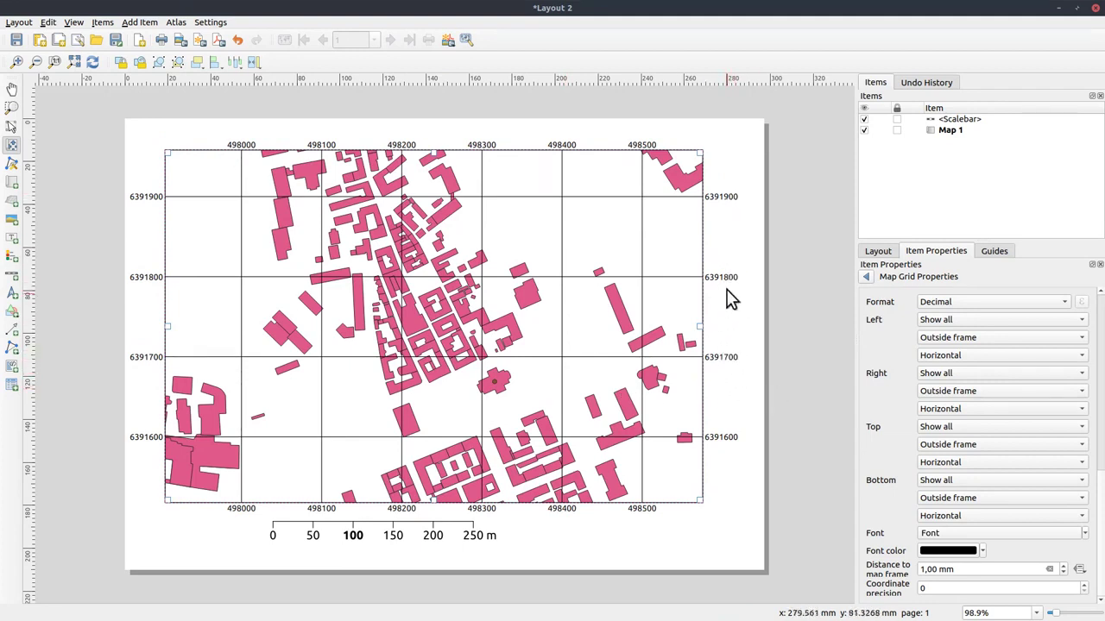
scroll(471, 359, up, 3)
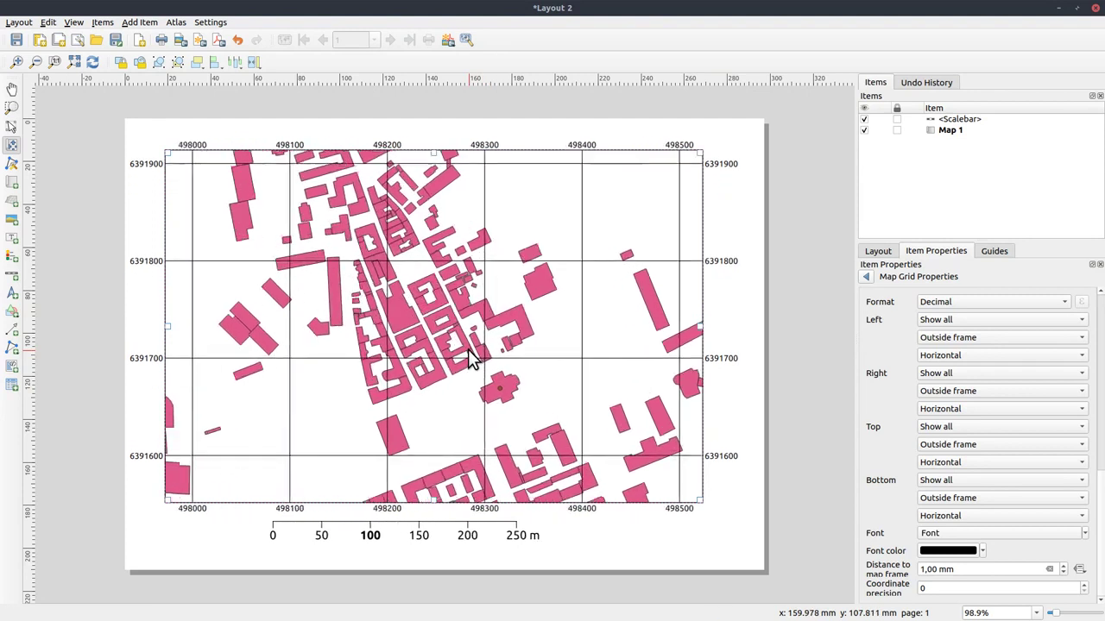
scroll(471, 358, up, 2)
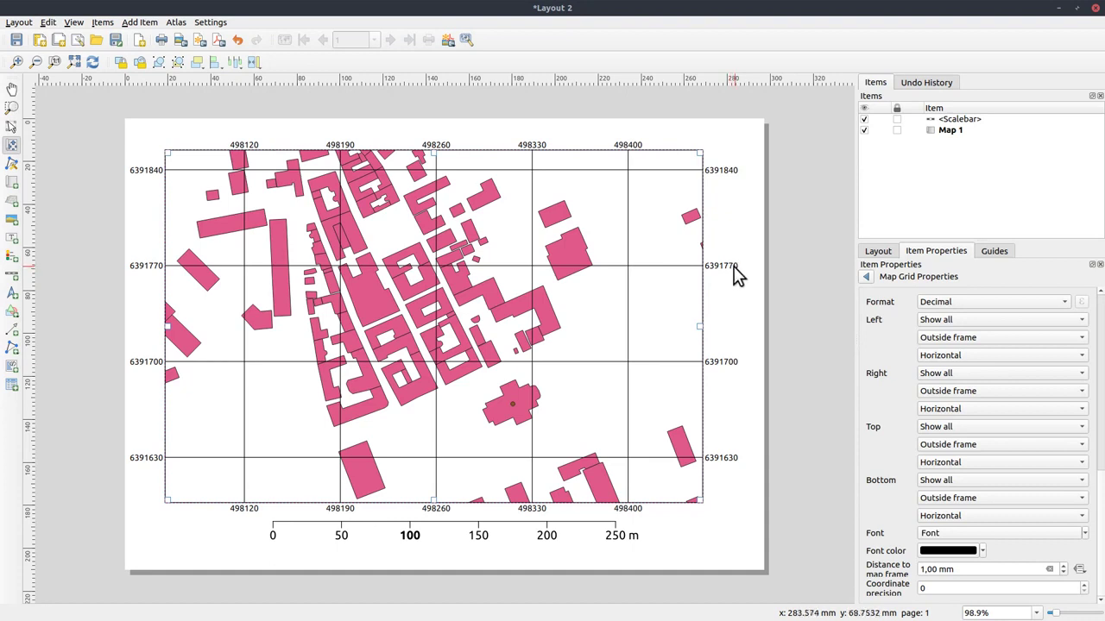
scroll(458, 386, down, 2)
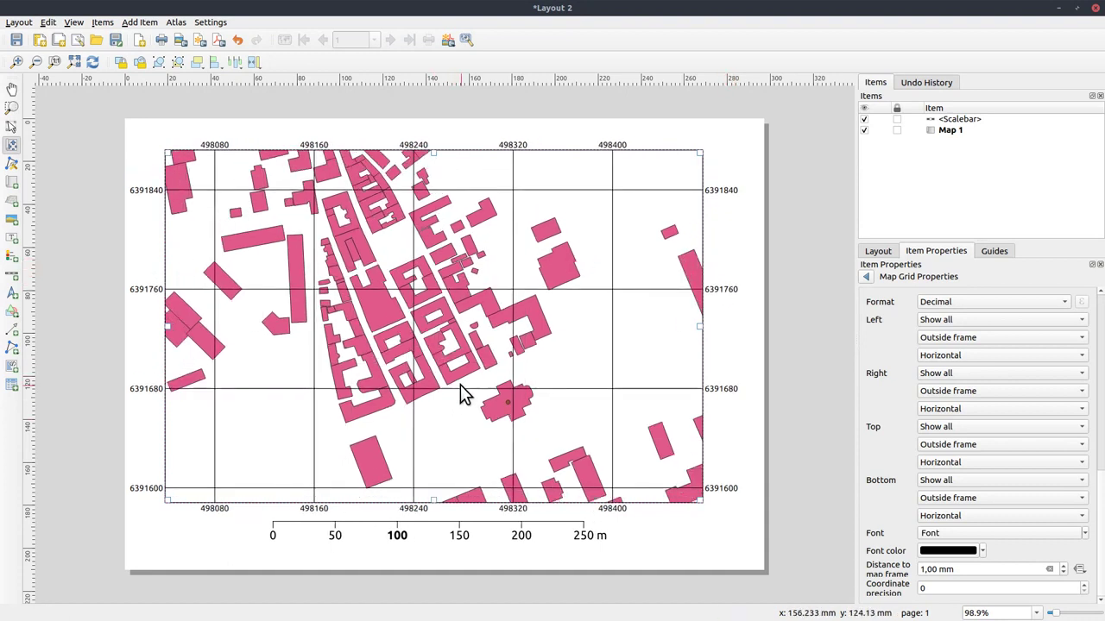
scroll(464, 401, down, 2)
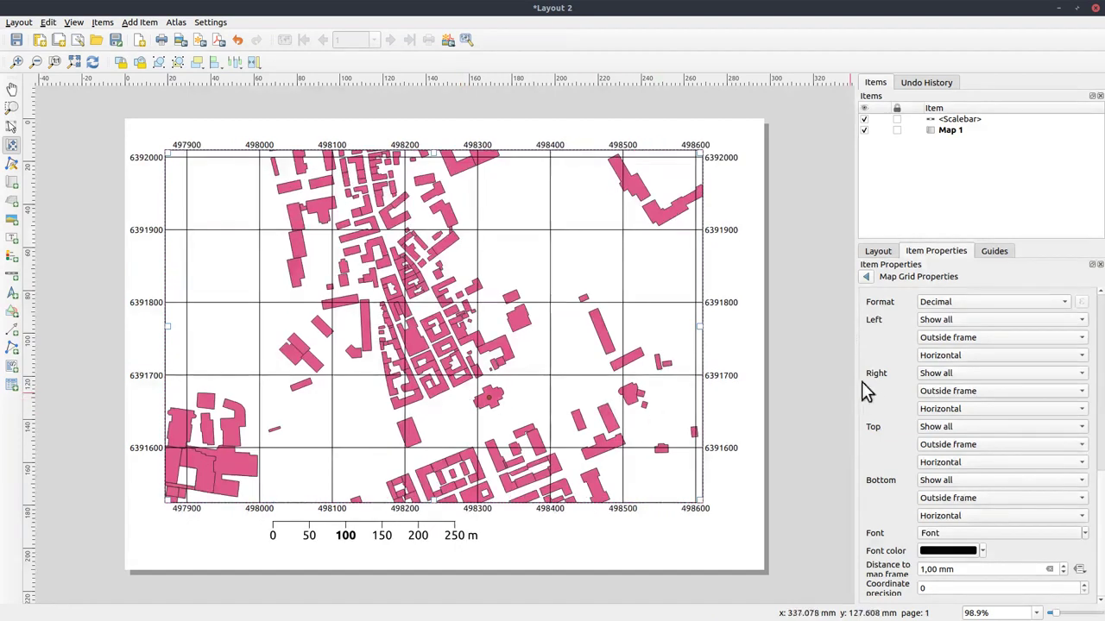
drag(1100, 488, 1100, 312)
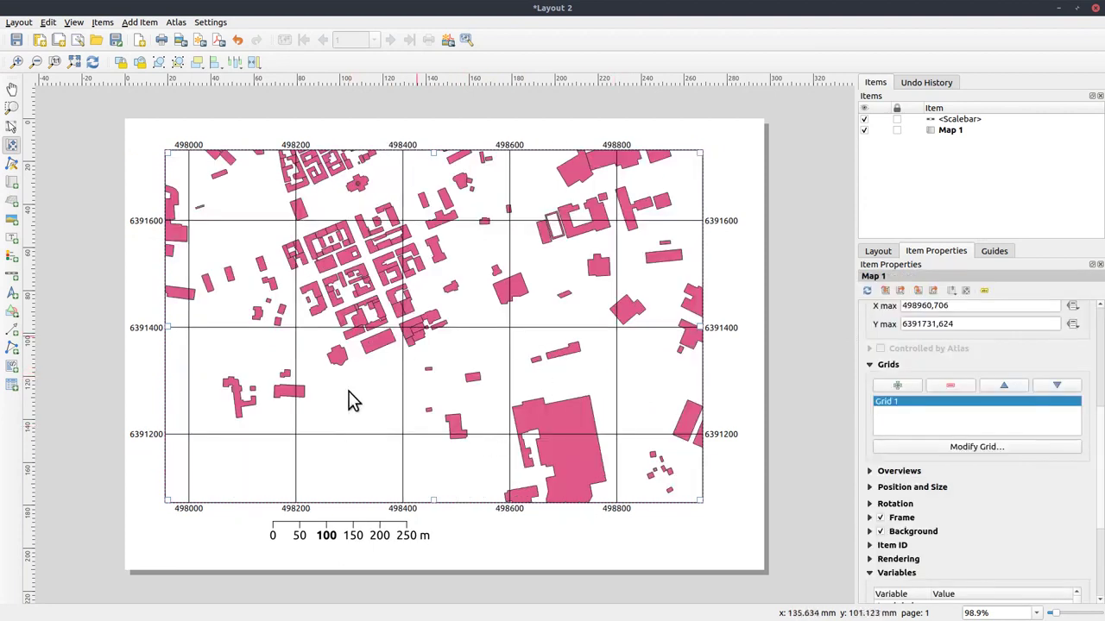
Step: Close the print layout window and show the GPS Information panel in the main window
click(1094, 9)
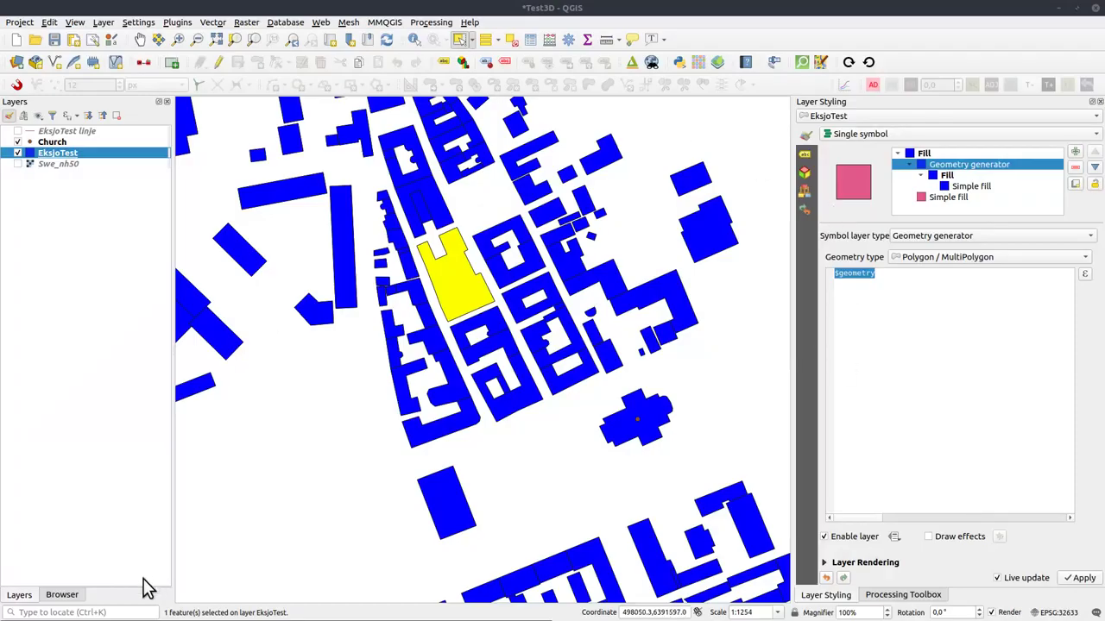
right_click(753, 35)
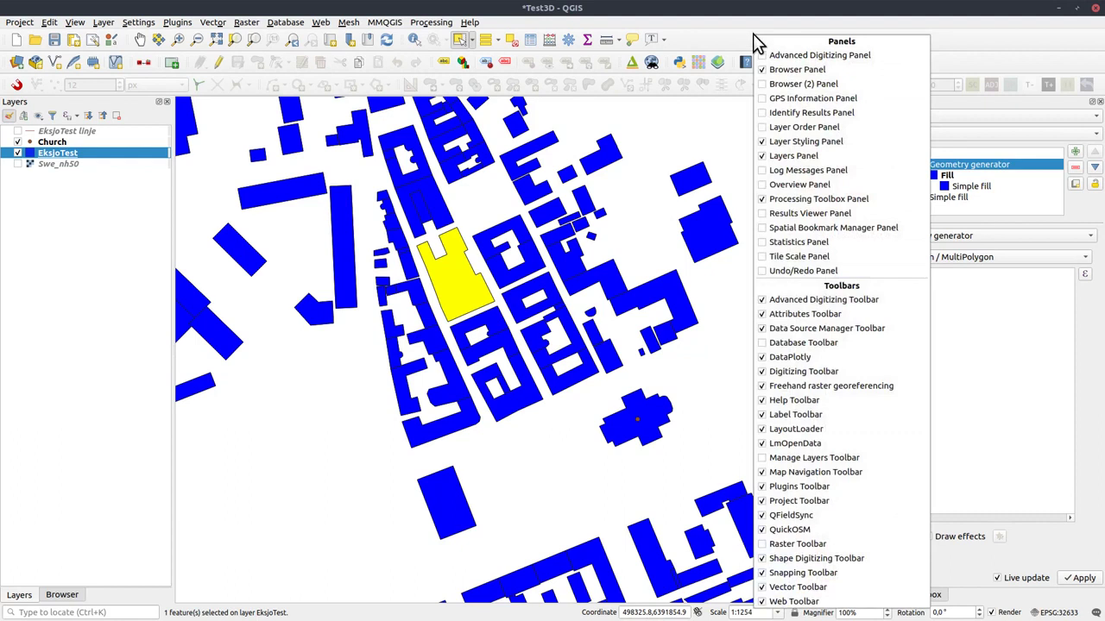
click(763, 100)
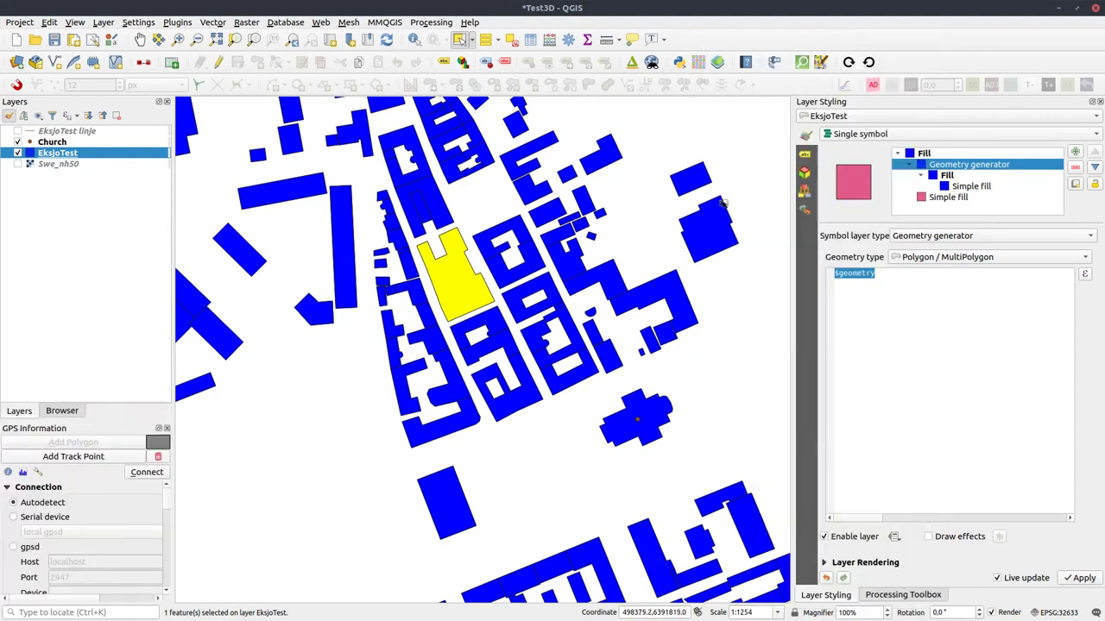
Step: Enlarge the GPS Information panel and examine the destination field choices in its digitizing timestamp properties
drag(105, 422, 105, 311)
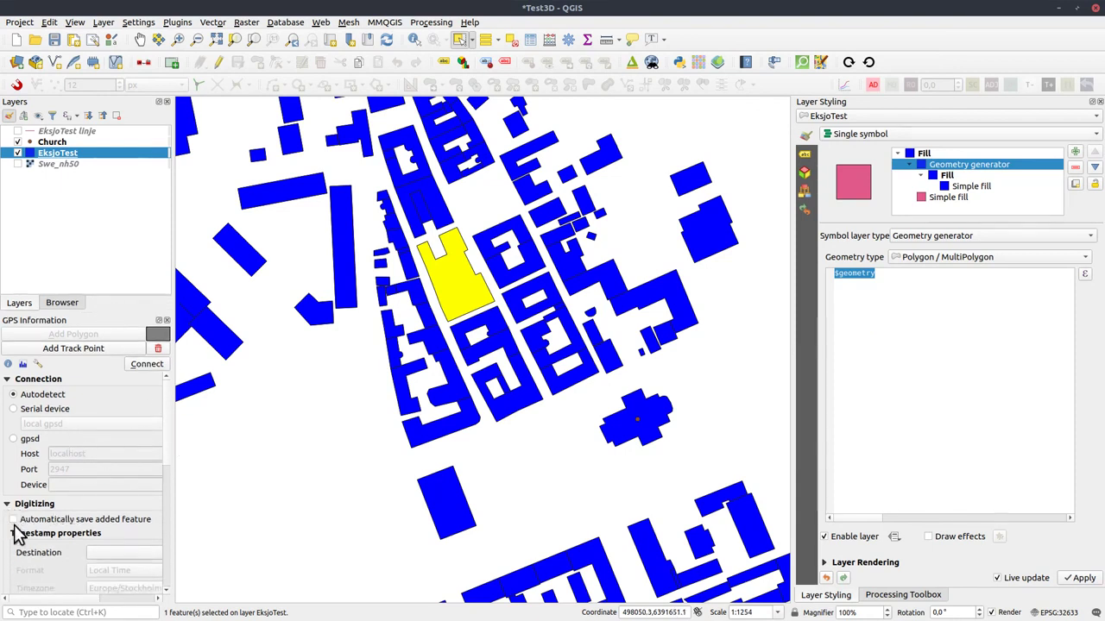
drag(168, 444, 259, 513)
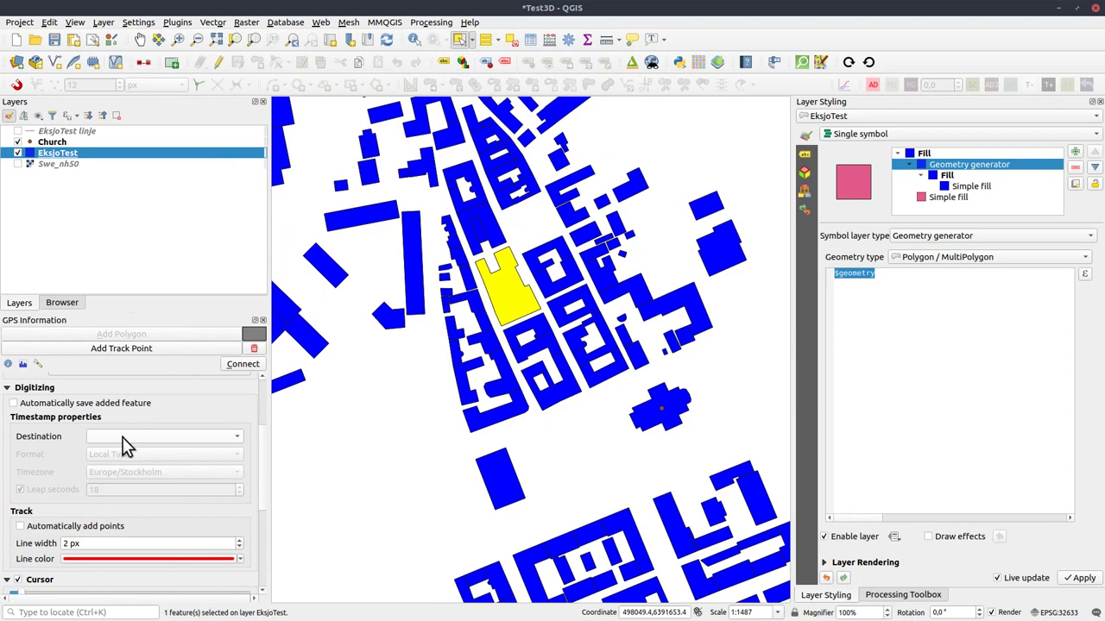
click(153, 438)
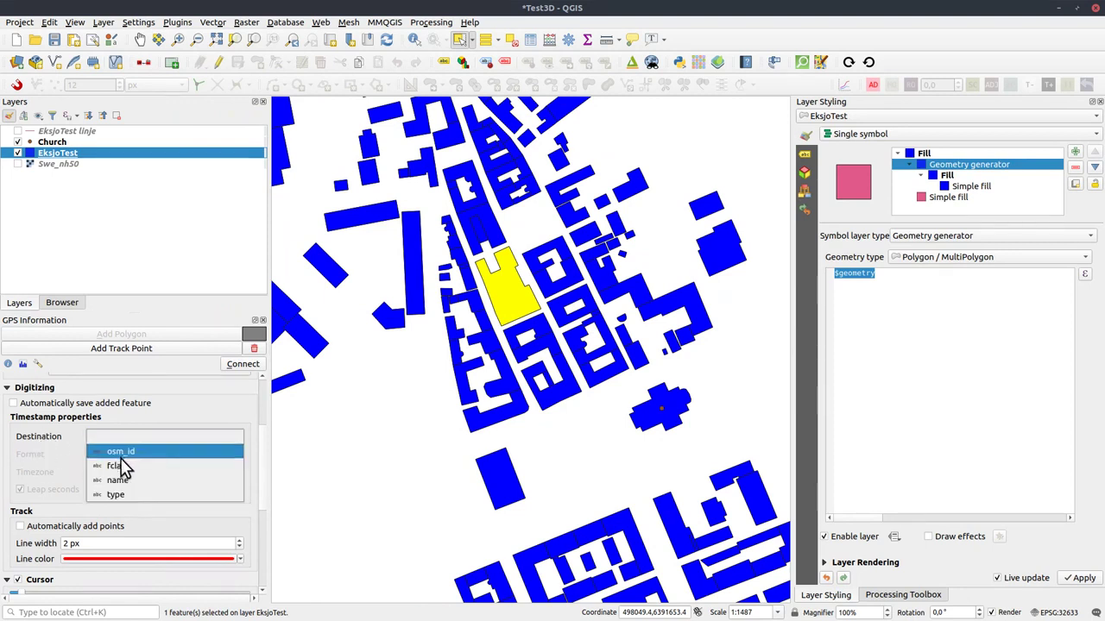
click(49, 472)
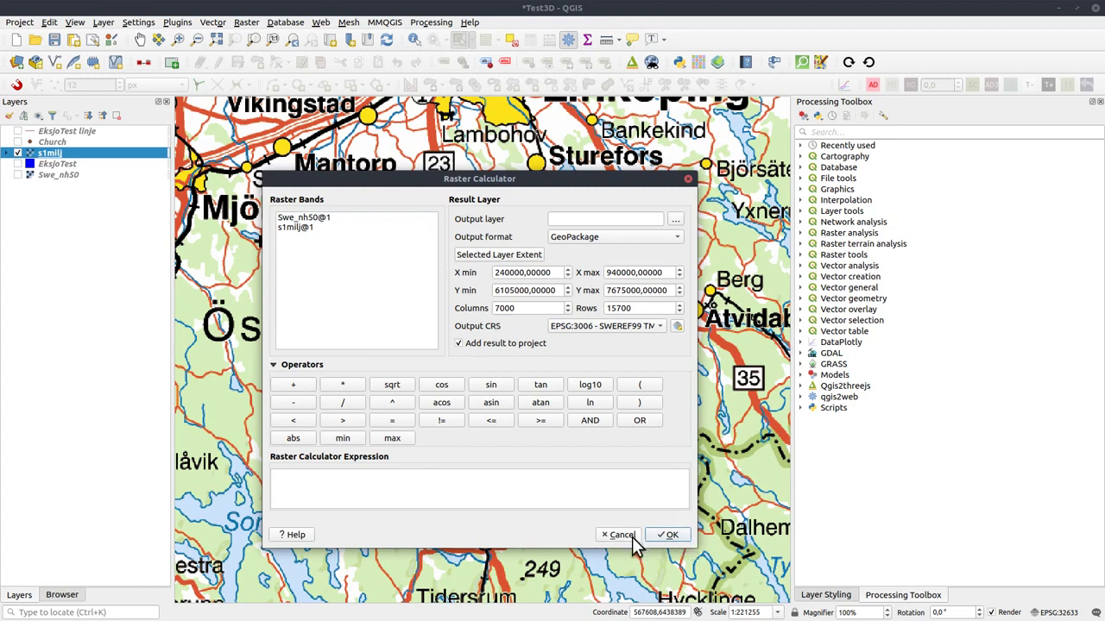
drag(506, 180, 528, 165)
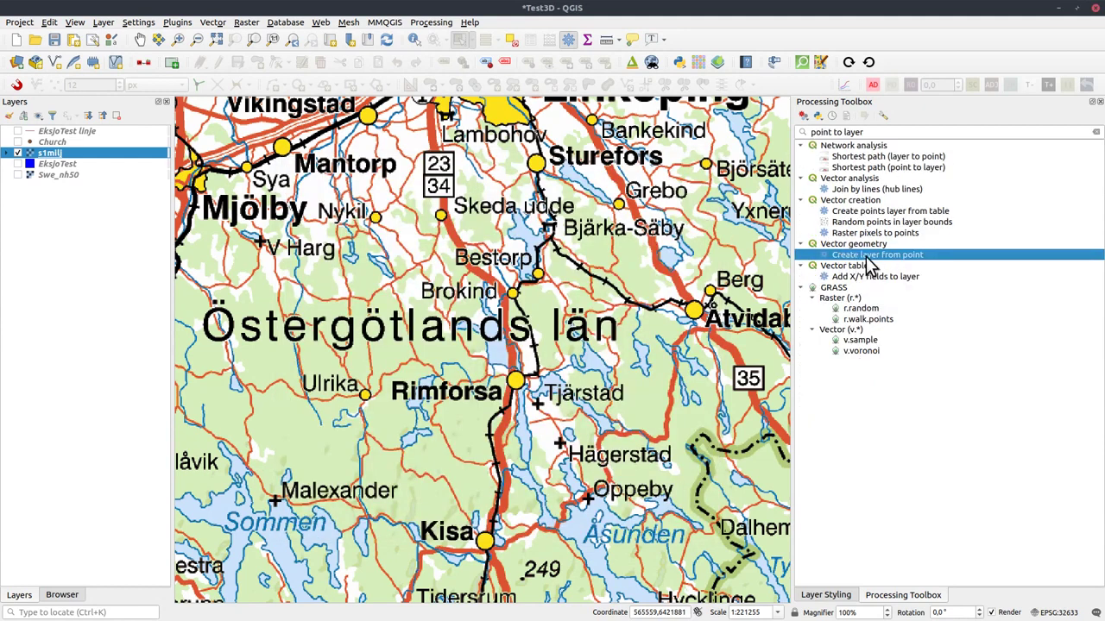
Step: Open the Create layer from point algorithm and pick its input point on the map beside the V Harg label
double_click(873, 256)
drag(442, 155, 430, 137)
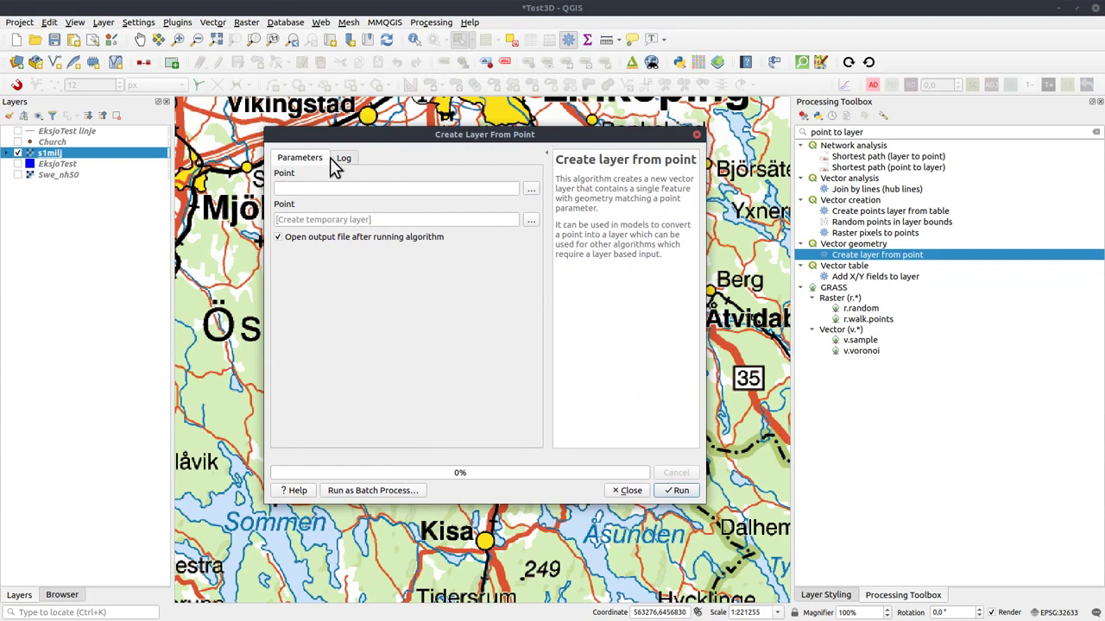
click(296, 189)
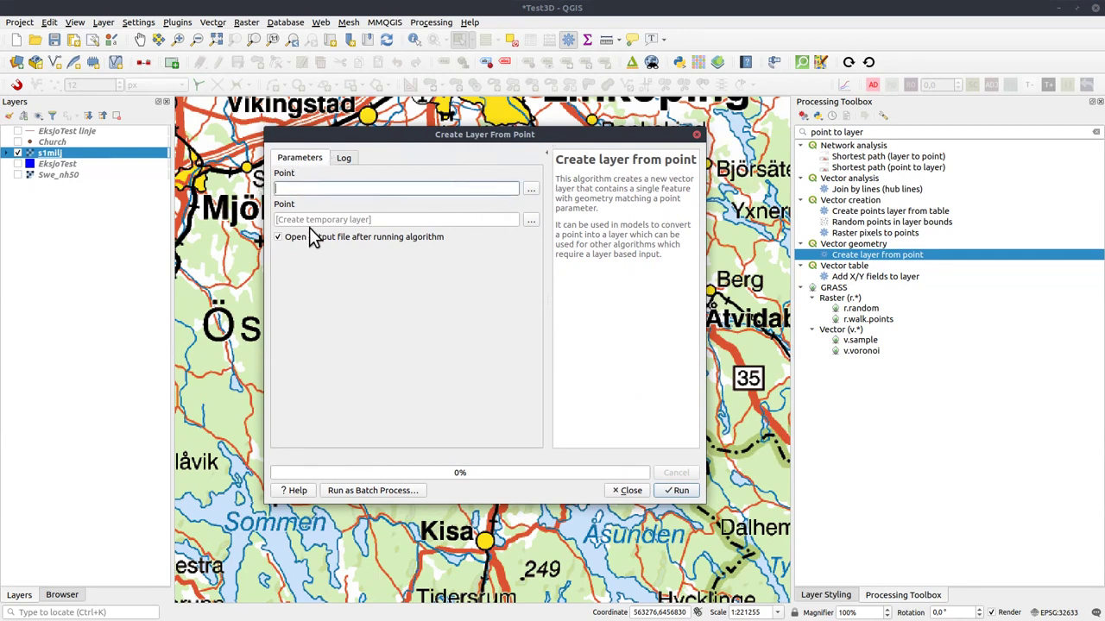
click(529, 190)
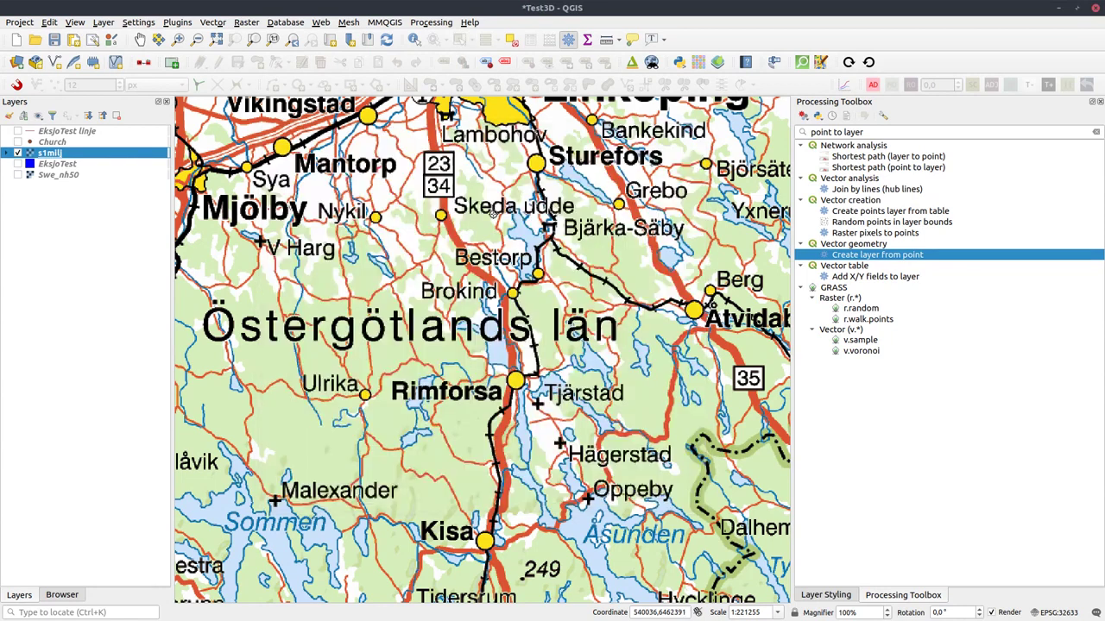
click(309, 253)
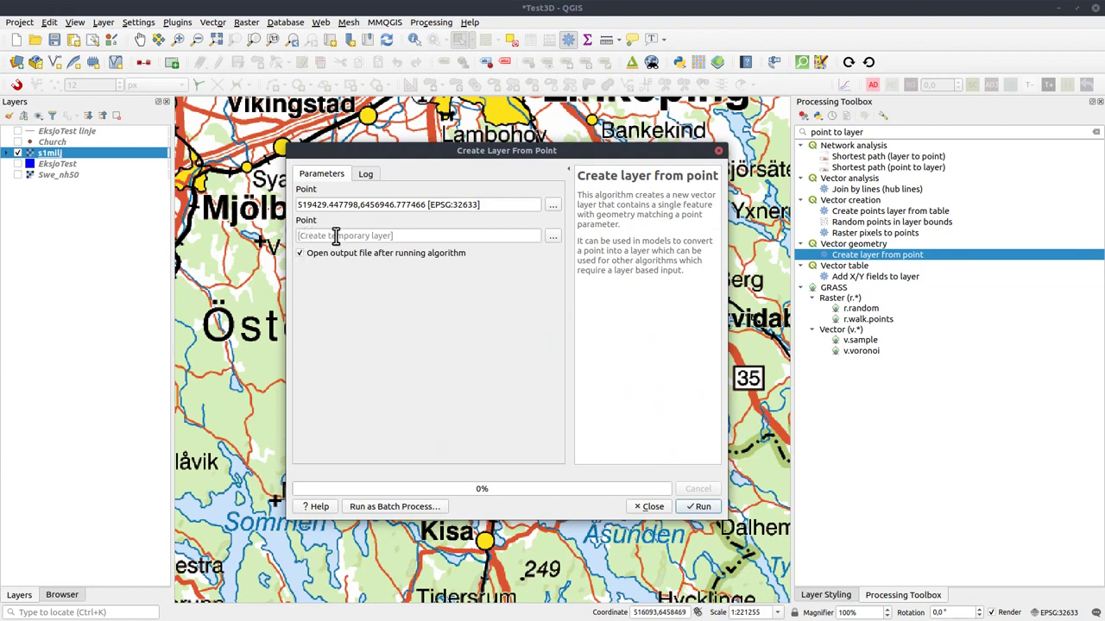
Step: Run the algorithm to create a temporary point layer, and hide the s1milj layer
click(703, 506)
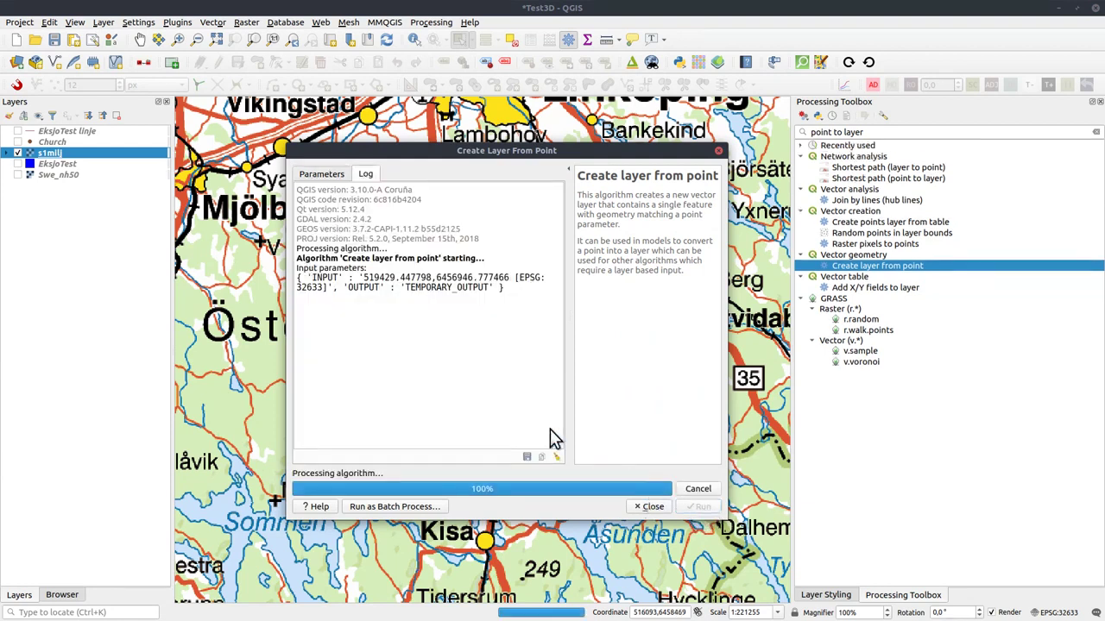
click(652, 506)
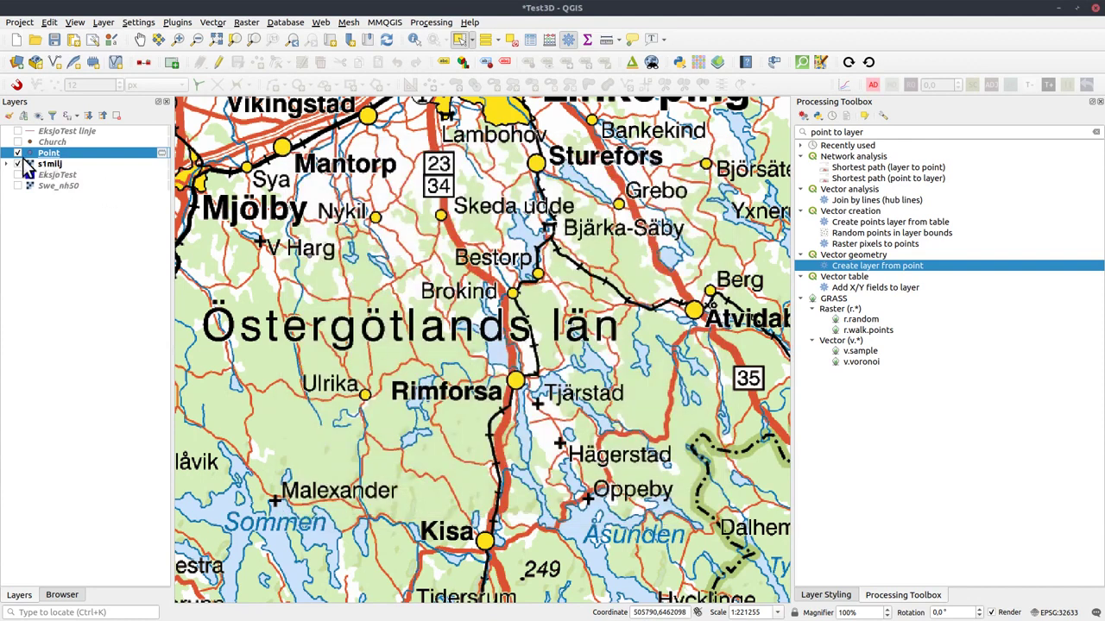
click(18, 164)
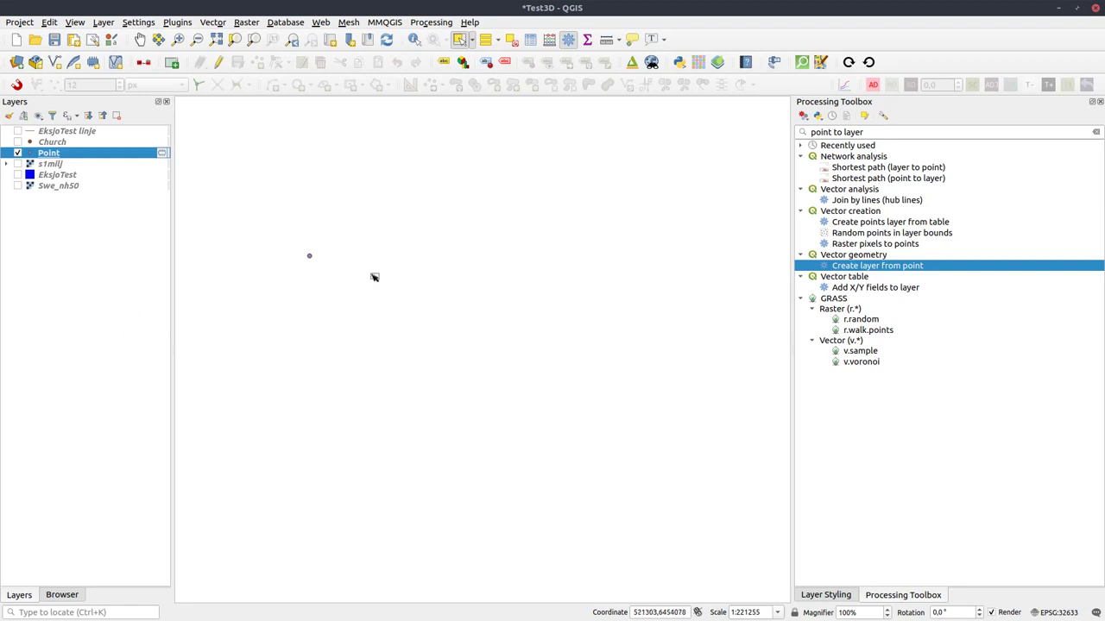
Step: Clear the Processing Toolbox search and open the Hillshade algorithm from GDAL's Raster analysis group
click(1096, 133)
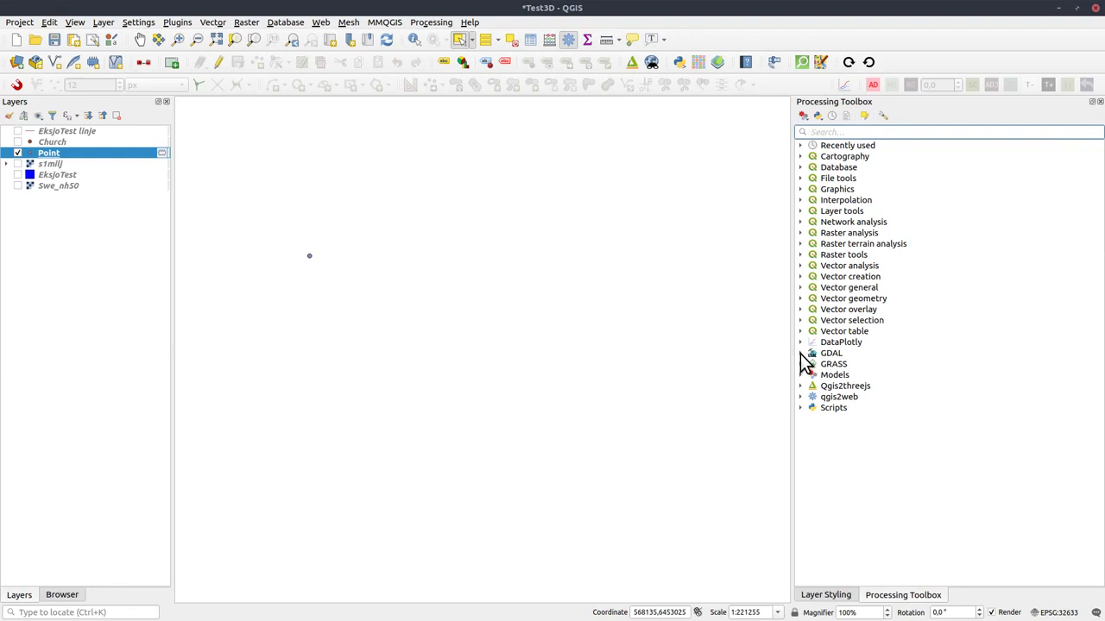
click(800, 353)
click(811, 364)
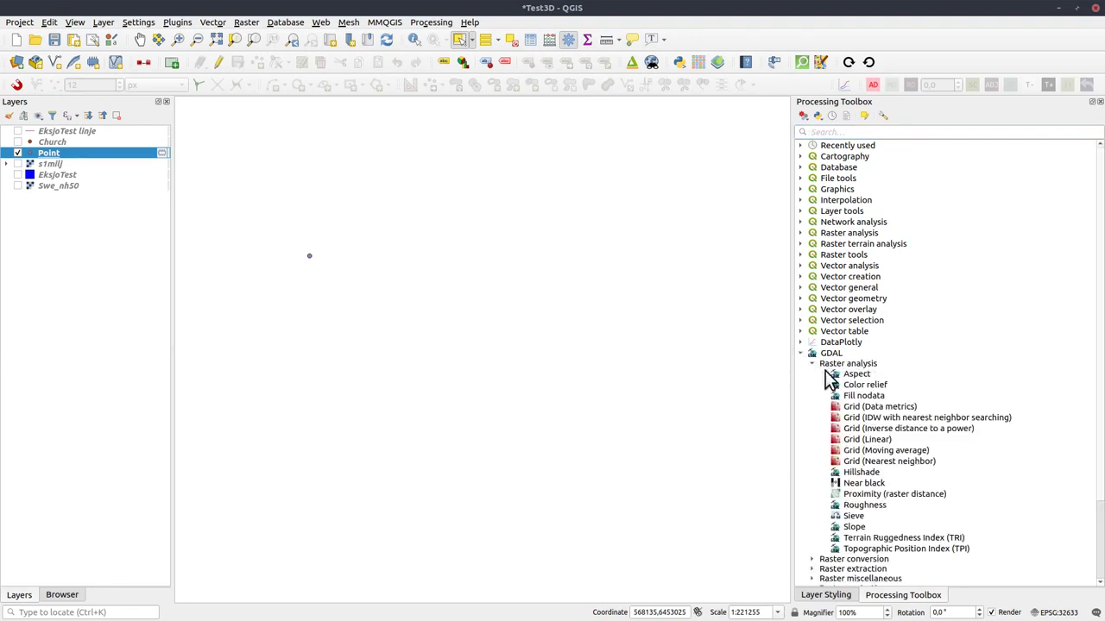
double_click(859, 473)
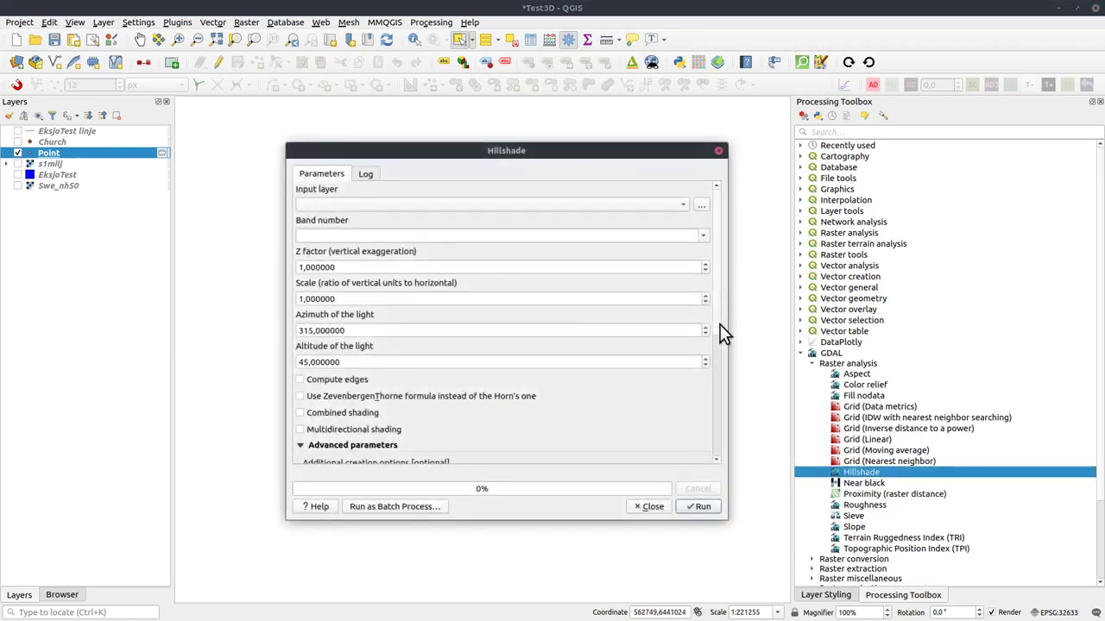
Step: Examine Hillshade's advanced parameters, especially the additional command-line parameters and the GDAL/OGR console call, and close the dialog without running
drag(719, 331, 718, 421)
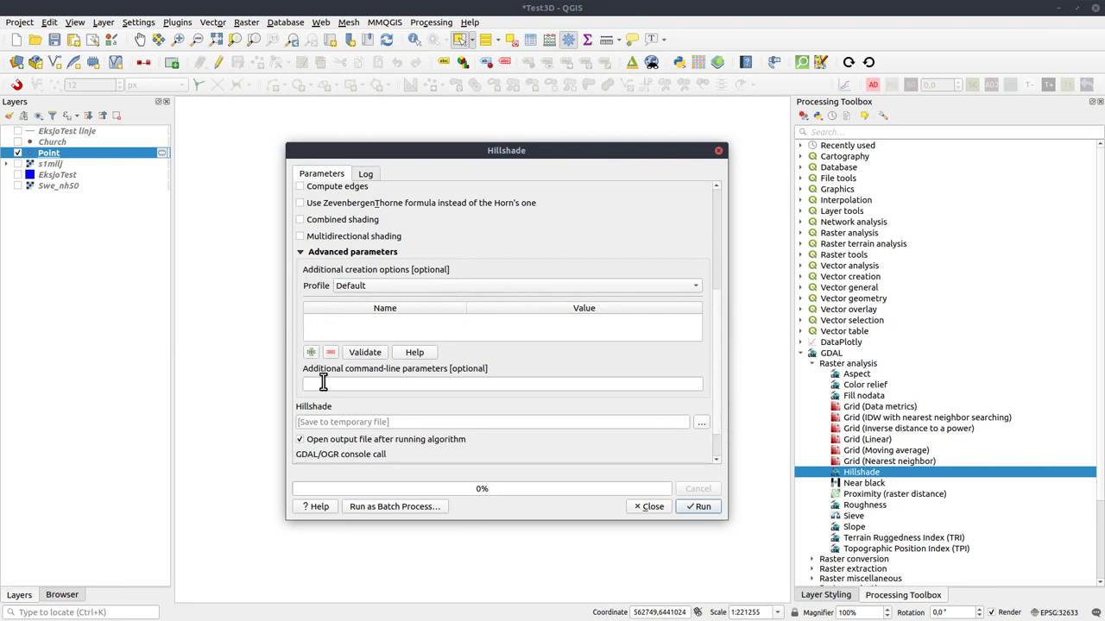
click(327, 384)
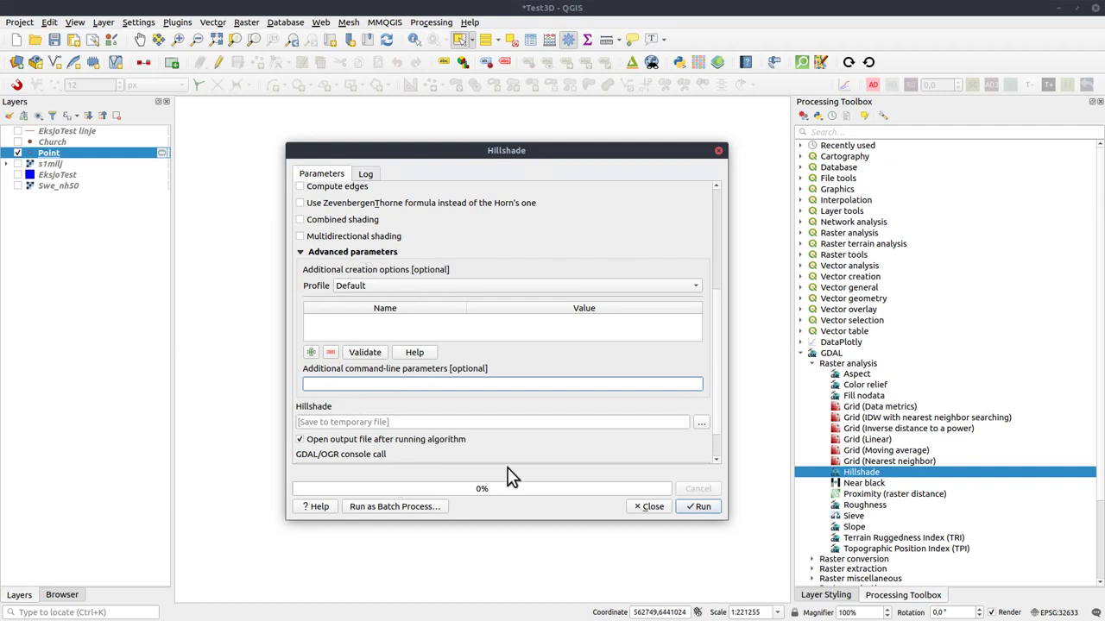
drag(720, 402, 720, 453)
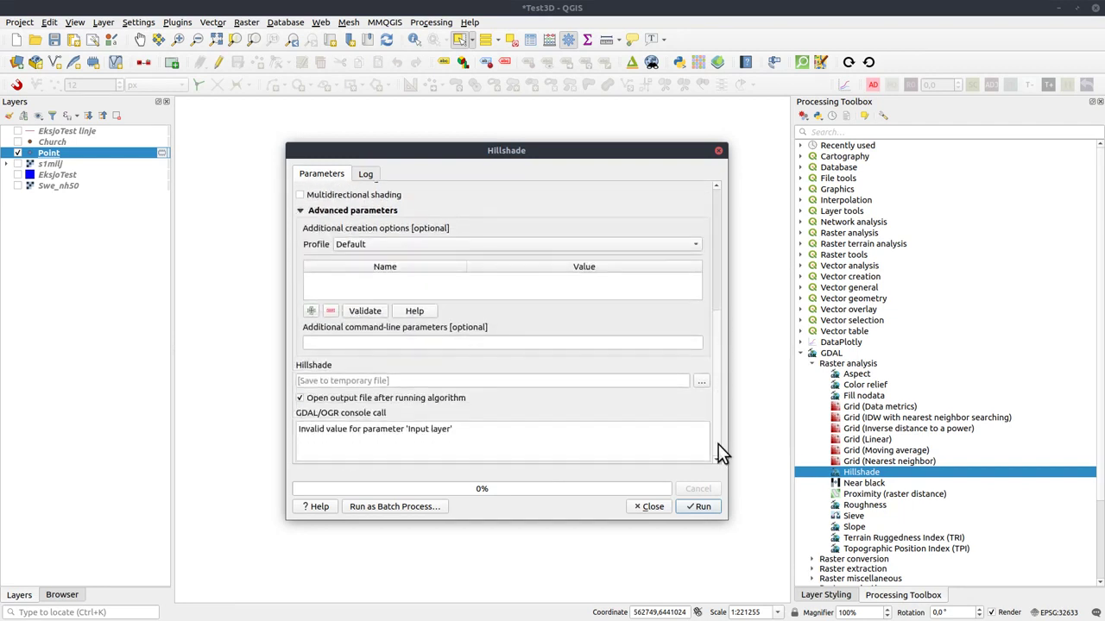
mouse_move(718, 402)
mouse_down()
mouse_move(715, 276)
mouse_move(716, 400)
mouse_up()
click(342, 343)
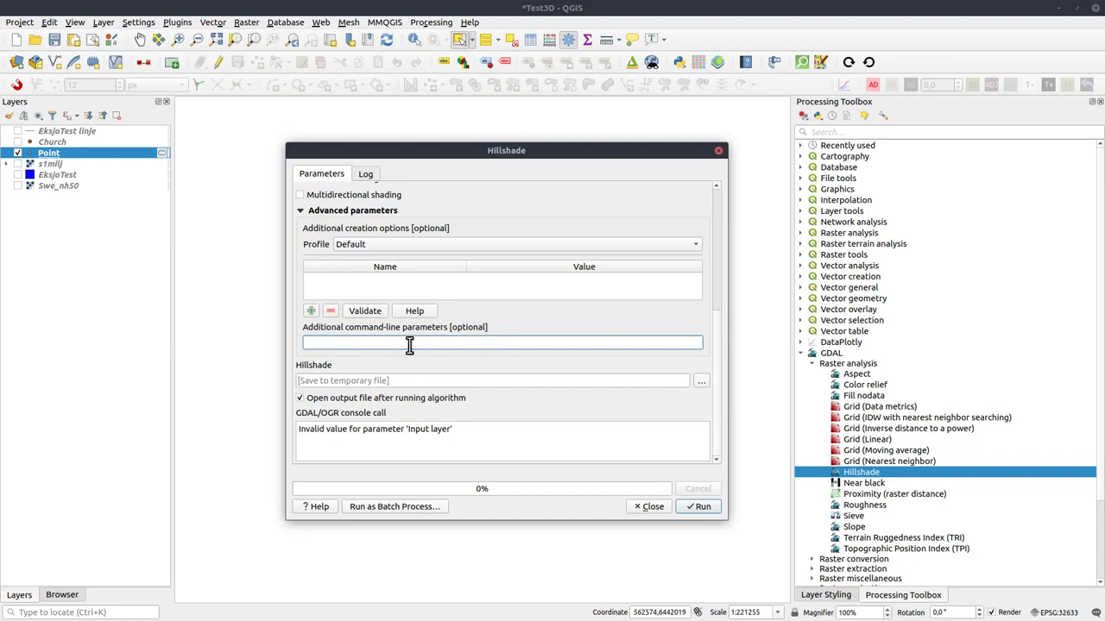
click(651, 507)
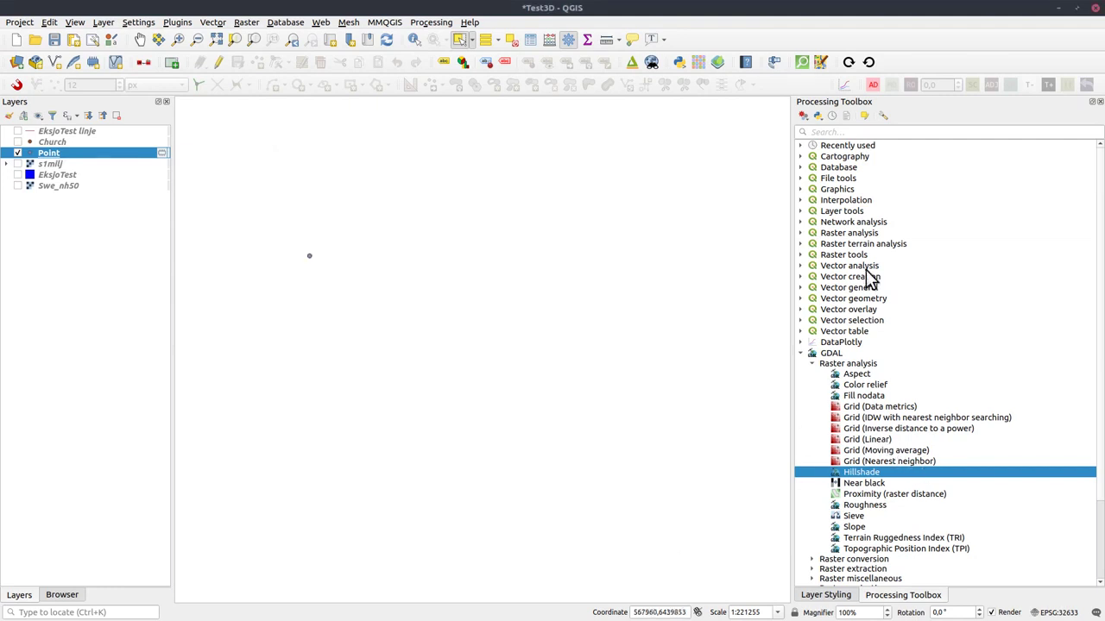
Step: Create a new model in the Processing Modeler and try adding an Extent input to its canvas
click(805, 117)
click(853, 131)
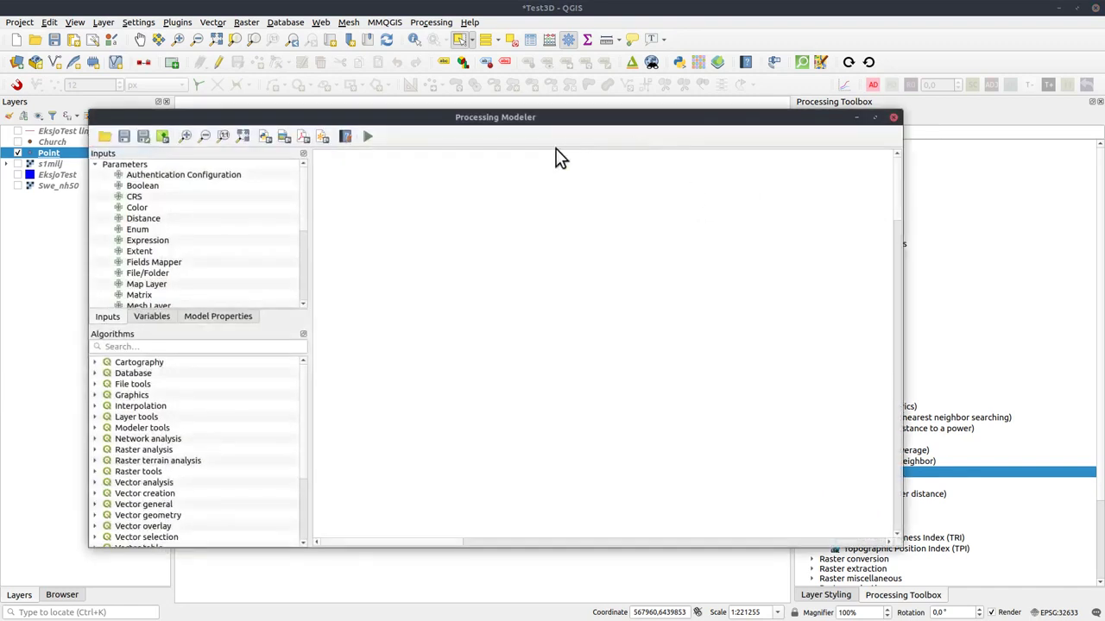
drag(401, 118, 441, 119)
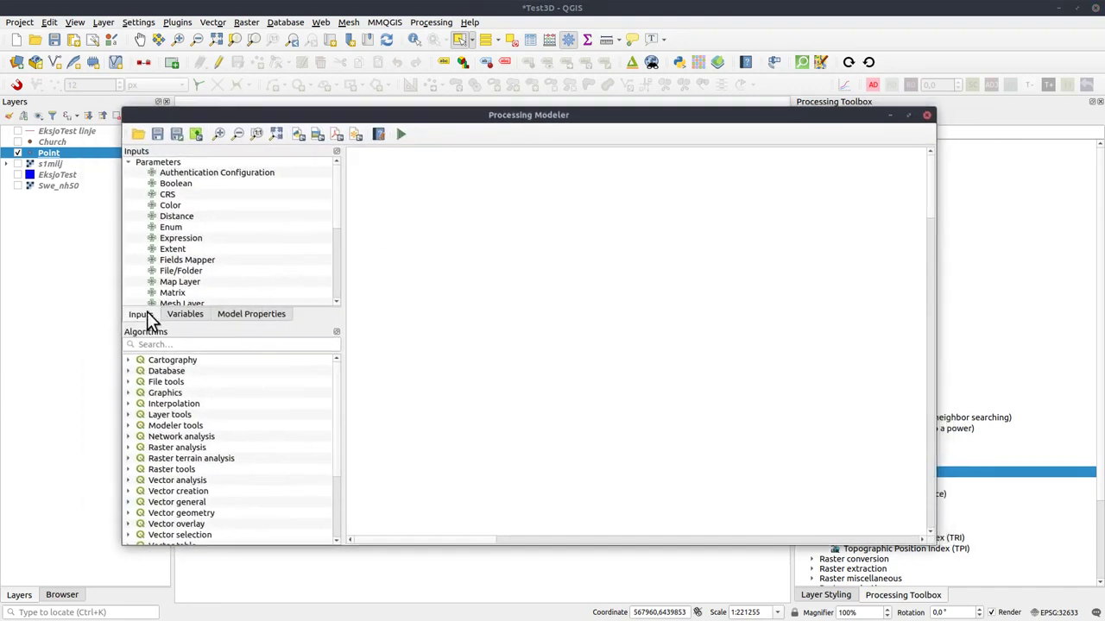
drag(179, 251, 442, 252)
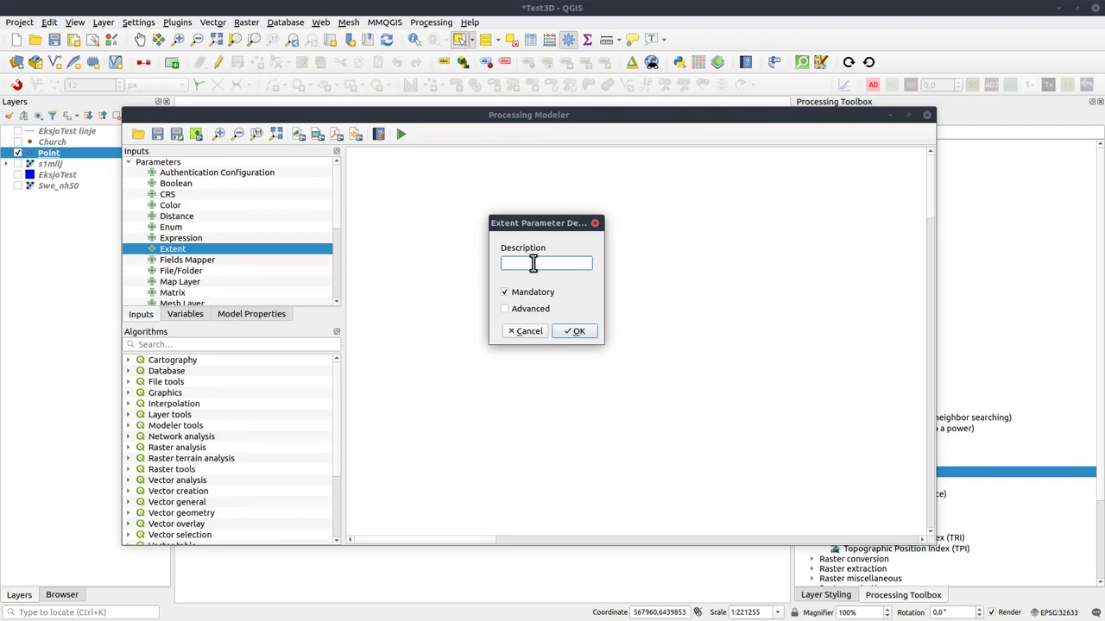
click(525, 332)
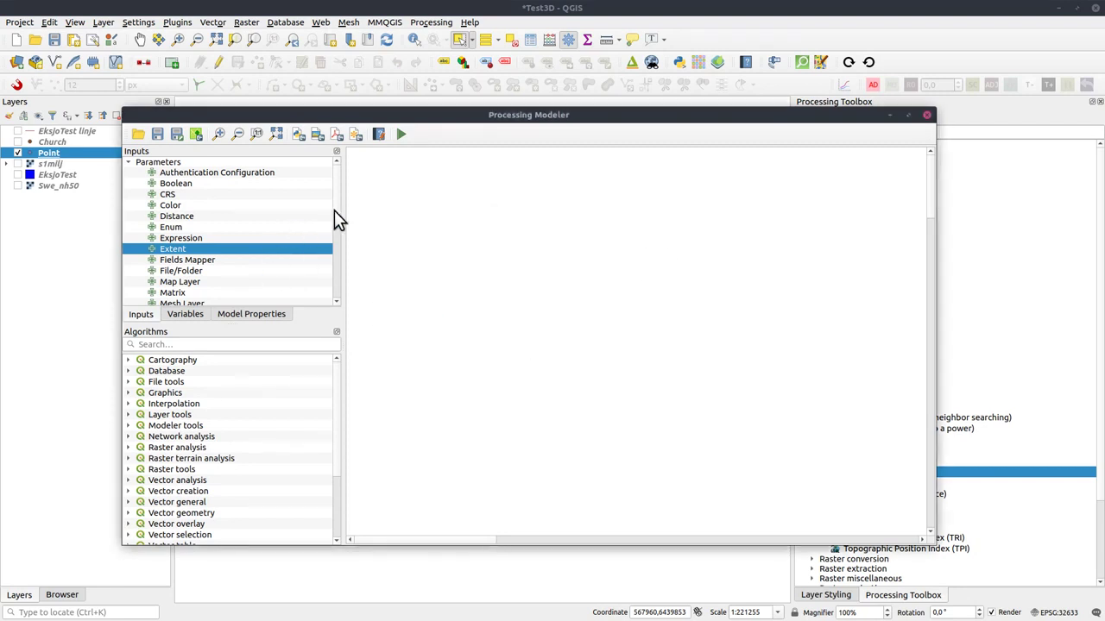
Step: Add a mandatory Vector Layer input named Layer to the model, with geometry type Geometry Not Required
scroll(335, 238, down, 5)
drag(194, 300, 535, 289)
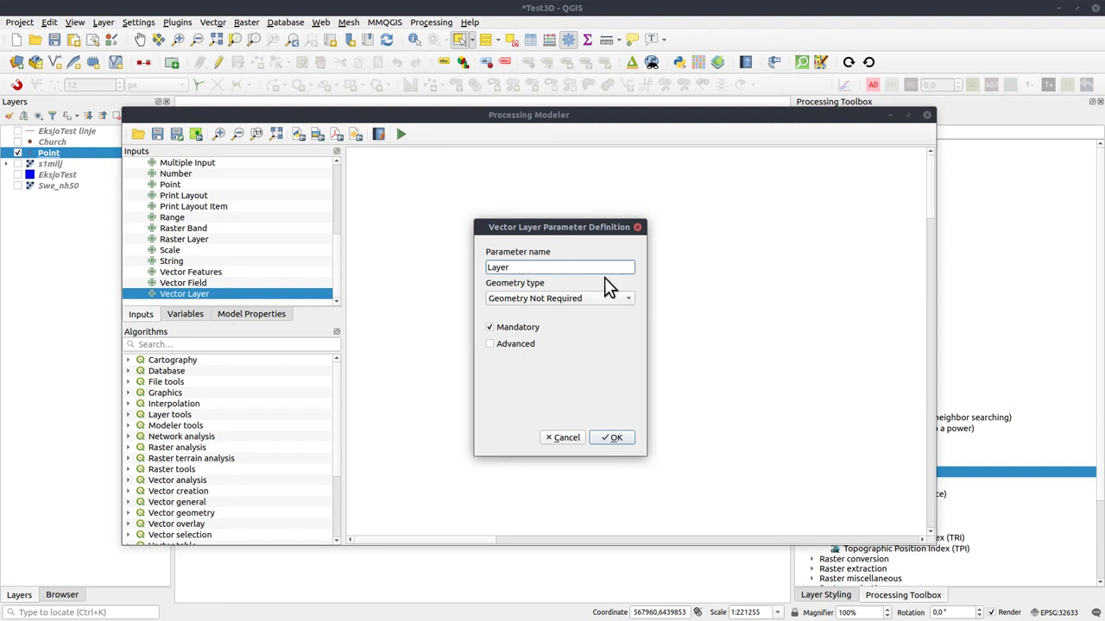
click(614, 438)
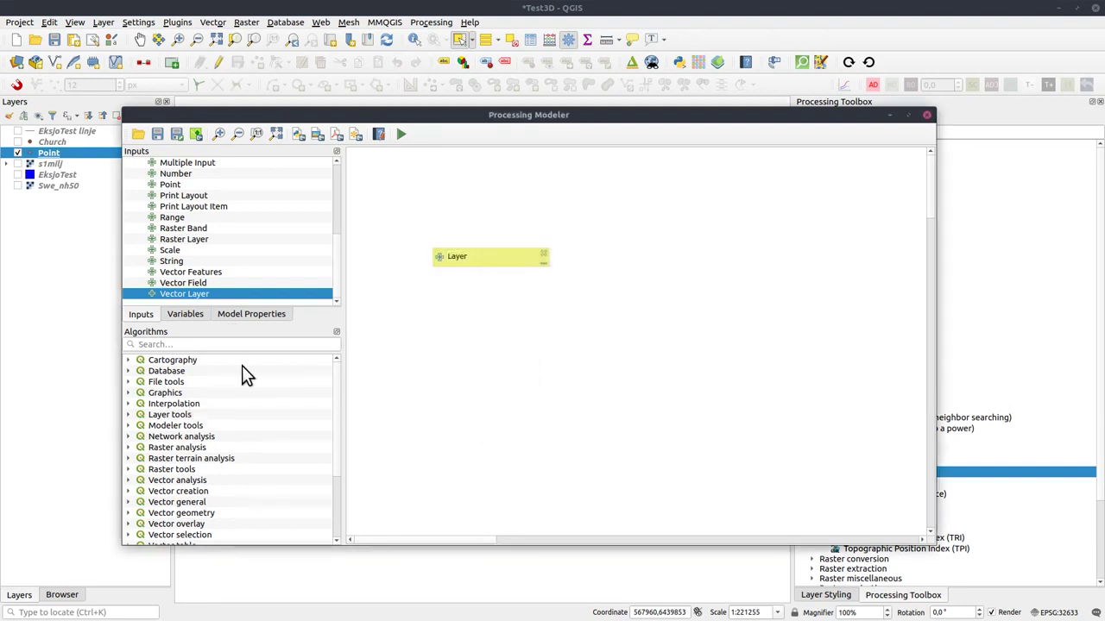
Step: Add the Buffer algorithm with Layer as its input and a distance of 10, placing it below the Layer box
click(199, 344)
text(buf)
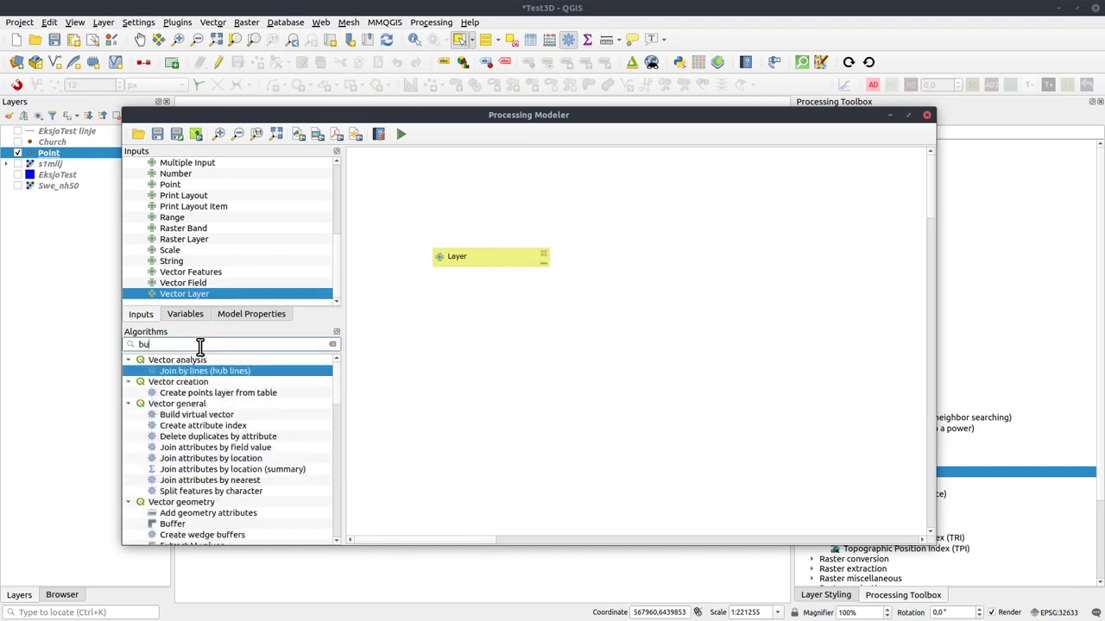
drag(207, 373, 604, 370)
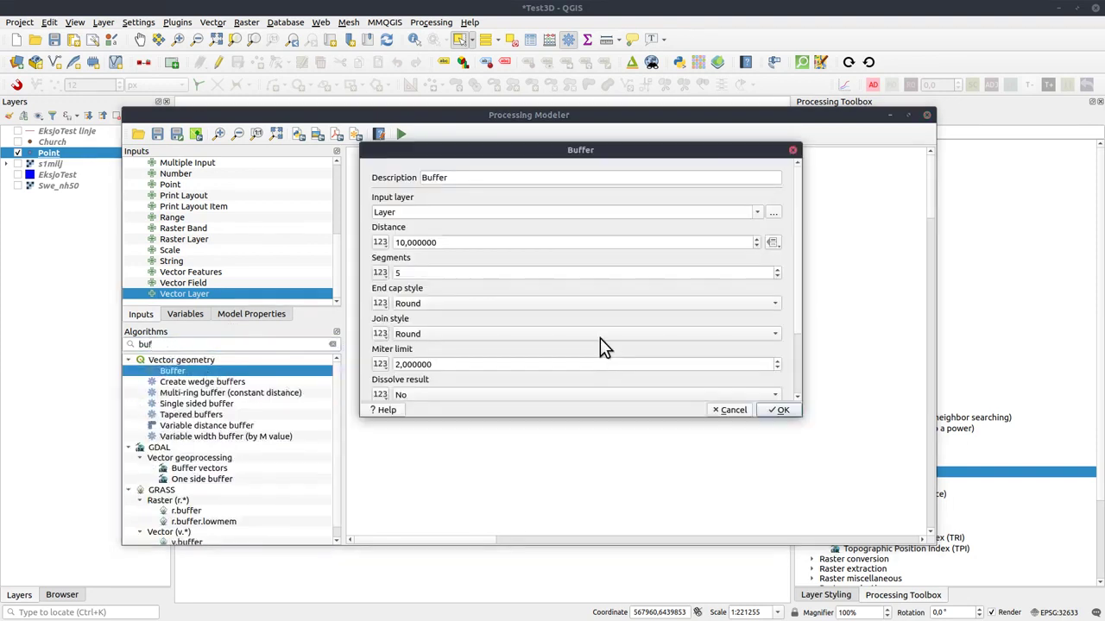
click(780, 410)
drag(595, 370, 586, 342)
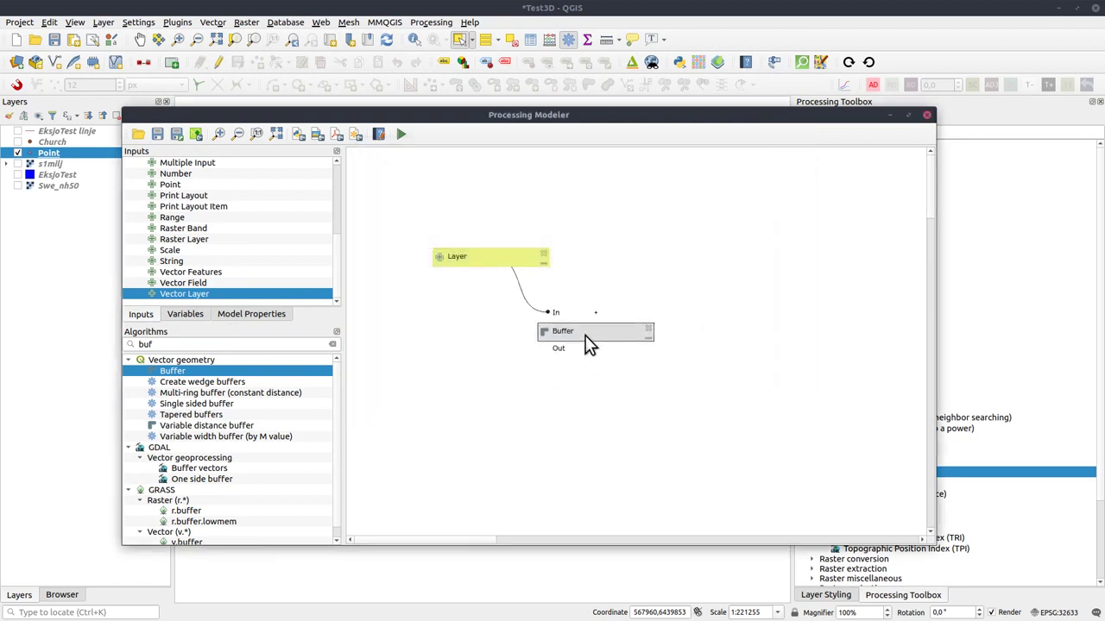
Step: Open the model's run dialog to examine its Layer parameter, close it without running, and return to the modeler
click(401, 135)
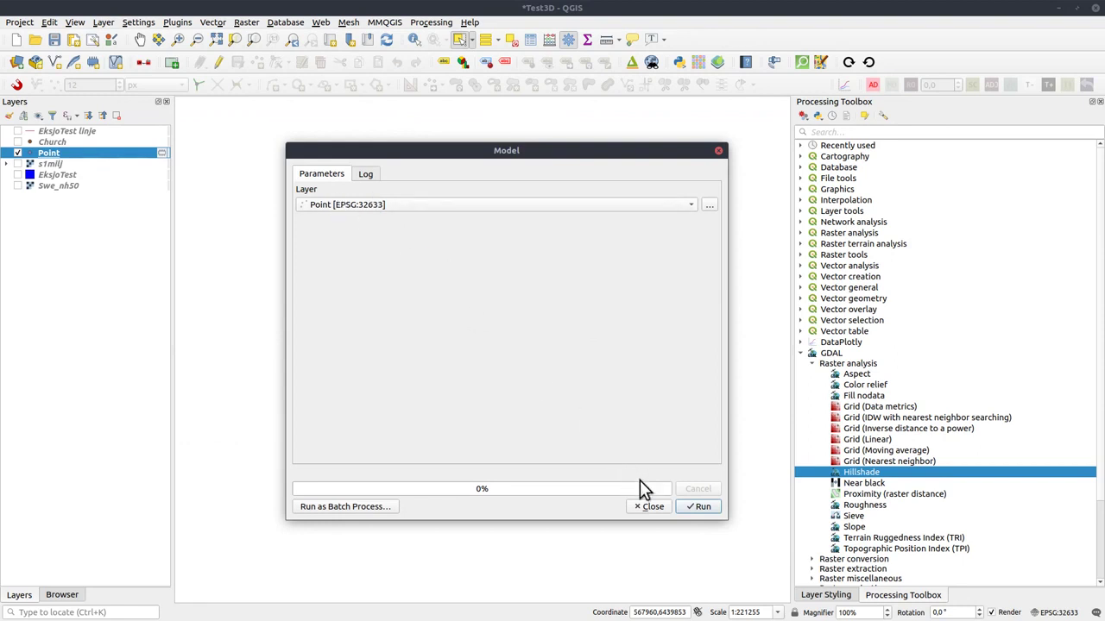
click(653, 507)
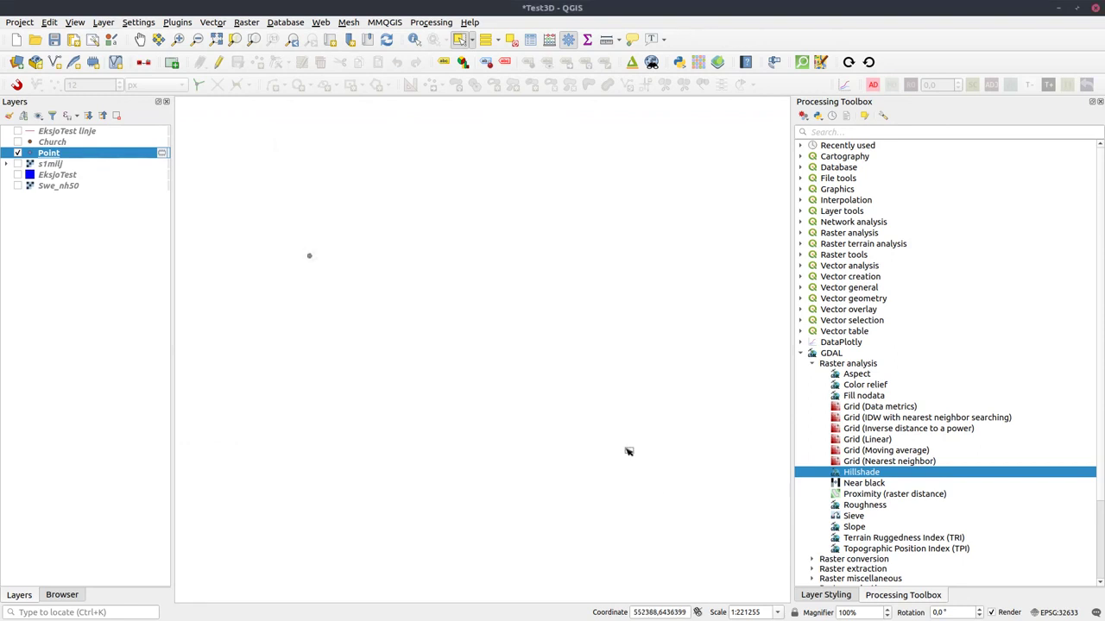
key(alt+Tab)
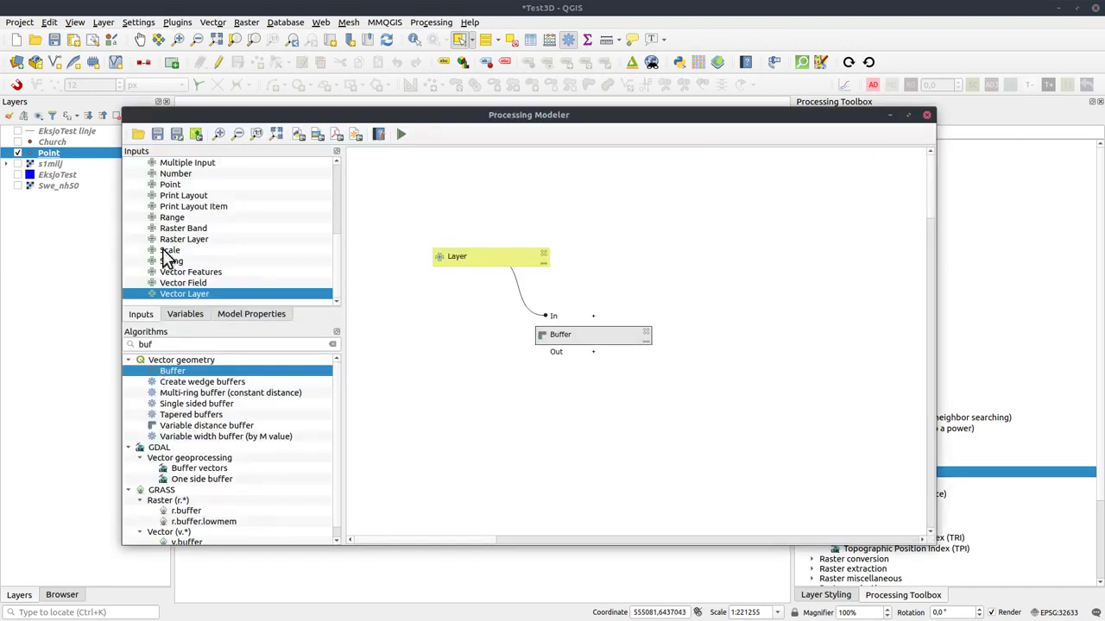
Step: Add a mandatory, advanced Number input named Distance to the model, with number type Float and a default value of 50
drag(179, 175, 438, 414)
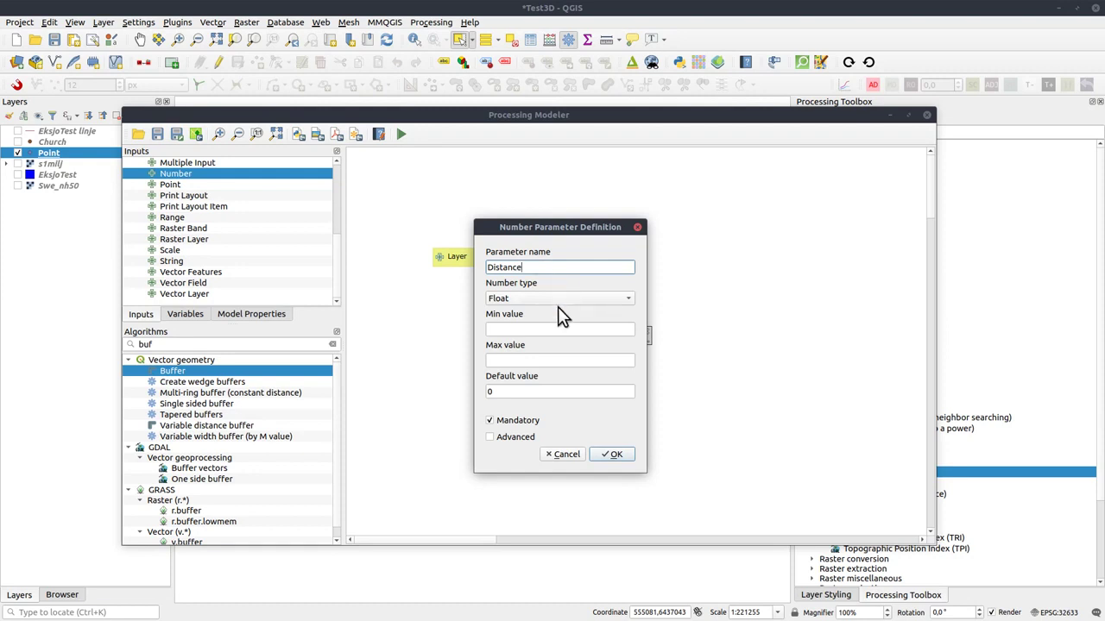
click(514, 390)
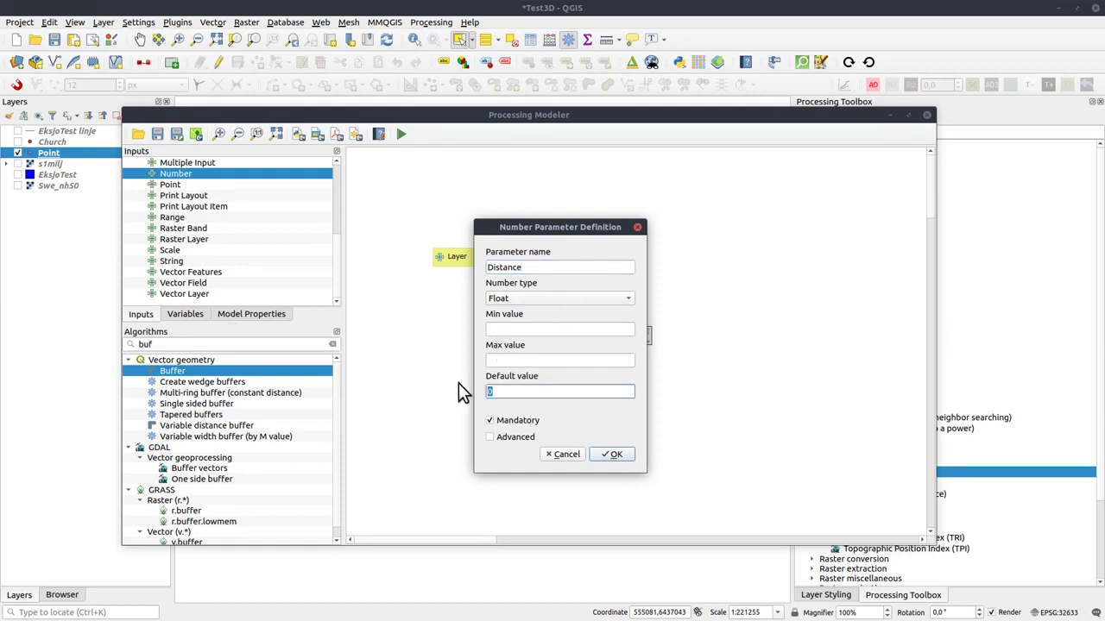
text(50)
click(489, 437)
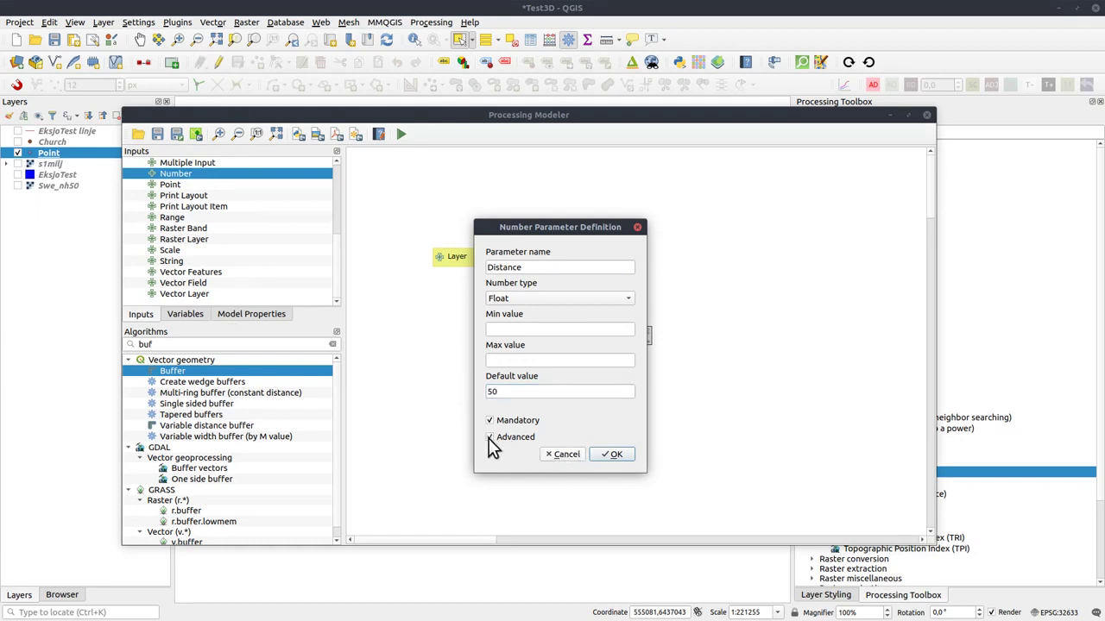
click(614, 457)
Step: Rearrange the Buffer and Distance boxes on the canvas and make the Buffer's distance use the model input Distance
drag(591, 345, 646, 343)
drag(416, 411, 430, 389)
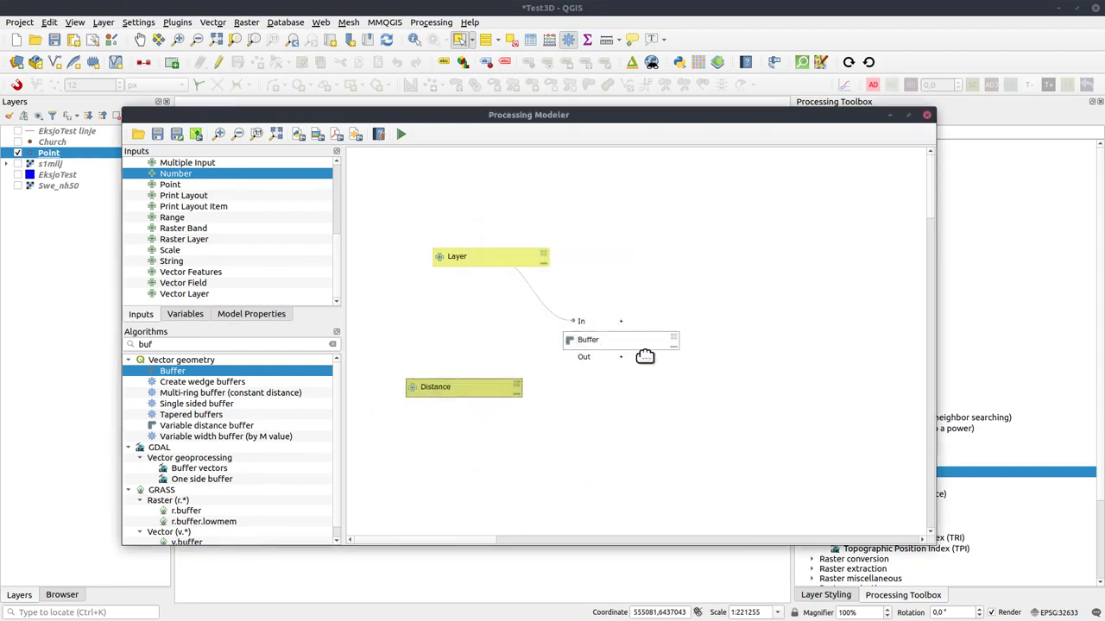
double_click(674, 348)
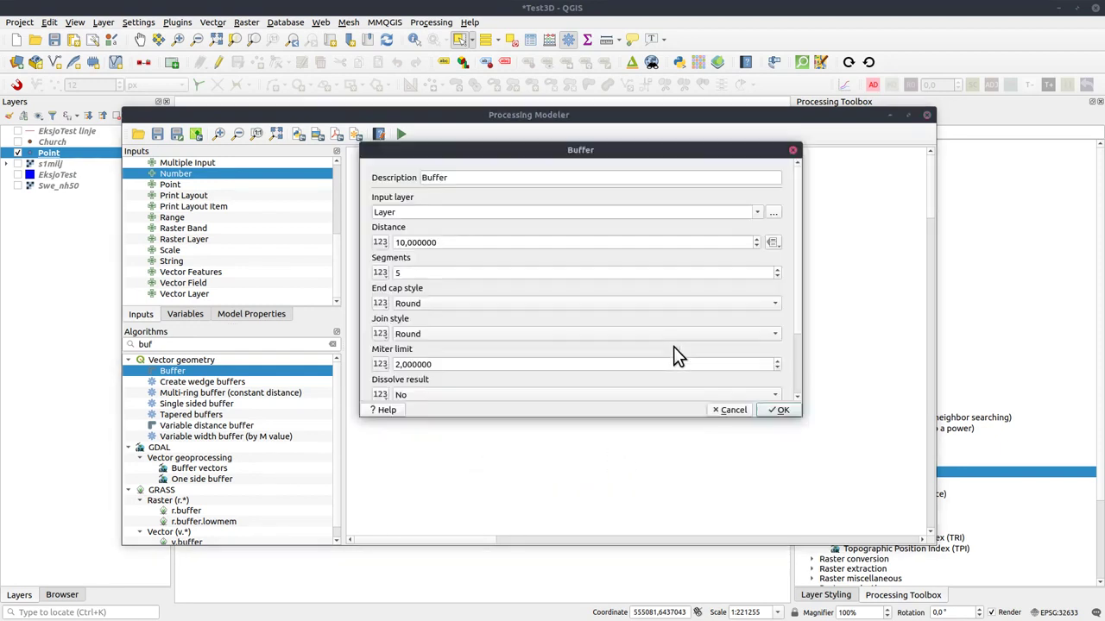
click(380, 242)
click(406, 286)
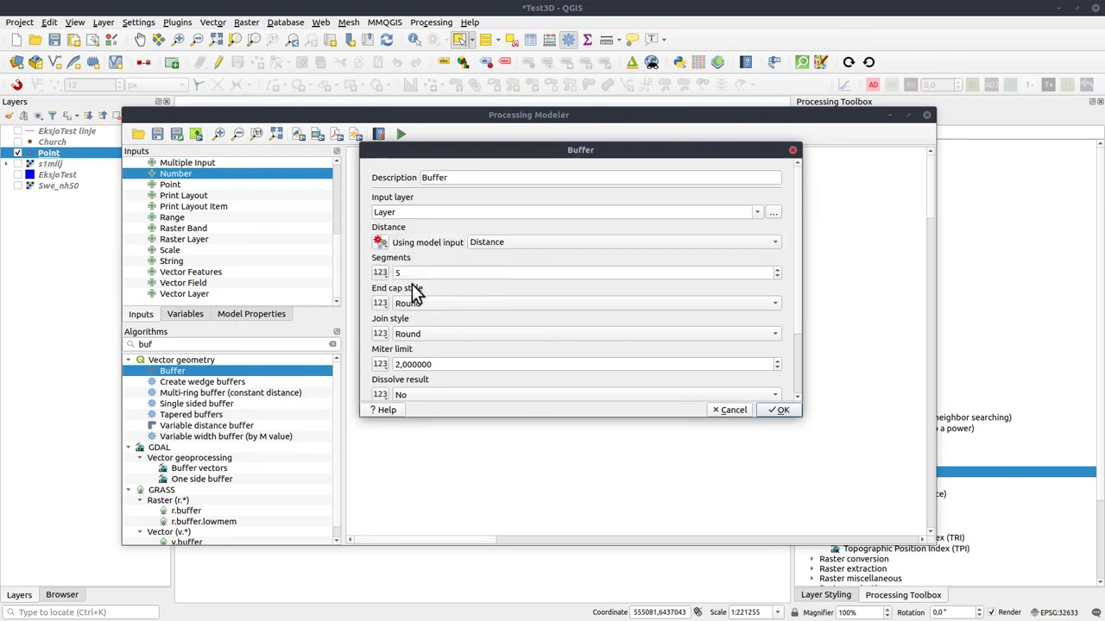
click(780, 410)
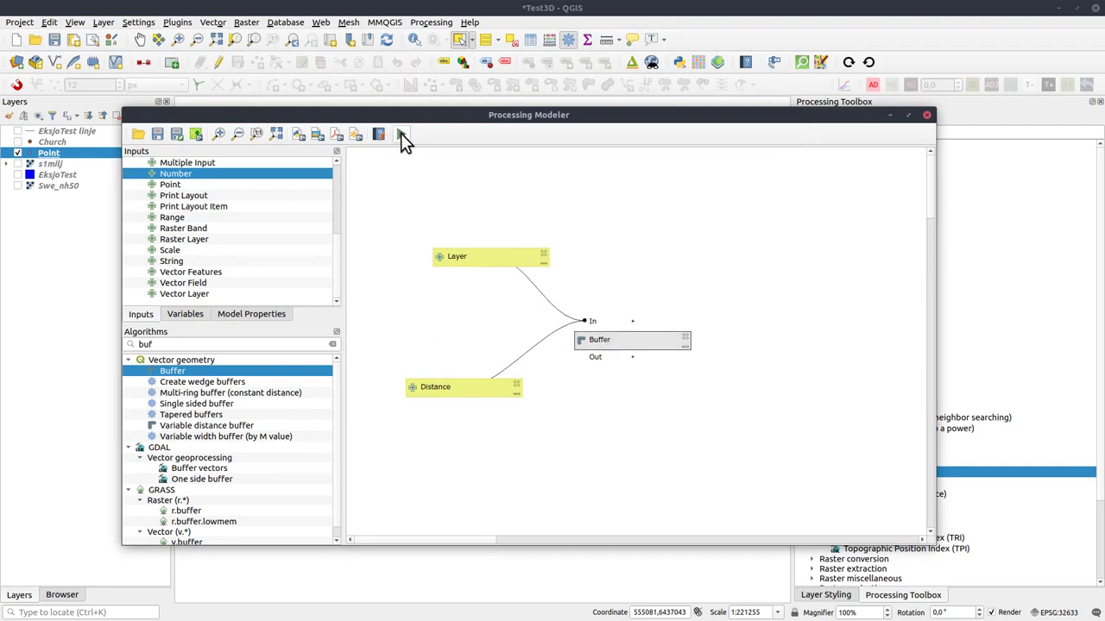
Step: Open the model's run dialog, examine the Distance setting by expanding and collapsing the advanced parameters, and return to the modeler
click(400, 135)
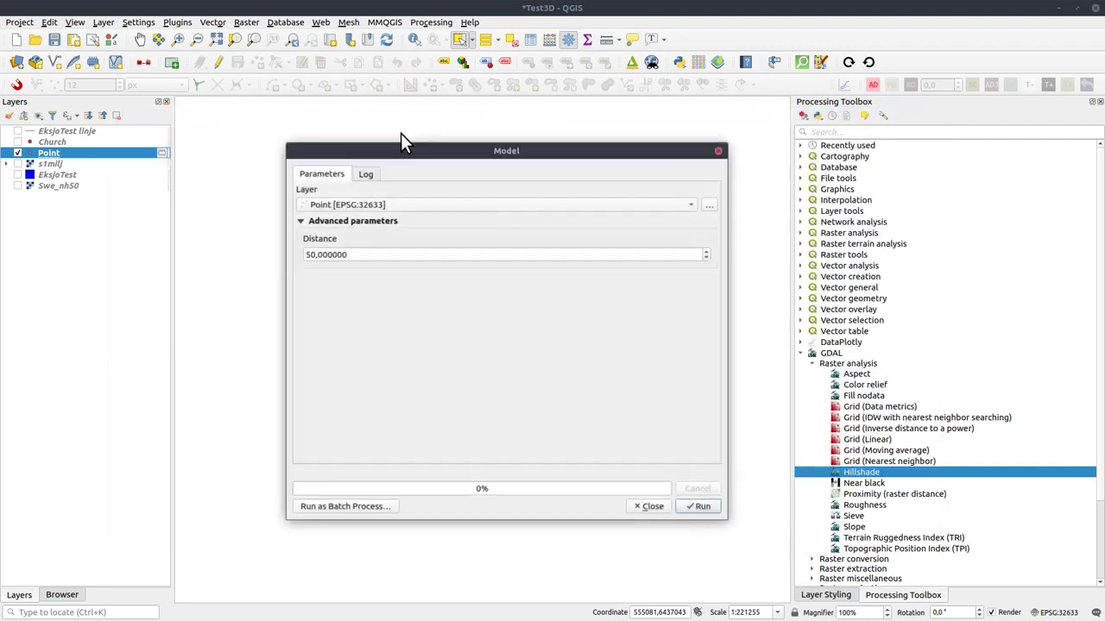
click(301, 221)
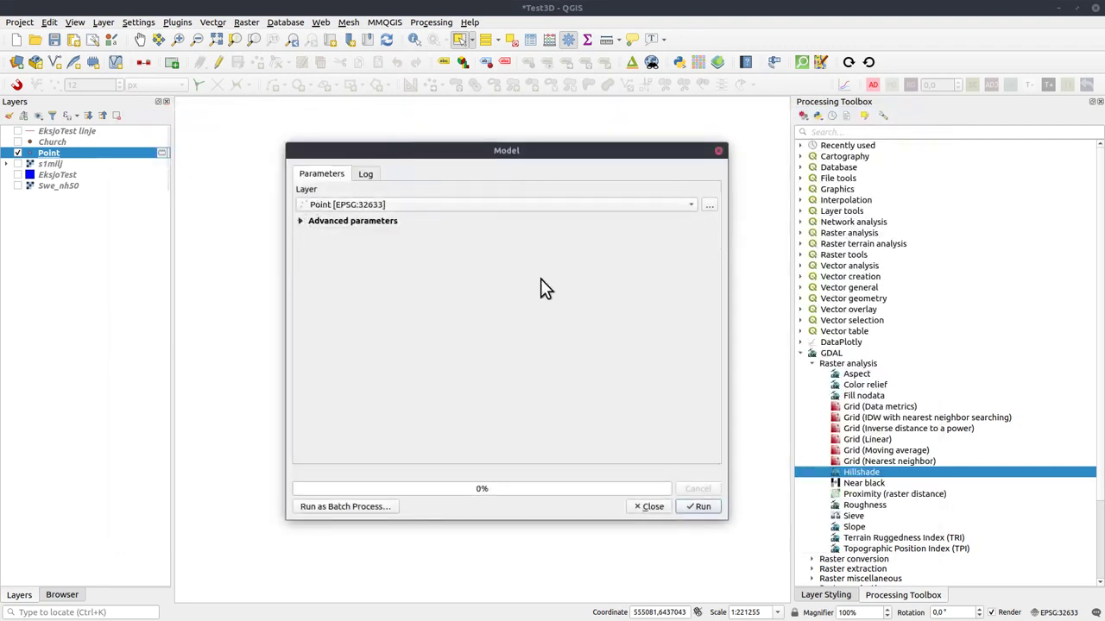
click(301, 223)
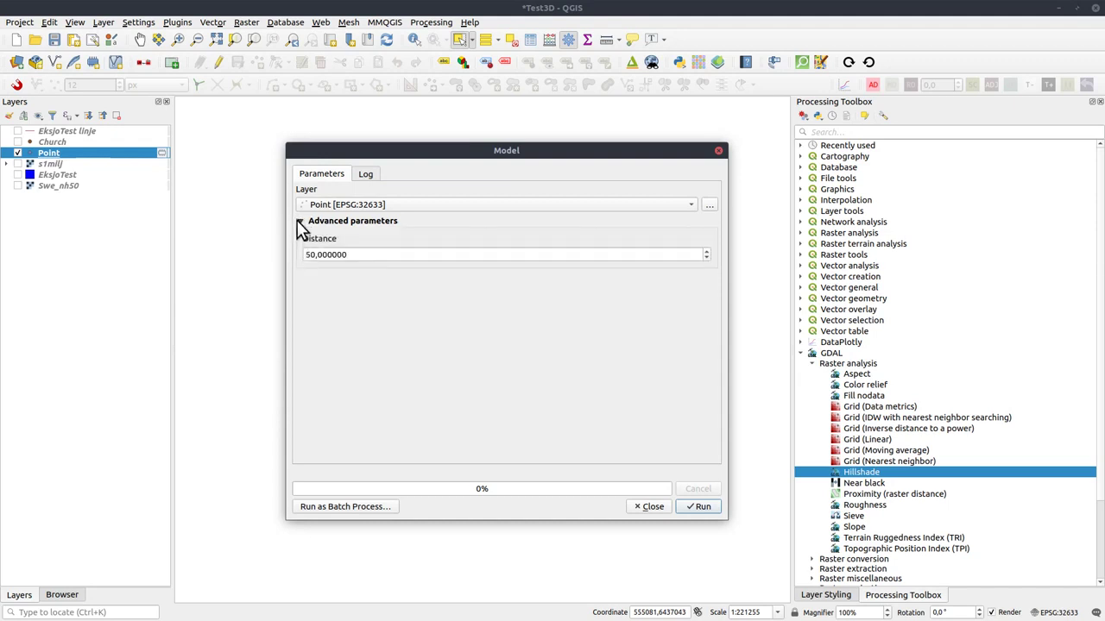
click(300, 221)
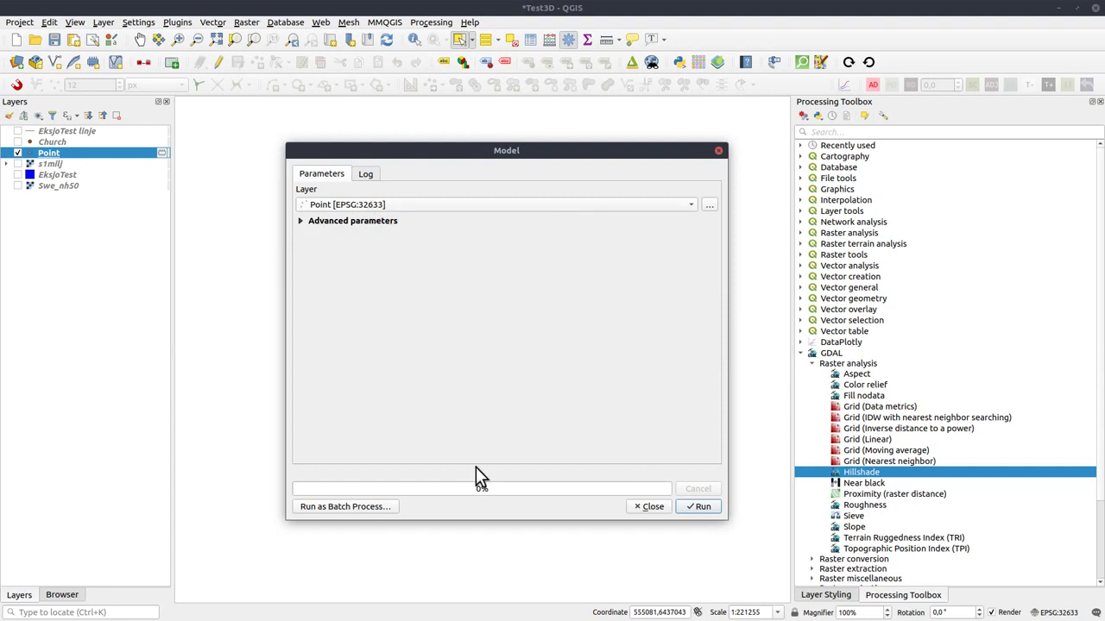
click(301, 222)
click(301, 221)
click(301, 222)
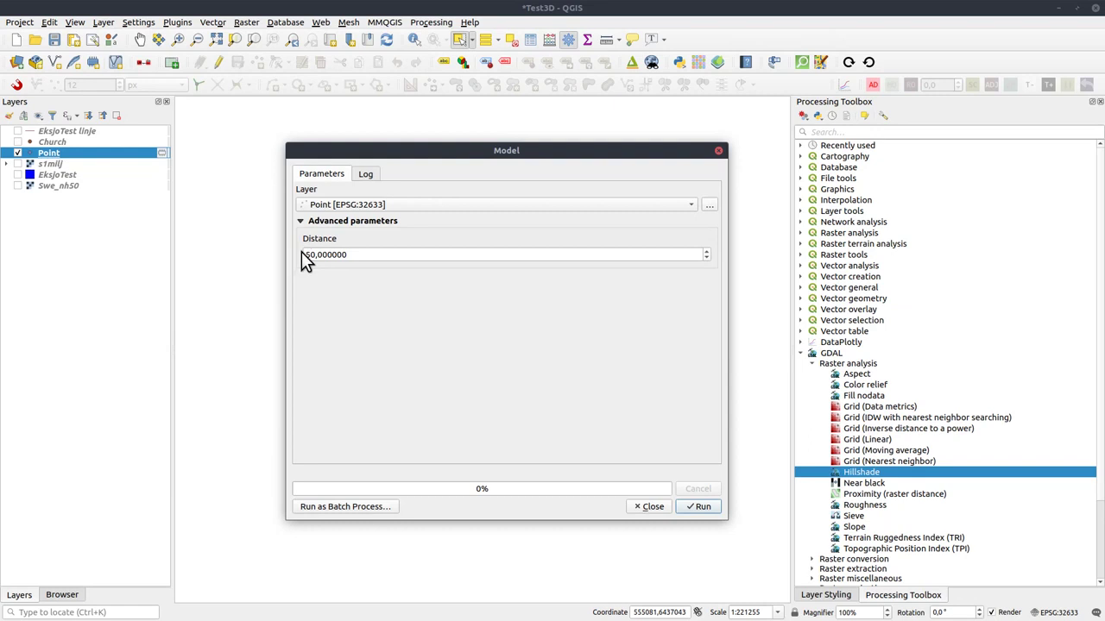
click(301, 221)
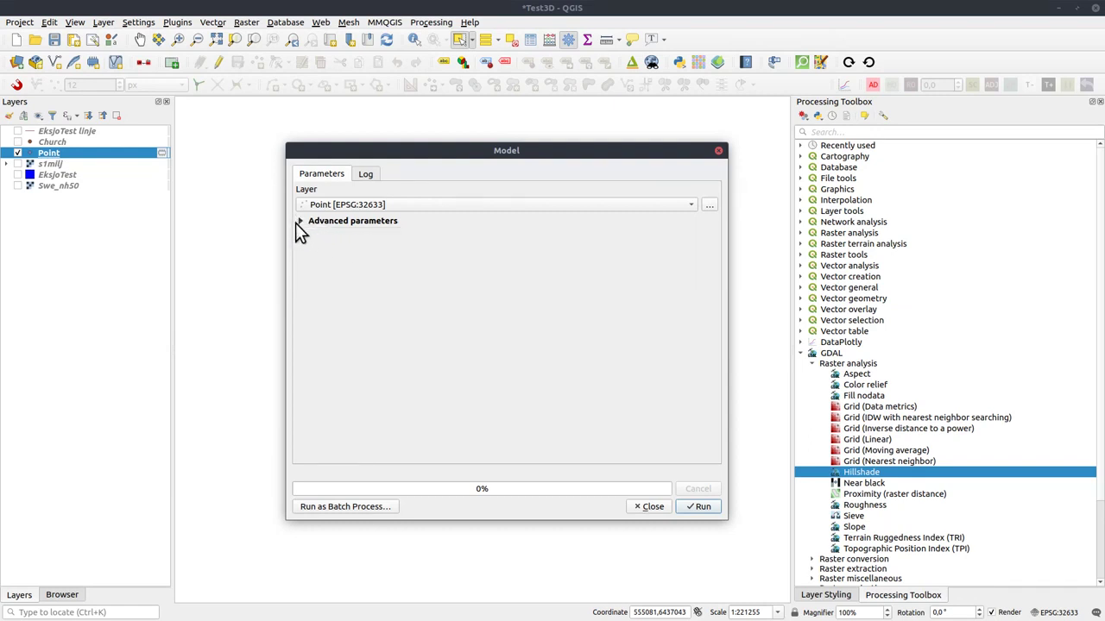
click(700, 509)
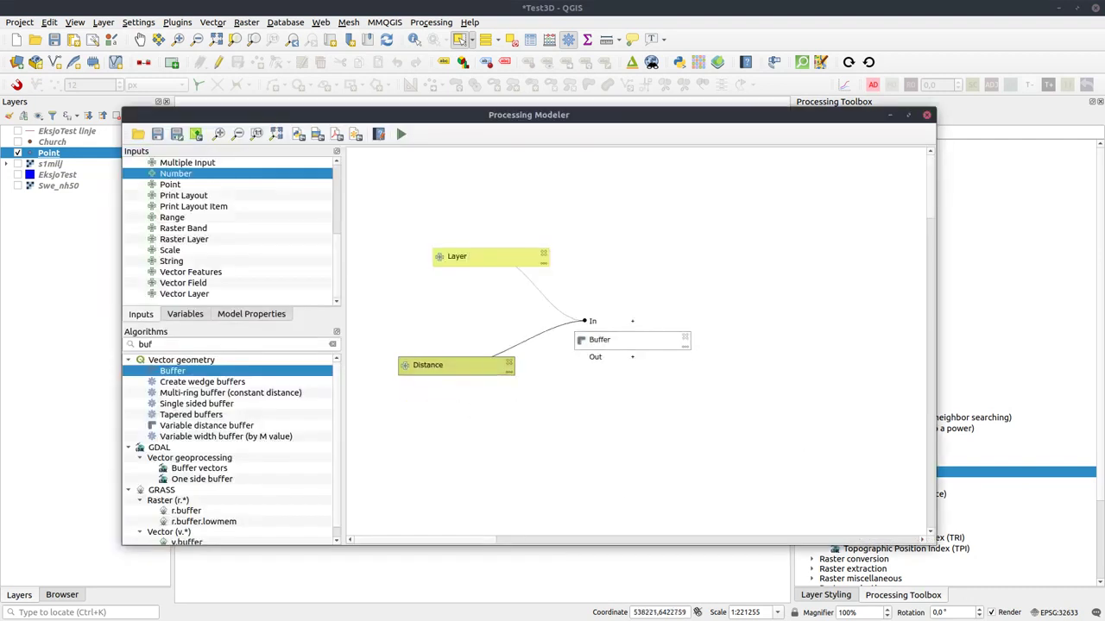
Step: Try out a Color input definition with a red default value, and cancel it
drag(338, 214, 337, 155)
double_click(177, 207)
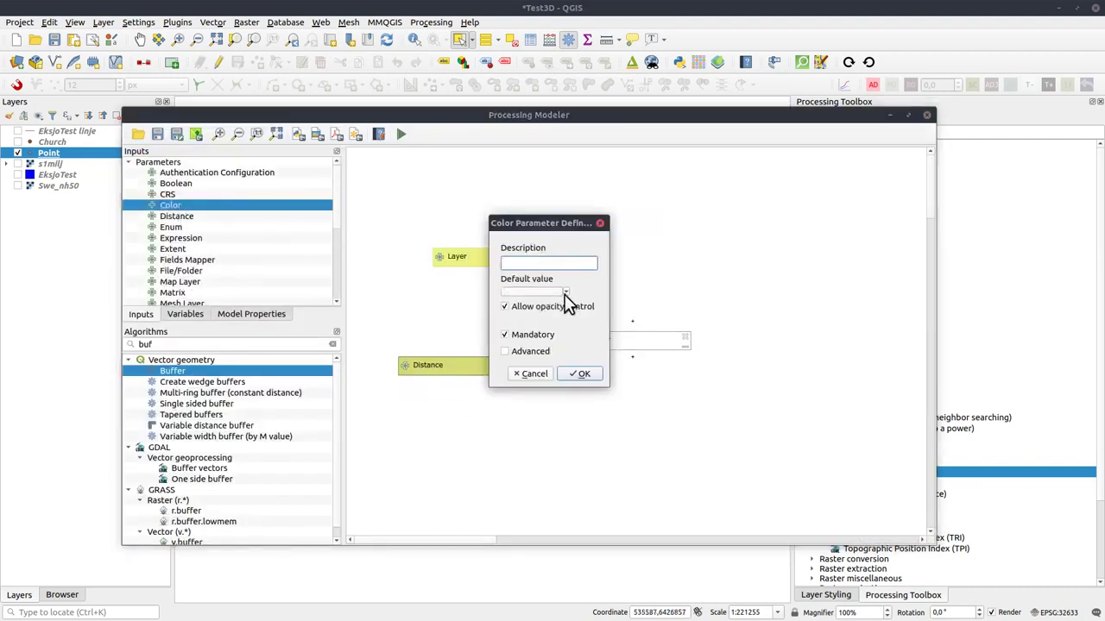
click(566, 292)
click(580, 375)
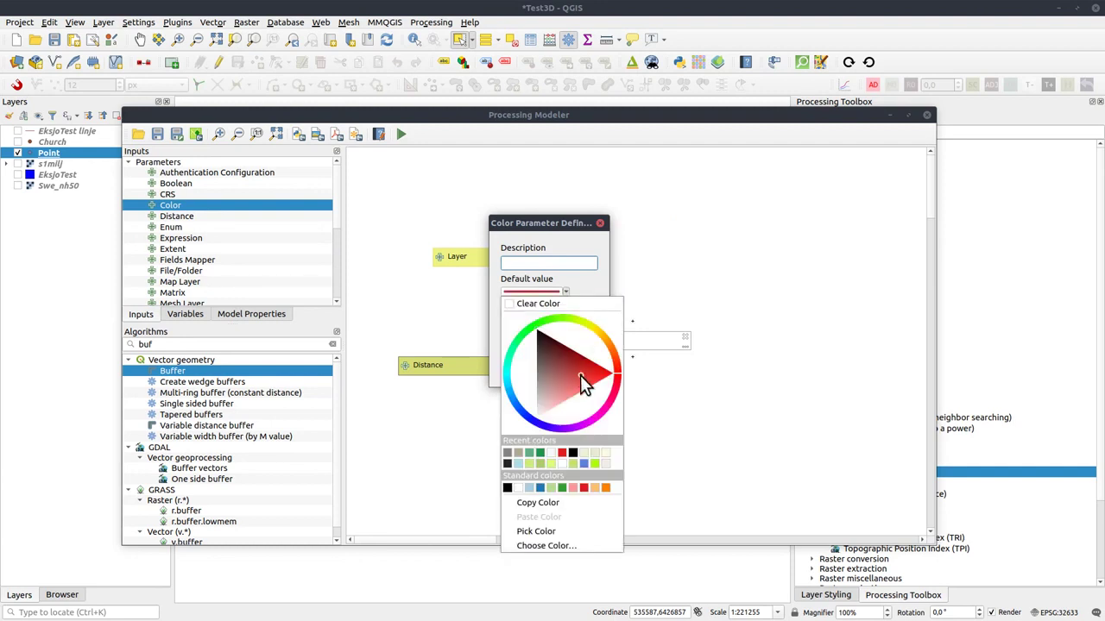
click(573, 280)
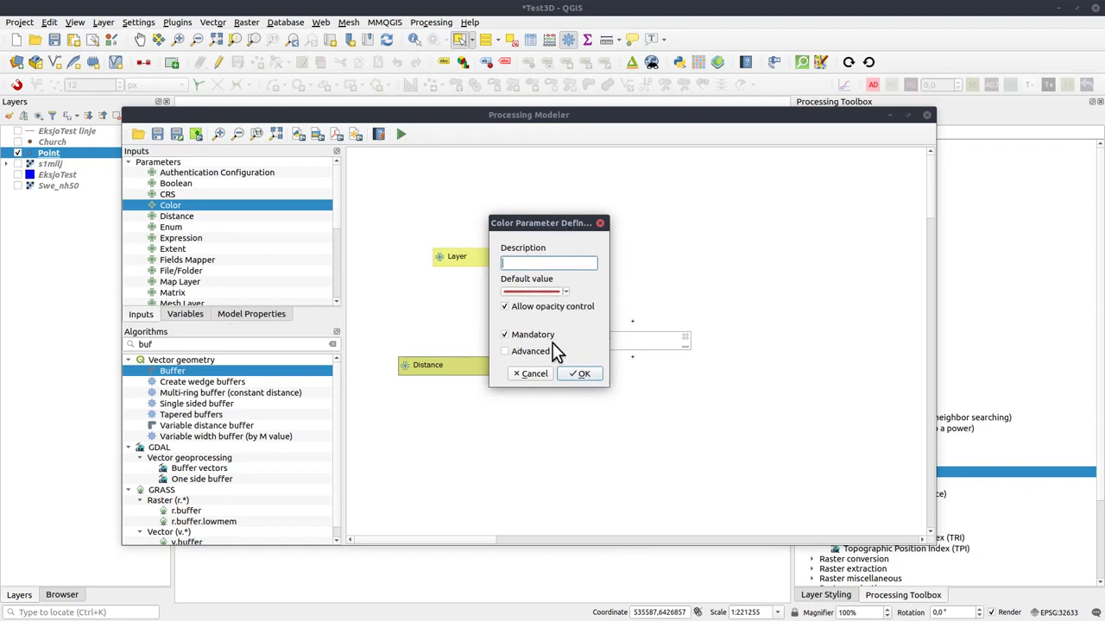
click(536, 374)
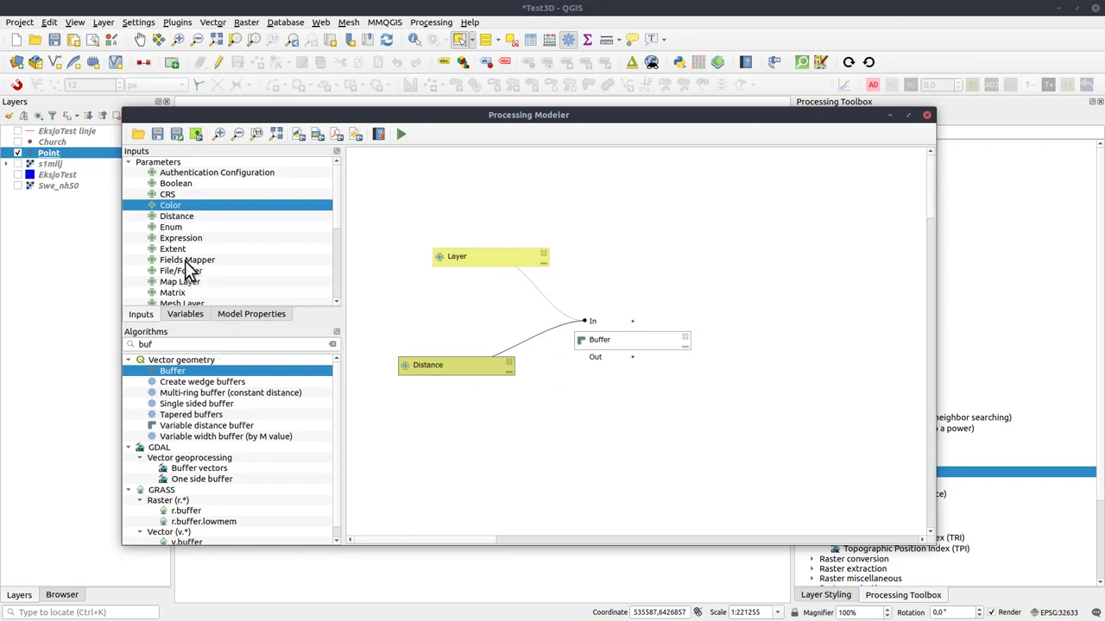
Step: Examine the File/Folder input's file filters and its File and Folder types without adding it, and close the modeler
drag(178, 272, 491, 226)
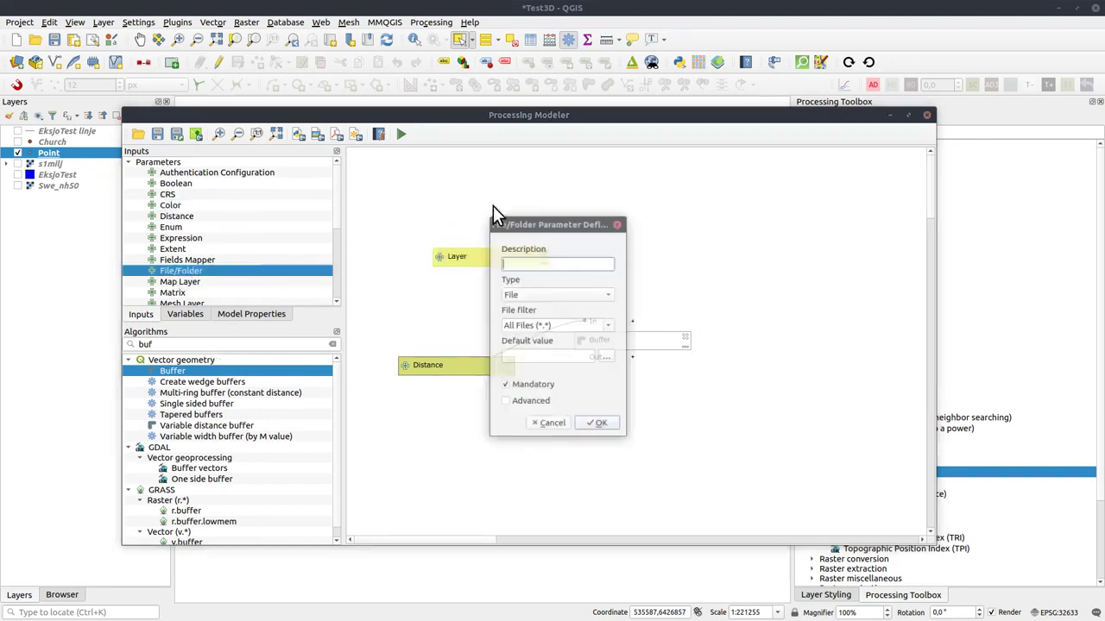
click(609, 327)
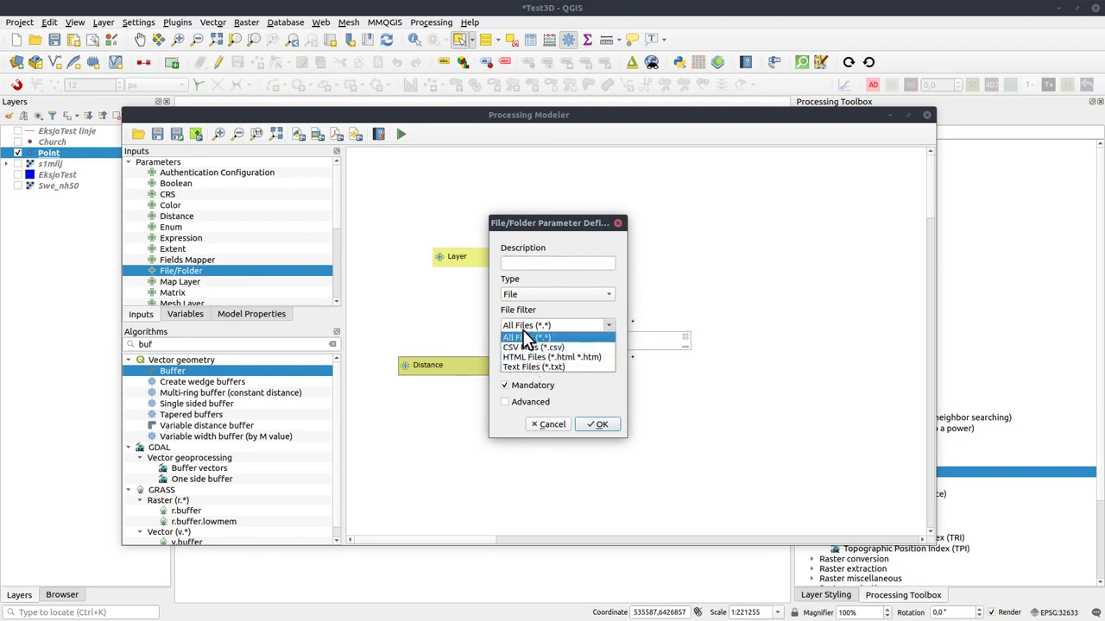
click(584, 378)
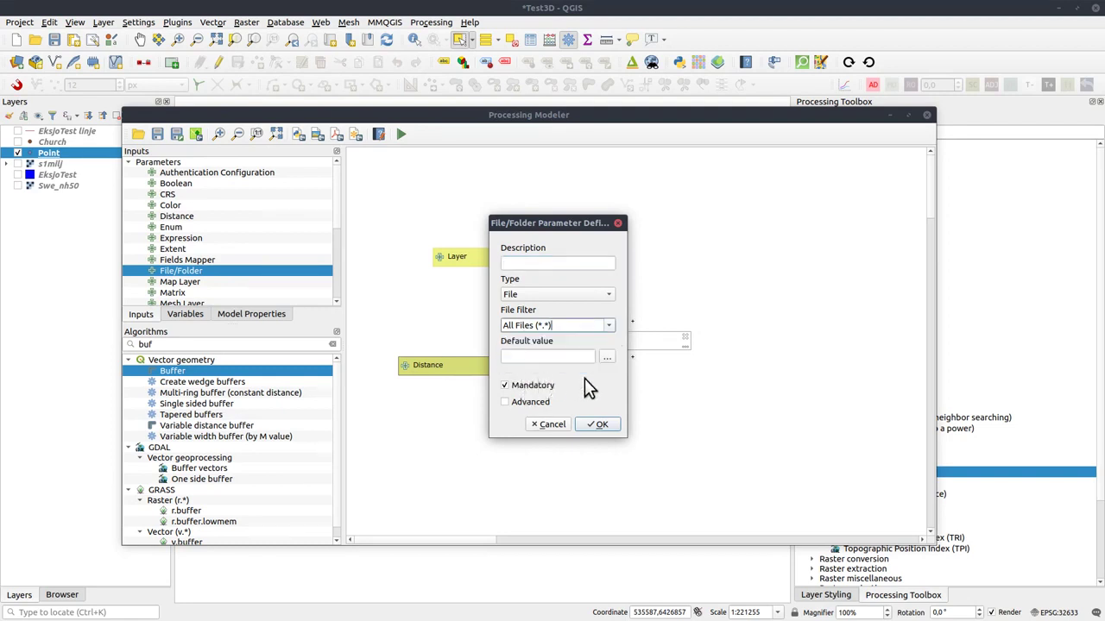
click(553, 297)
click(547, 308)
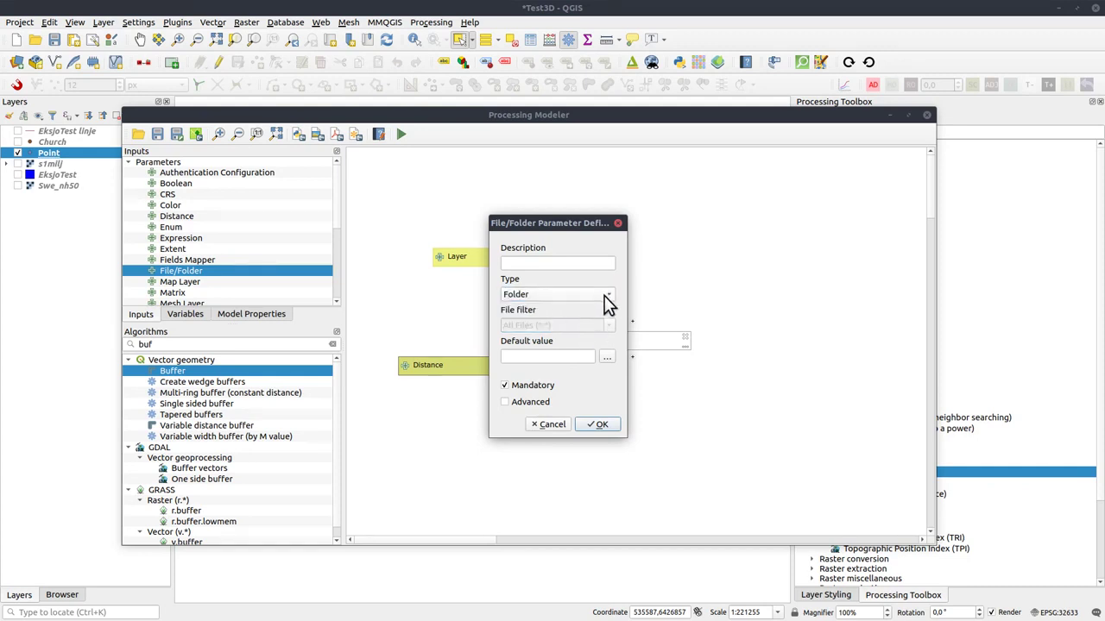
click(610, 294)
click(559, 280)
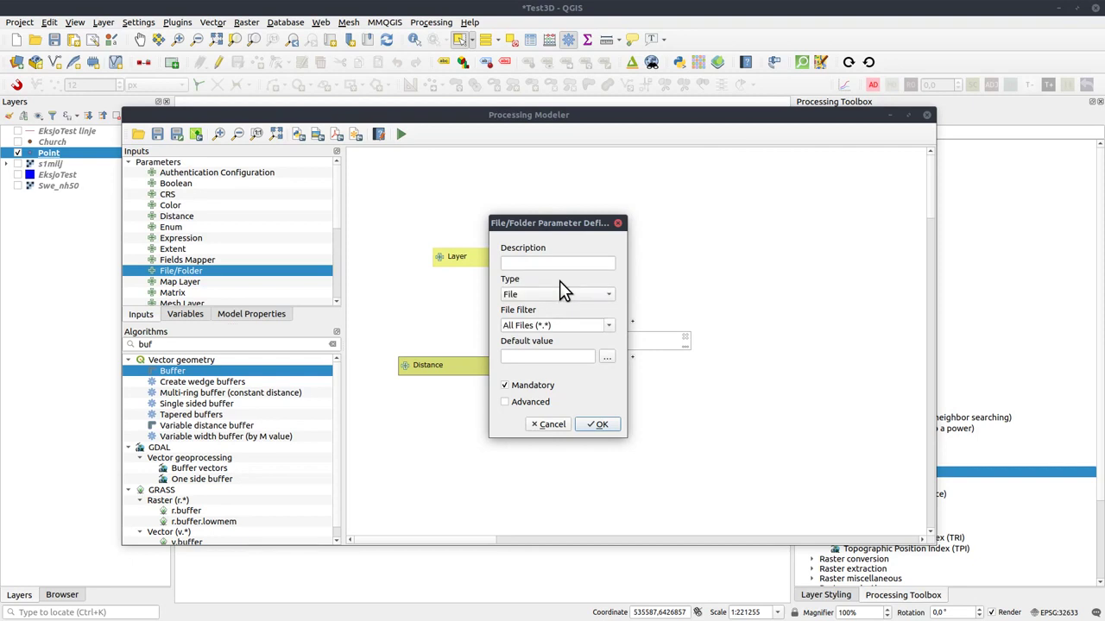
click(580, 423)
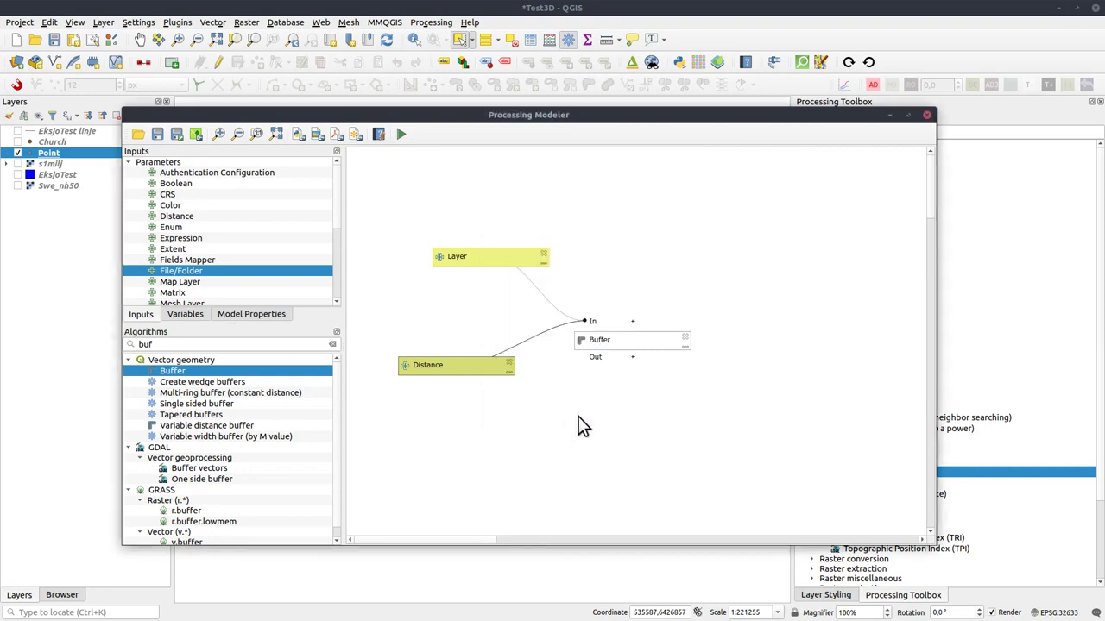
click(927, 115)
Step: Search the Processing Toolbox for "tile", open Generate XYZ tiles (Directory), and examine its full parameter list in an enlarged dialog
click(870, 132)
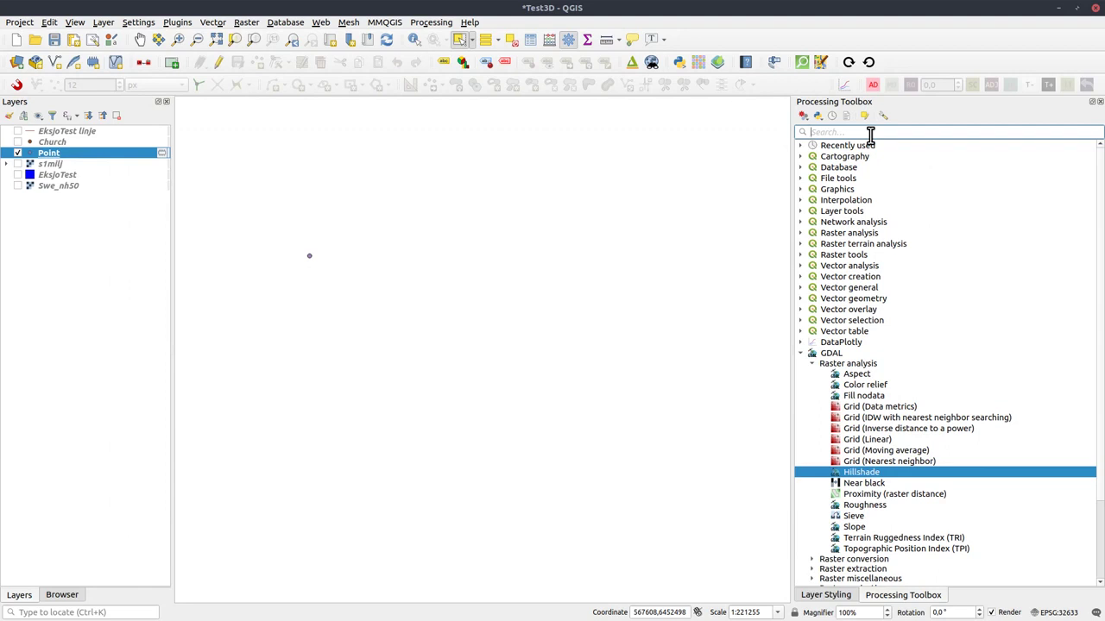
text(tile)
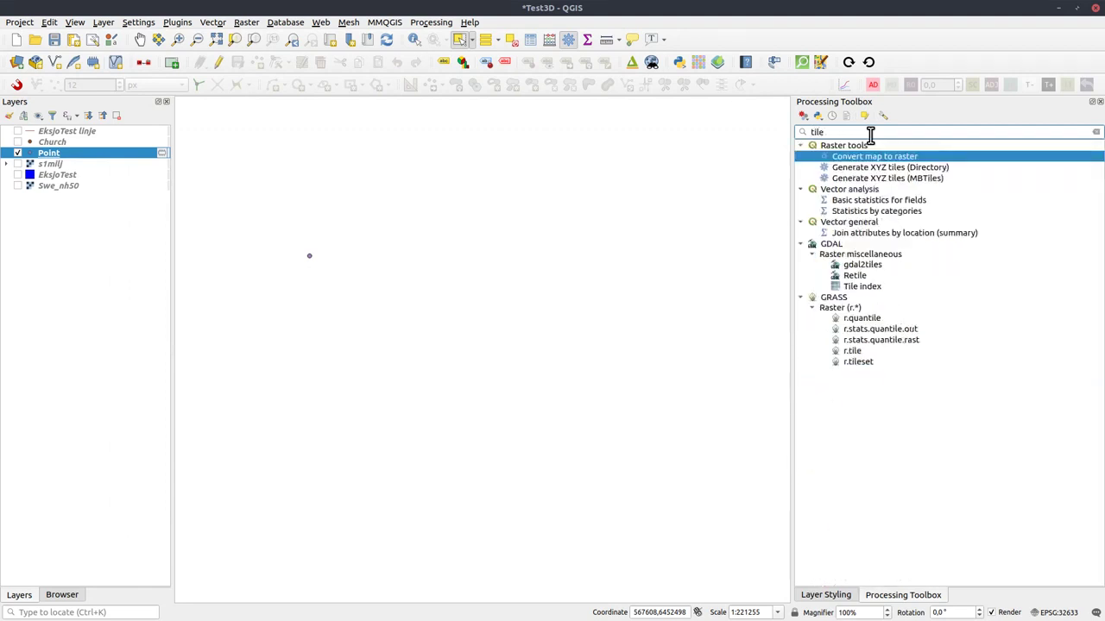
double_click(882, 168)
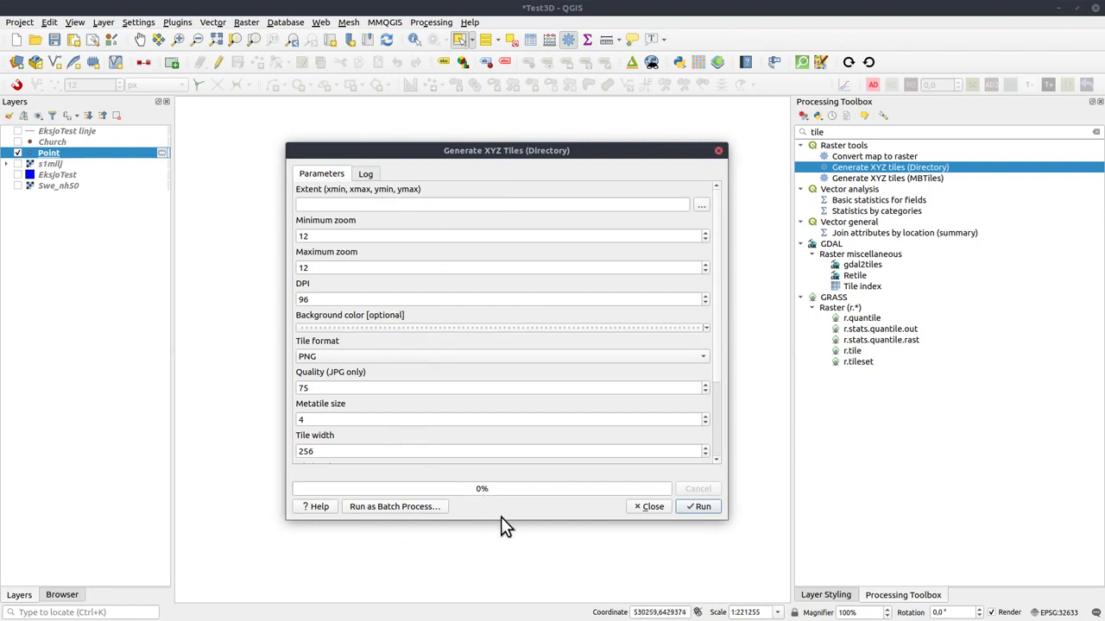
drag(506, 519, 518, 554)
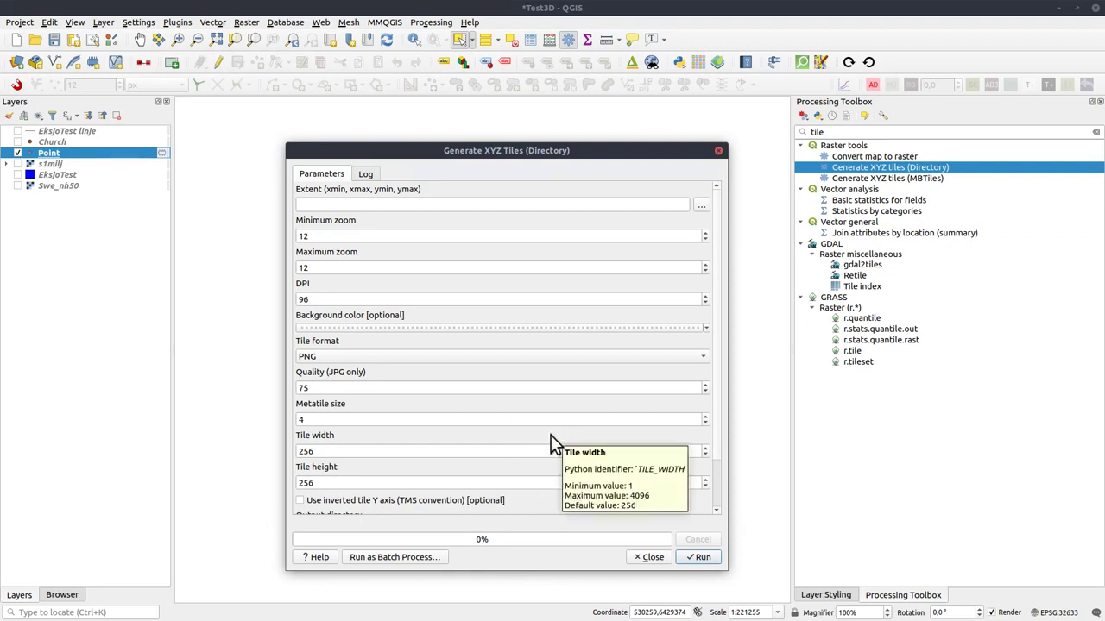
scroll(713, 405, down, 1)
scroll(711, 431, down, 2)
scroll(713, 410, up, 3)
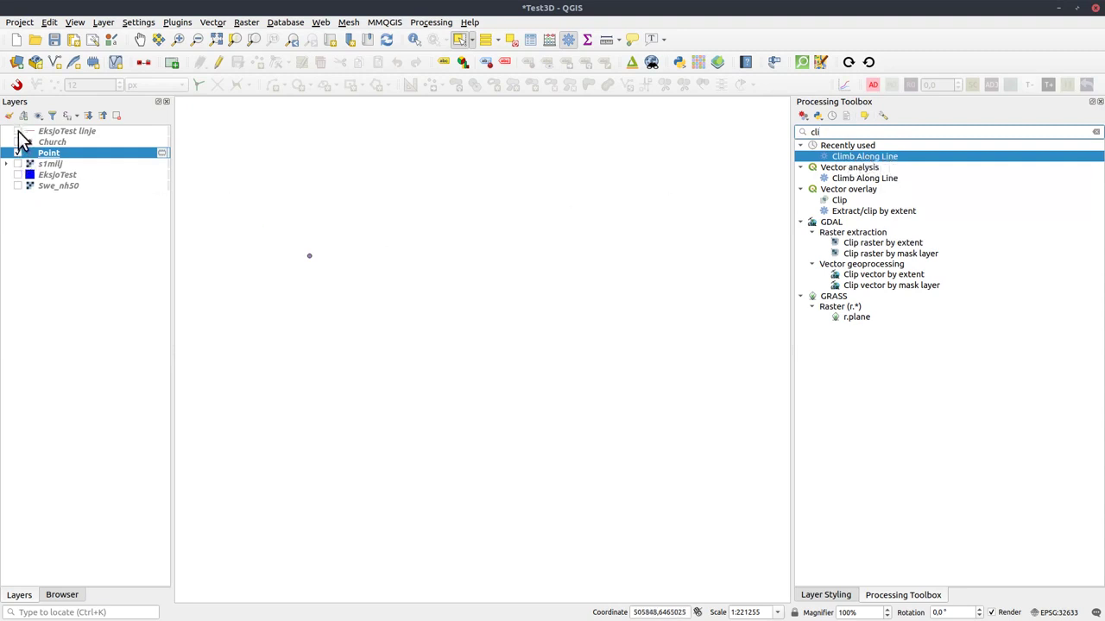
Step: Make the EksjoTest linje layer visible and zoom the map to its extent
click(18, 131)
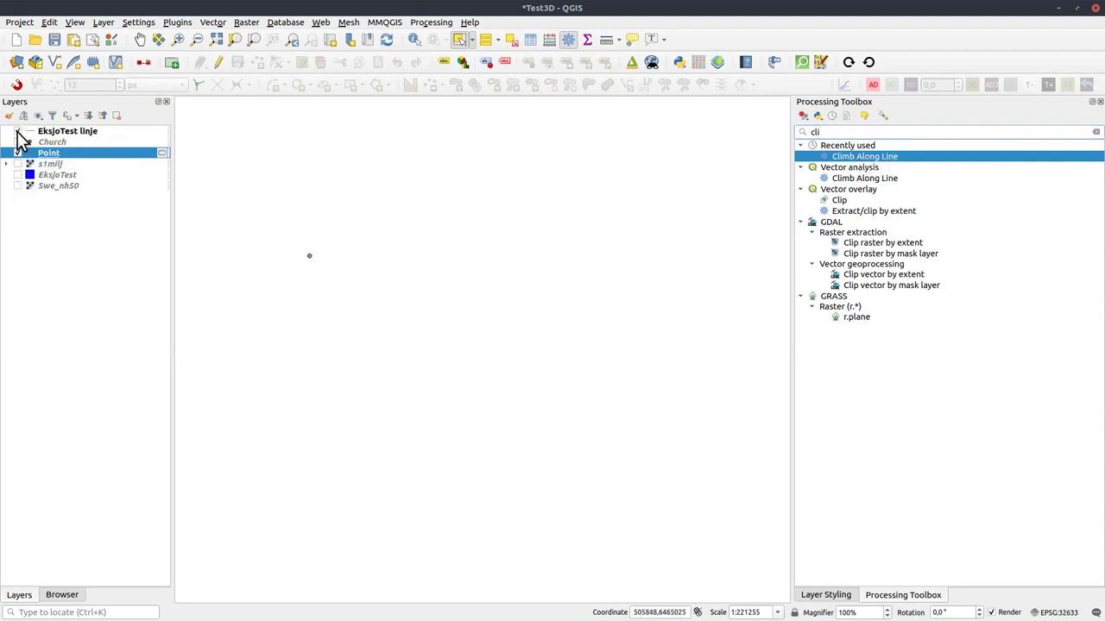
click(69, 137)
right_click(70, 136)
click(99, 138)
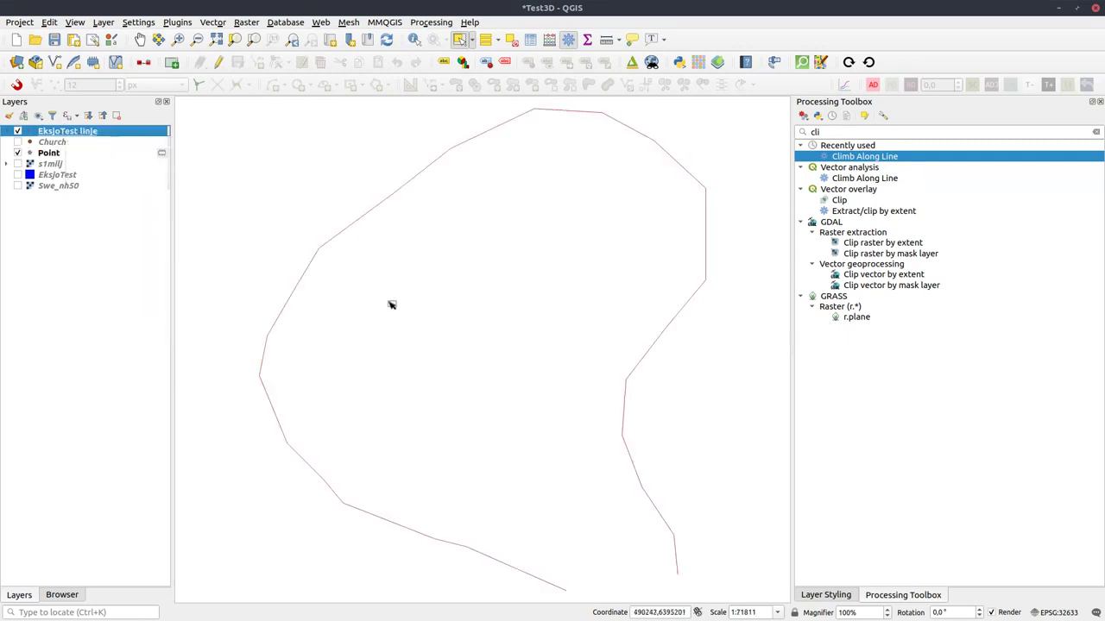
drag(484, 396, 458, 389)
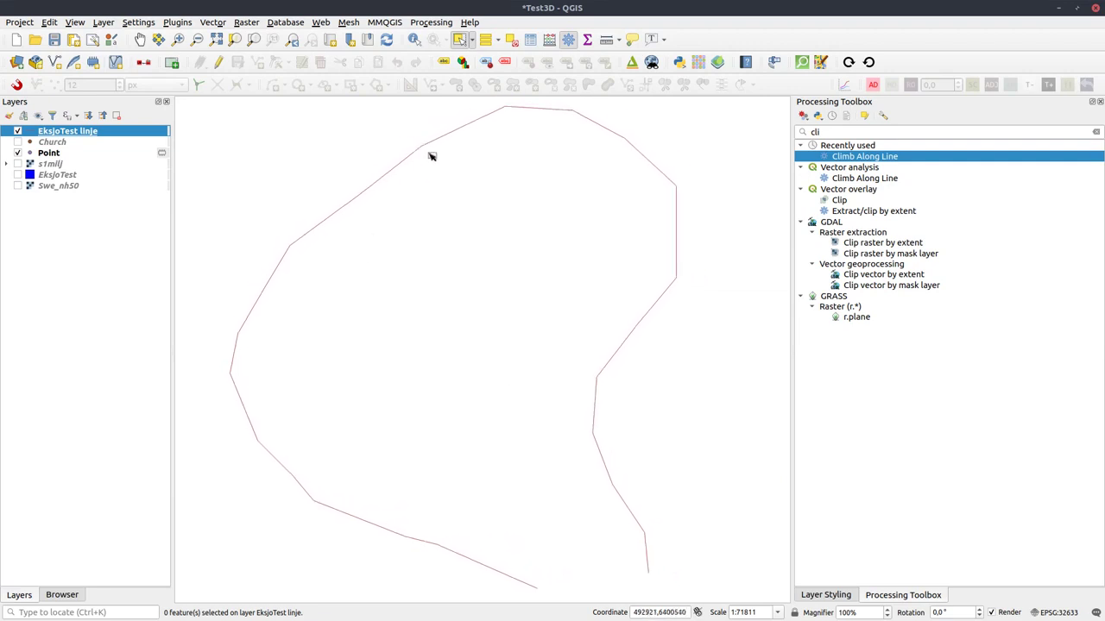
Step: Run Climb Along Line on EksjoTest linje with a temporary output layer, and close the algorithm's dialog
double_click(875, 157)
drag(511, 158, 535, 141)
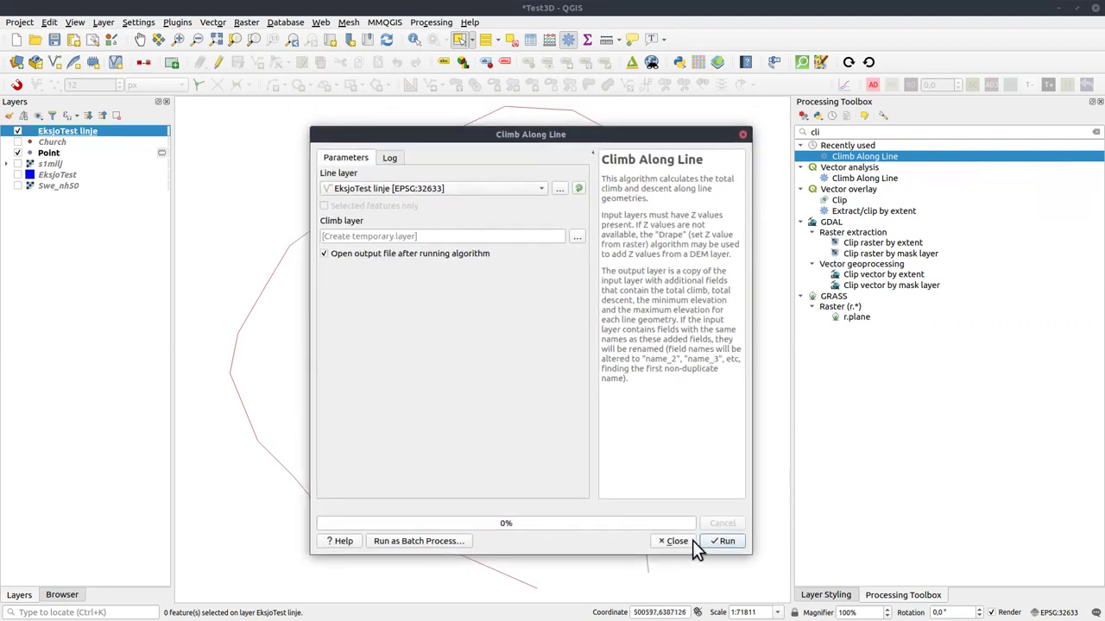
click(727, 544)
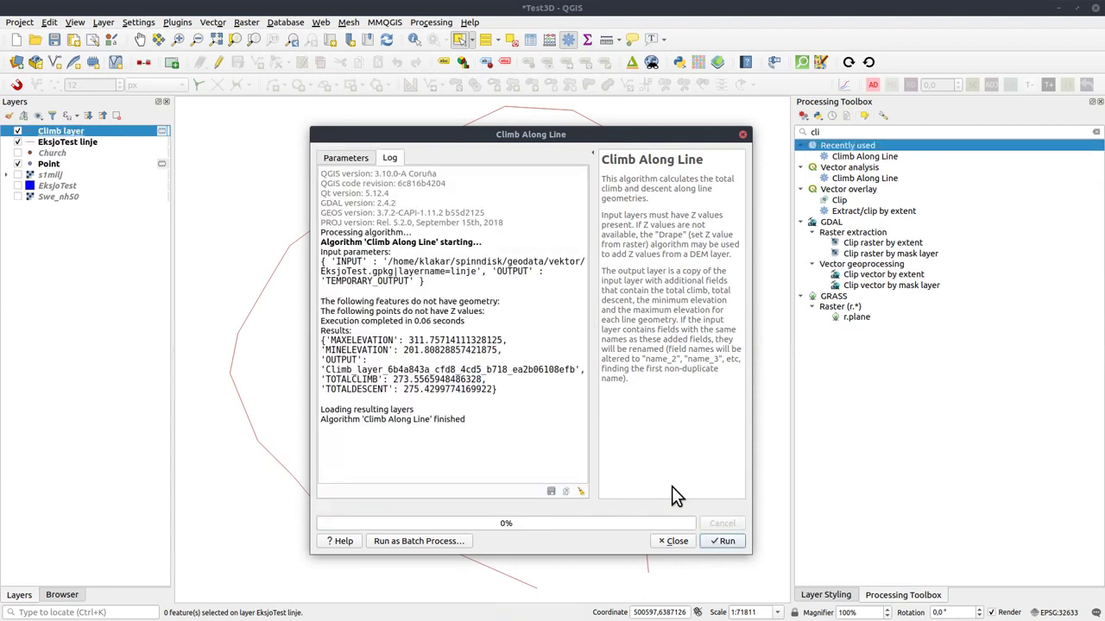
click(677, 541)
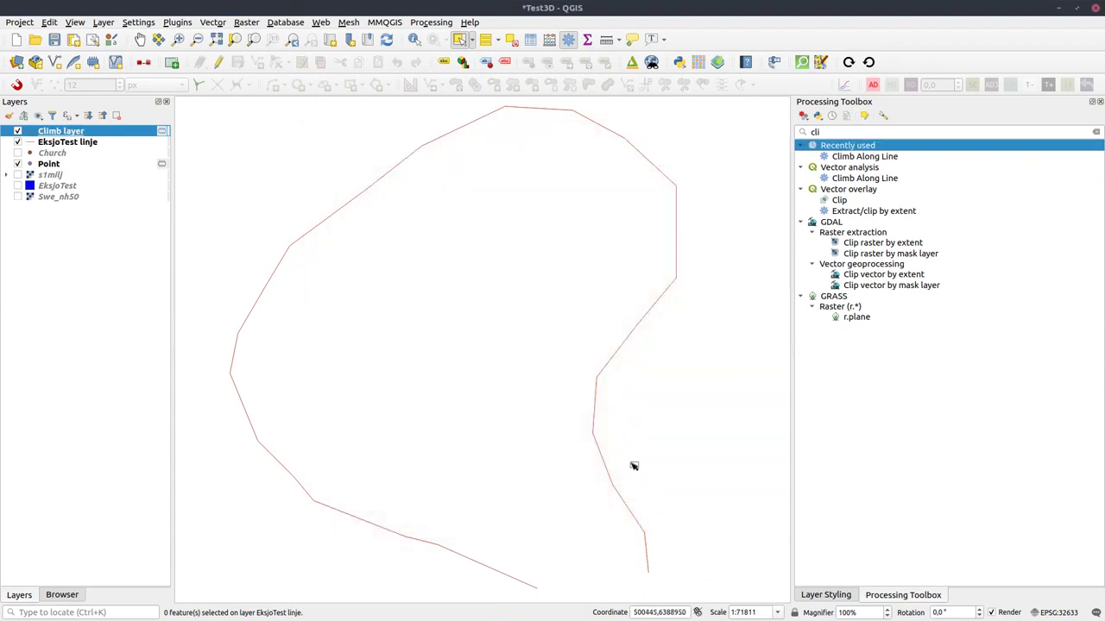
Step: Examine the Climb layer's attribute table with its columns widened to show the full climb, descent and elevation values, and close it
double_click(61, 131)
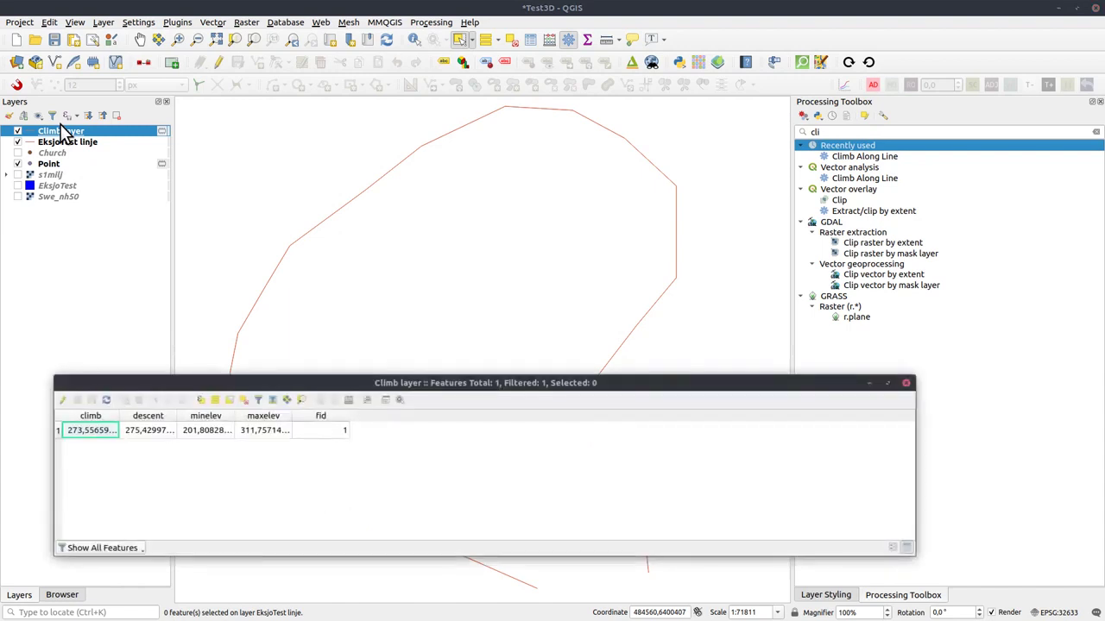
drag(119, 416, 478, 416)
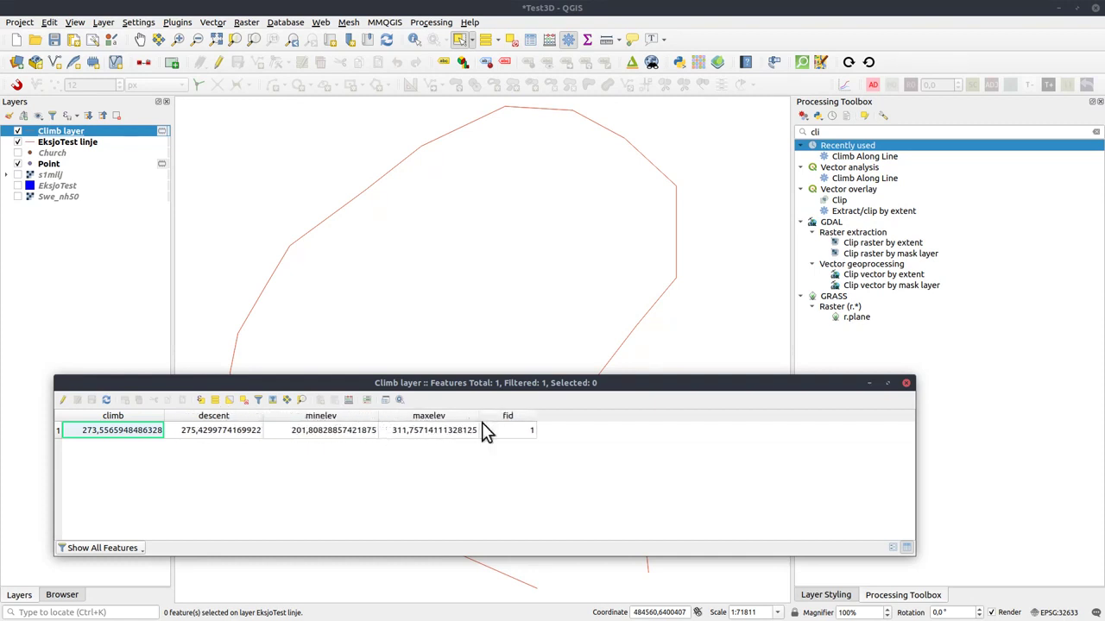
click(906, 384)
Step: Search the Processing Toolbox for "create", open Create grid, examine its spacing, overlay and CRS parameters, and close it without running
key(BackSpace)
key(BackSpace)
key(BackSpace)
text(create)
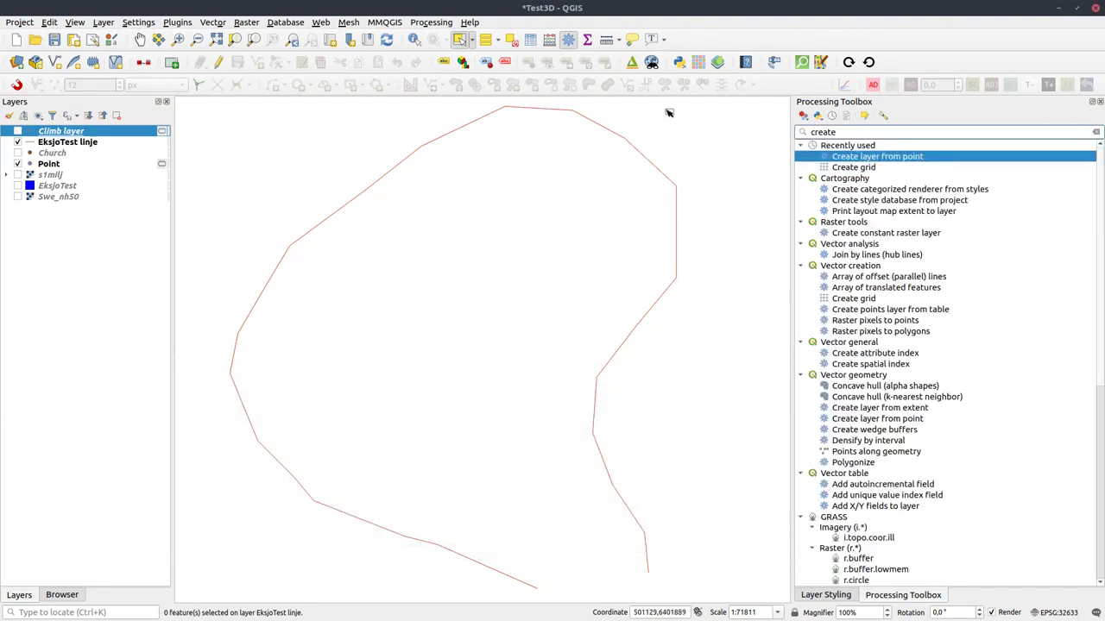
double_click(860, 167)
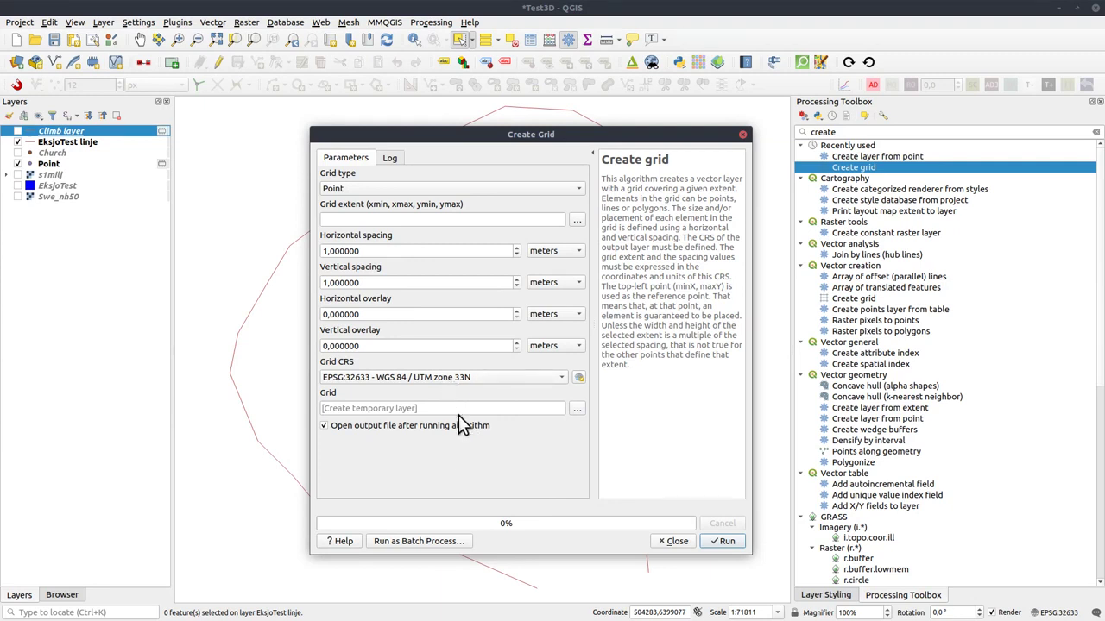
drag(544, 135, 472, 111)
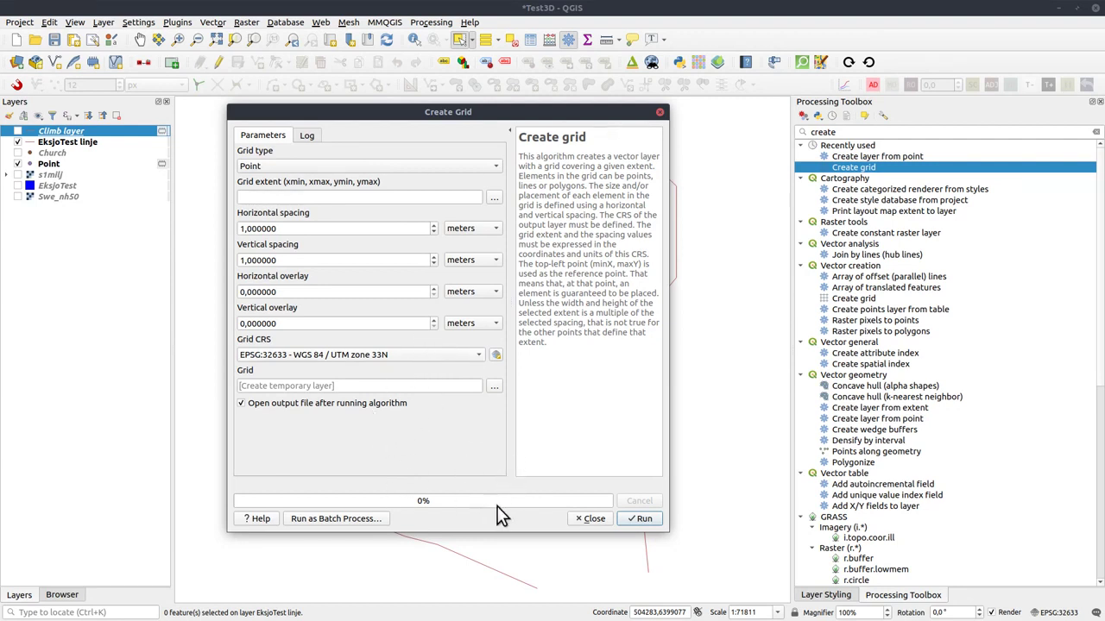
key(Escape)
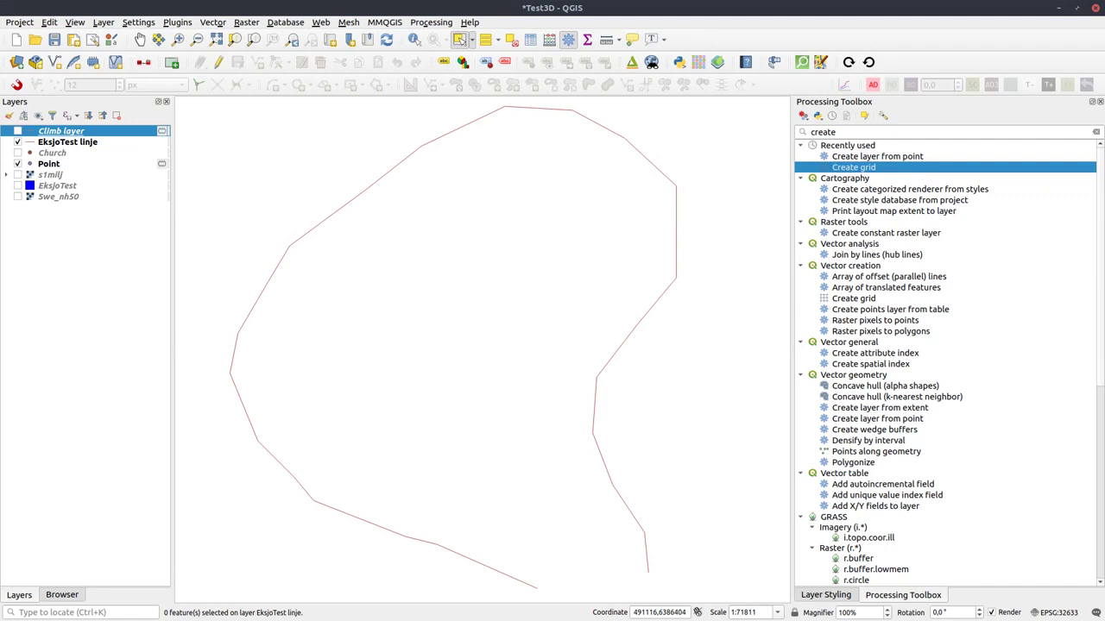
Step: Switch to Firefox and review the QGIS 3.10 changelog's Map Tools, Symbology and Labelling entries, ending at the page's title banner
key(alt+Tab)
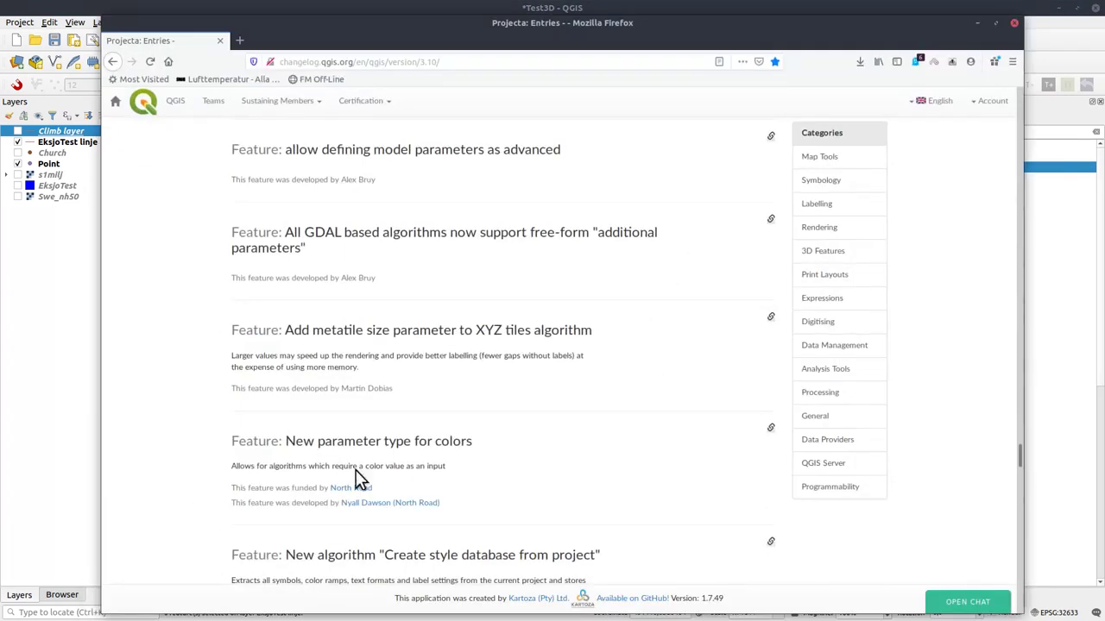
drag(1019, 457, 1018, 175)
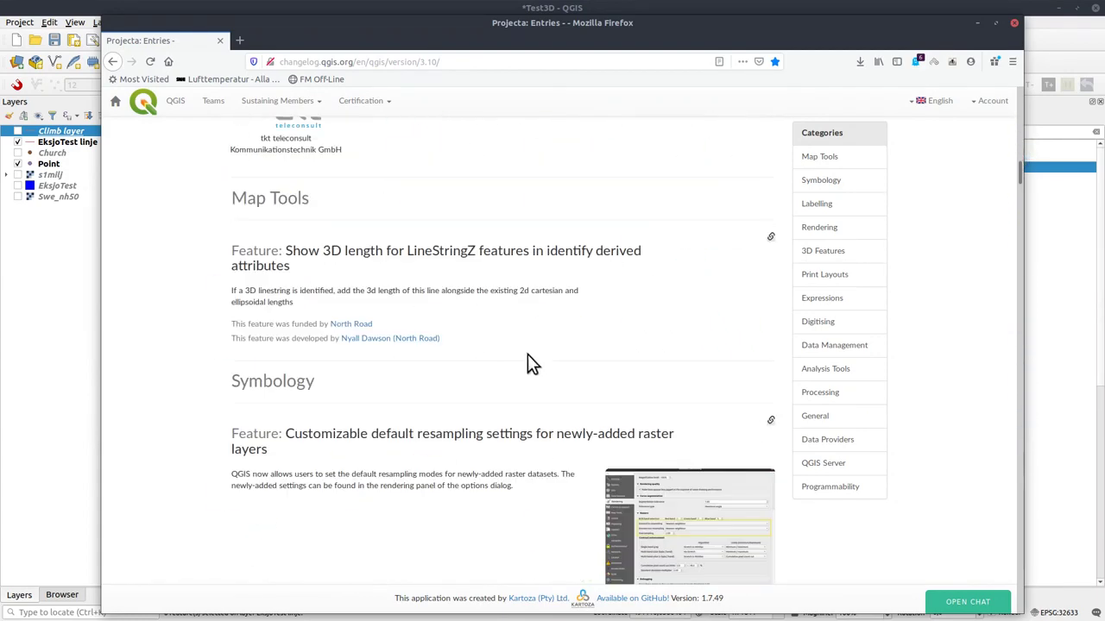
scroll(495, 358, up, 1)
scroll(441, 355, down, 6)
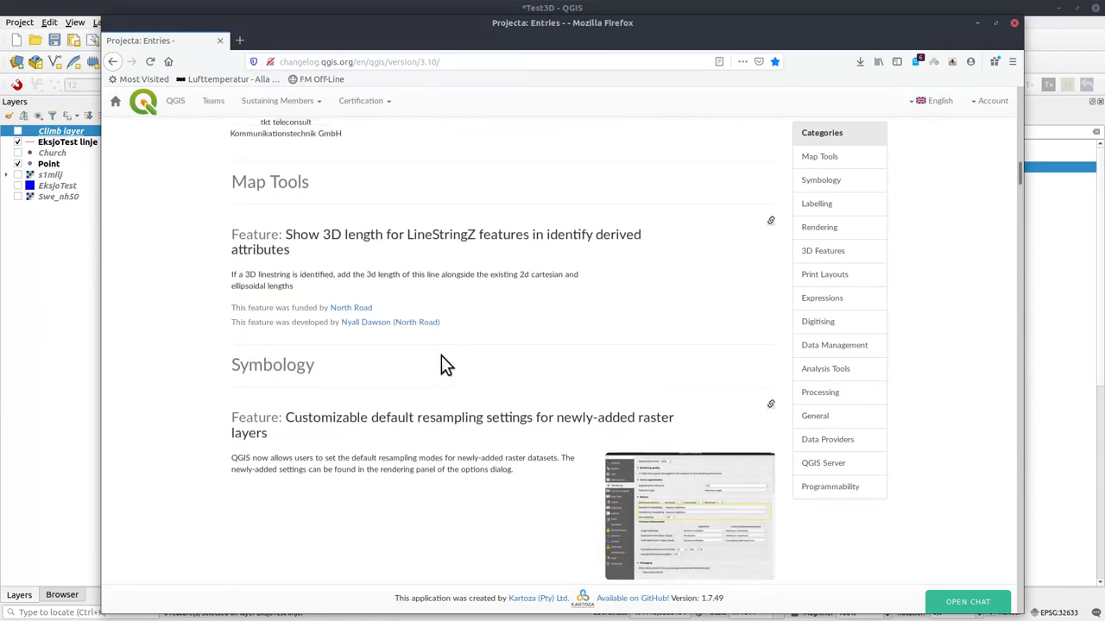
scroll(406, 335, down, 1)
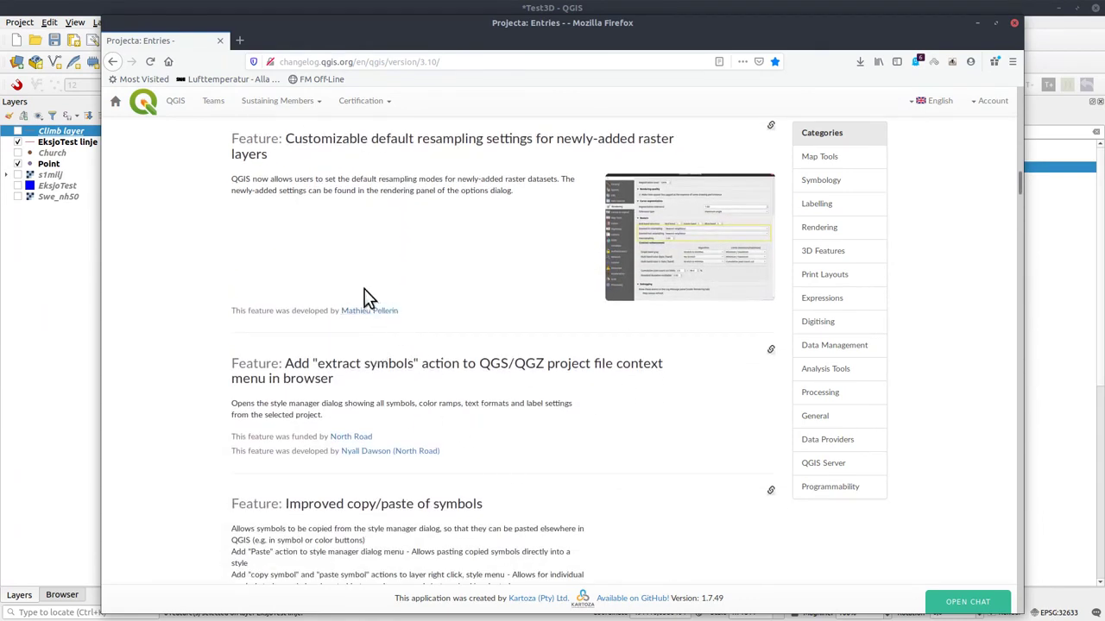
scroll(353, 342, up, 2)
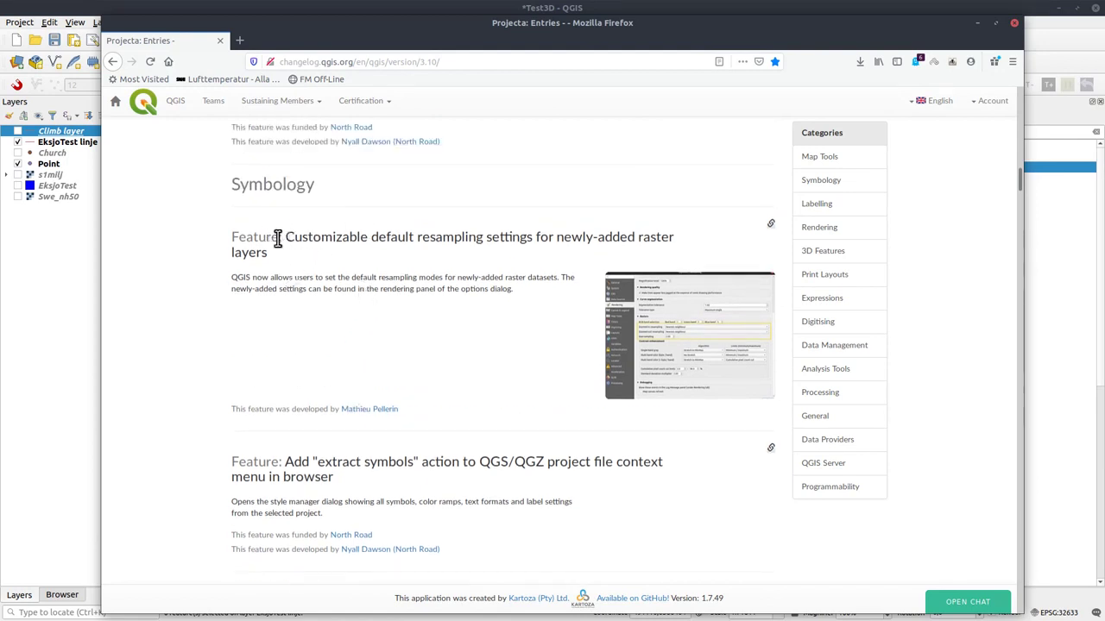
scroll(392, 333, up, 1)
scroll(389, 332, down, 10)
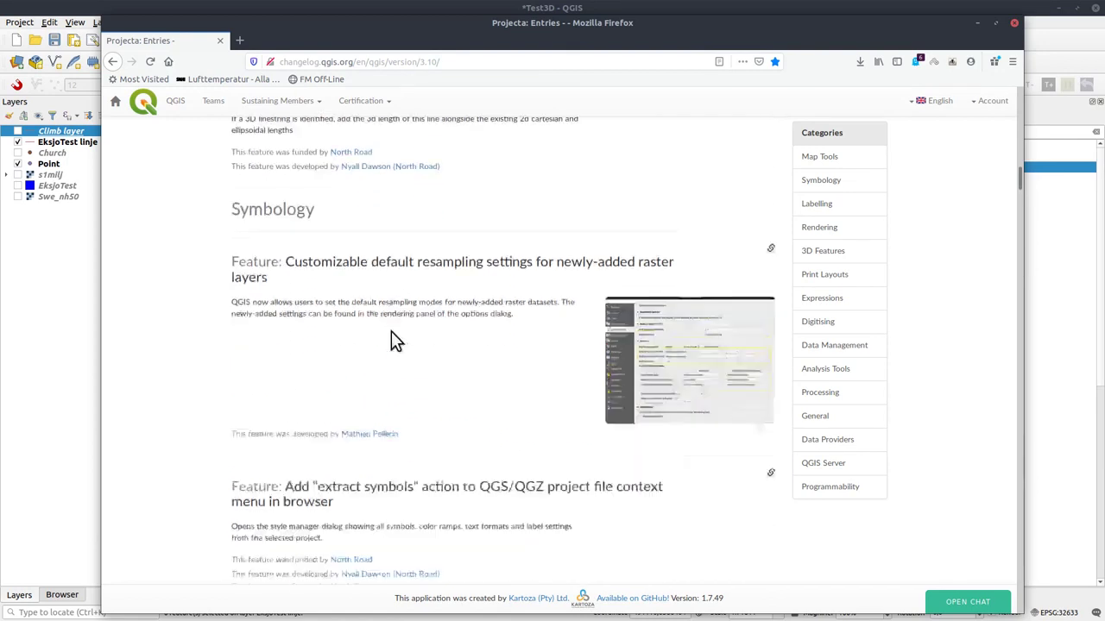
scroll(392, 341, down, 10)
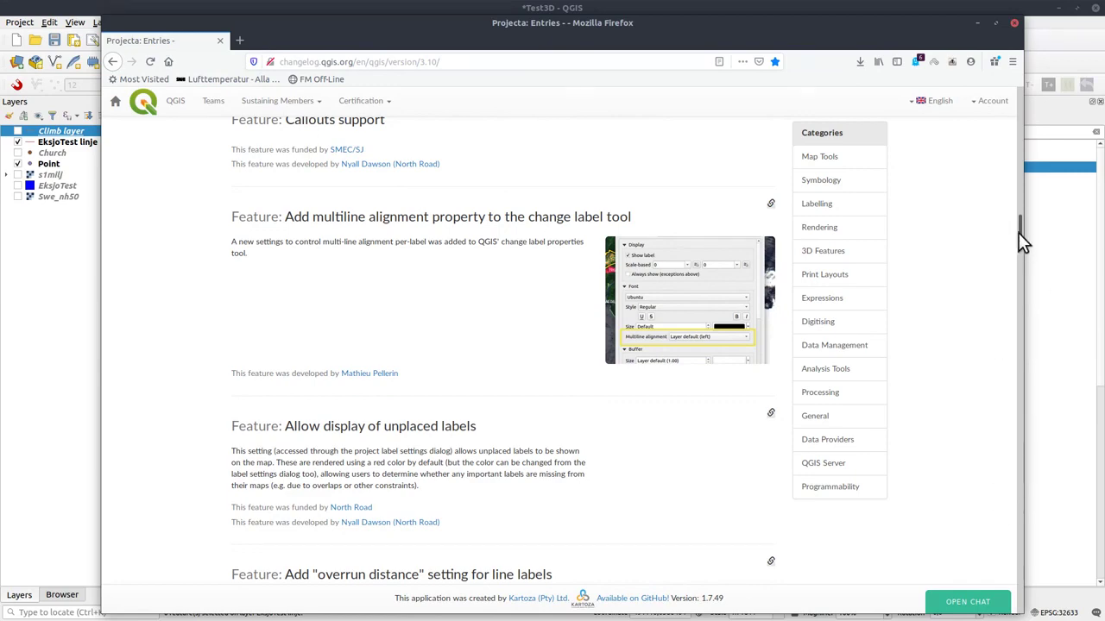
drag(1018, 230, 1018, 108)
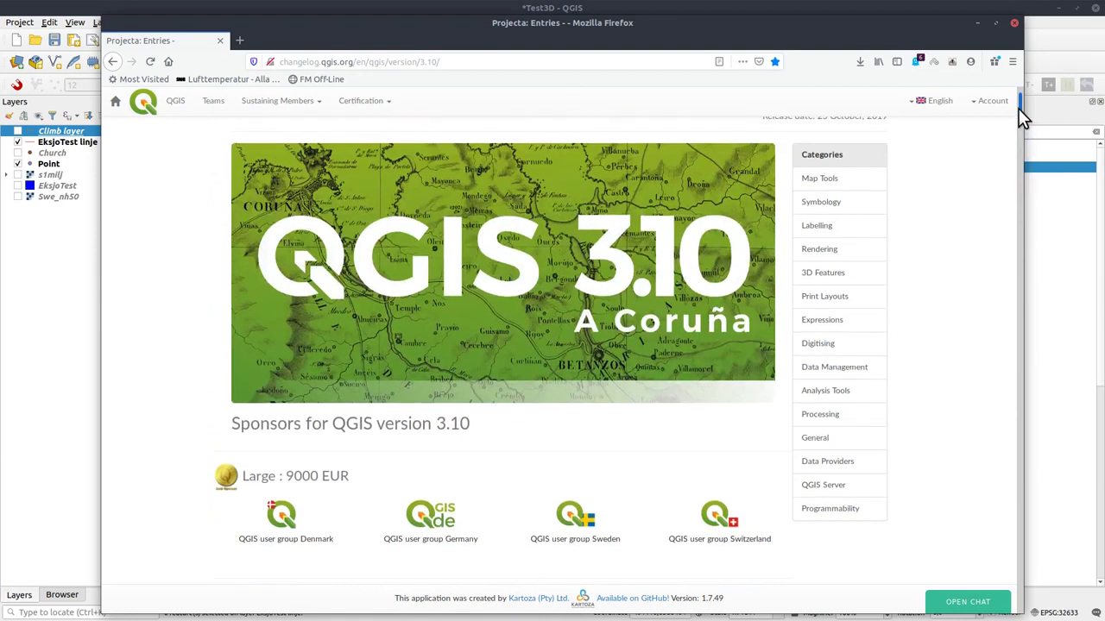